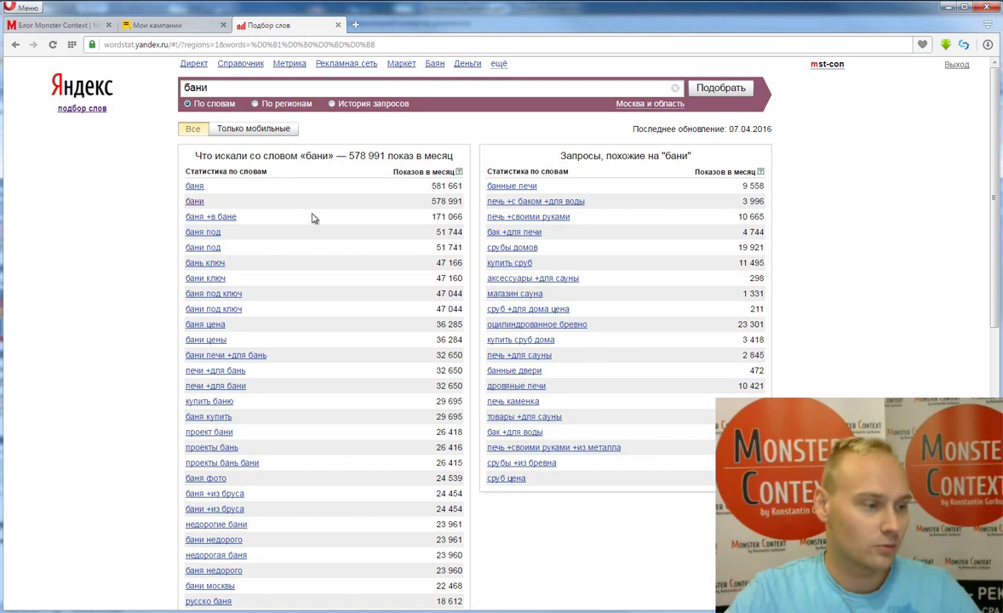
Look through the Wordstat phrases and monthly impressions for "бани" in Москва и область to find broad keyword masks.
scroll(293, 230, "down", 4)
scroll(314, 263, "up", 4)
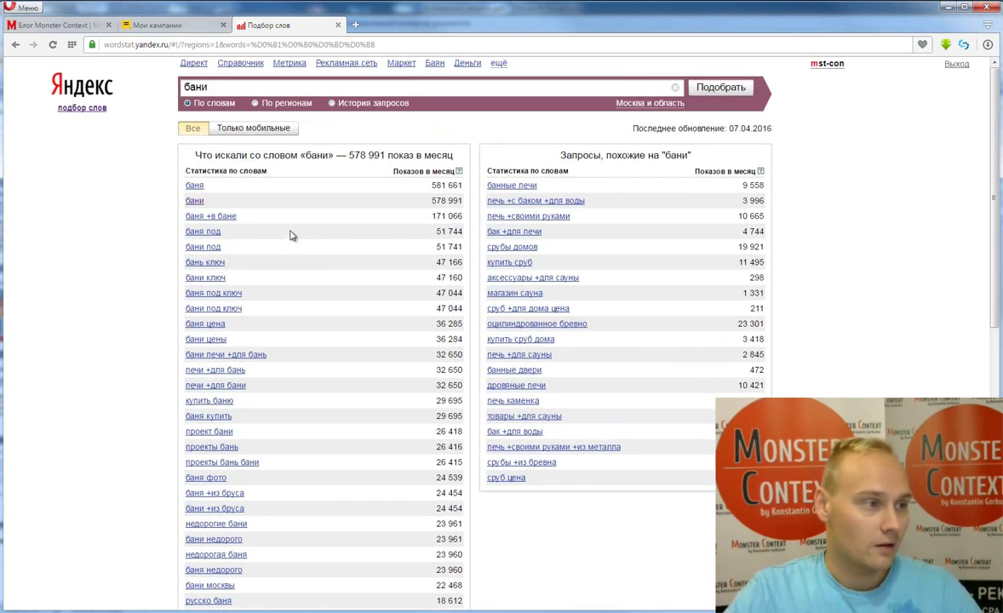
scroll(328, 301, "down", 2)
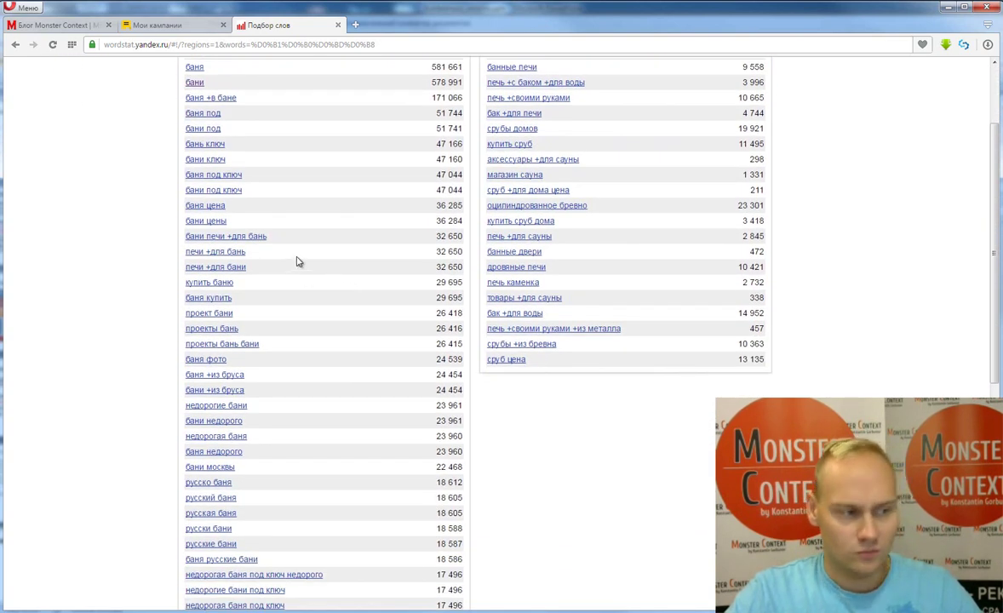
scroll(321, 261, "down", 3)
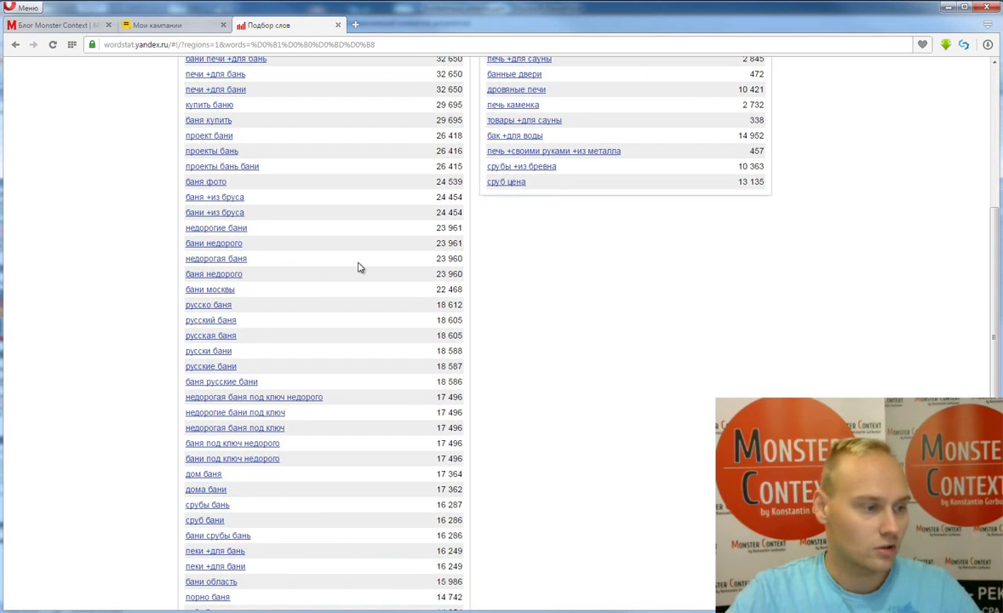
scroll(358, 268, "down", 2)
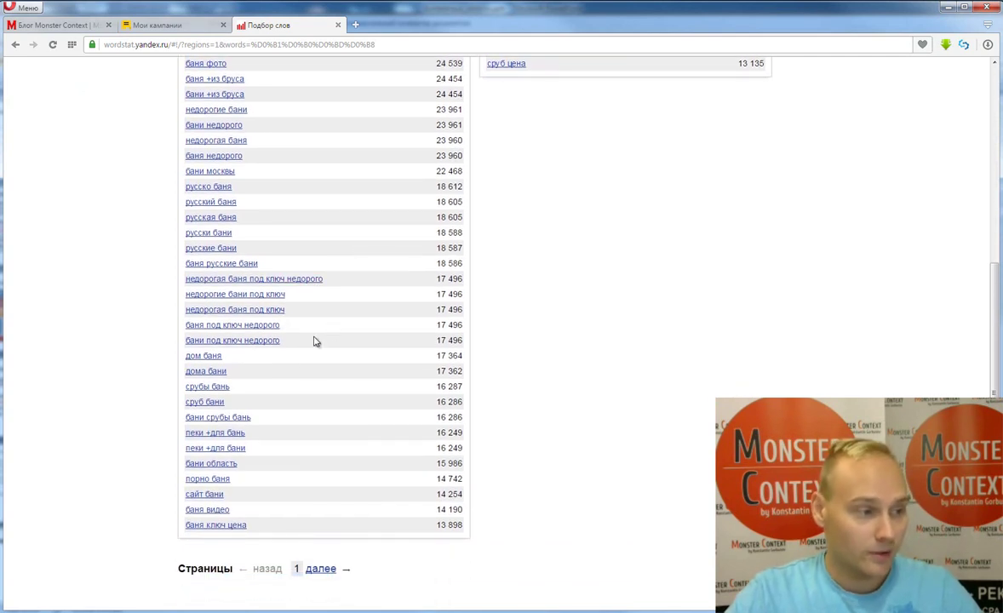
scroll(285, 374, "down", 2)
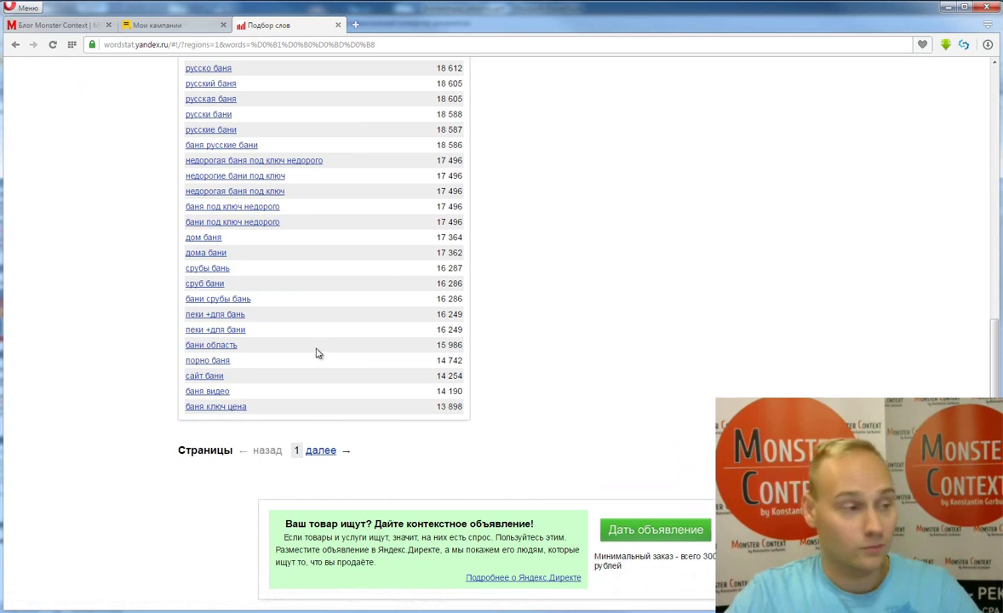
scroll(361, 363, "up", 9)
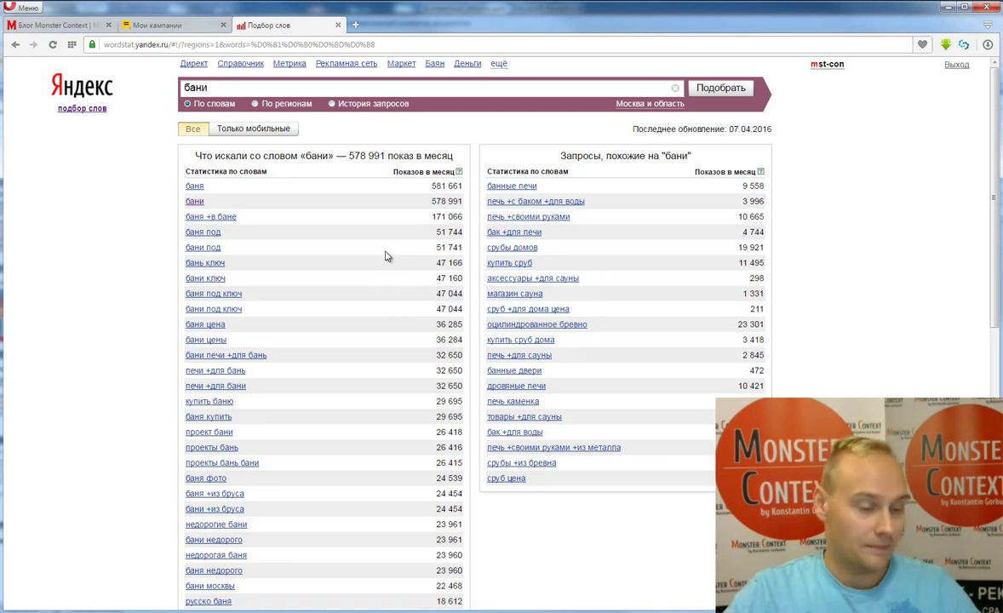
key("alt+Tab")
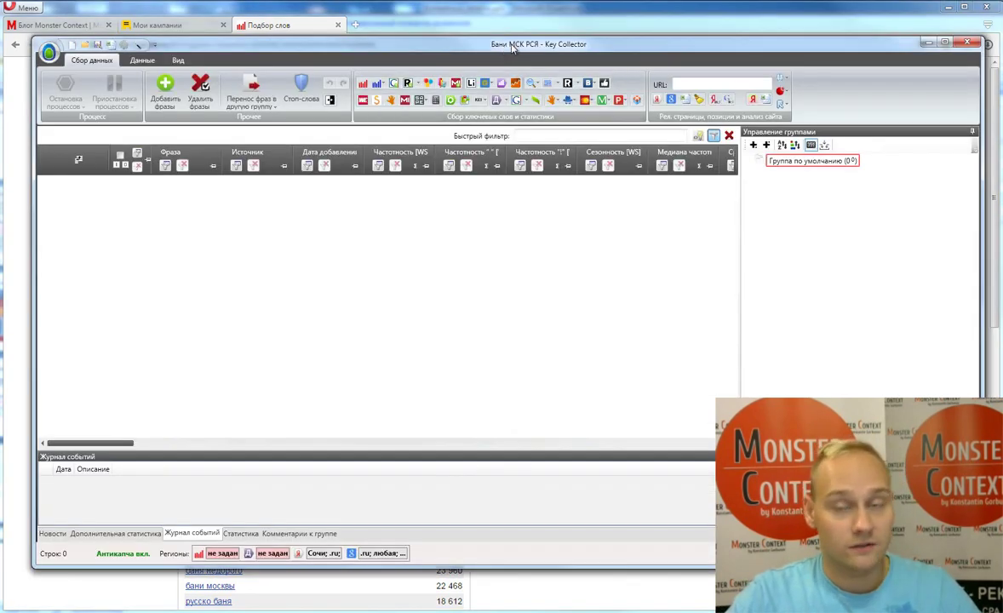
key("alt+Tab")
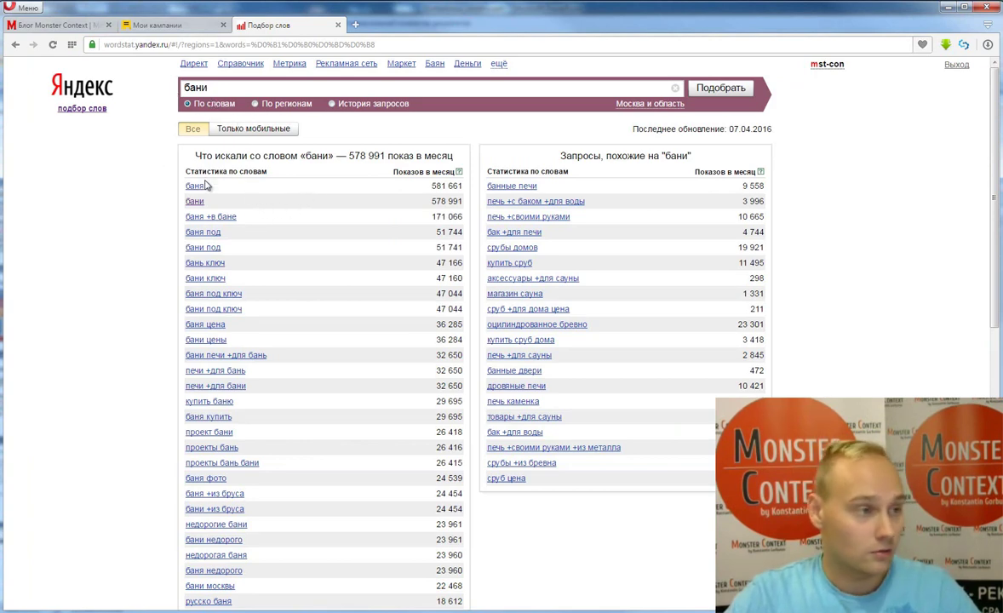
scroll(297, 224, "down", 1)
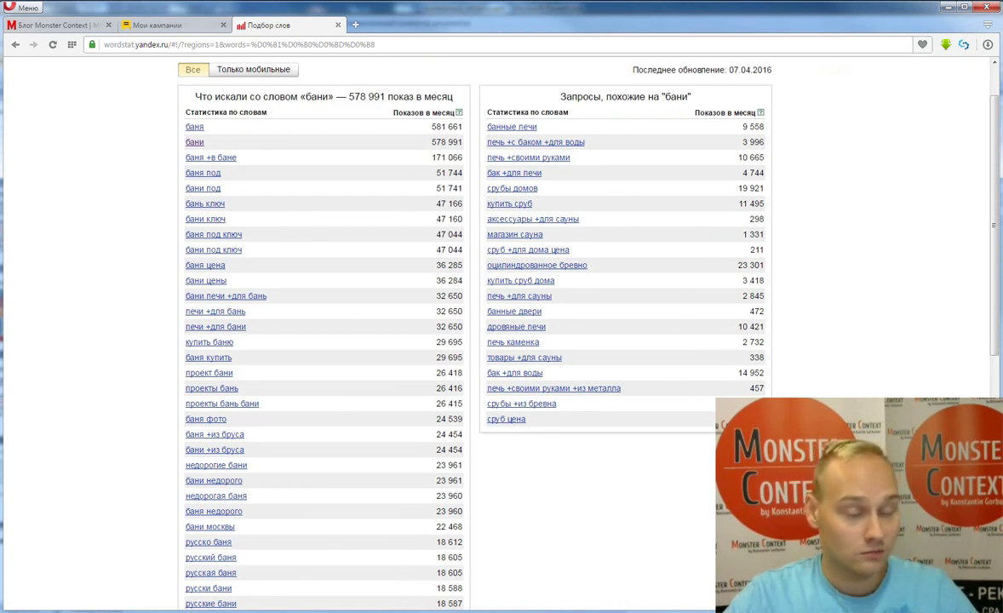
In Key Collector, open the Бани НСК project to view its keyword groups, and return to the Бани МСК РСЯ project.
key("alt+Tab")
left_click(49, 52)
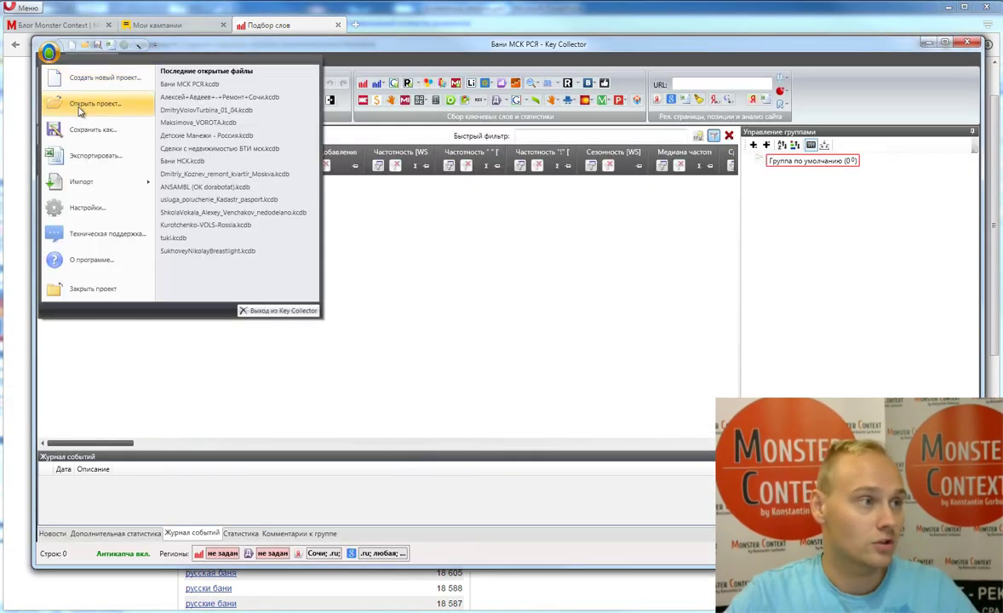
left_click(79, 104)
scroll(615, 170, "down", 3)
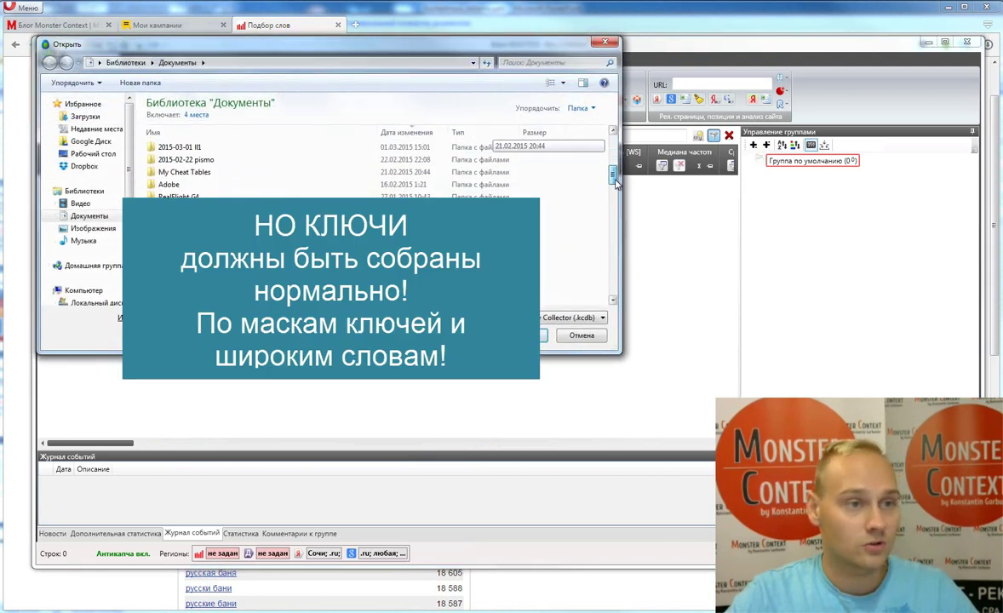
scroll(616, 170, "down", 5)
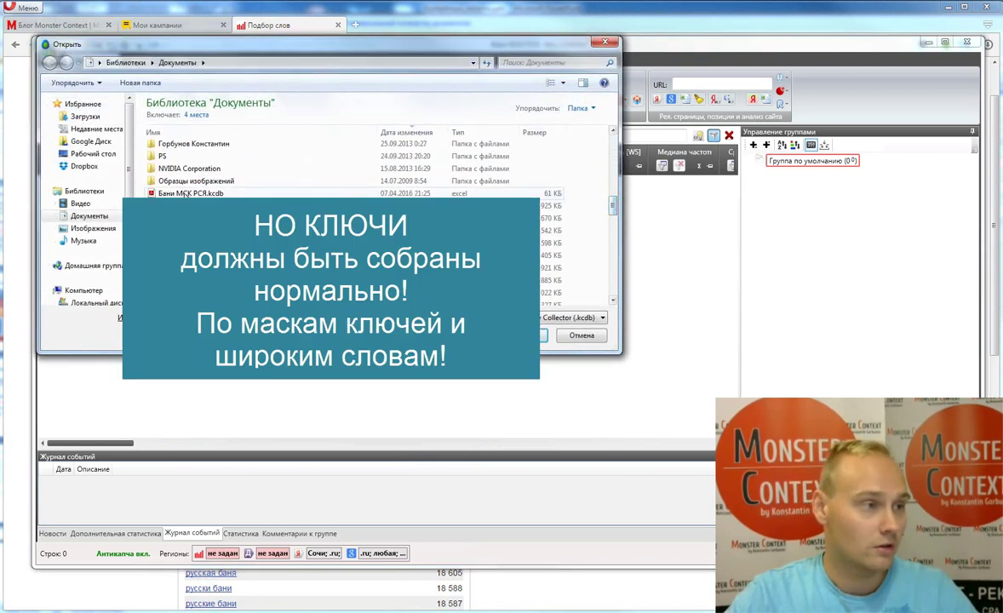
key("Return")
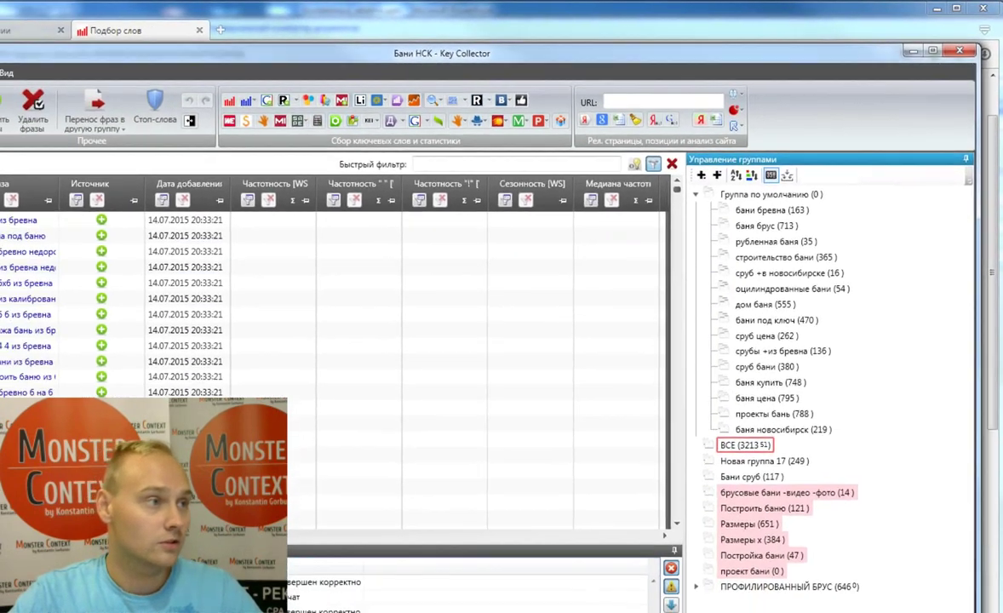
left_click(49, 53)
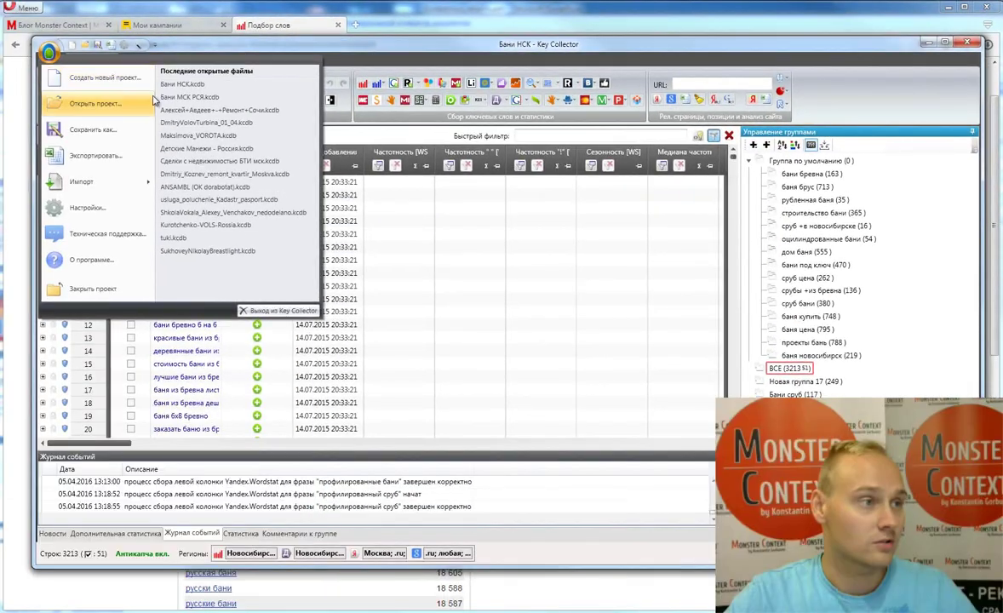
left_click(202, 98)
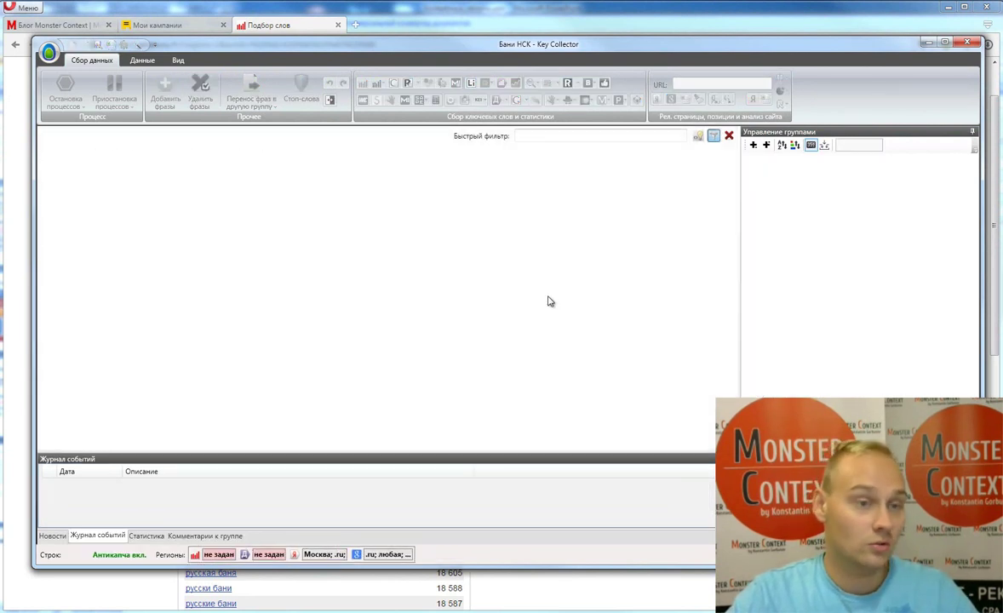
Using phrases copied from the Wordstat results, create Key Collector groups named "бани ключ", "баня цена" and "купить баню".
key("alt+Tab")
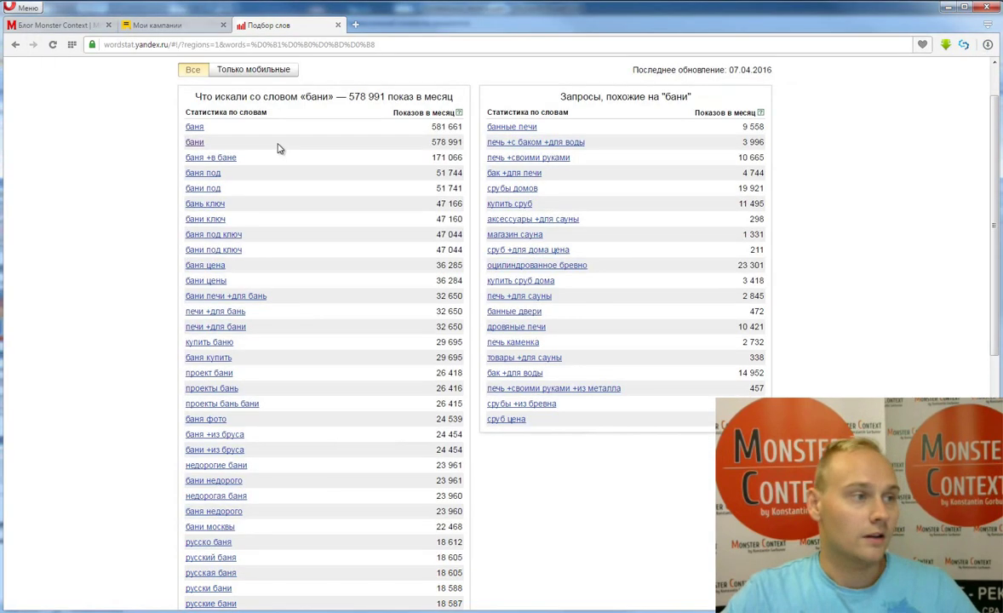
left_click_drag(226, 203, 185, 219)
key("alt+Tab")
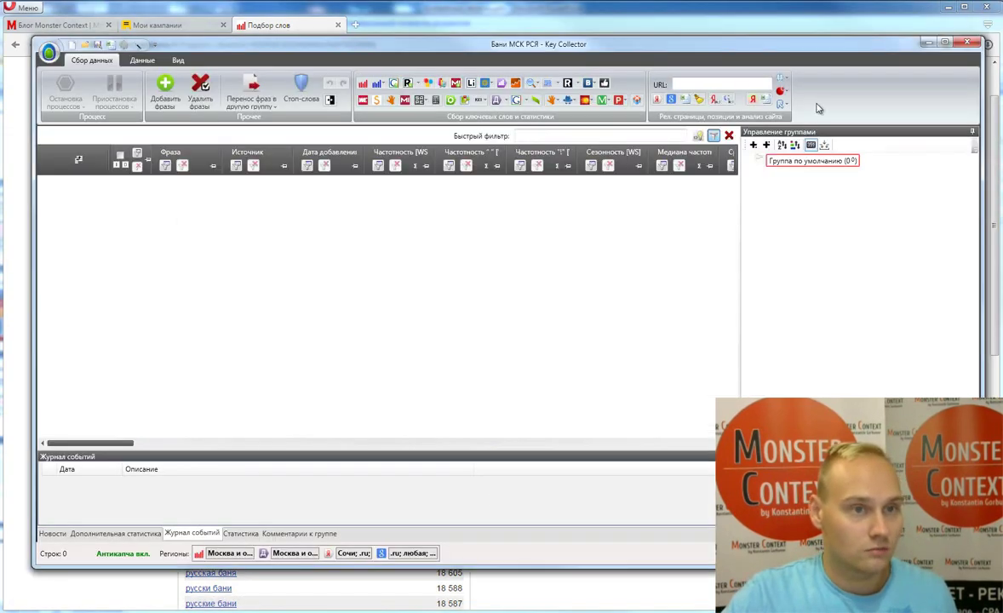
key("alt+Tab")
left_click_drag(226, 265, 185, 266)
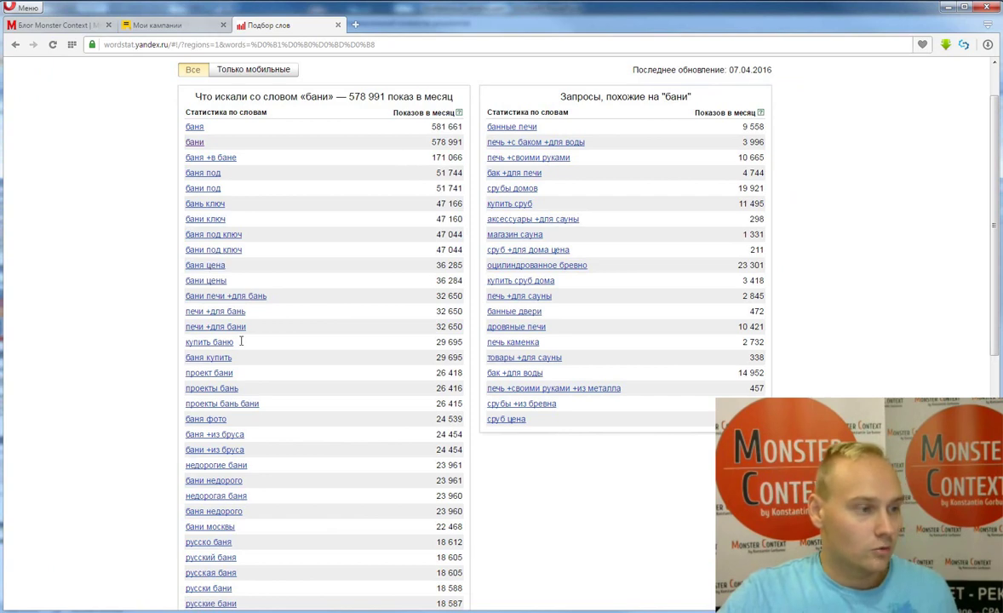
left_click_drag(242, 341, 185, 343)
Copy the phrase "проект бани" from Wordstat and use it to rename the first unnamed group in Key Collector.
left_click_drag(234, 372, 187, 375)
key("ctrl+c")
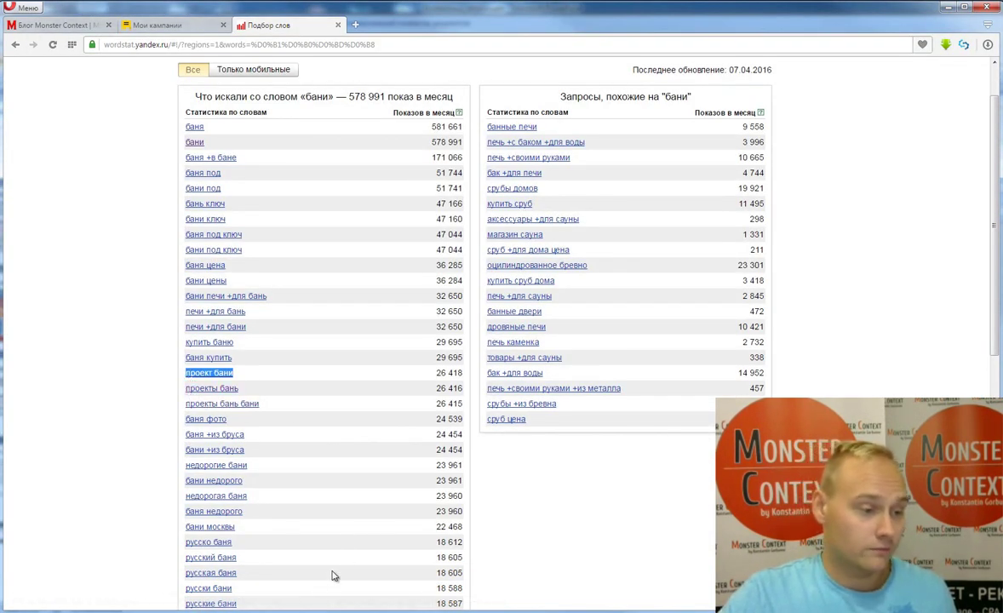
key("alt+Tab")
left_click(790, 213)
double_click(790, 214)
key("ctrl+v")
key("Return")
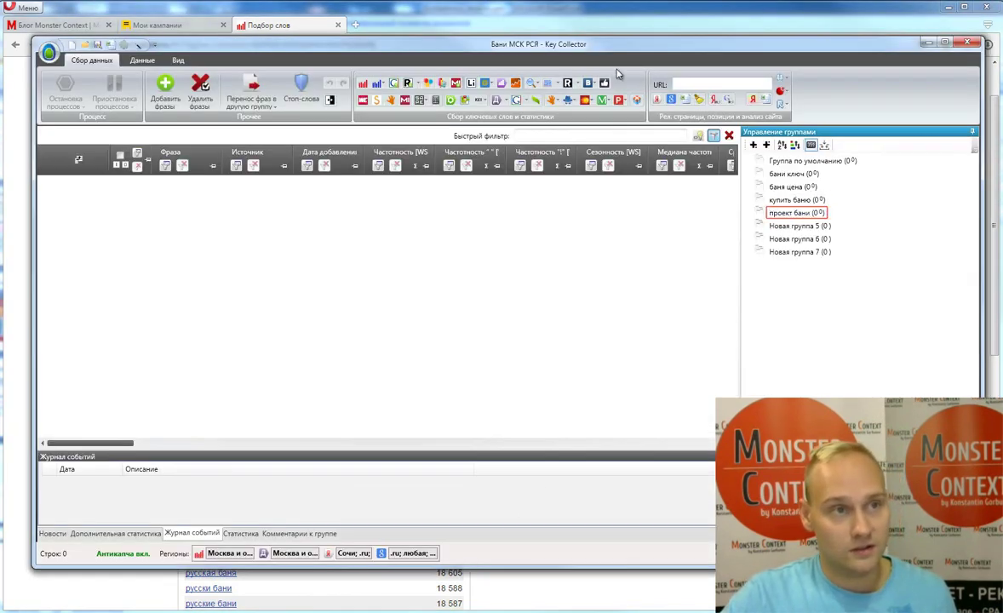
Take "баня +из бруса" from Wordstat and name the next unnamed Key Collector group "баня бруса", leaving out "+из".
key("alt+Tab")
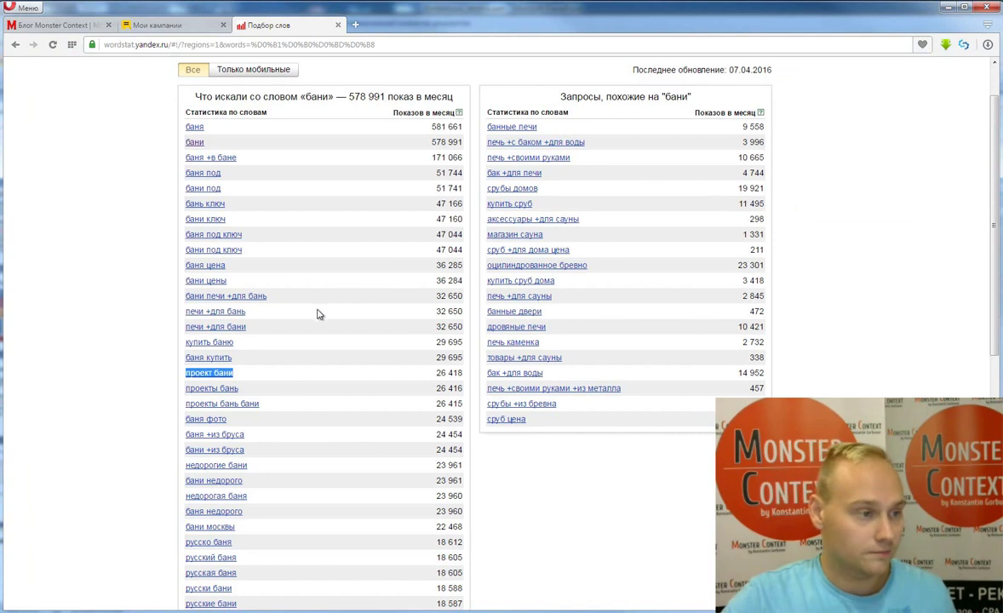
key("alt+Tab")
double_click(790, 226)
type("баня +из бруса")
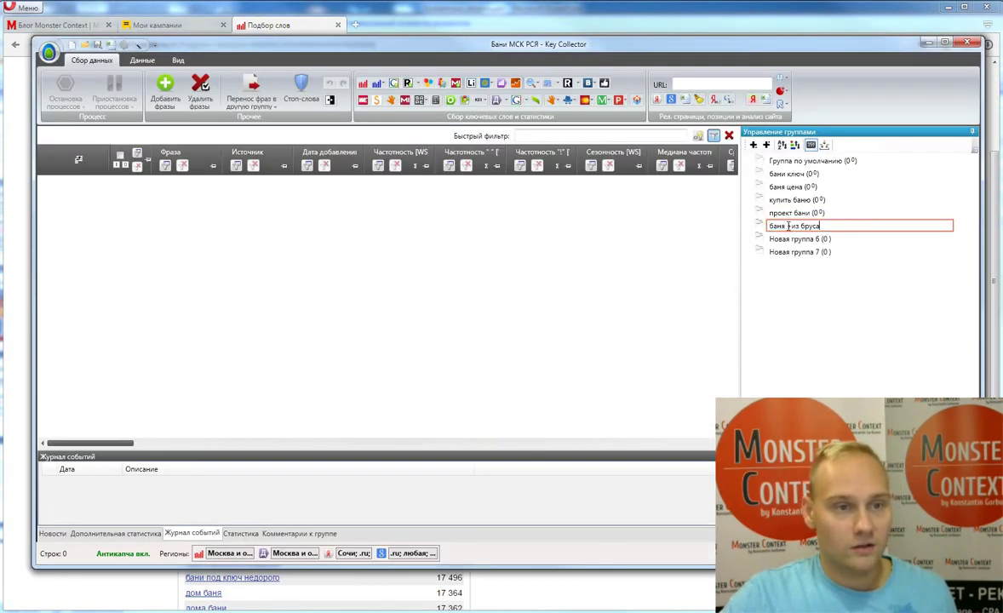
key("Delete")
key("Delete")
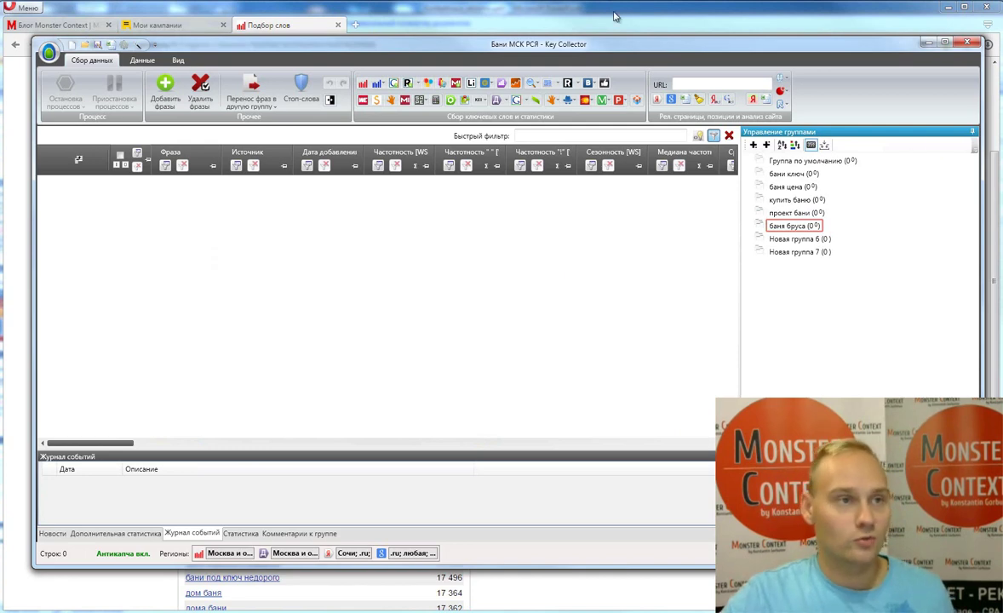
Copy the phrase "недорогая баня" from the Wordstat results and use it to rename Новая группа 6 in Key Collector.
key("alt+Tab")
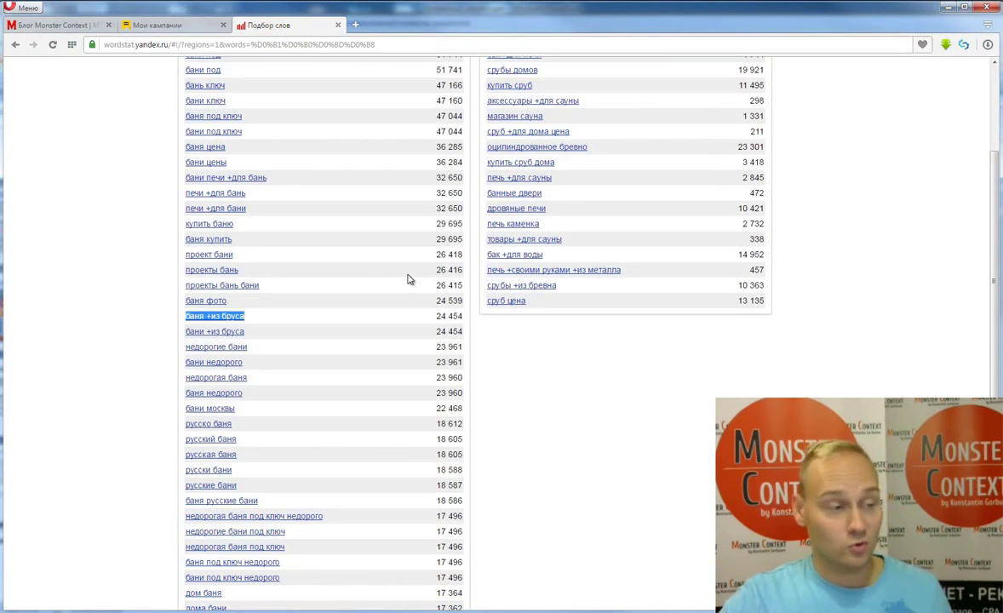
left_click(340, 297)
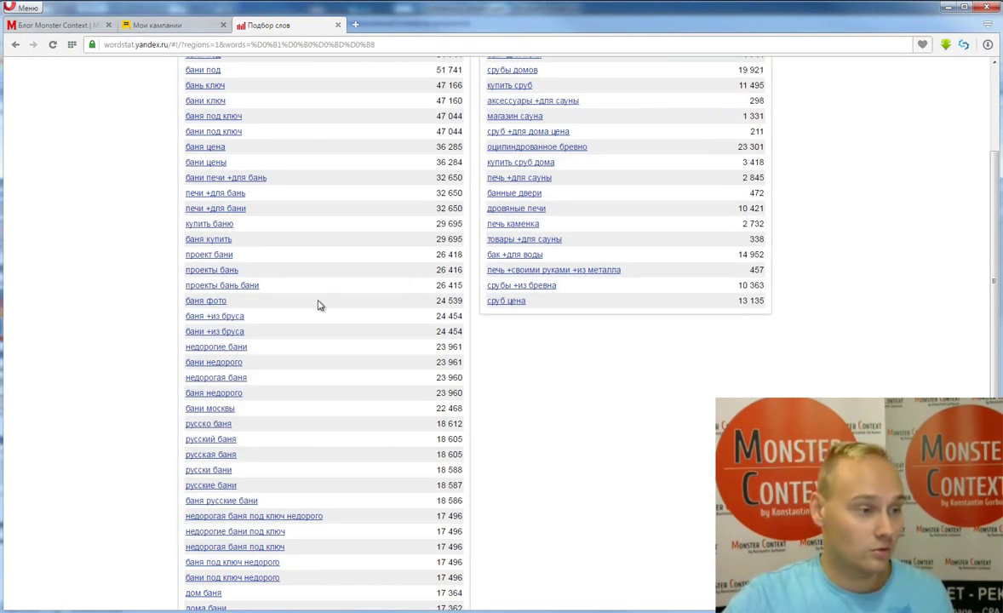
scroll(315, 306, "down", 1)
left_click_drag(261, 322, 187, 321)
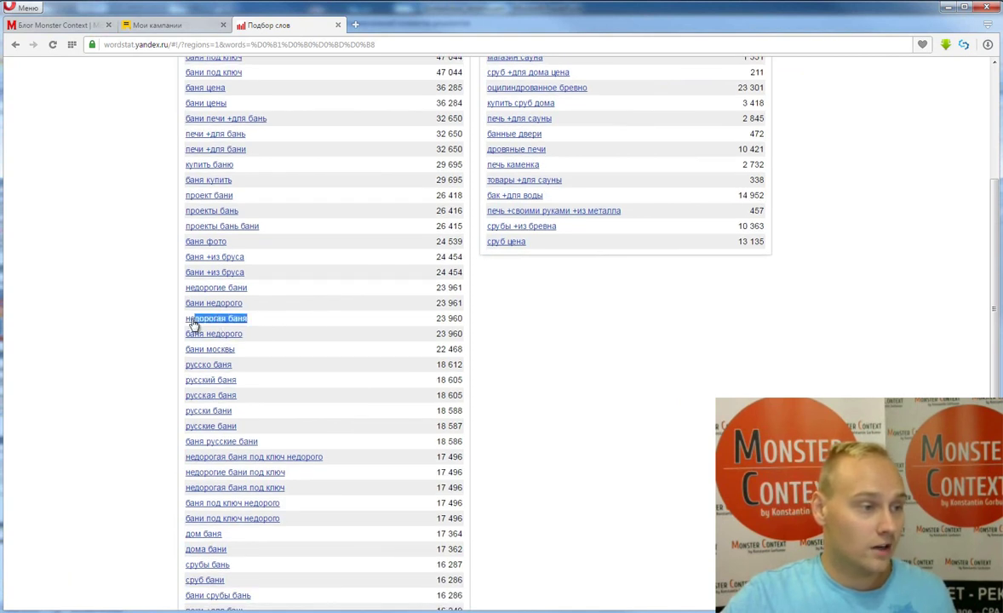
left_click(251, 316)
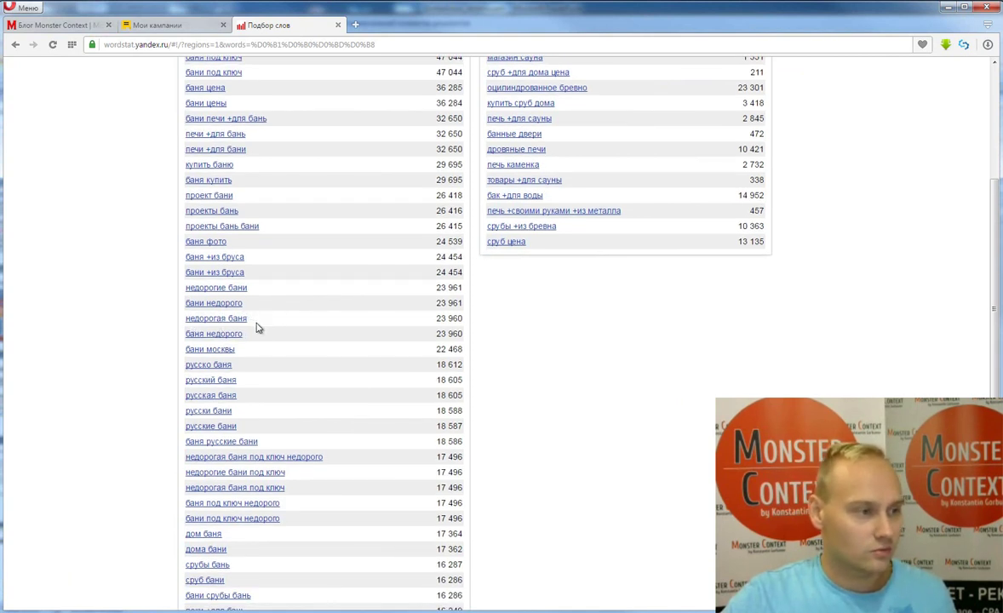
scroll(260, 326, "down", 1)
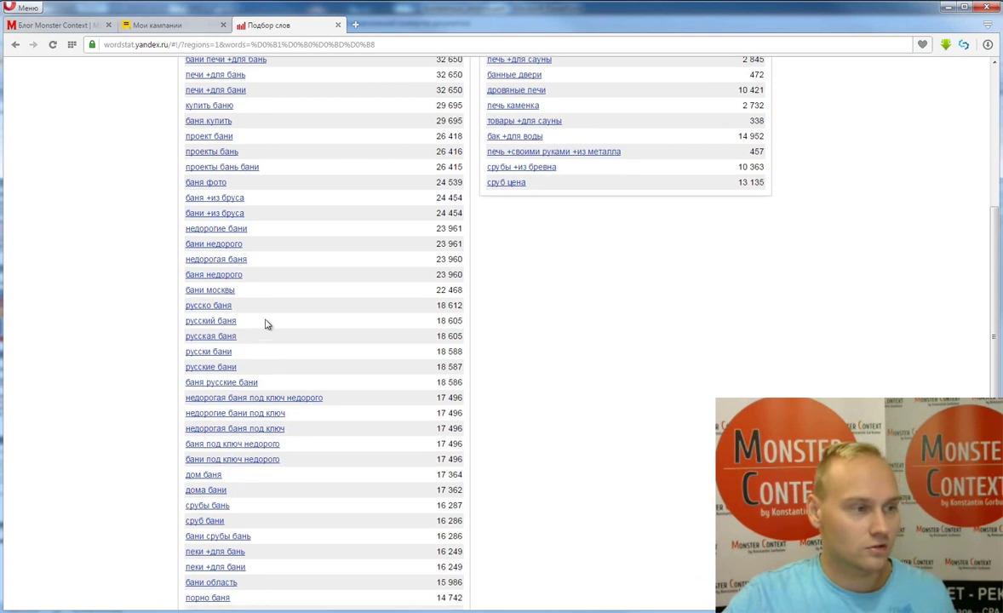
left_click_drag(251, 260, 181, 261)
key("ctrl+c")
key("alt+Tab")
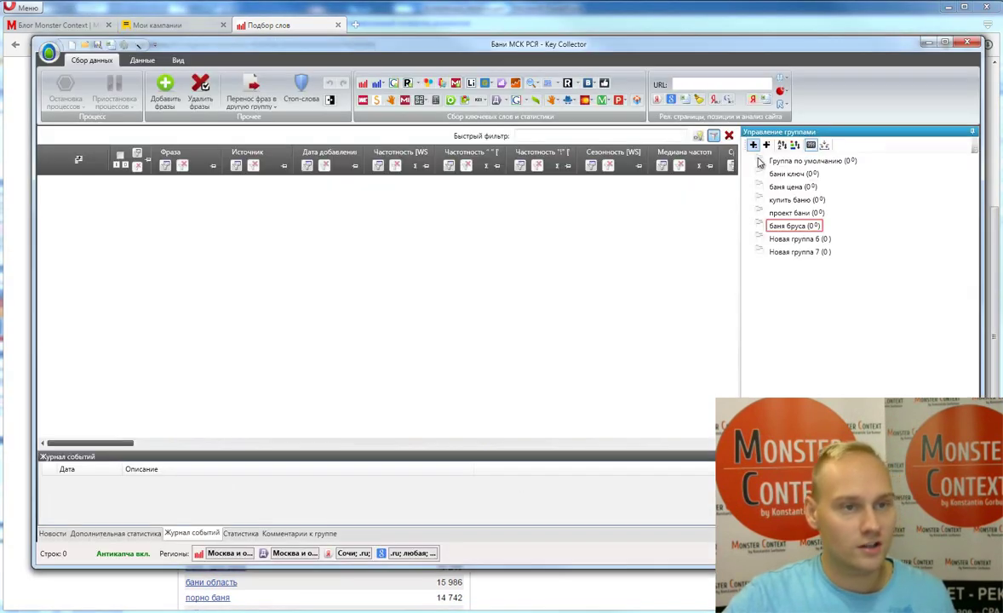
double_click(796, 240)
key("ctrl+v")
key("Return")
Add four more empty groups to the Key Collector project.
left_click(754, 148)
left_click(754, 148)
left_click(754, 147)
left_click(754, 147)
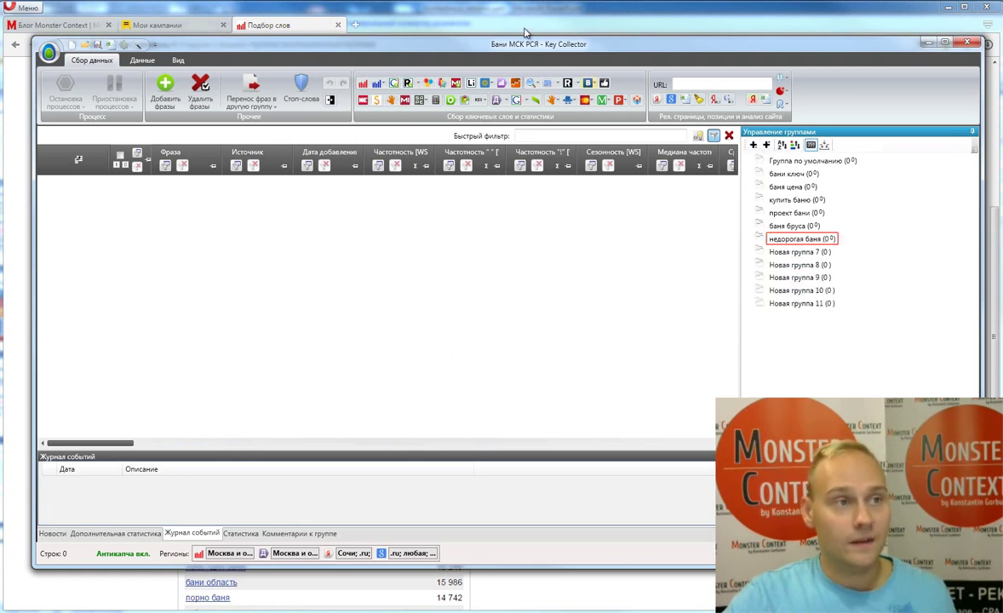
Return to Wordstat and examine the remaining "бани" phrases and their monthly impressions for further keyword masks.
left_click(481, 25)
left_click(392, 249)
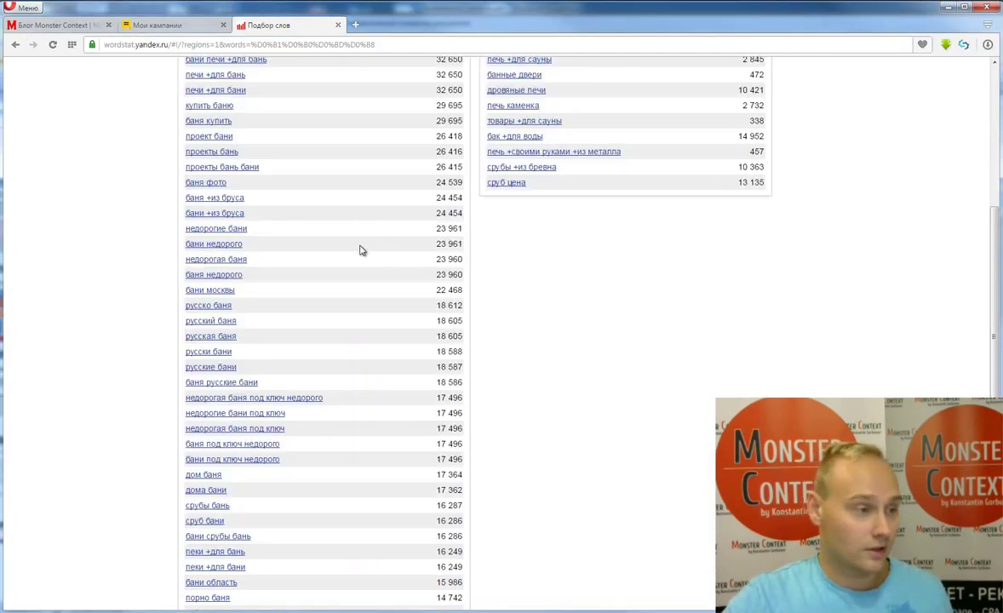
scroll(340, 245, "down", 3)
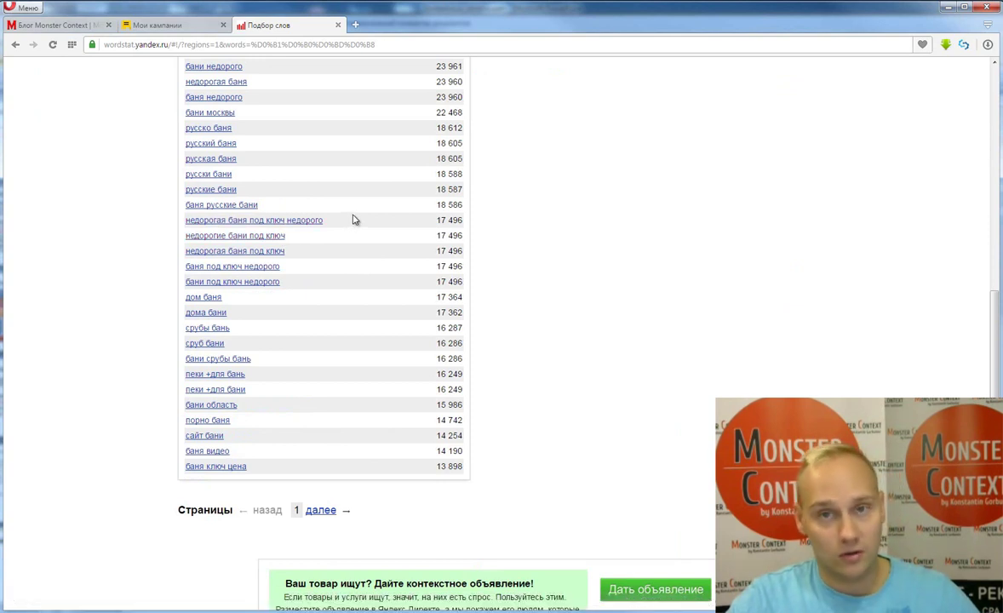
scroll(347, 224, "up", 2)
left_click_drag(437, 338, 465, 340)
scroll(418, 296, "up", 6)
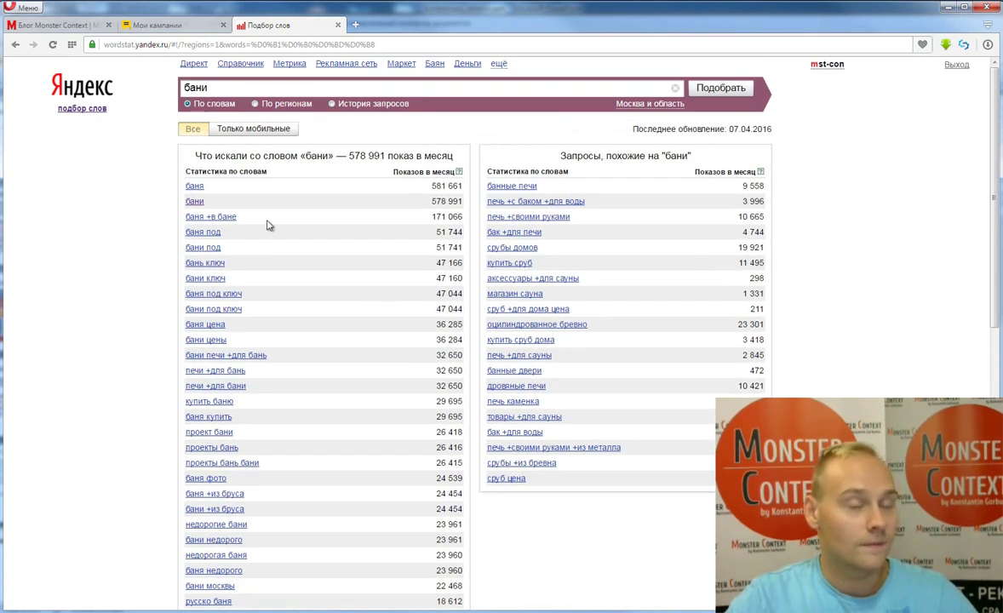
scroll(408, 331, "down", 5)
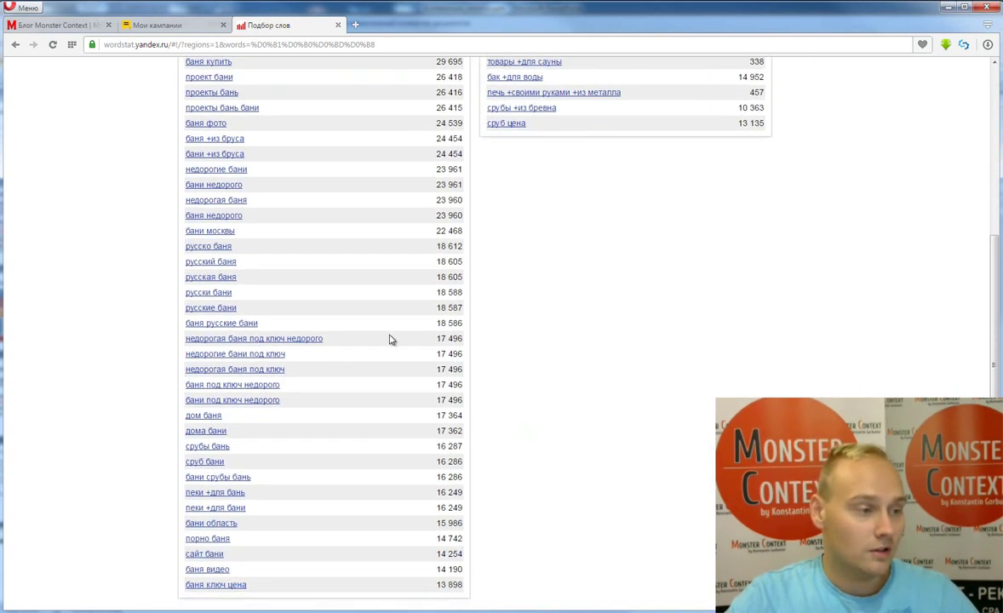
scroll(384, 340, "down", 2)
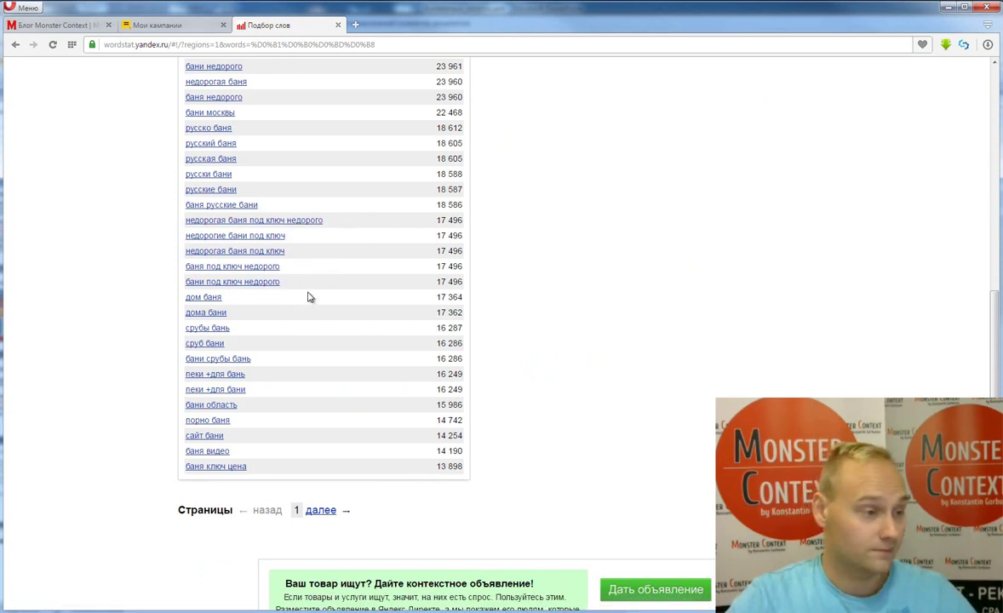
Copy the phrase "сруб бани" from the Wordstat results and name the next unnamed Key Collector group with it.
scroll(255, 285, "down", 1)
left_click_drag(243, 285, 185, 285)
key("ctrl+c")
key("alt+Tab")
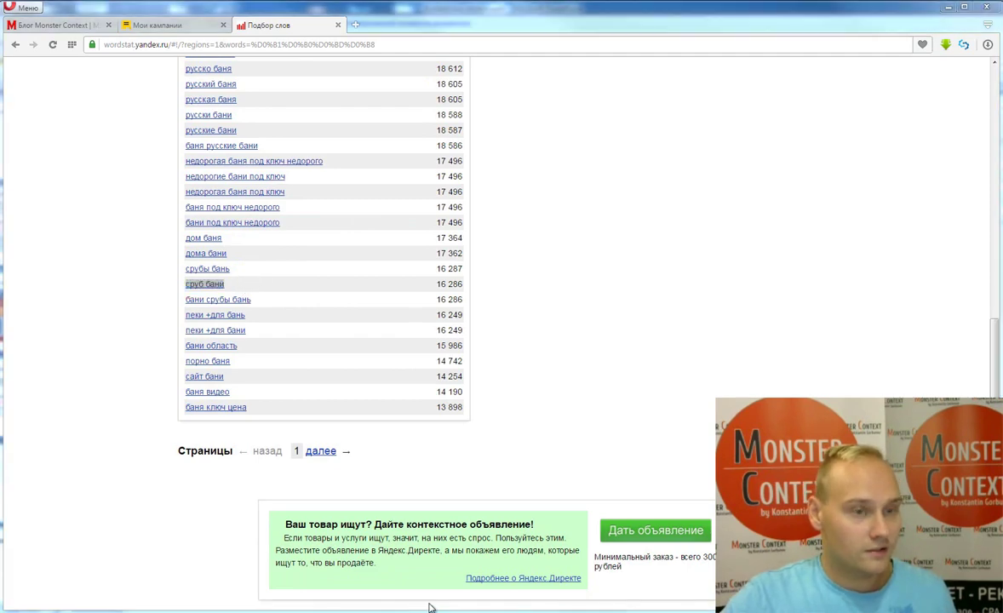
left_click(799, 252)
key("F2")
key("ctrl+v")
key("Return")
Take "строительство бань" from page 2 of the Wordstat results and use it to rename the next unnamed Key Collector group.
left_click(396, 26)
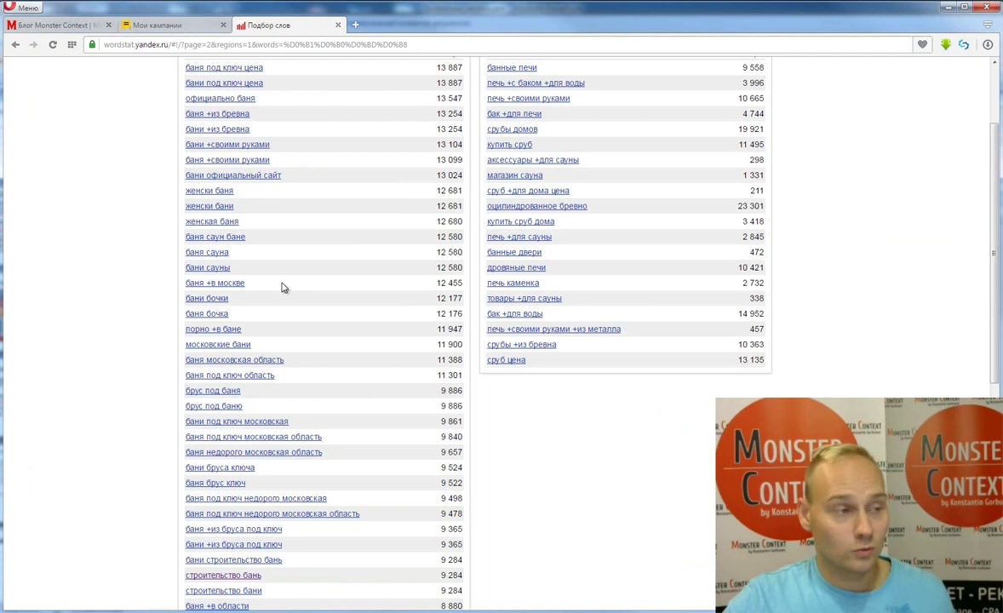
scroll(309, 264, "down", 3)
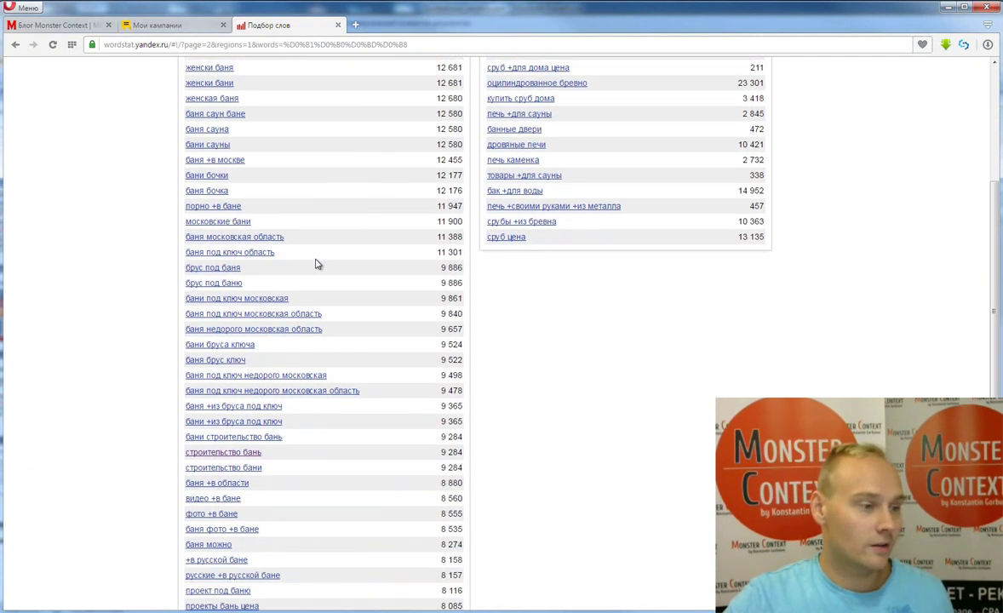
scroll(316, 263, "down", 1)
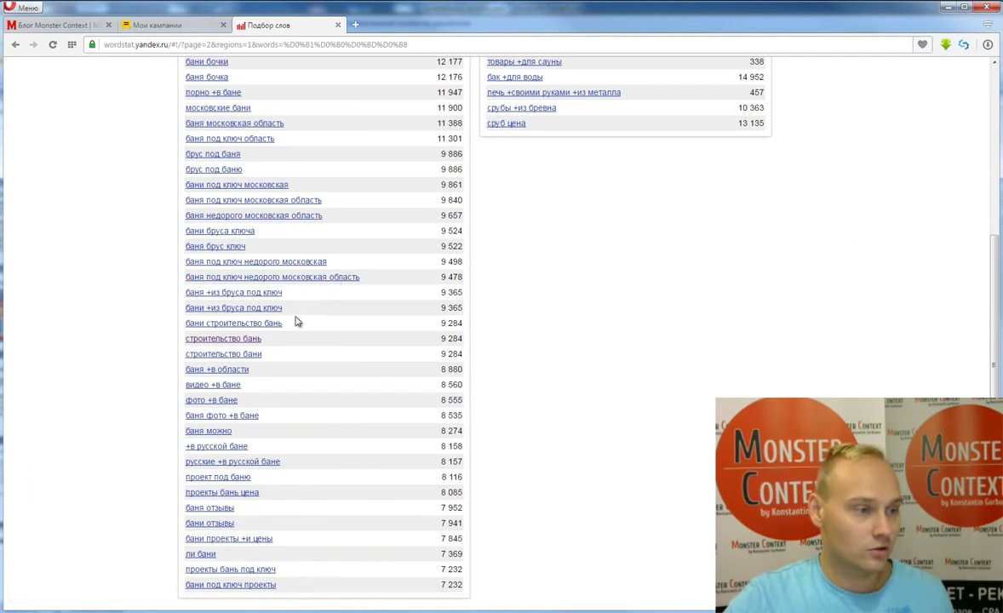
left_click_drag(284, 327, 206, 327)
key("ctrl+c")
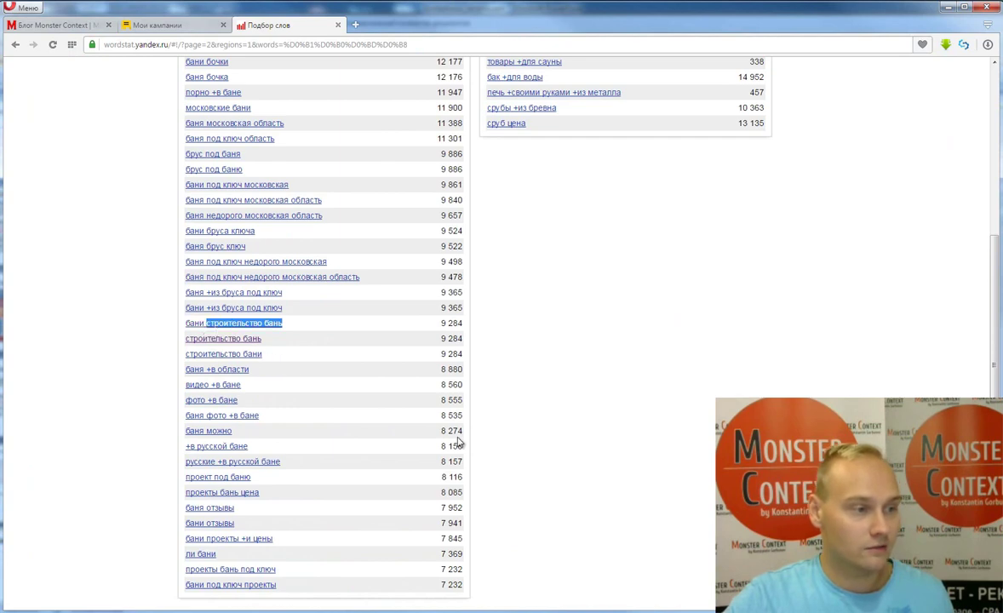
key("alt+Tab")
left_click(794, 265)
key("F2")
key("ctrl+v")
key("Return")
Look through further pages of the Wordstat phrases for "бани" up to page 4, checking them against the existing Key Collector groups.
left_click(428, 15)
left_click(475, 264)
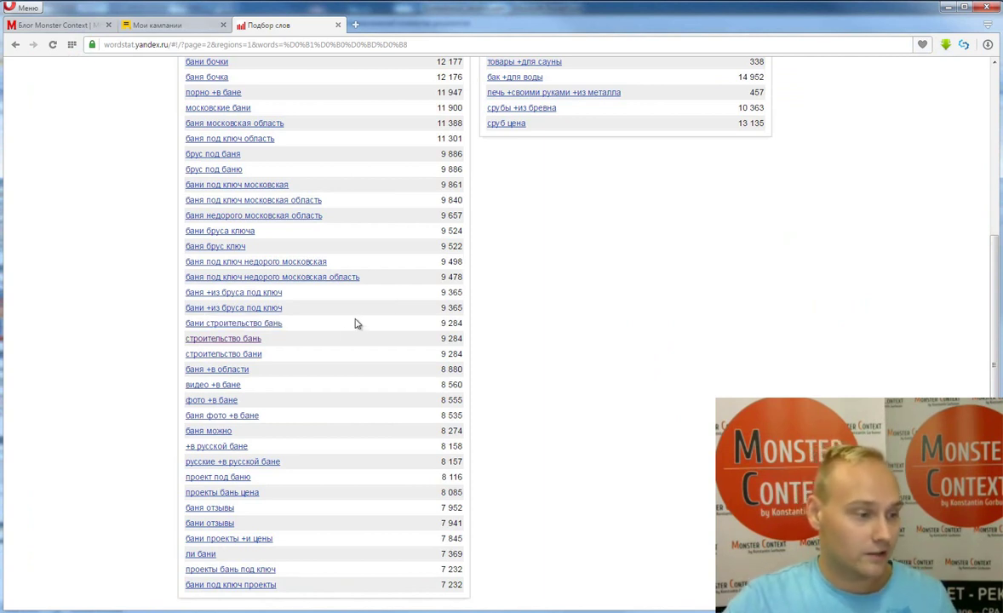
scroll(342, 348, "down", 2)
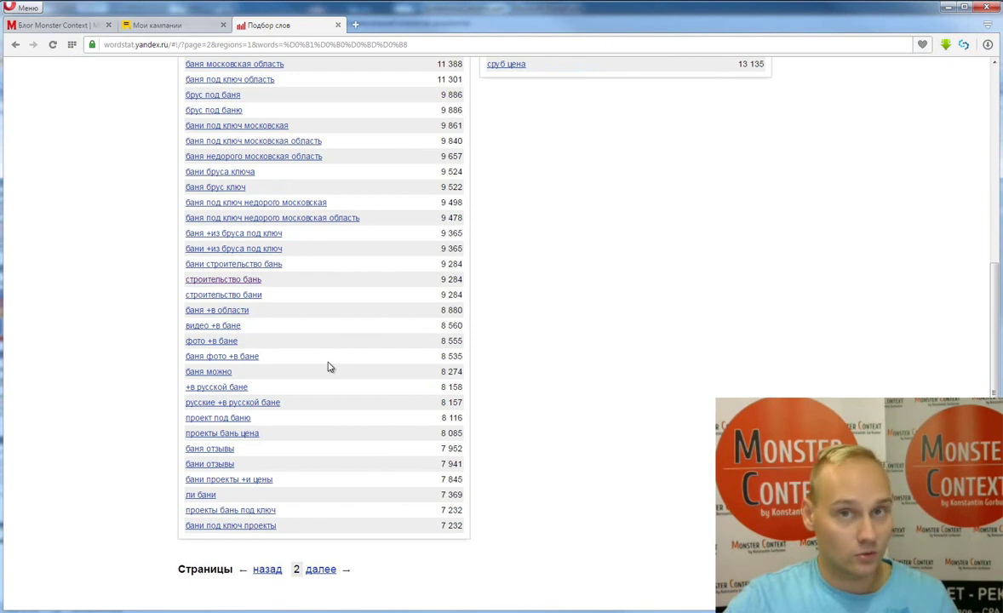
scroll(313, 332, "down", 2)
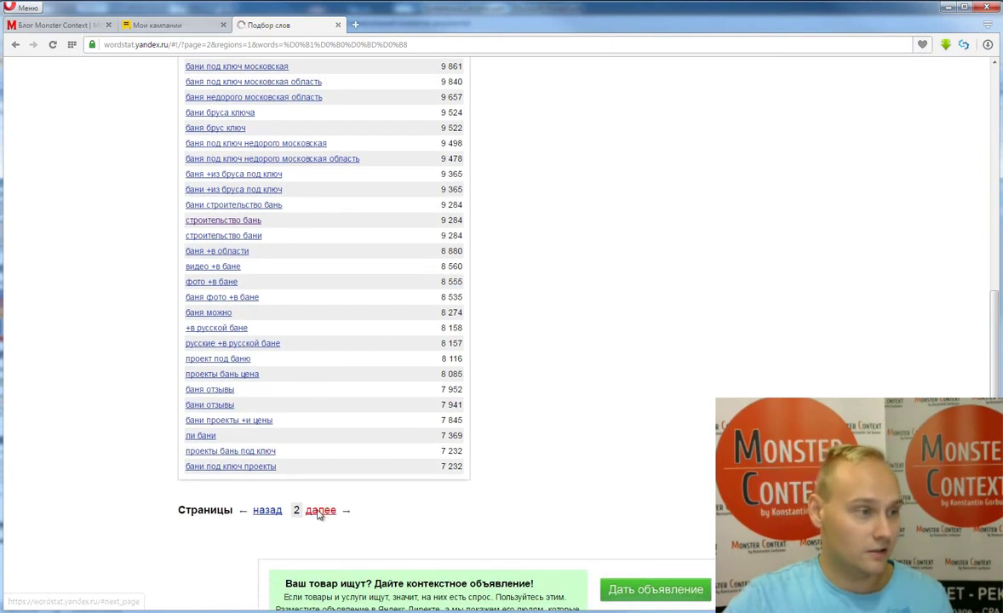
left_click(318, 510)
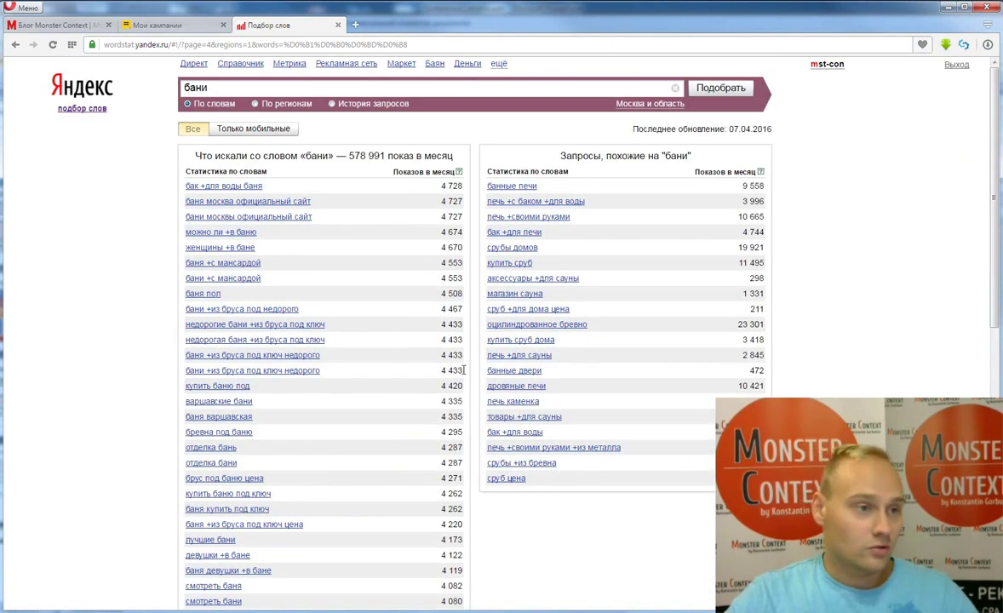
key("alt+Tab")
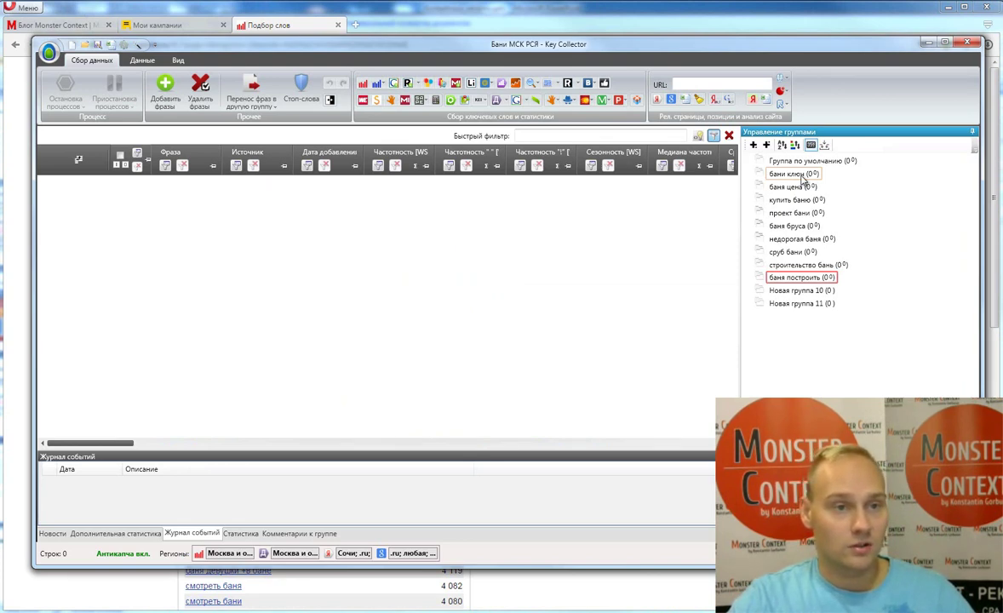
key("alt+Tab")
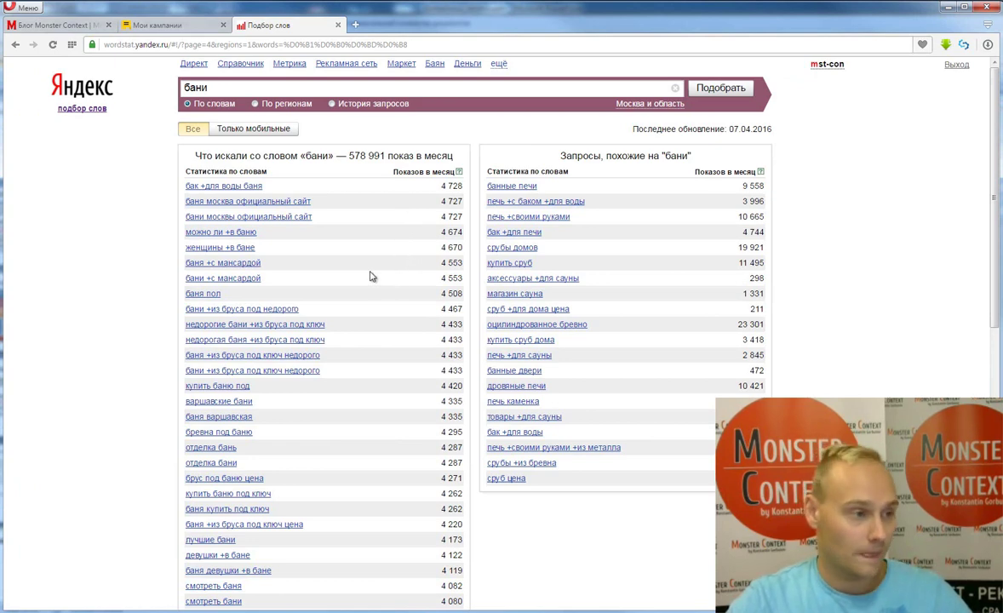
Copy the phrase "баня 2" from page 4 of the Wordstat results and rename Новая группа 10 in Key Collector with it.
scroll(374, 275, "down", 1)
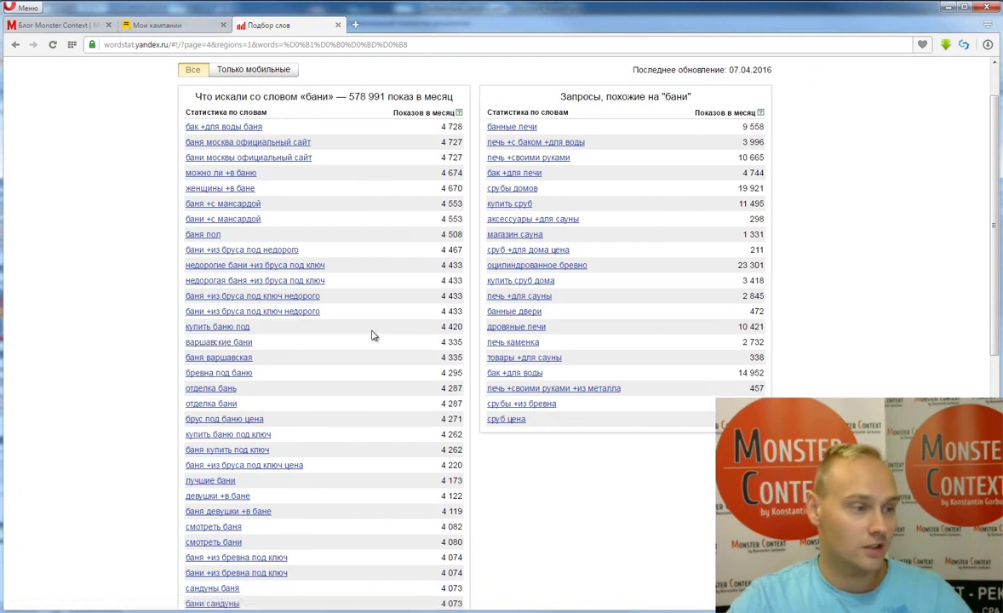
scroll(374, 336, "down", 3)
scroll(388, 331, "down", 2)
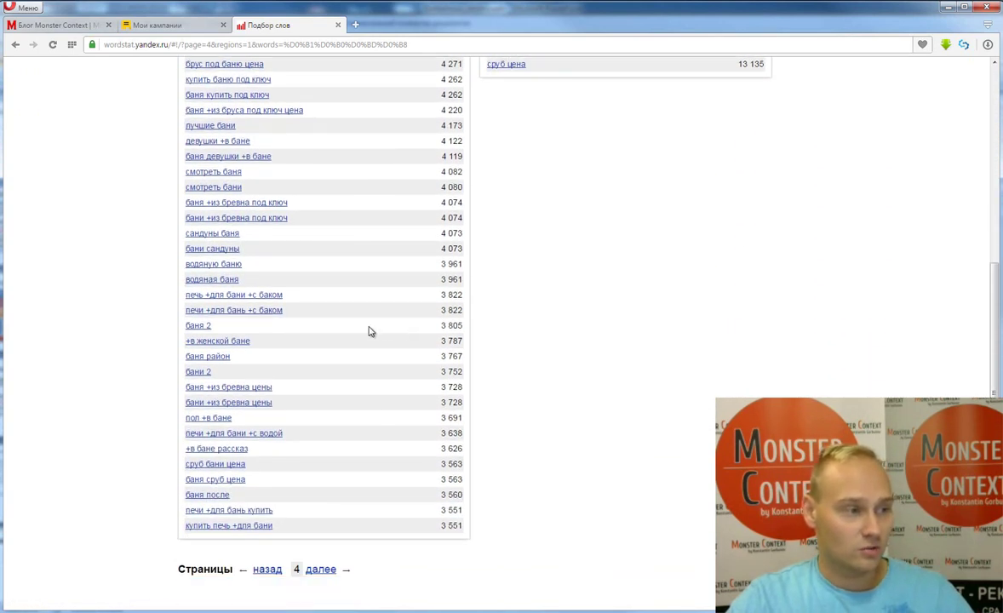
left_click_drag(213, 329, 189, 335)
key("ctrl+c")
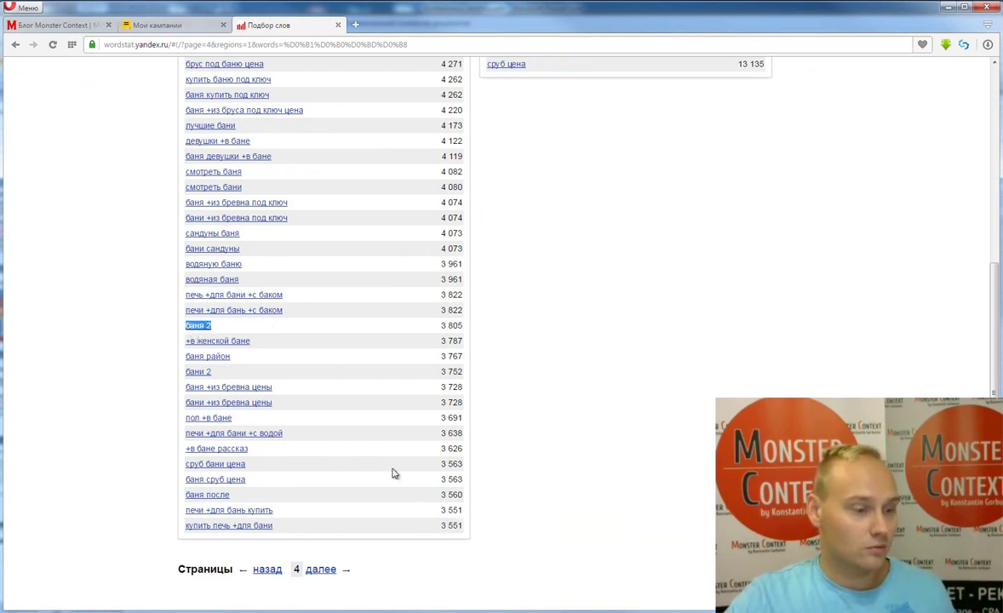
key("alt+Tab")
double_click(800, 290)
key("ctrl+v")
key("Return")
Rename Новая группа 11 as "баня 4", reusing the copied phrase with its number changed.
double_click(792, 303)
key("ctrl+v")
key("BackSpace")
type("4")
key("Return")
Add an empty Key Collector group and name it "баня 6х6", copying the phrase from page 5 of the Wordstat results.
left_click(753, 144)
left_click(414, 19)
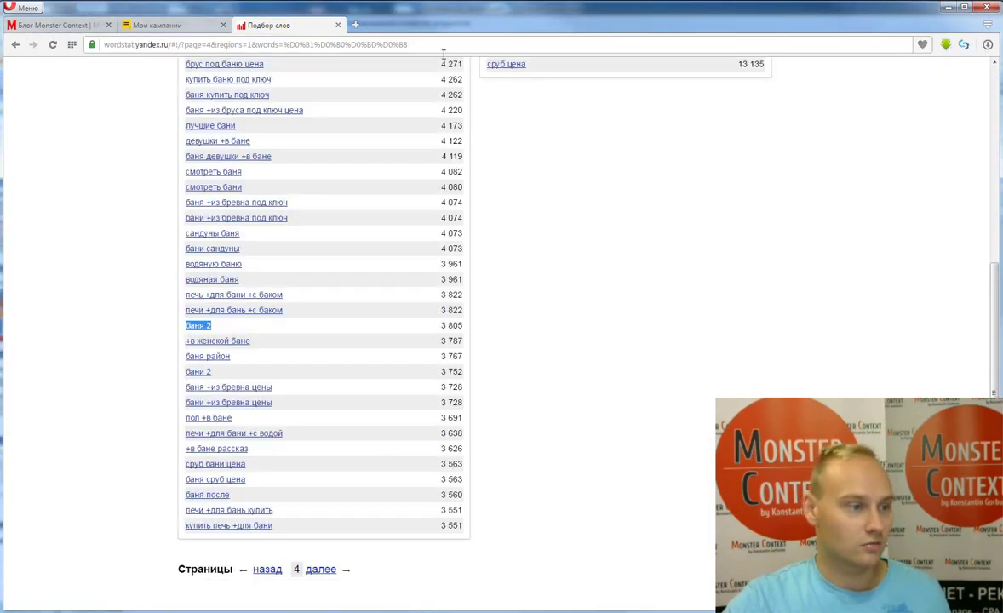
left_click(321, 569)
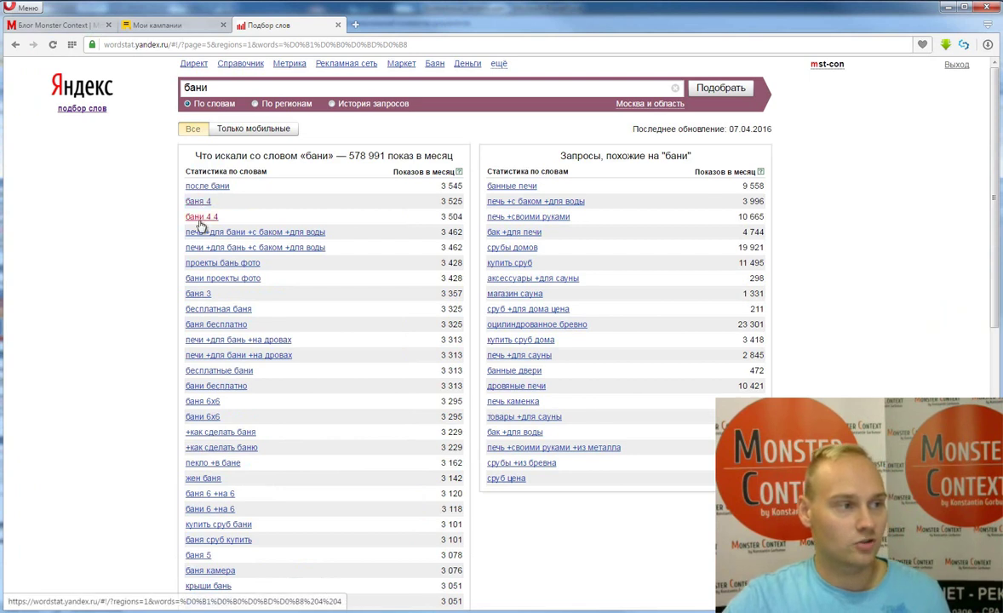
scroll(226, 296, "down", 1)
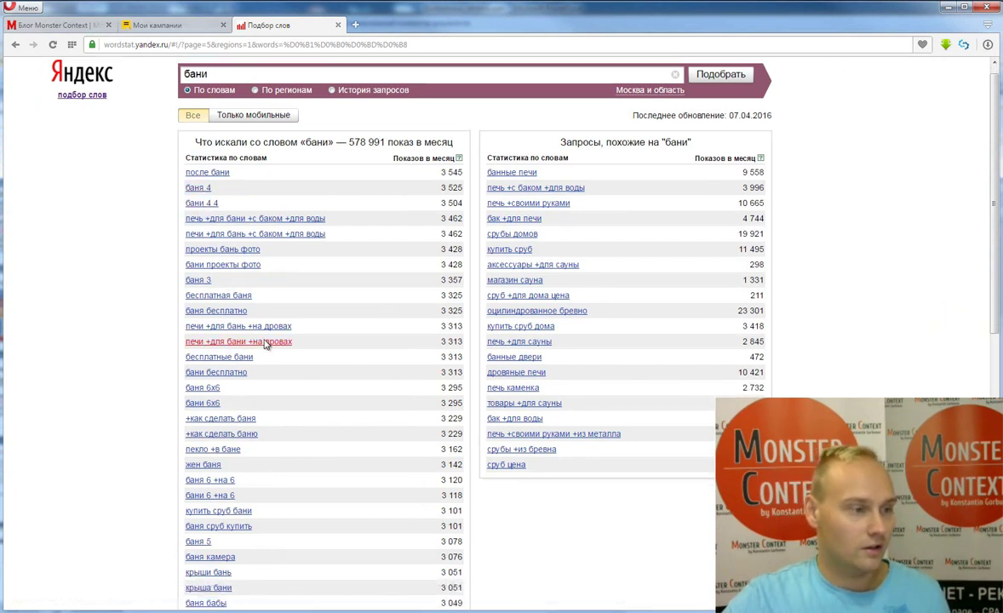
left_click_drag(223, 342, 180, 338)
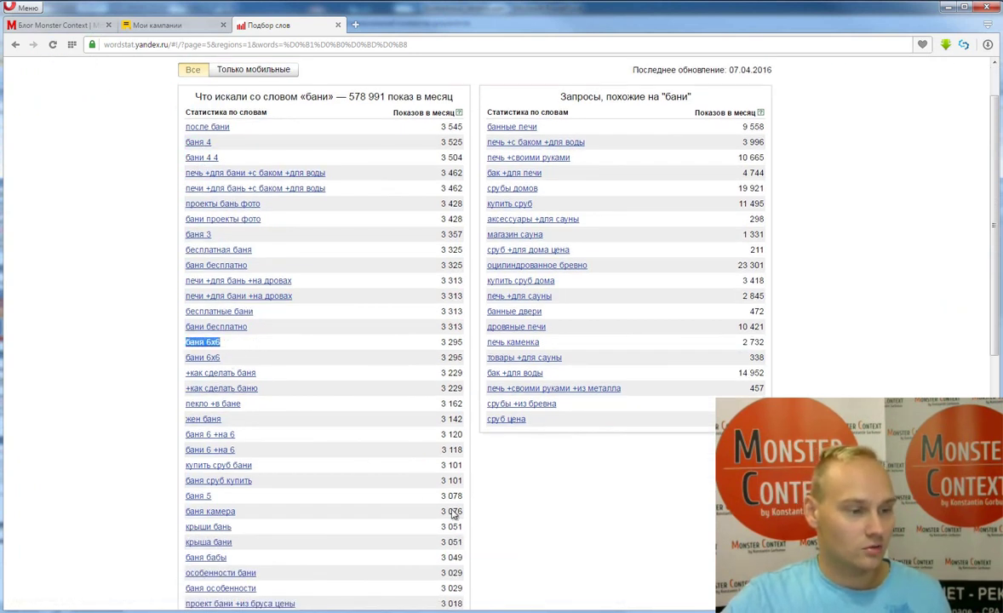
key("ctrl+c")
key("alt+Tab")
double_click(772, 317)
key("ctrl+v")
key("Return")
Add more empty Key Collector groups, name the one below баня 6х6 "баня 6", and return to the Wordstat results.
double_click(780, 303)
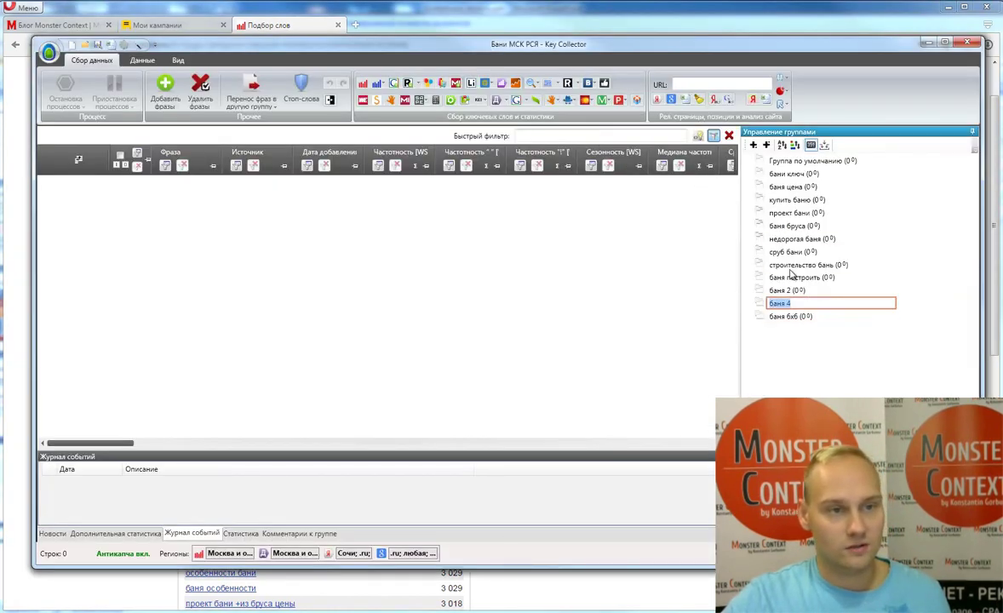
key("Return")
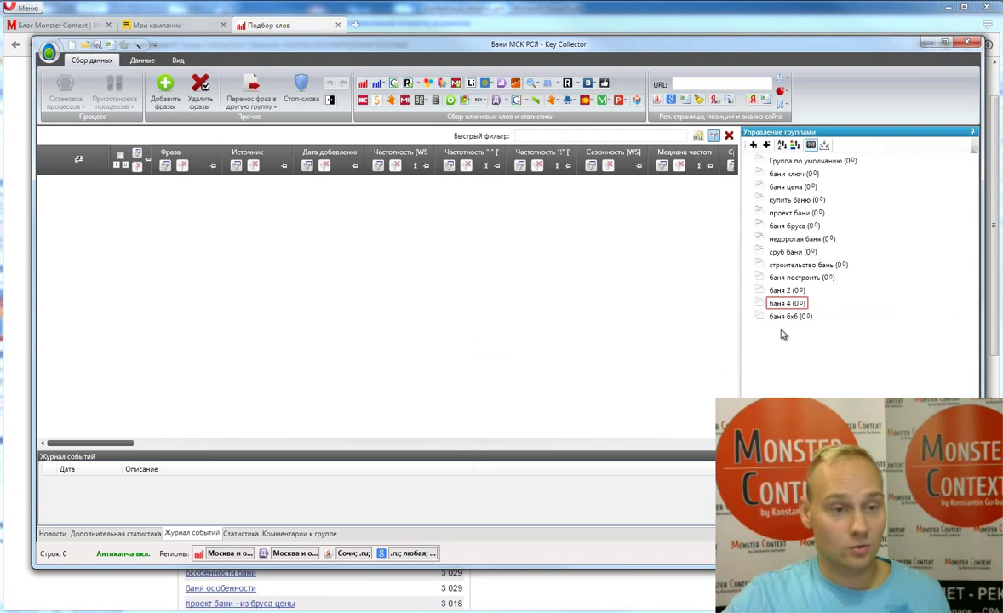
double_click(753, 145)
double_click(780, 329)
type("баня 4")
key("Return")
left_click(426, 8)
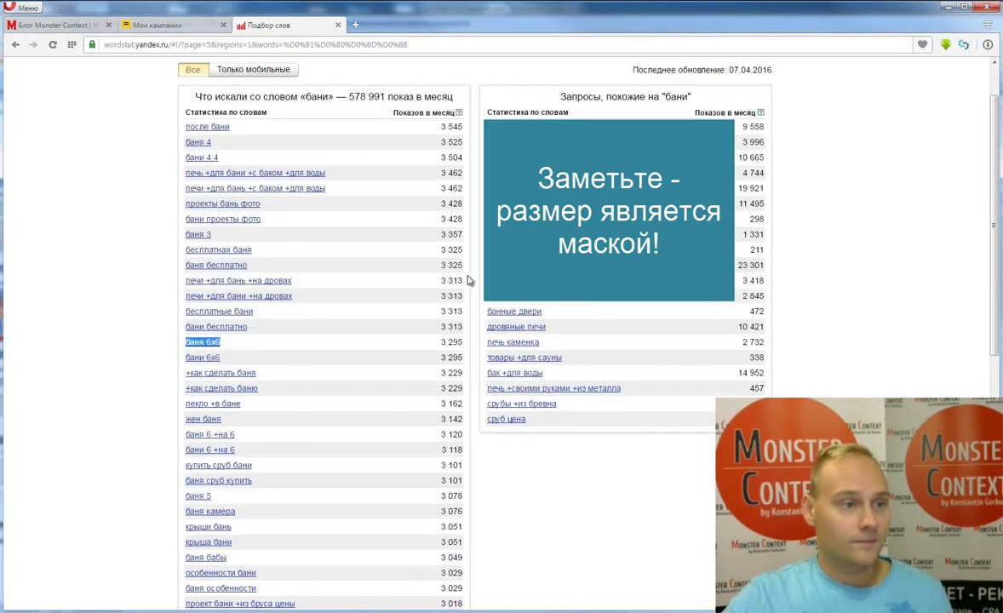
left_click(437, 254)
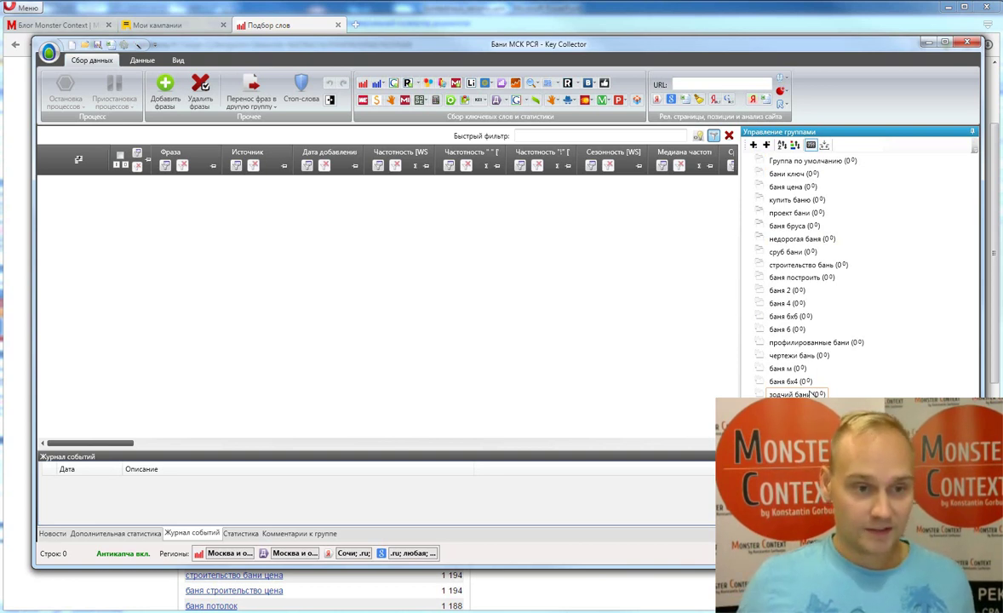
Move all mask groups from бани ключ through зодчий бани into the parent group БАНИ and expand it.
left_click(788, 174, "shift")
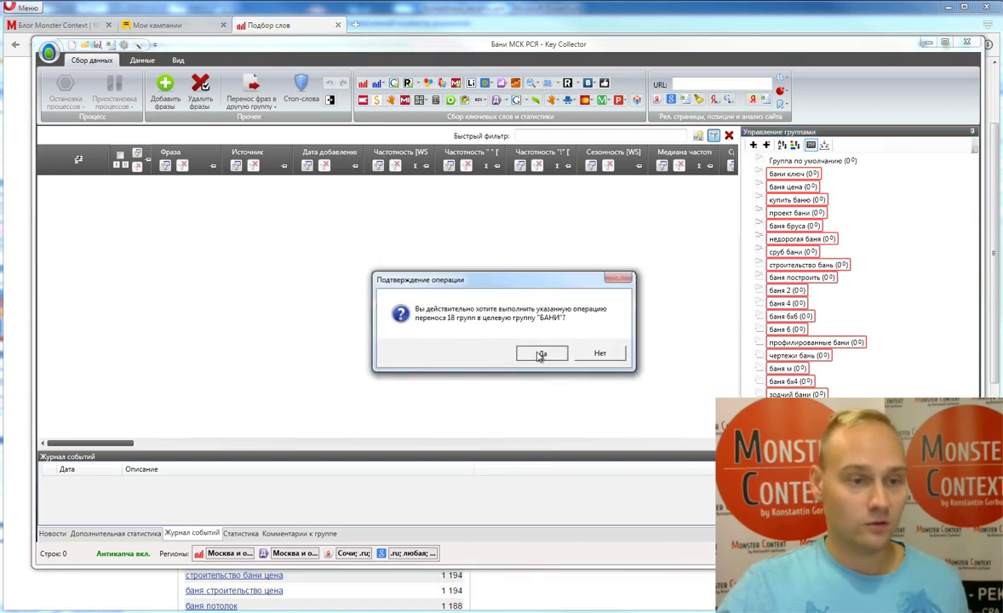
left_click(498, 327)
left_click(749, 174)
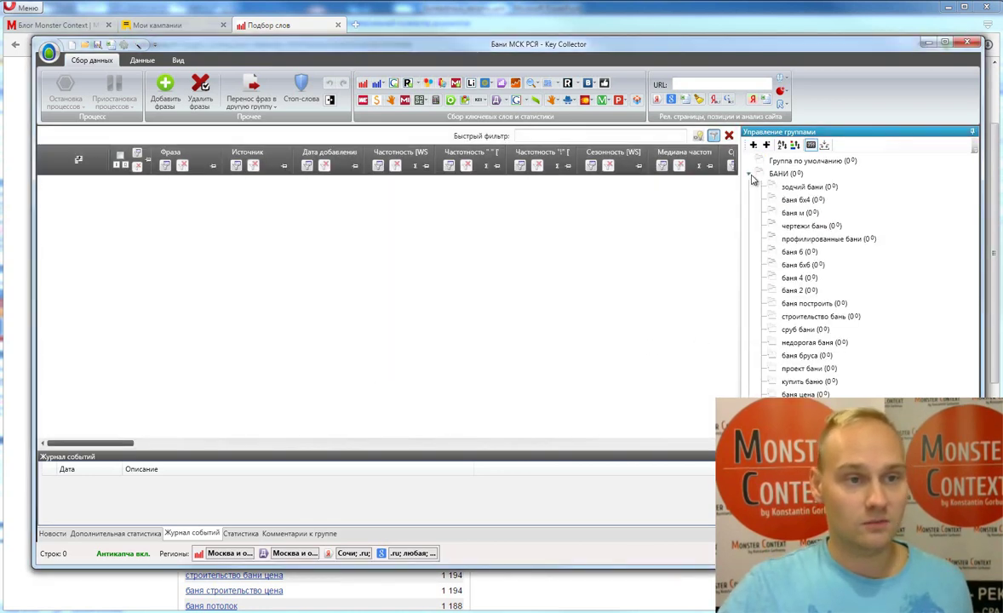
left_click(805, 187)
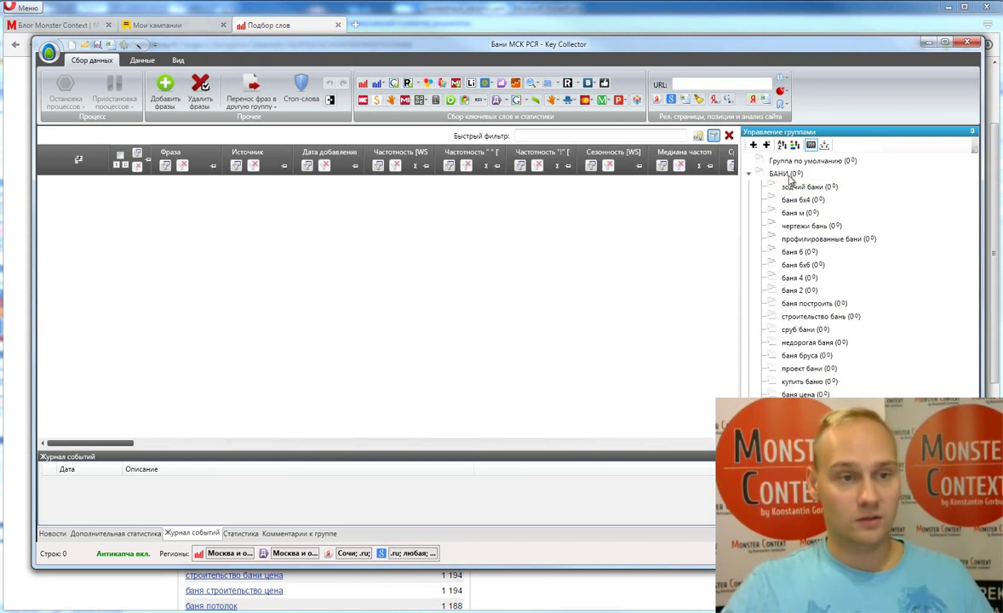
left_click(783, 174)
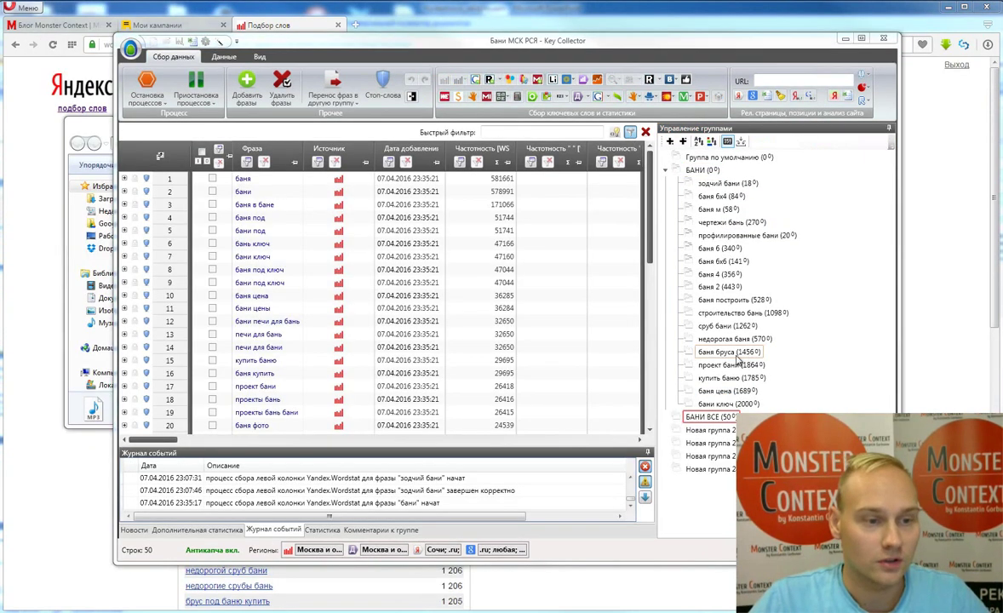
Select all subgroups of БАНИ from бани ключ to зодчий бани and show their phrases together in multi-group mode.
left_click(719, 405)
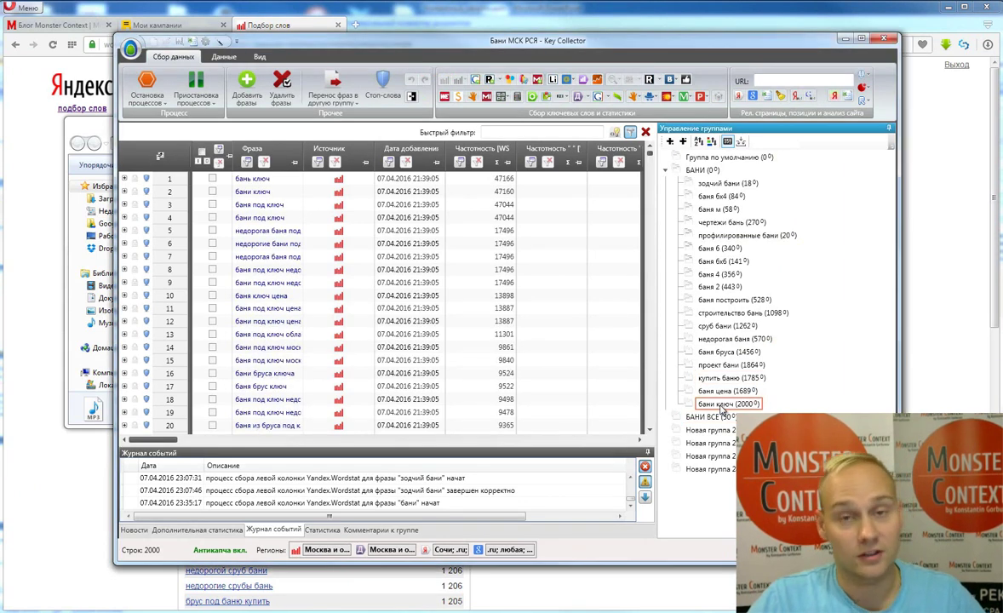
left_click(728, 183, "shift")
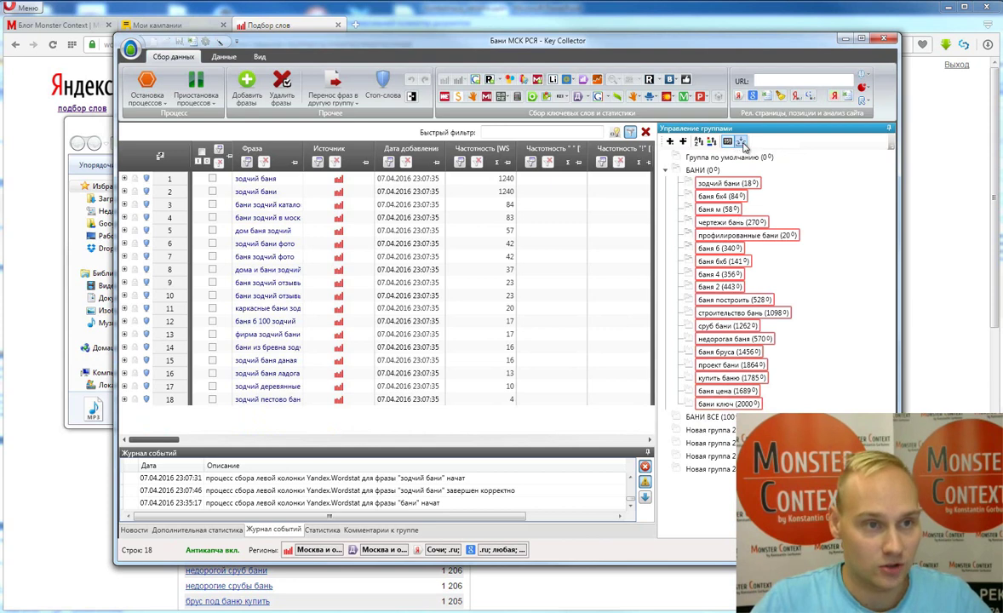
left_click(729, 142)
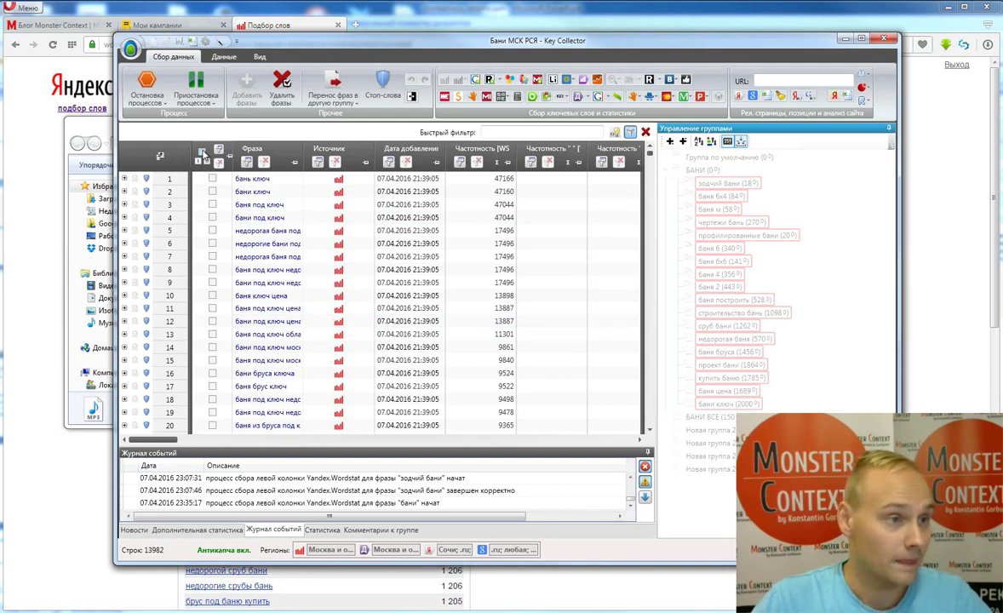
Filter the combined phrase table to show only phrases with Частотность [WS] greater than 200.
left_click(460, 162)
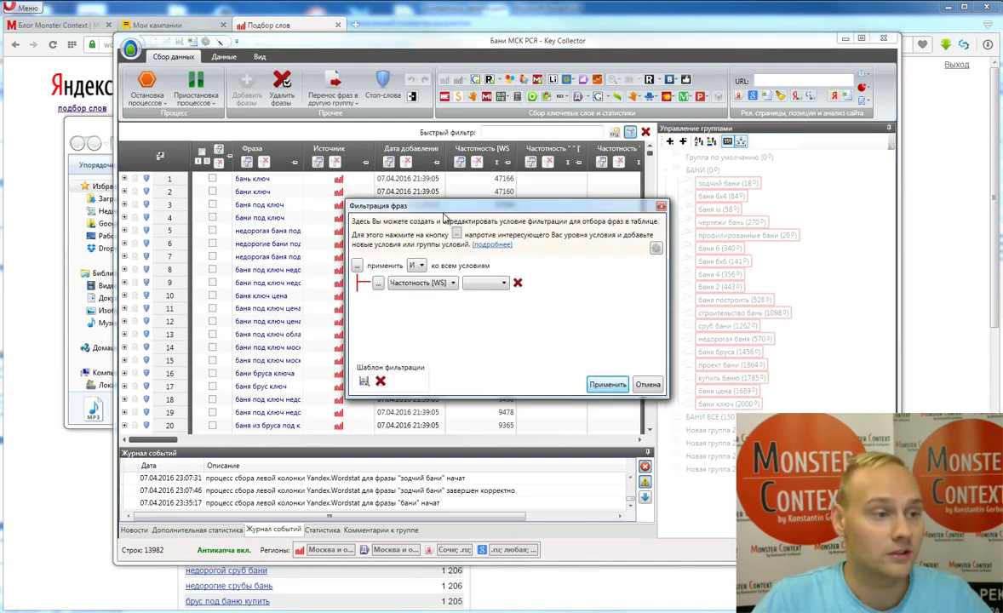
left_click(483, 283)
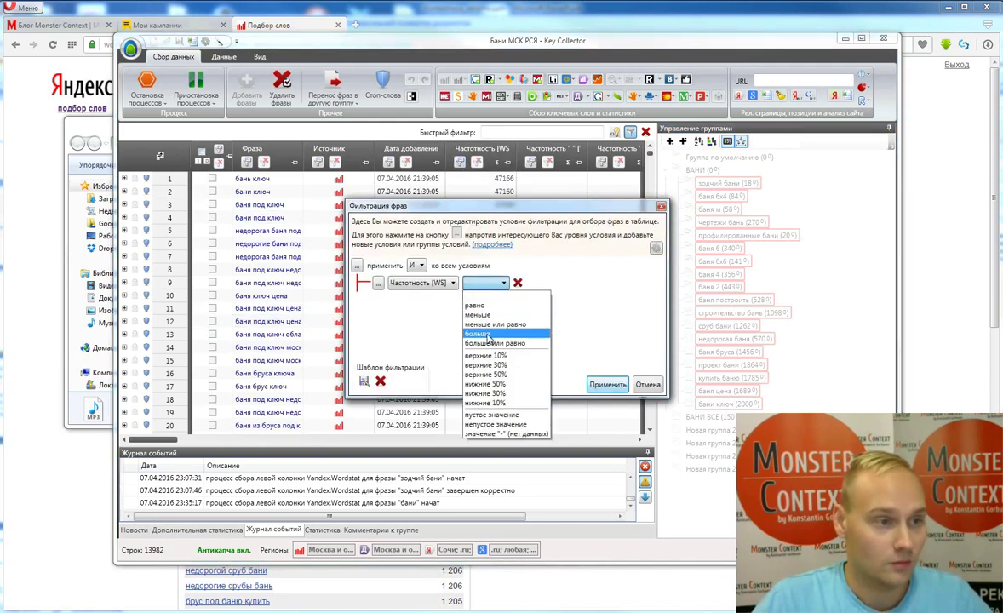
left_click(451, 312)
type("200")
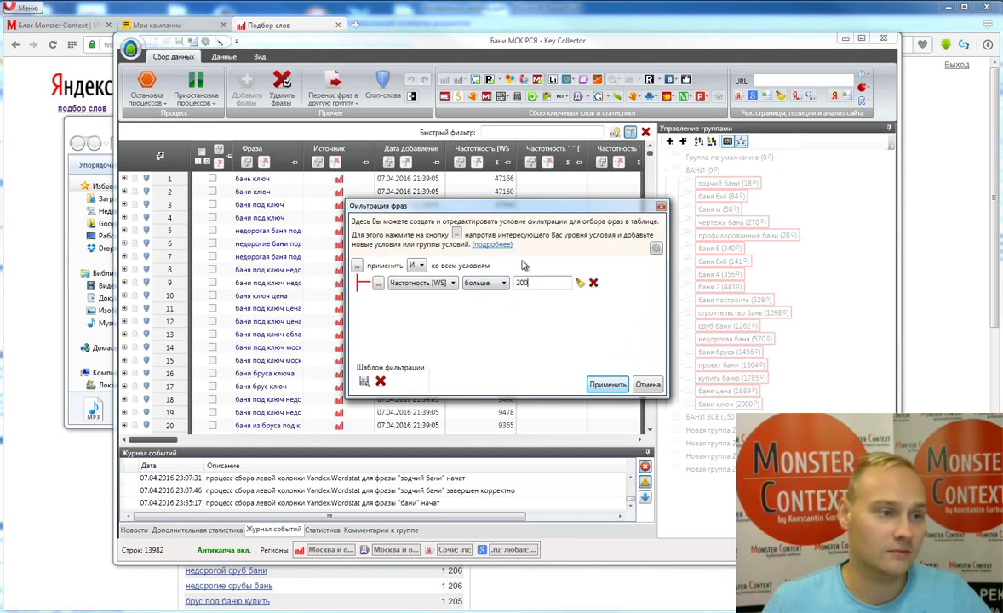
left_click(607, 384)
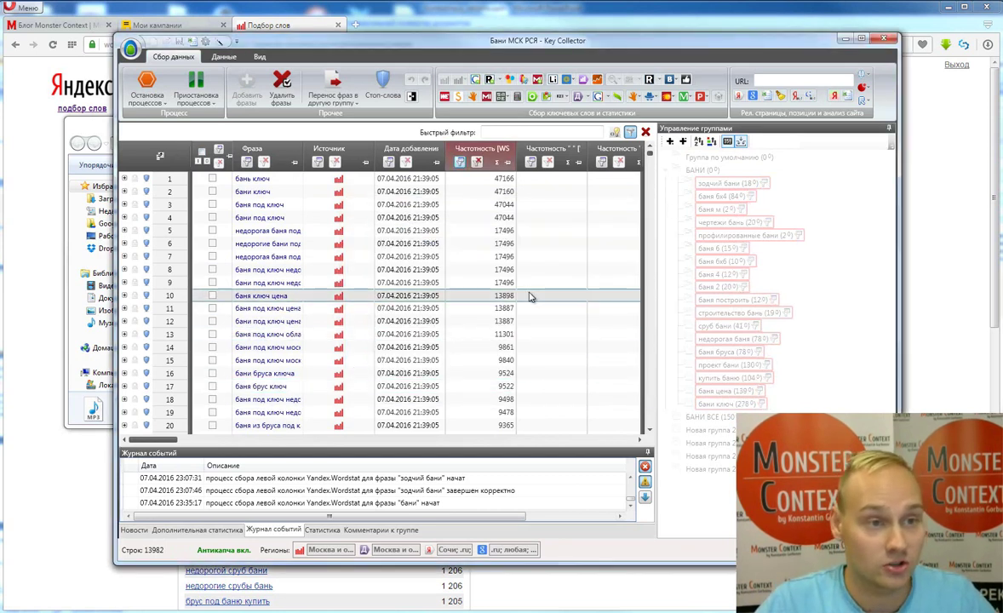
left_click(475, 271)
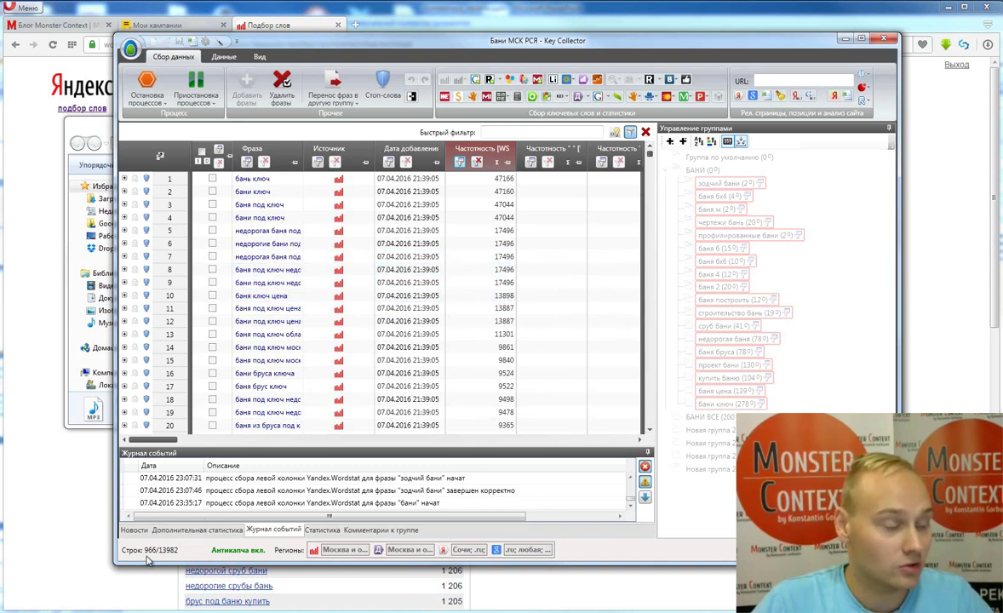
left_click(256, 412)
left_click(410, 193)
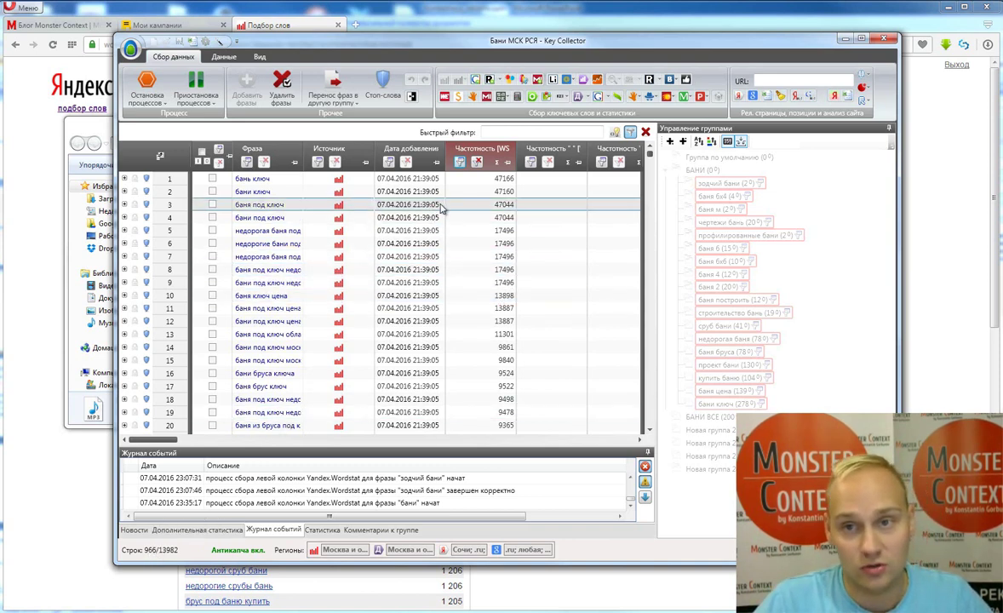
Try to transfer the filtered phrases into the group БАНИ, filling in missing data for phrases already there.
left_click(408, 179)
left_click(335, 82)
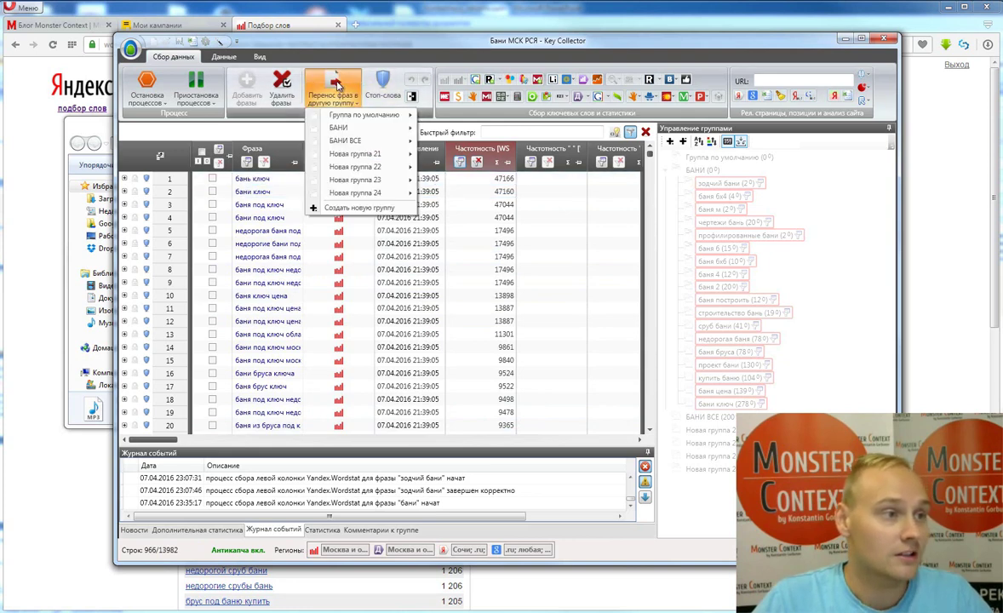
left_click(338, 128)
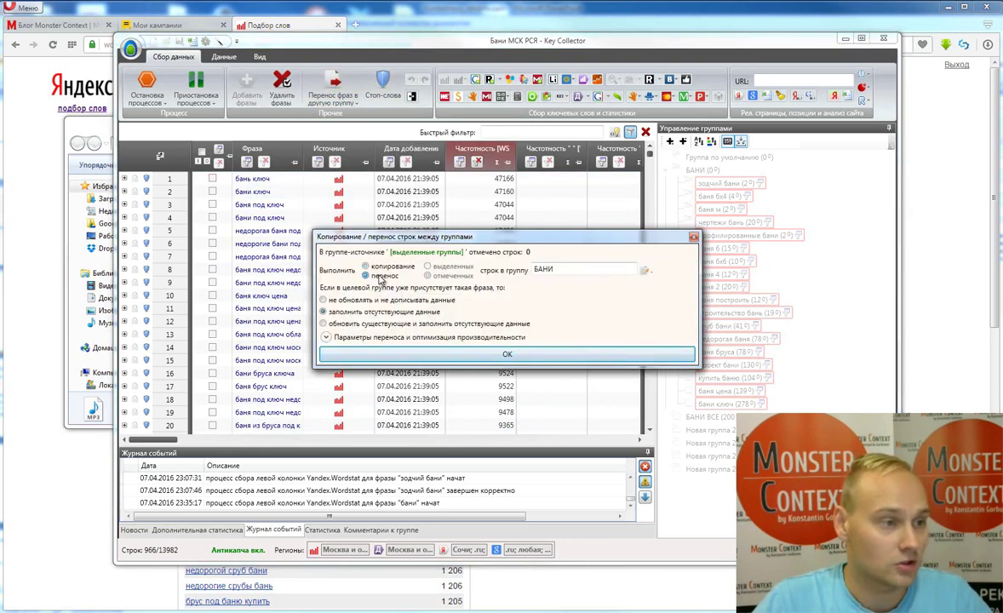
left_click(484, 355)
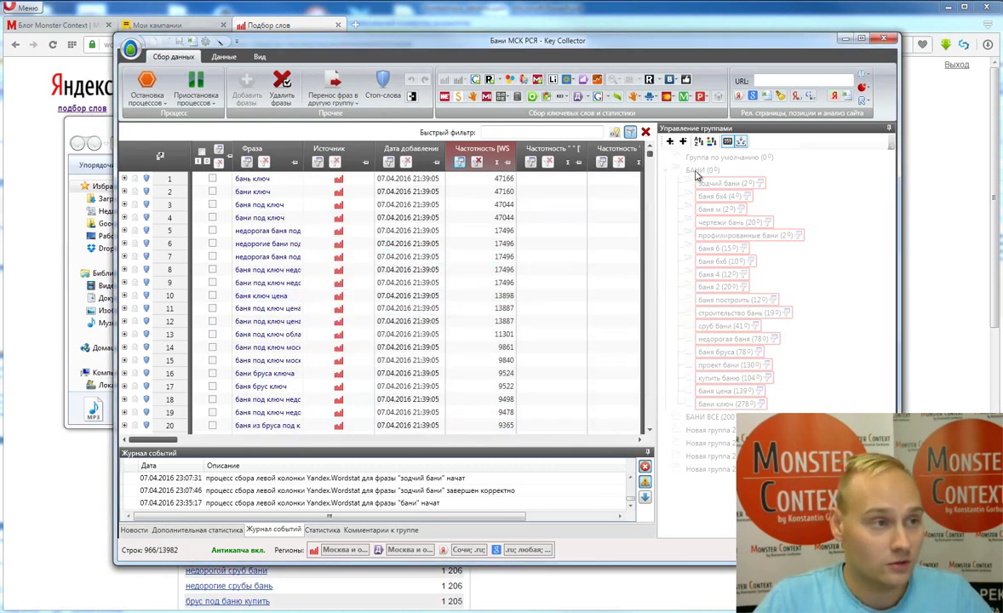
Mark all filtered phrases, copy them into the group БАНИ, and show that group with a wider Фраза column.
left_click(201, 151)
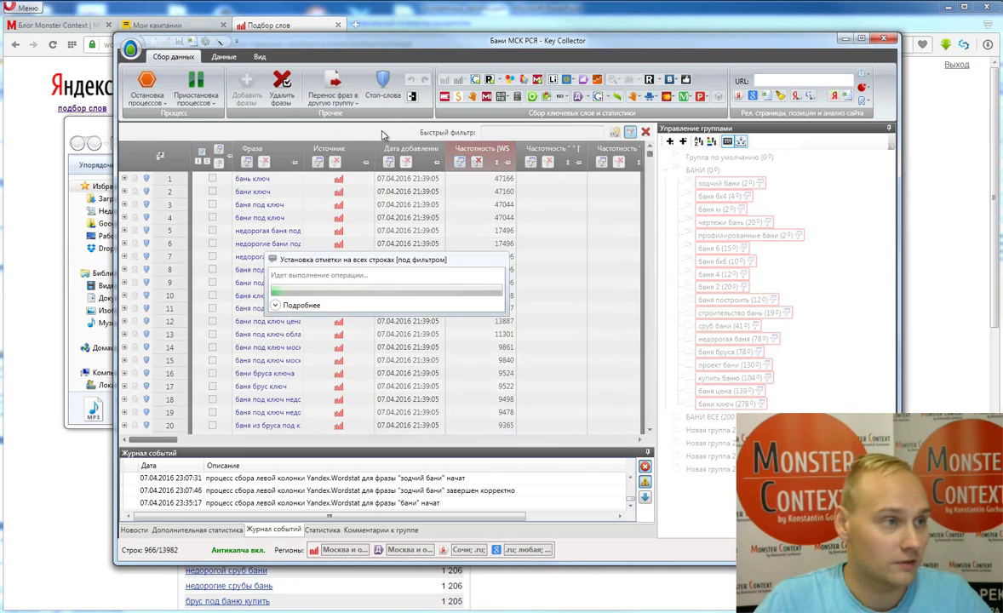
left_click(332, 89)
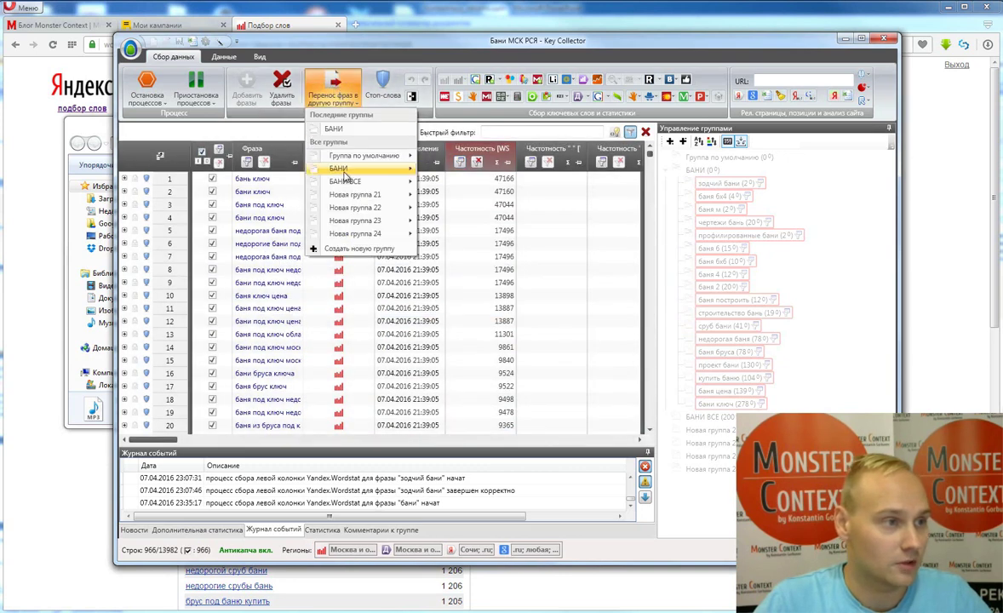
left_click(442, 170)
left_click(483, 355)
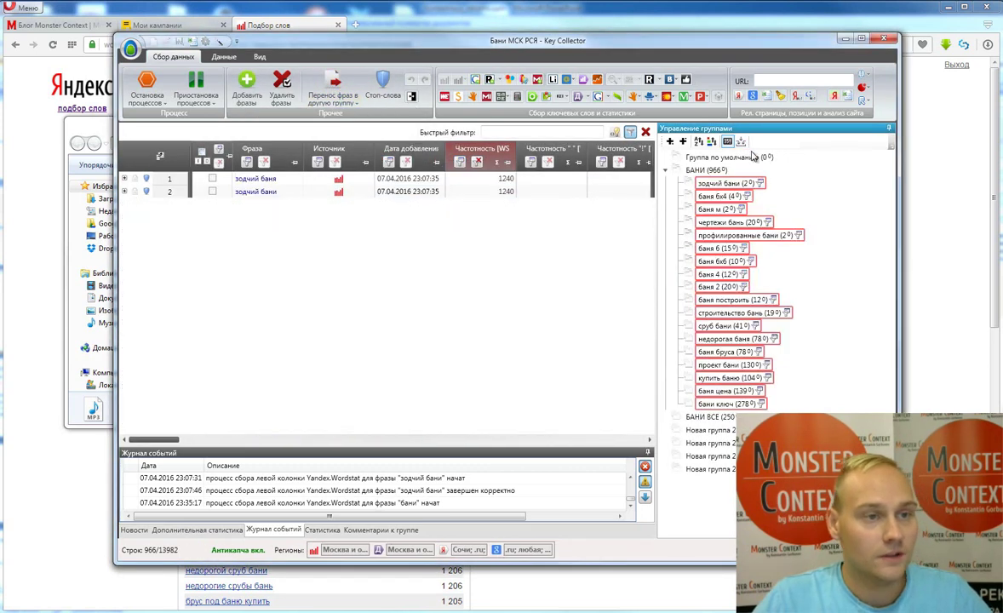
left_click(696, 171)
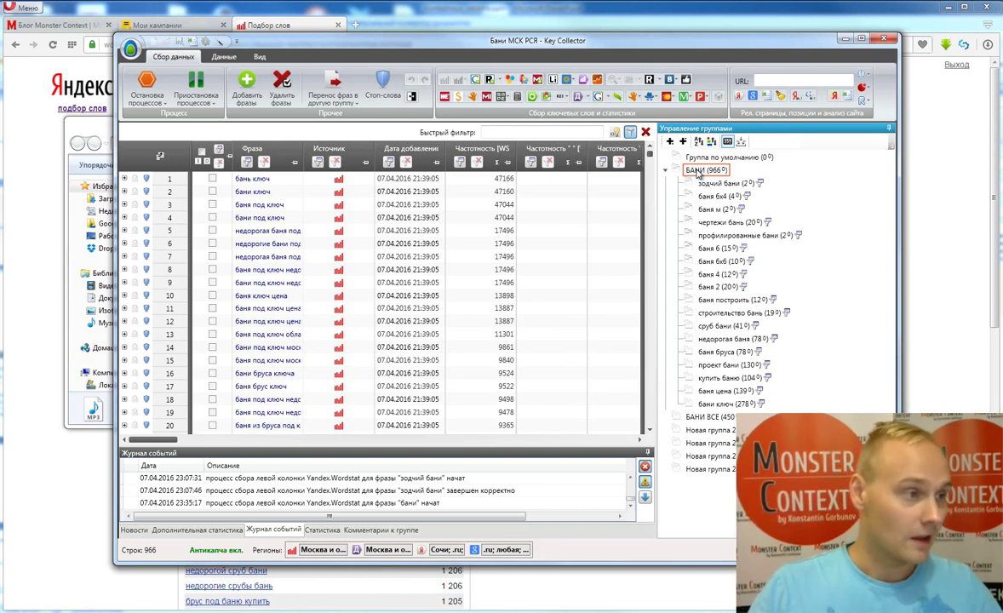
left_click_drag(303, 150, 355, 150)
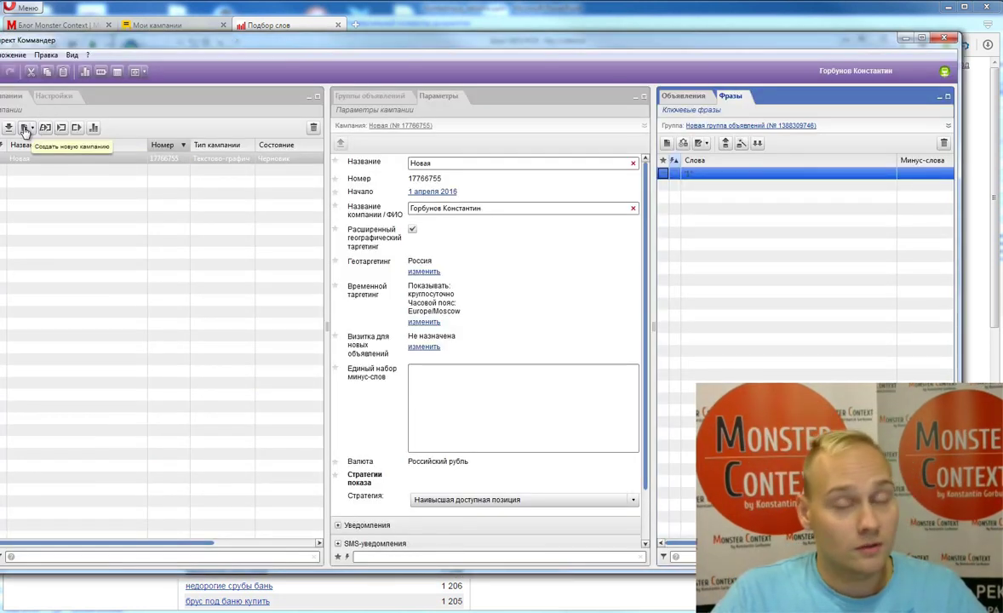
Switch to Direct Commander and create a new campaign of the type Текстово-графические объявления.
left_click(26, 129)
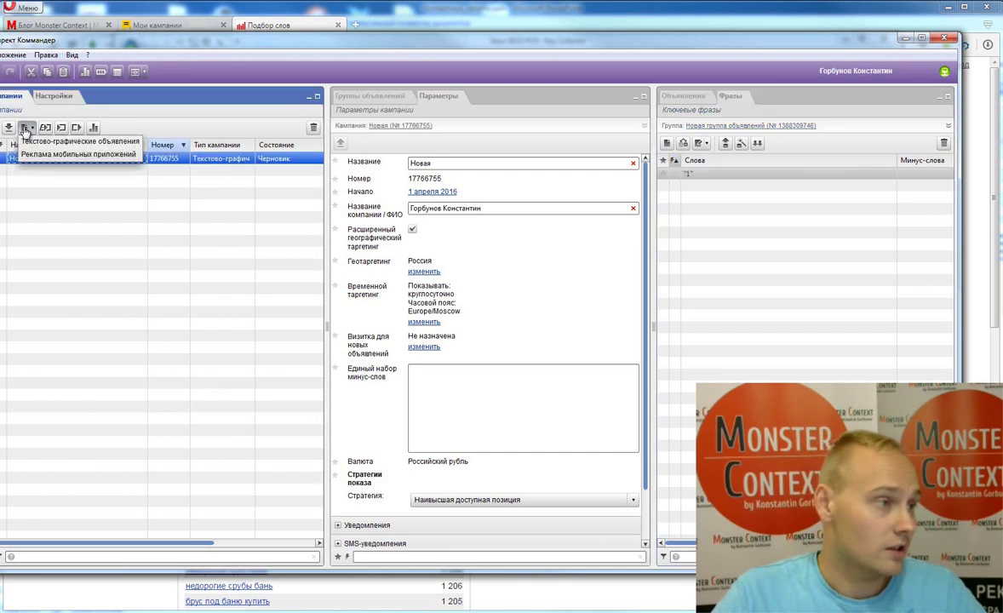
left_click(76, 141)
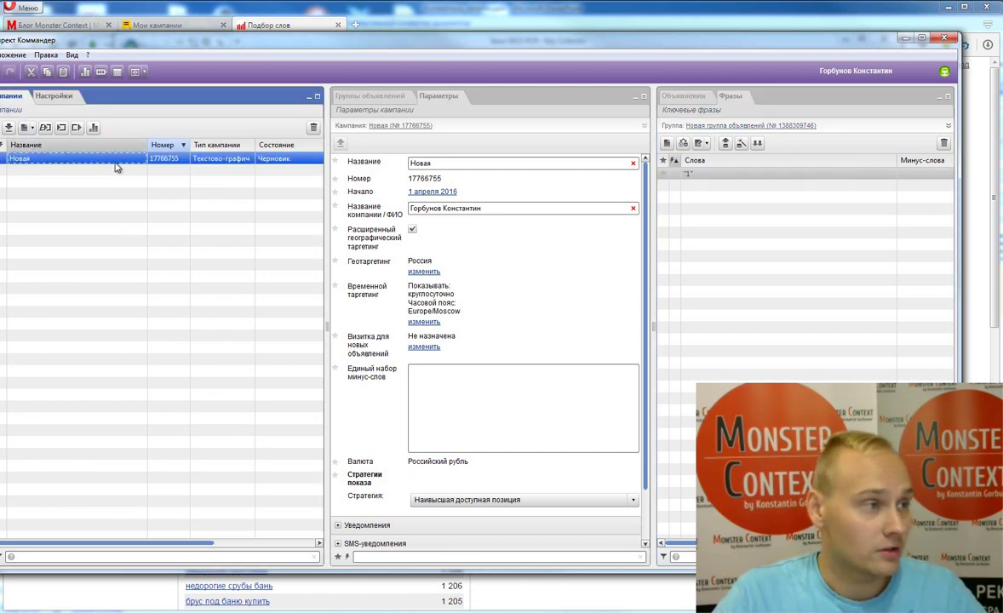
left_click(38, 160)
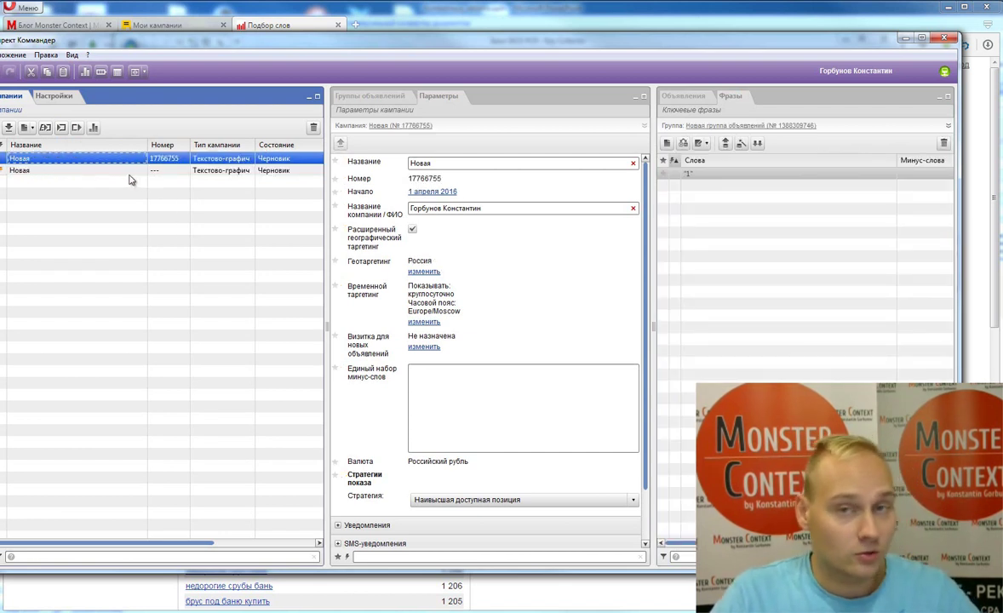
left_click(73, 170)
left_click(77, 128)
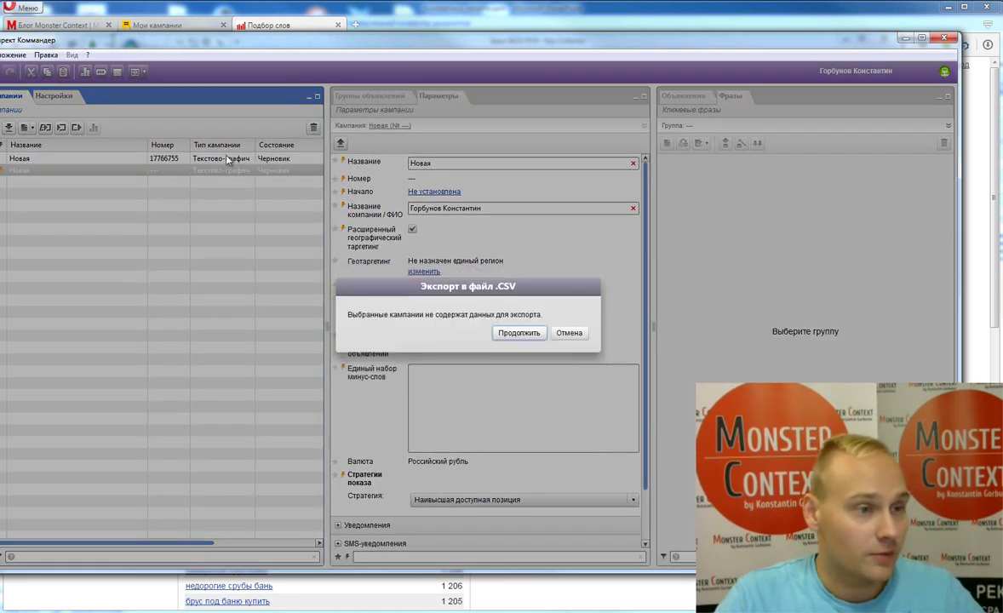
left_click(518, 332)
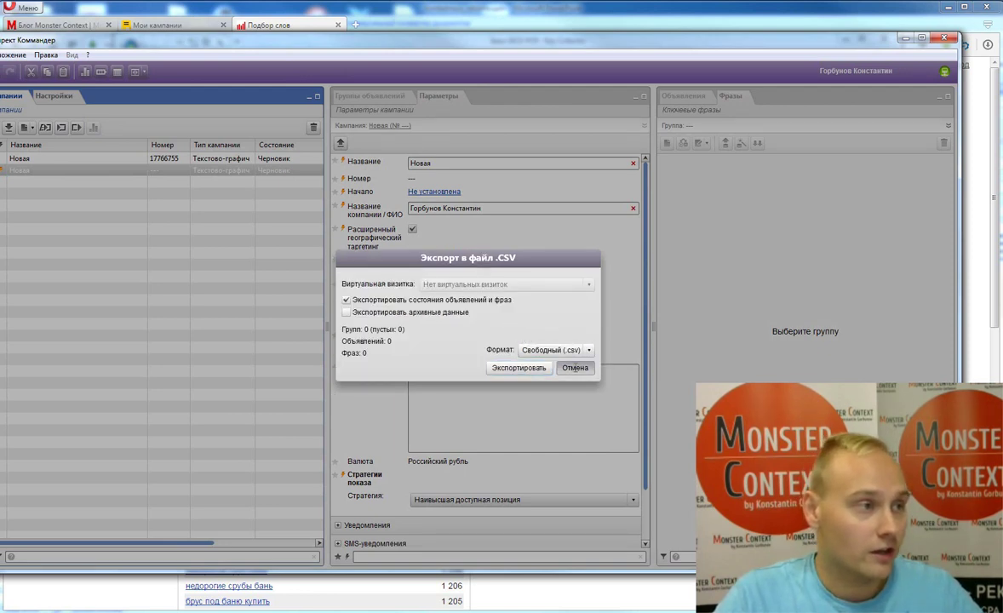
left_click(577, 368)
Export the existing campaign Новая, which already contains an ad group, to a file in the Свободный (.csv) format.
left_click(73, 162)
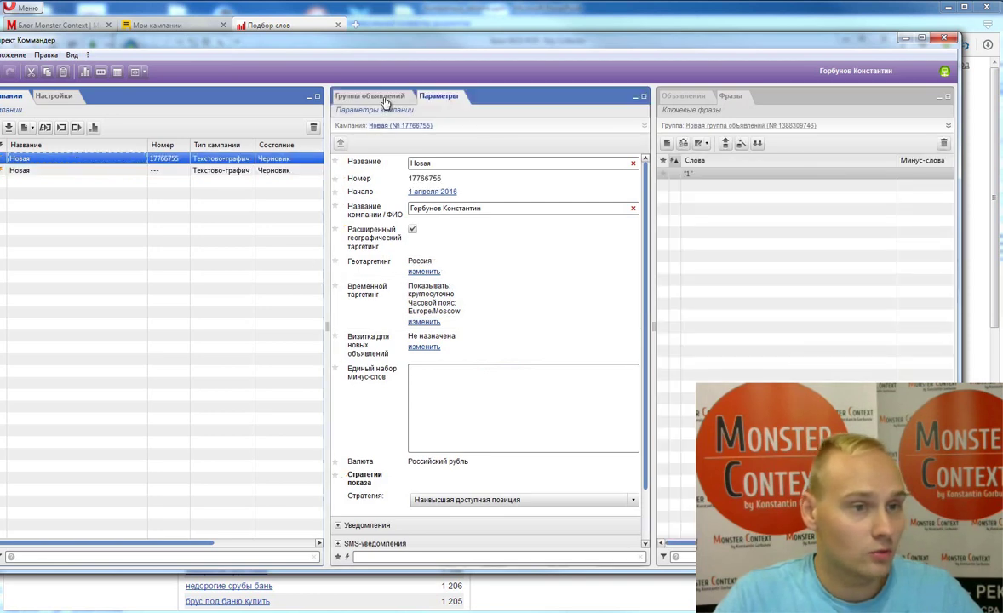
left_click(354, 95)
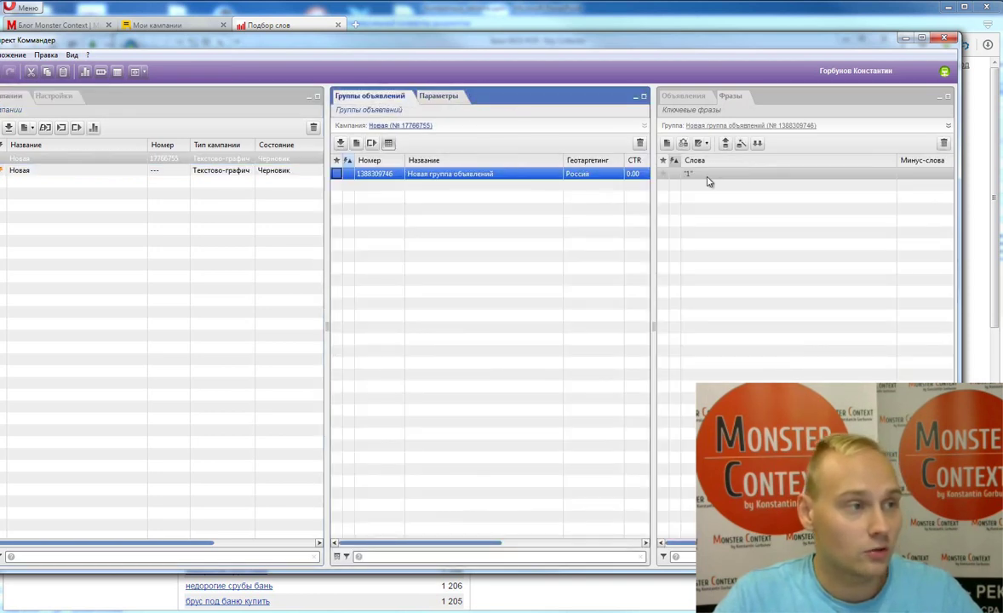
left_click(76, 127)
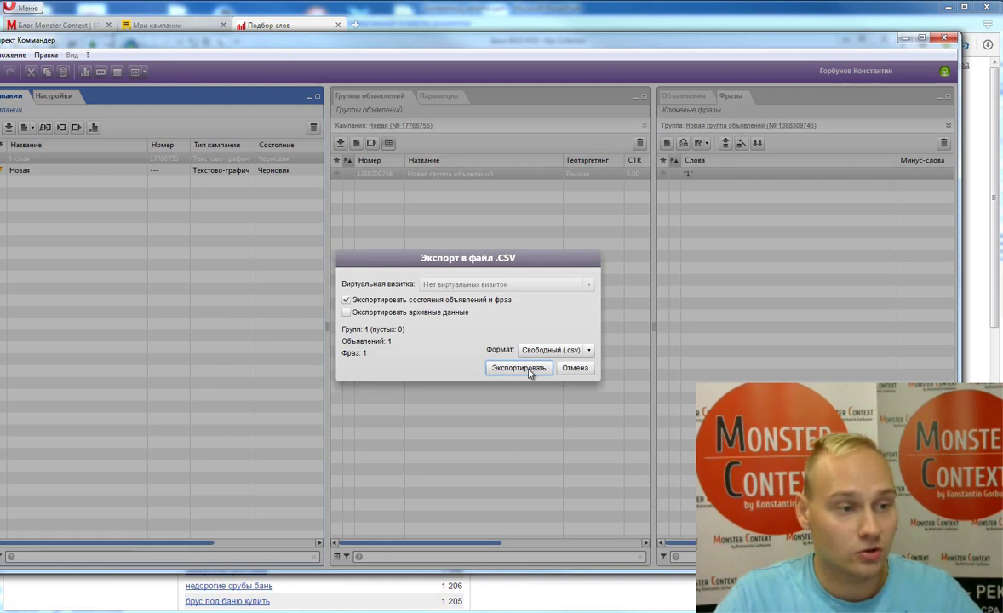
left_click(519, 368)
left_click(434, 358)
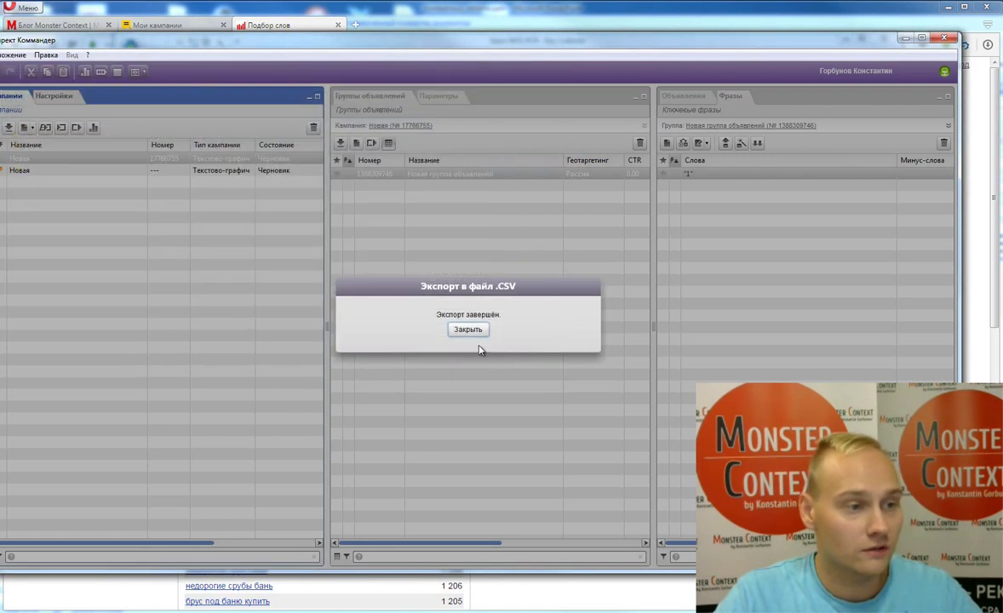
left_click(467, 330)
Export the same campaign again in the Яндекс.Директ (.xls) format and save it to the Documents library.
mouse_move(177, 580)
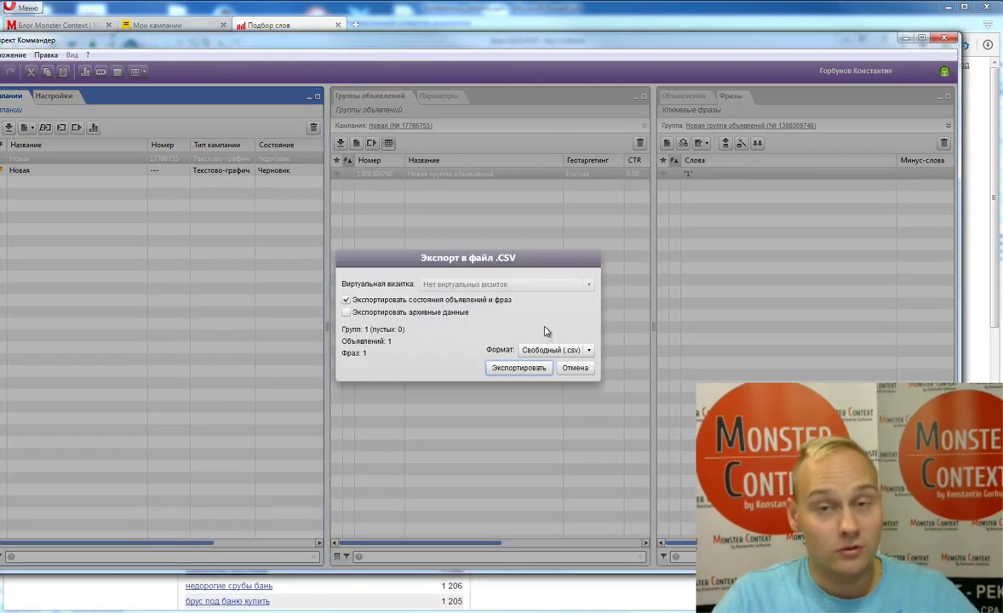
left_click(543, 350)
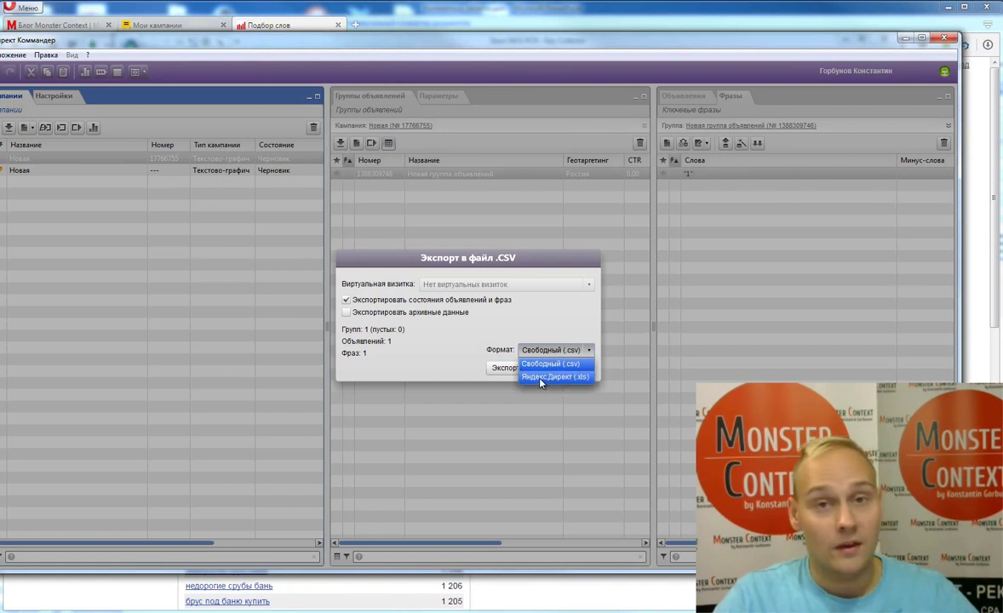
left_click(541, 377)
left_click(511, 367)
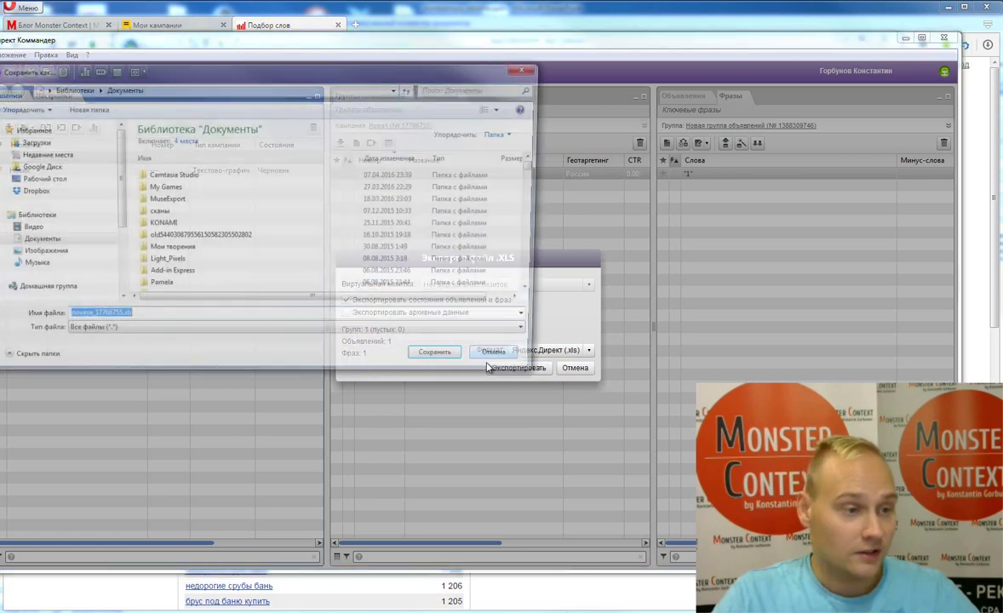
left_click(432, 364)
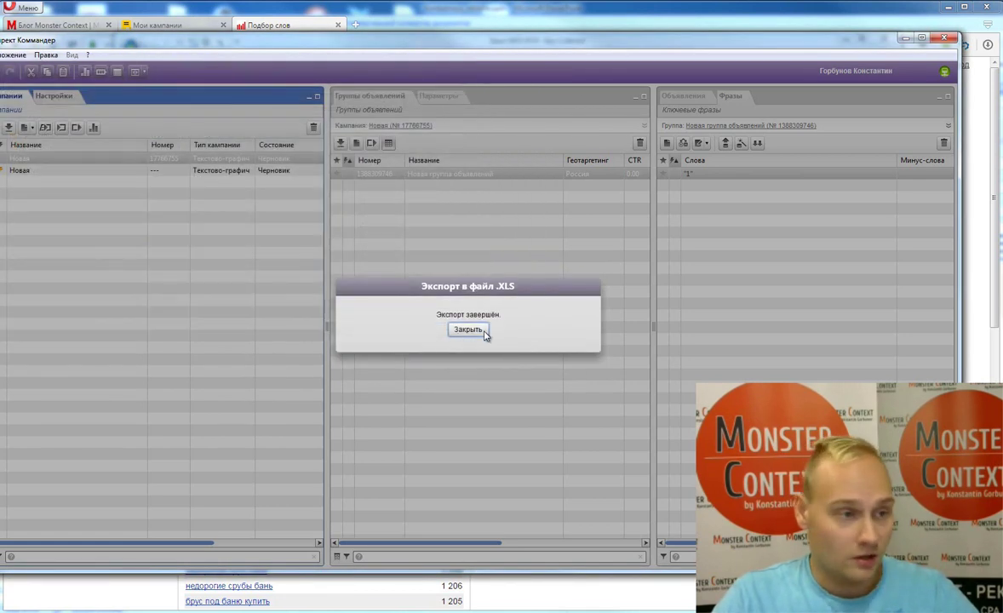
left_click(466, 331)
In the exported .xls file in Excel, delete the ID группы and ID фразы columns from the Тексты sheet.
left_click_drag(447, 10, 329, 9)
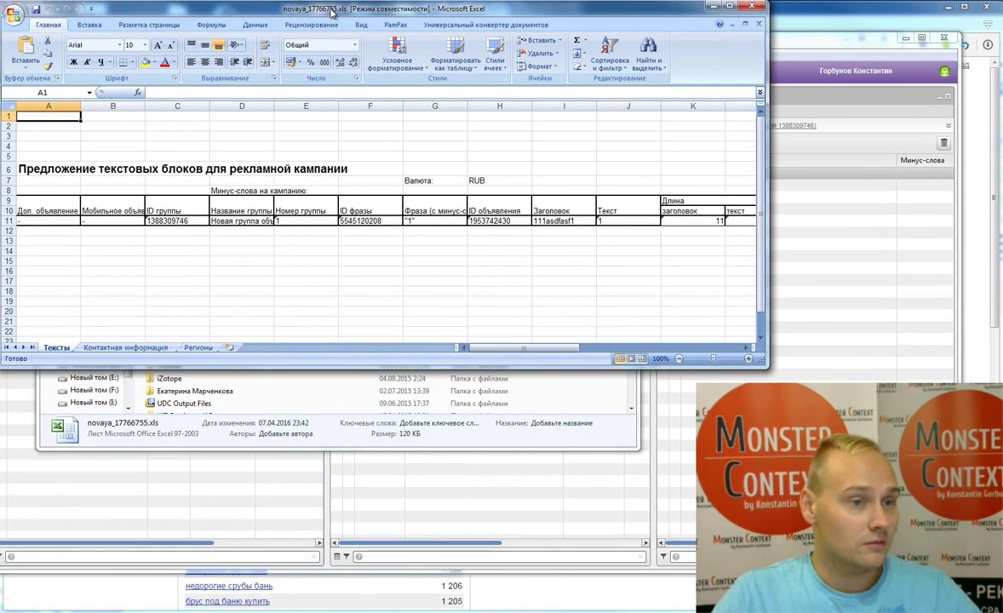
double_click(328, 8)
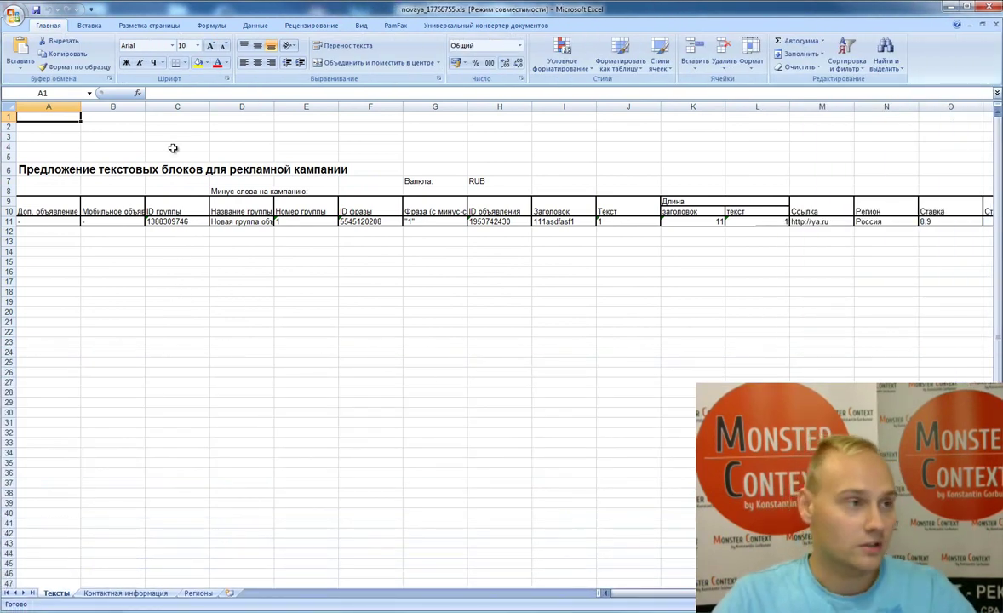
left_click(177, 106)
right_click(178, 106)
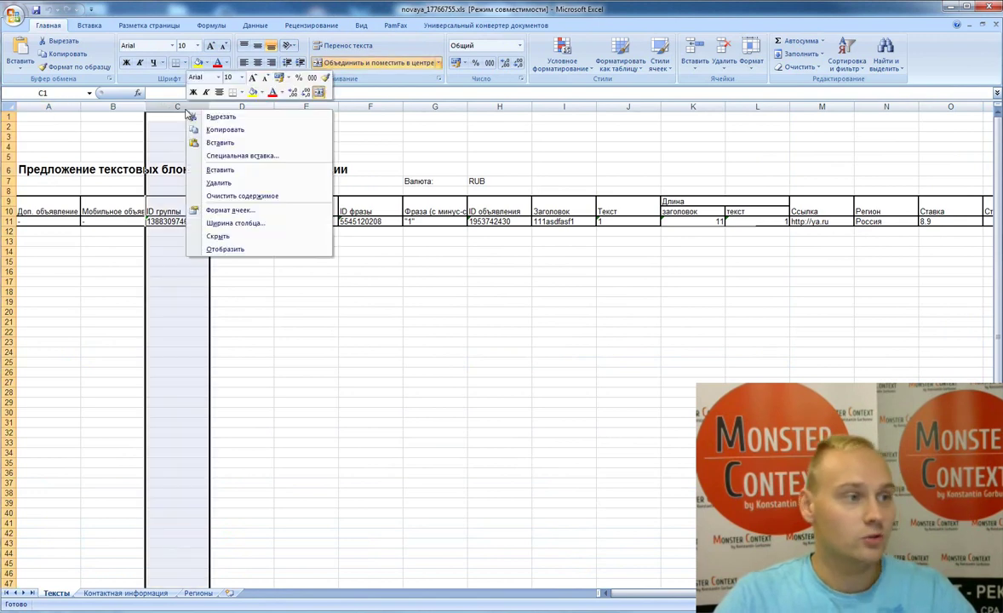
left_click(264, 182)
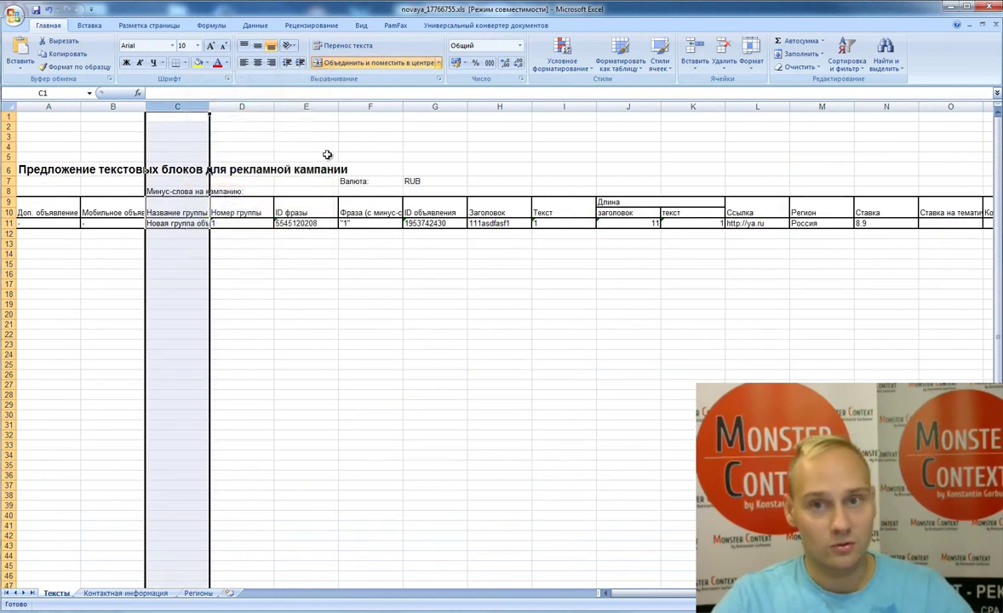
left_click(315, 106)
right_click(315, 106)
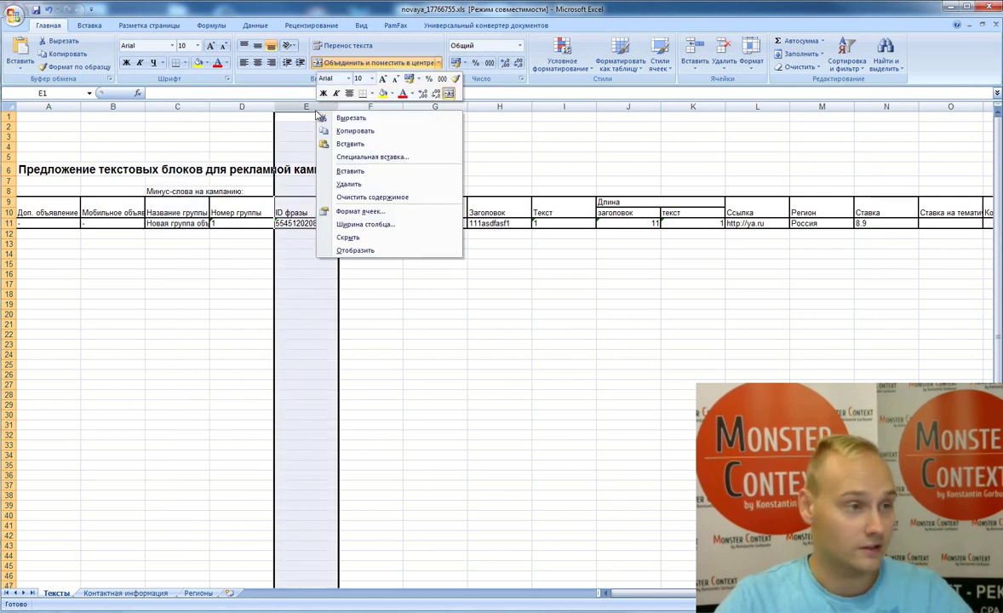
left_click(349, 184)
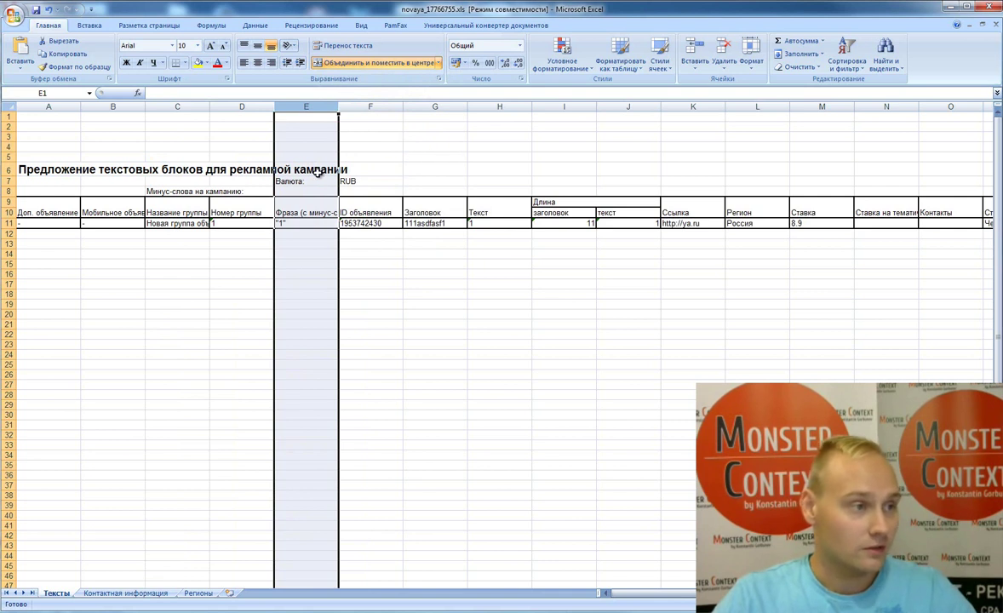
Clear the row 11 cells under Фраза, ID объявления and Заголовок.
left_click(299, 223)
key("Delete")
left_click_drag(351, 223, 436, 224)
key("Delete")
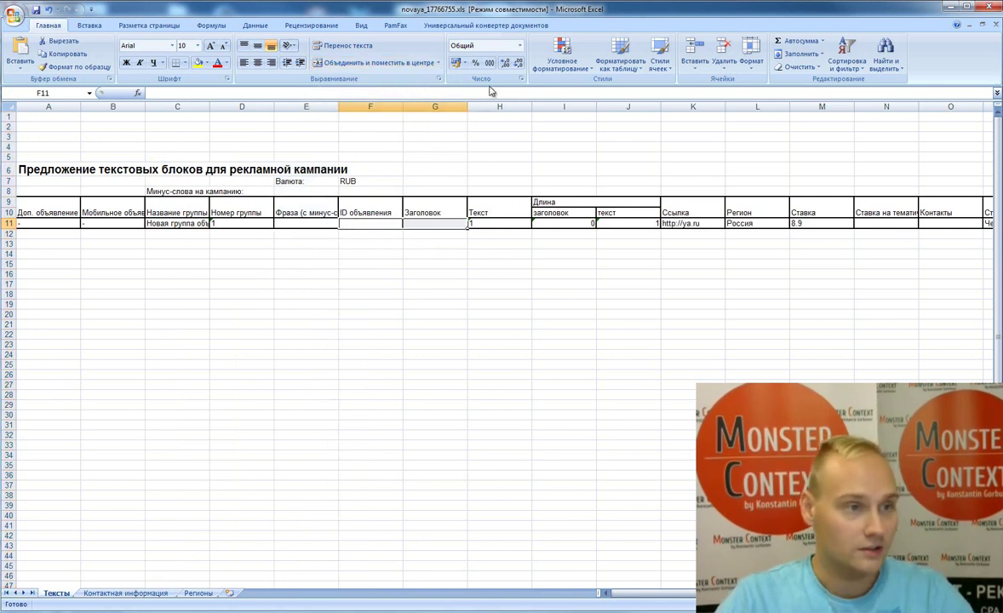
Delete the columns from Регион through Статус фразы, L to Q.
left_click(566, 104)
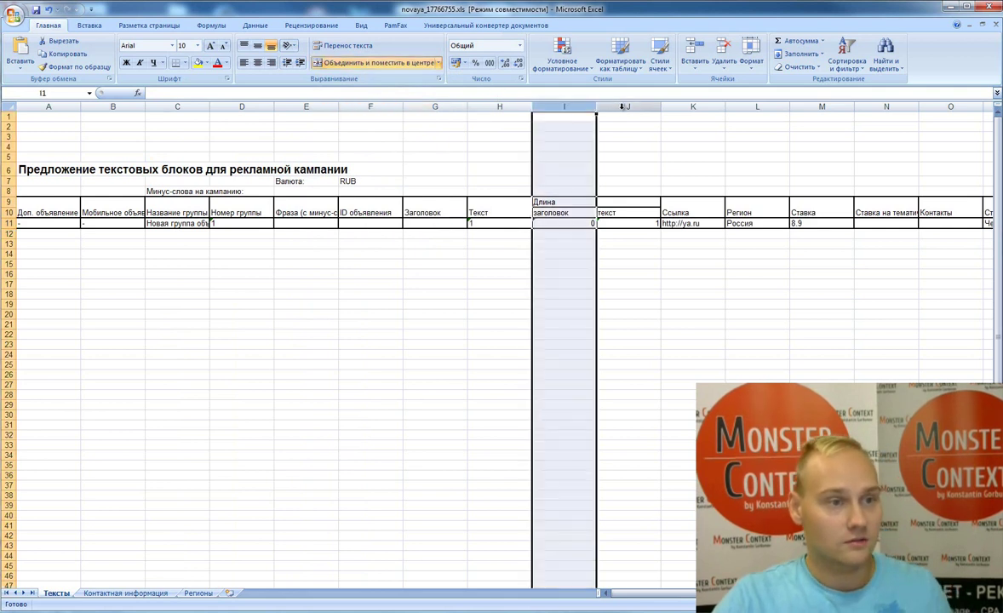
left_click(745, 223)
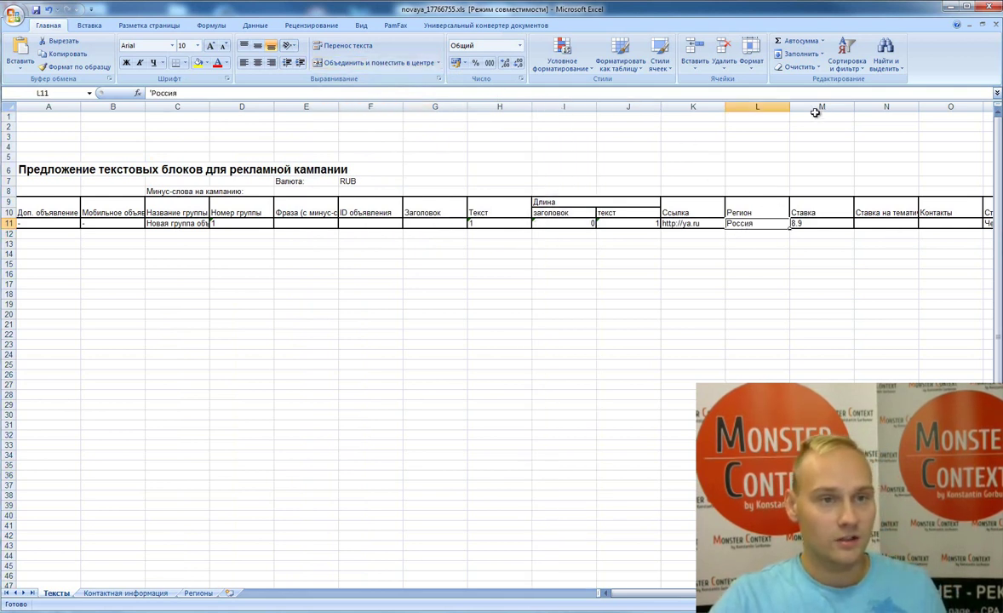
left_click_drag(757, 106, 940, 103)
scroll(792, 187, "right", 4)
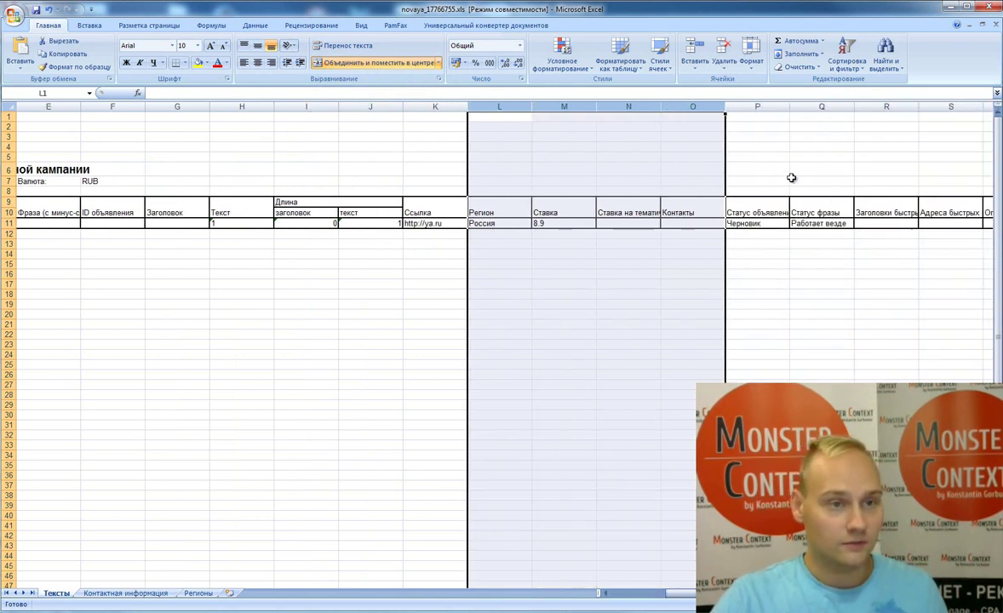
scroll(501, 341, "right", 4)
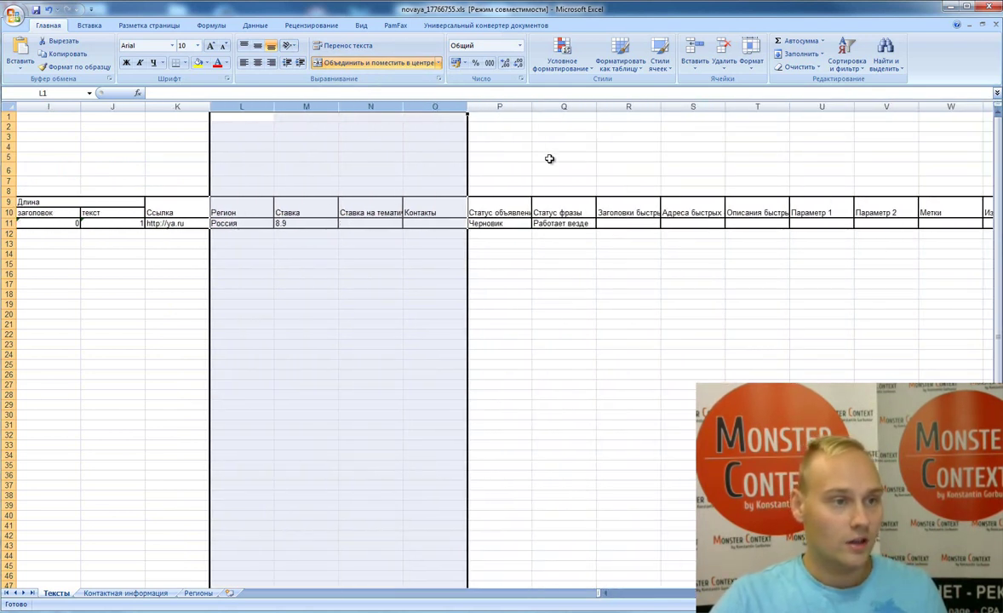
left_click(573, 107, "shift")
right_click(573, 109)
left_click(609, 184)
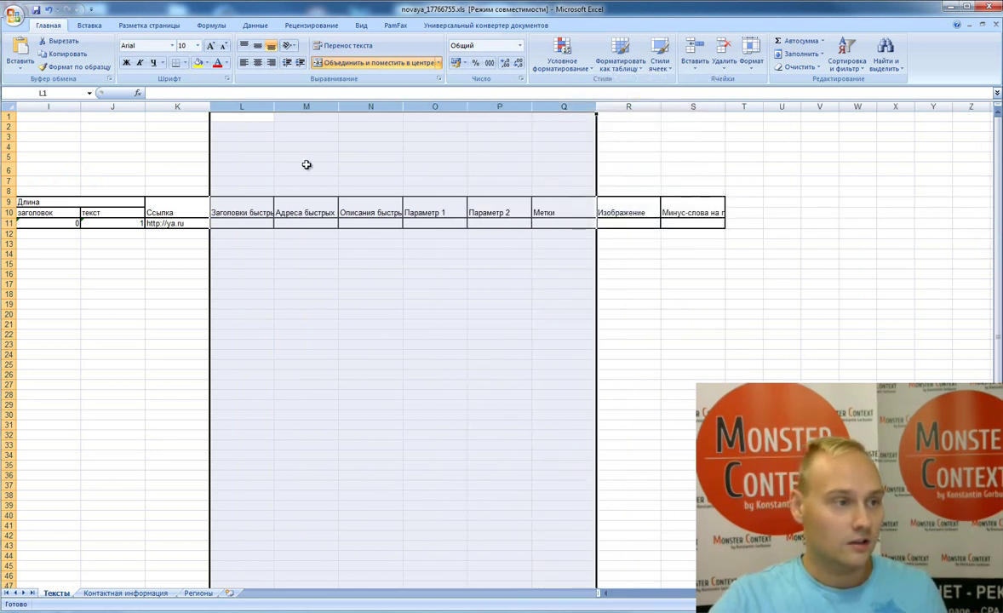
Delete the columns from Описания быстрых ссылок through Минус-слова, N to S, on the Тексты sheet.
left_click(269, 204)
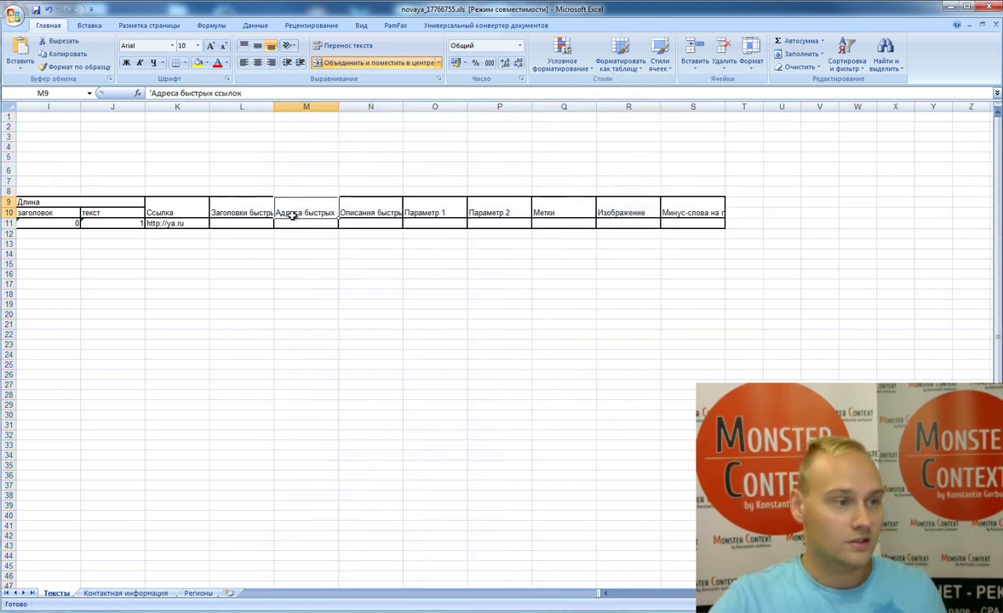
left_click(368, 104)
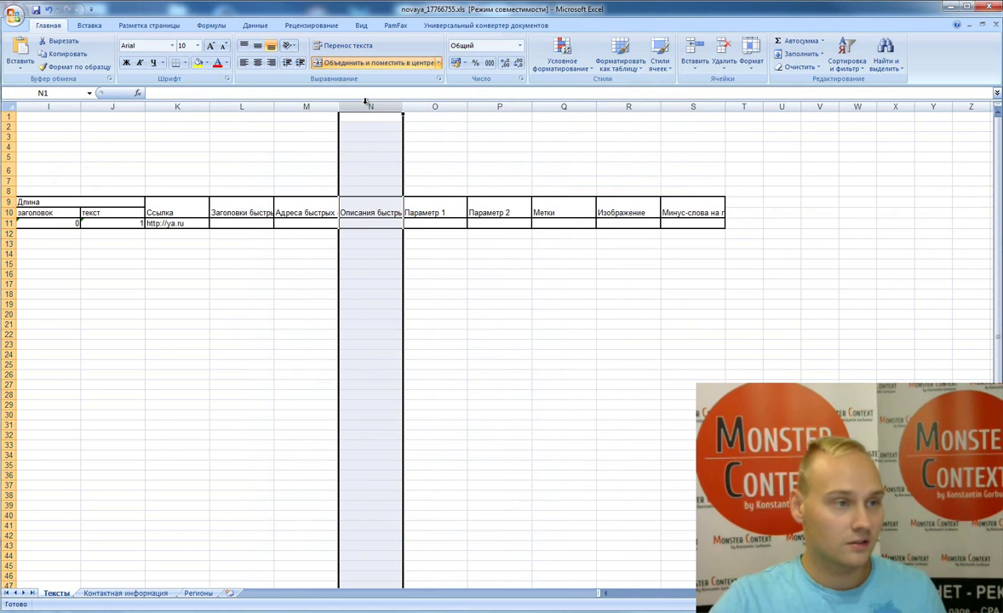
left_click(691, 105, "shift")
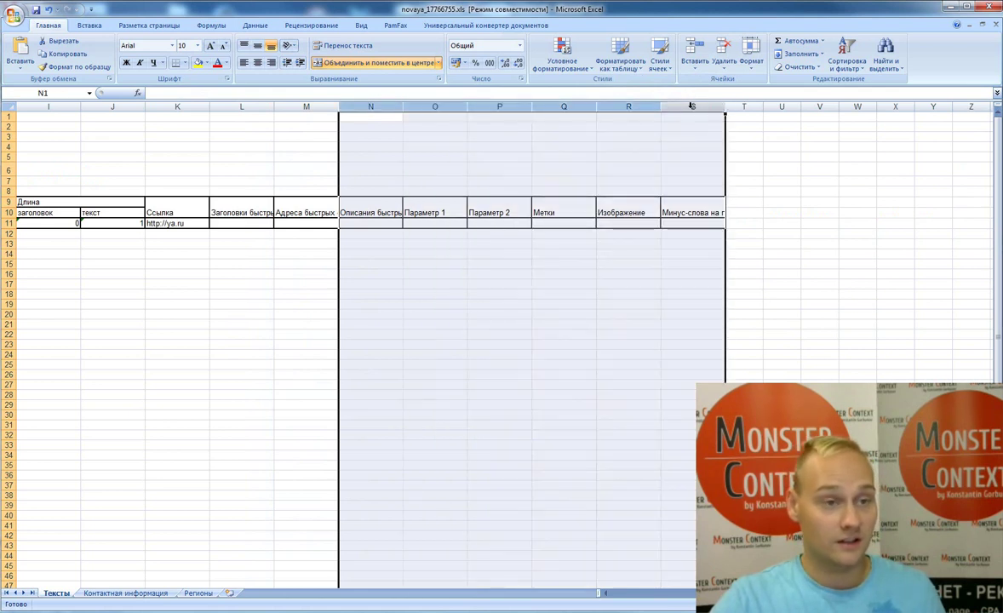
right_click(692, 107)
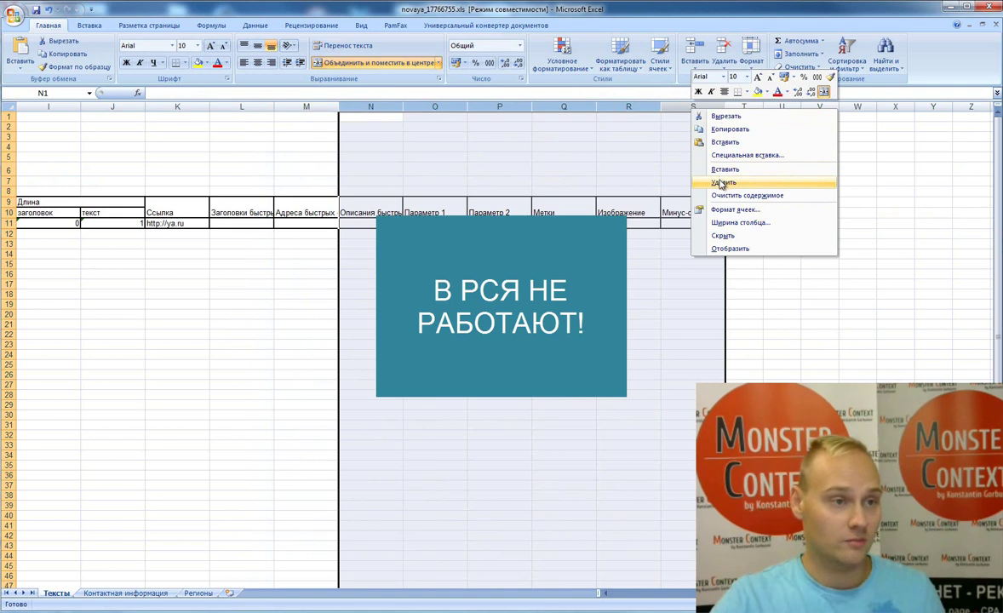
left_click(721, 183)
scroll(451, 340, "left", 4)
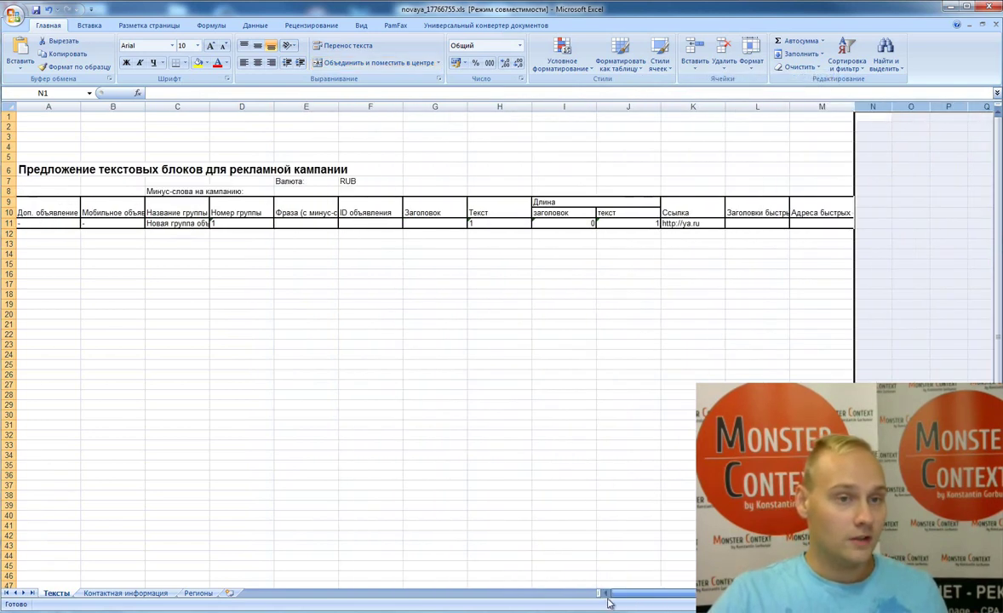
left_click(409, 353)
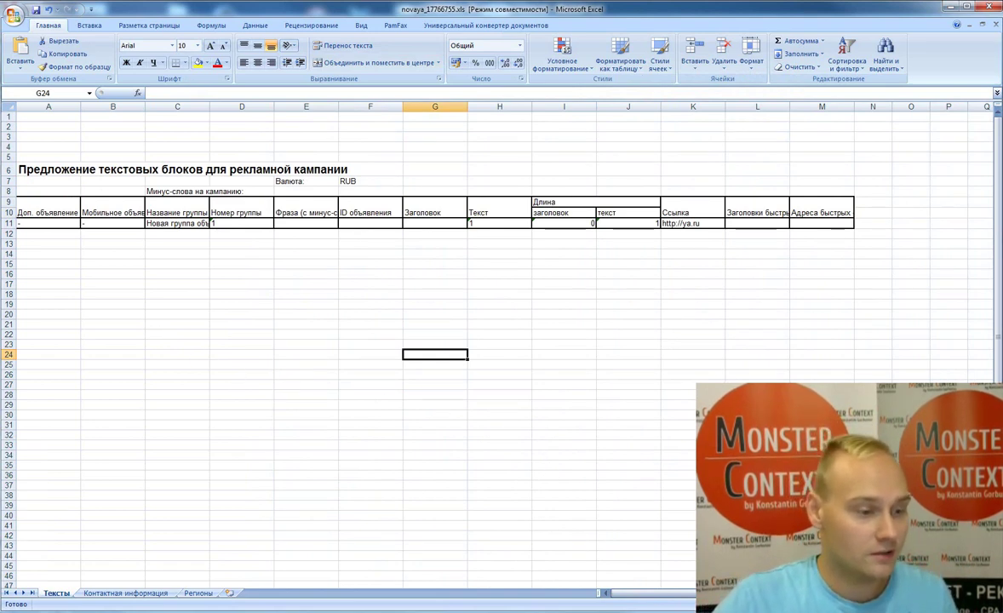
In Key Collector, analyse the БАНИ group for implicit duplicates, smart-mark them and delete the marked phrases.
key("alt+Tab")
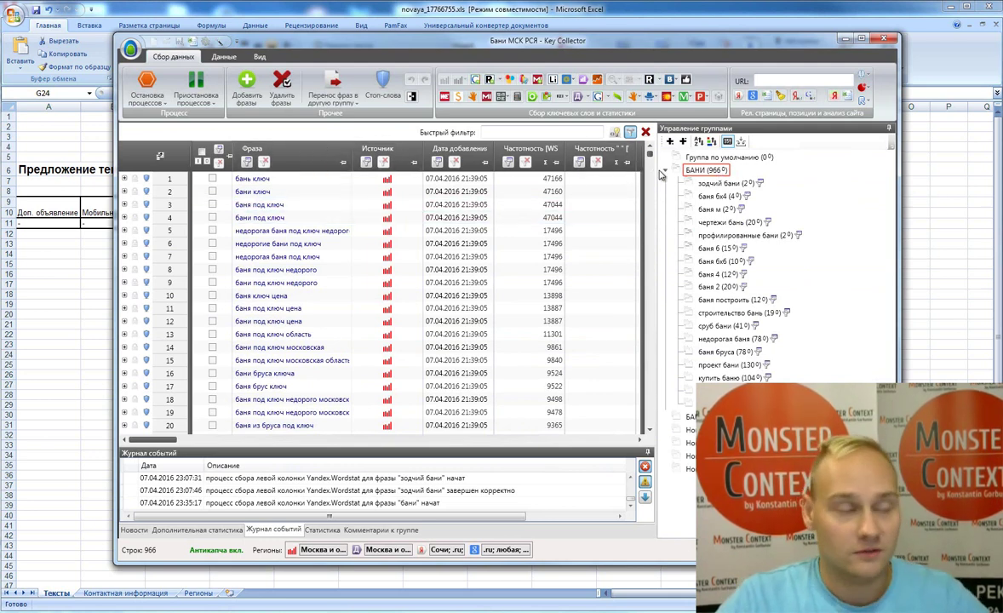
left_click(221, 57)
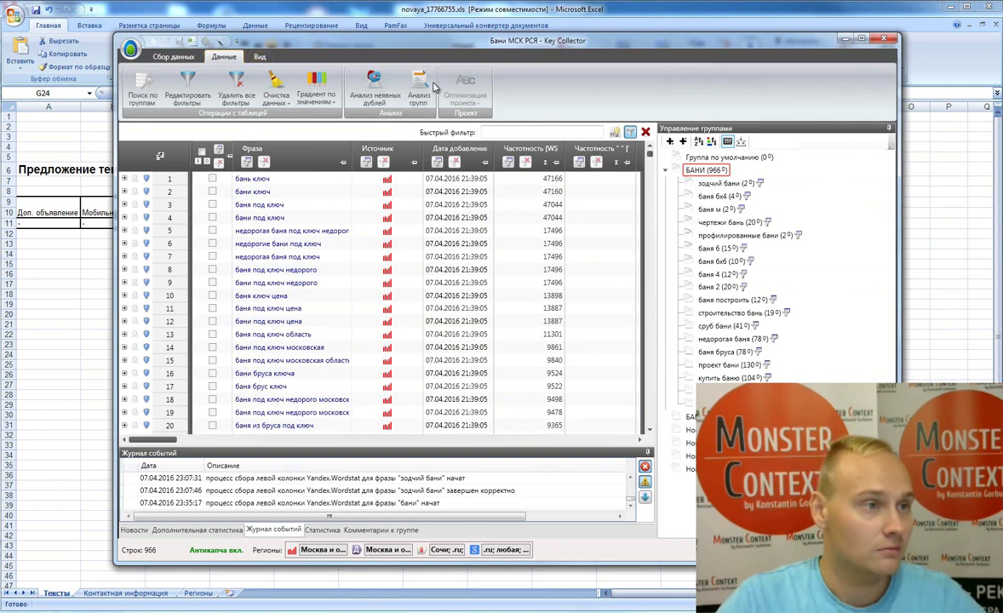
left_click(375, 92)
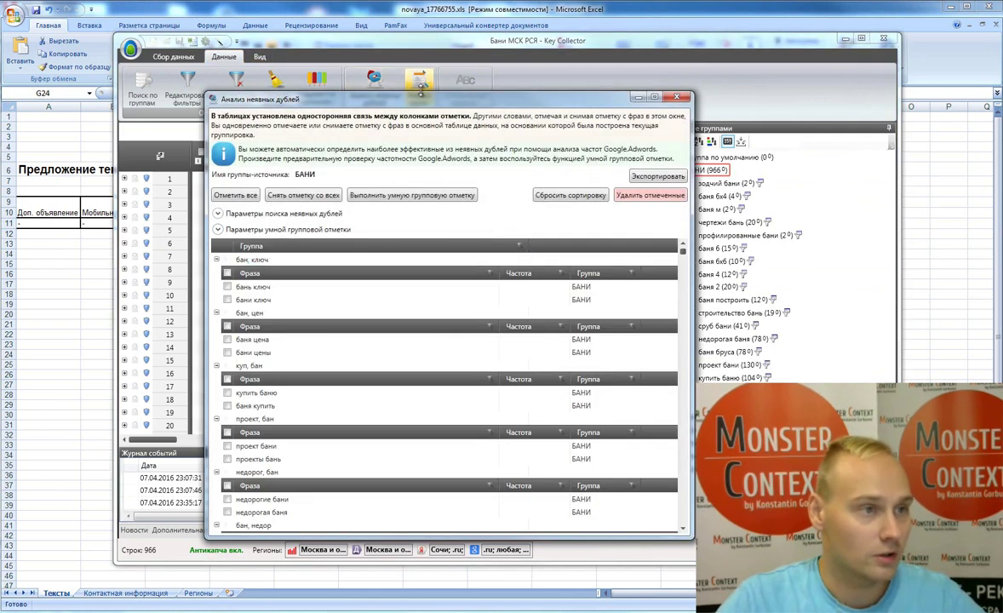
left_click_drag(503, 87, 502, 63)
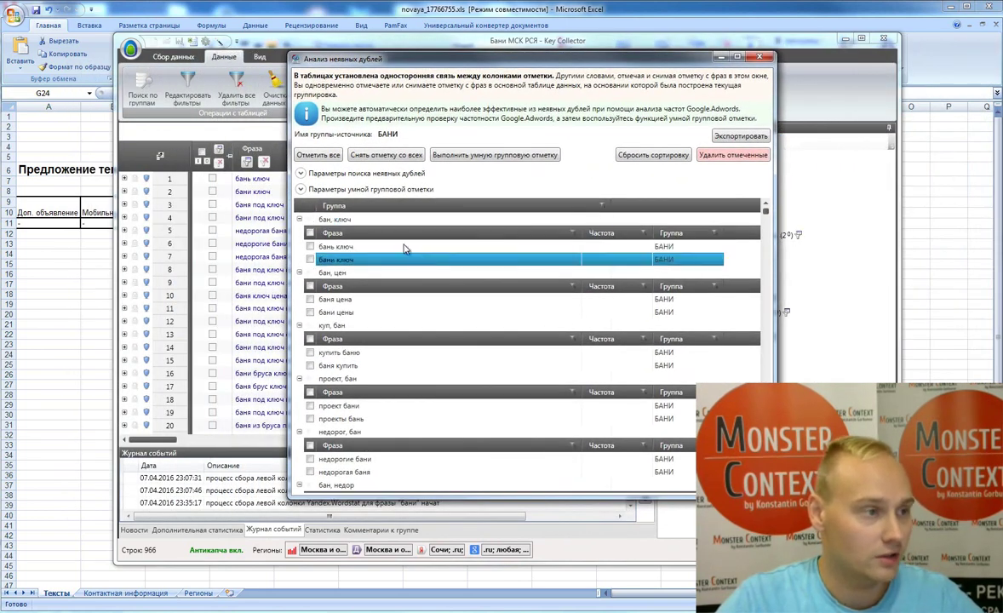
mouse_move(494, 66)
left_mouse_down()
mouse_move(206, 109)
mouse_move(427, 97)
mouse_move(486, 82)
left_mouse_up()
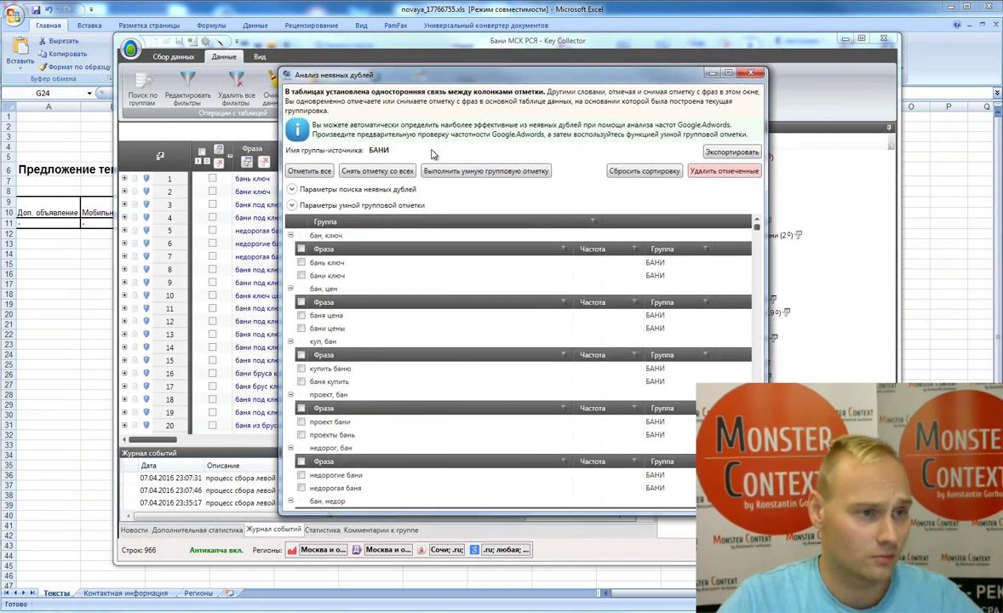
left_click(504, 171)
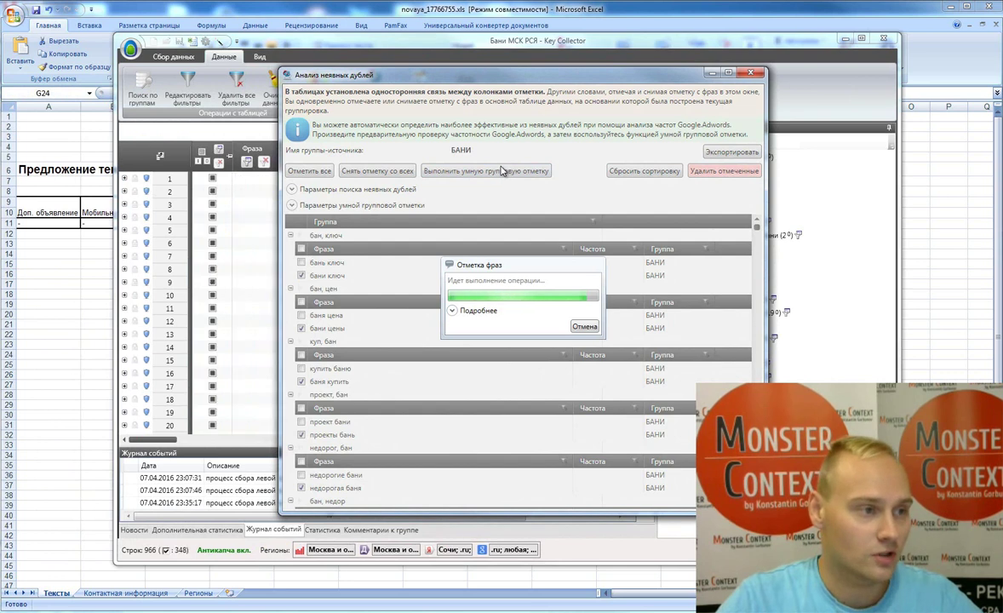
left_click(725, 171)
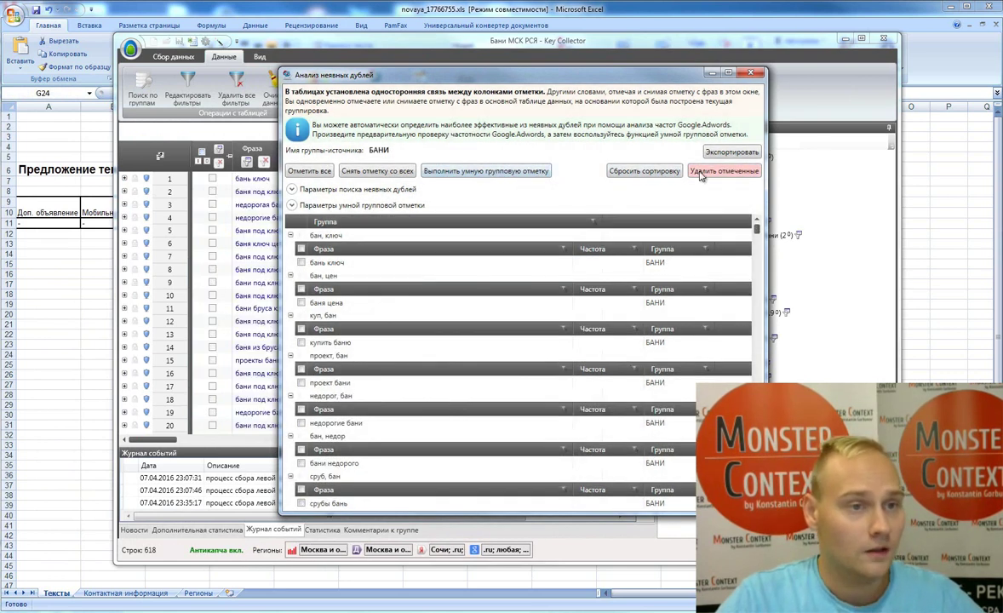
left_click(725, 79)
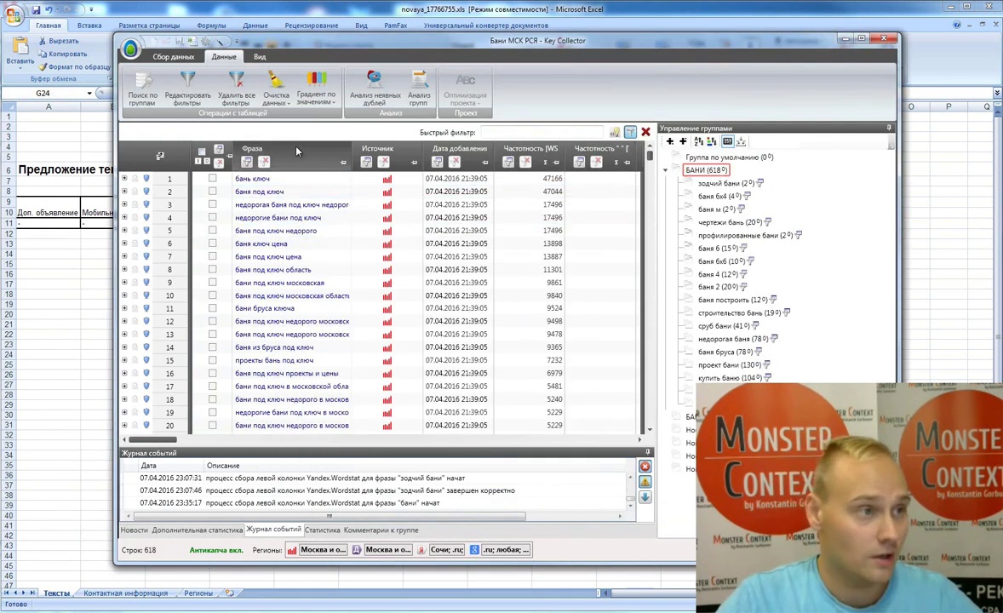
Copy the Фраза column of the БАНИ group and paste it into the Excel template starting at cell E11.
right_click(314, 162)
left_click(345, 190)
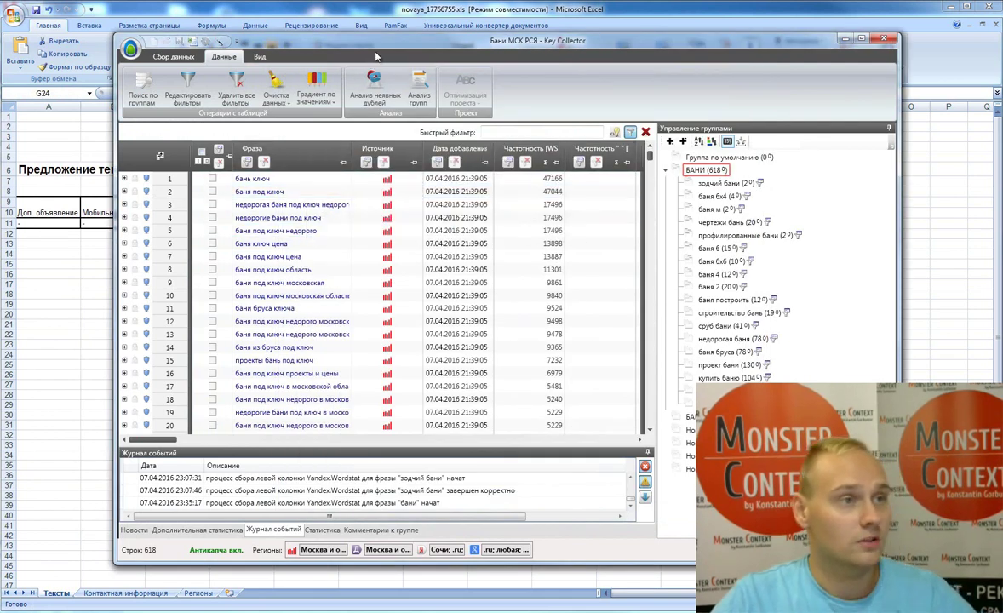
left_click(394, 17)
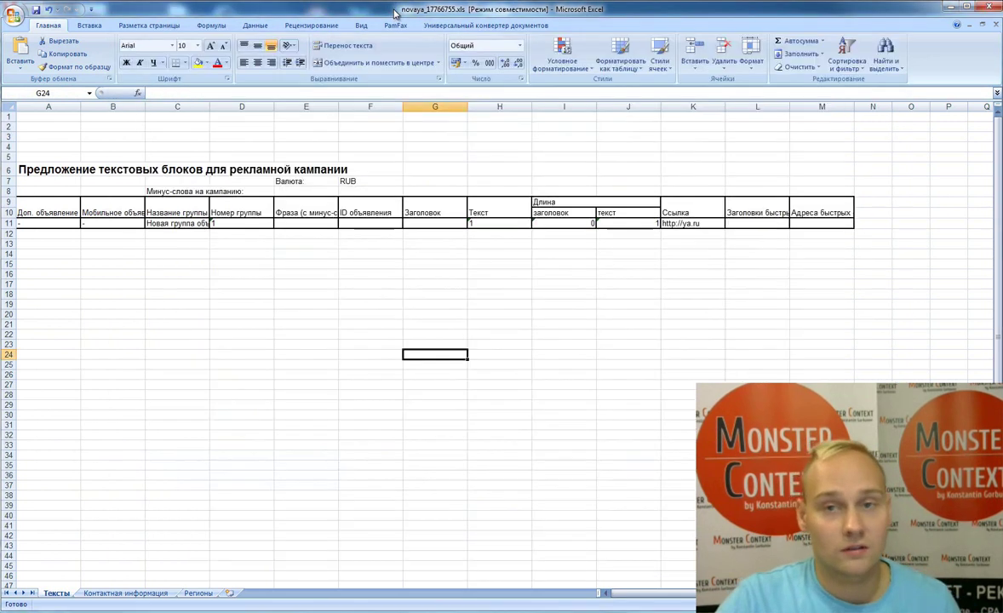
left_click(241, 232)
left_click(297, 222)
key("ctrl+v")
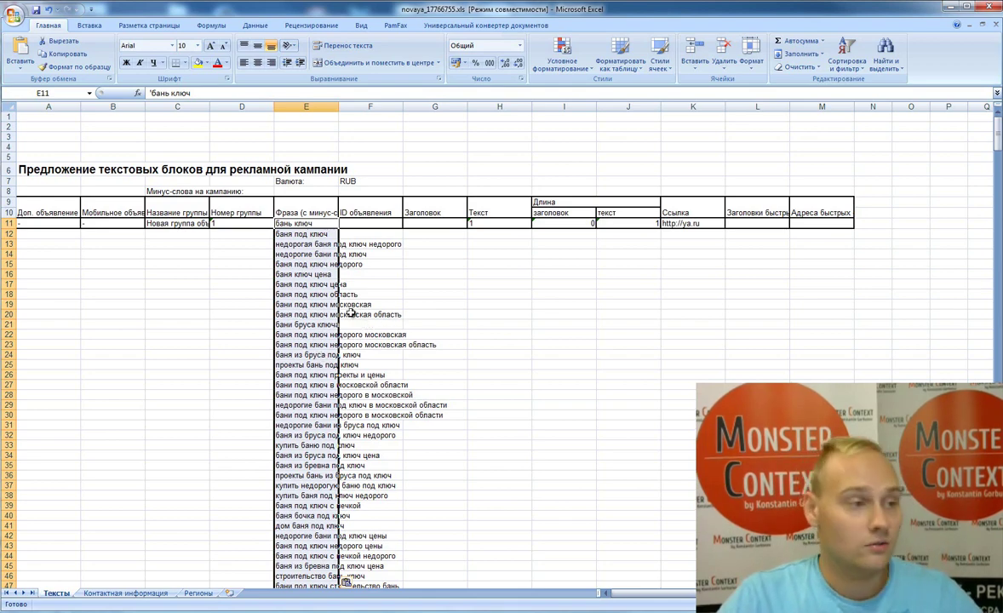
Look through the pasted phrases in column E to find where the "под ключ" phrases give way to the "цена" ones.
scroll(371, 313, "down", 12)
scroll(330, 317, "up", 12)
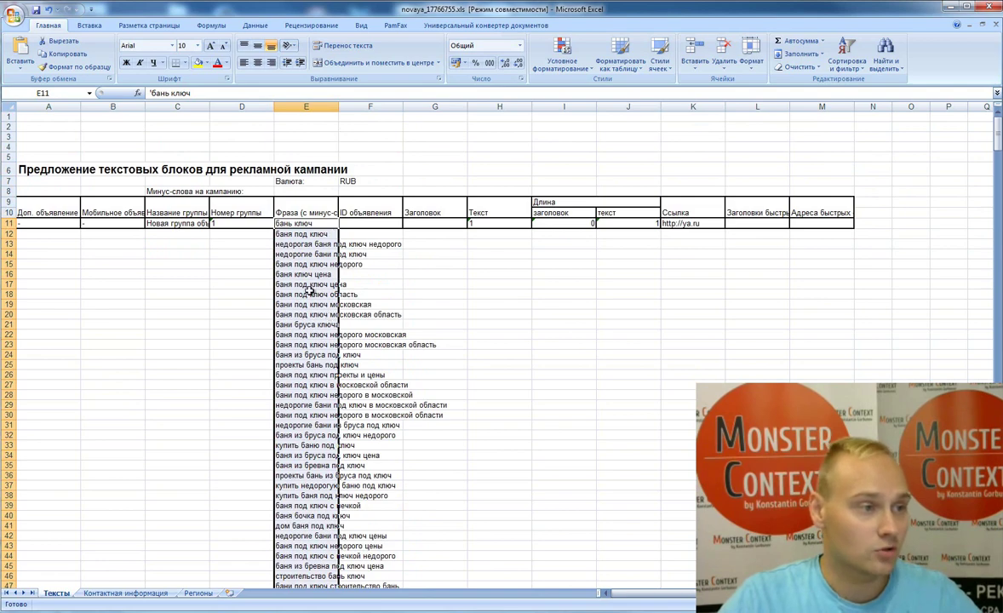
scroll(348, 286, "down", 20)
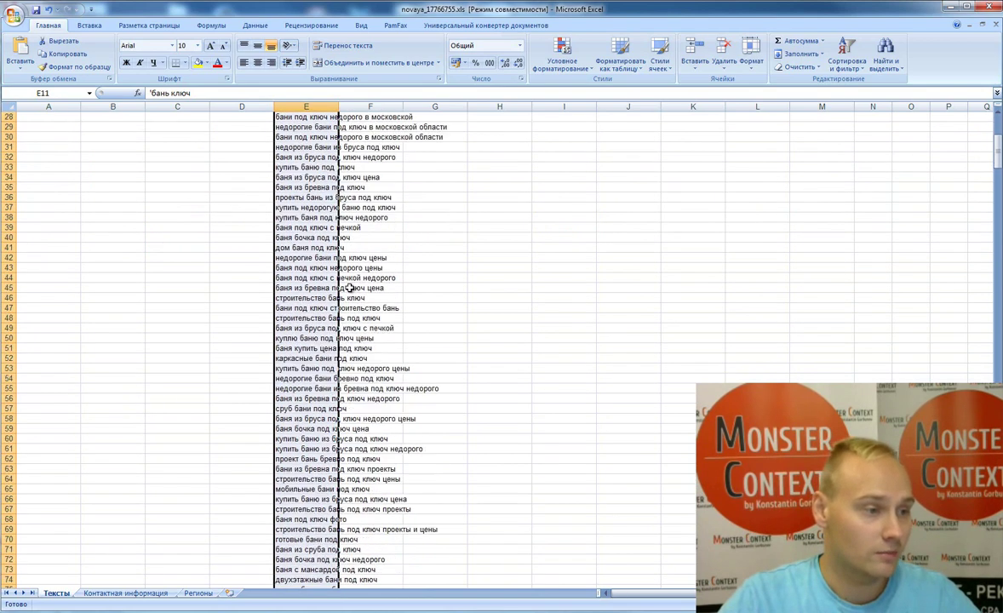
scroll(348, 287, "down", 20)
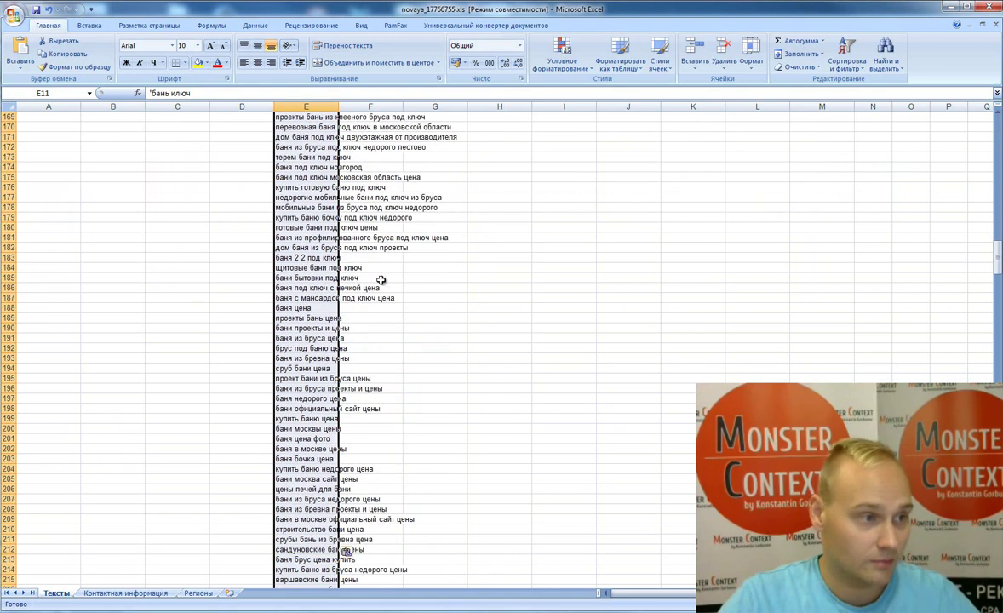
left_click(308, 308)
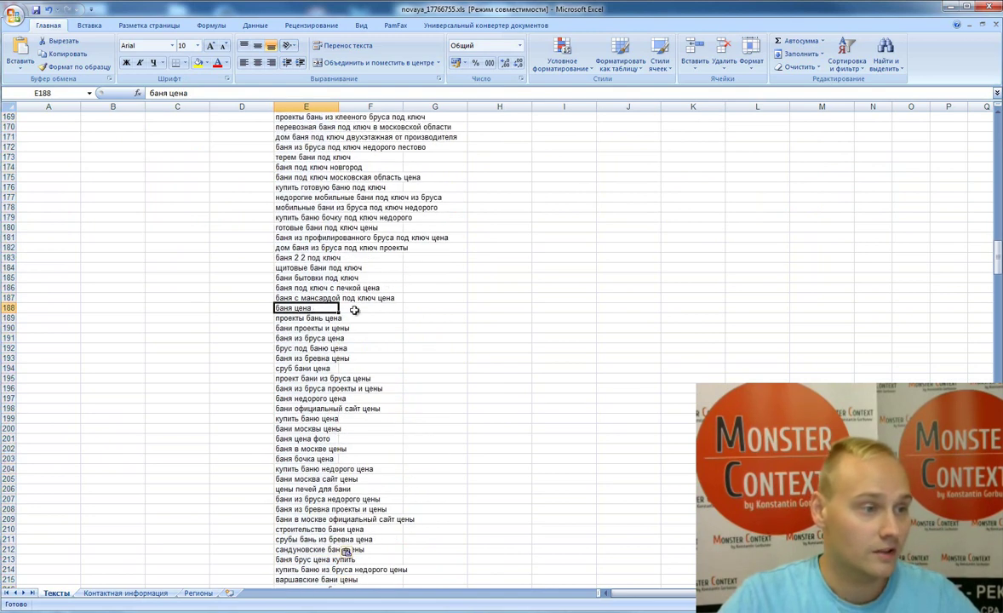
left_click(228, 310)
left_click(194, 317)
left_click(207, 308)
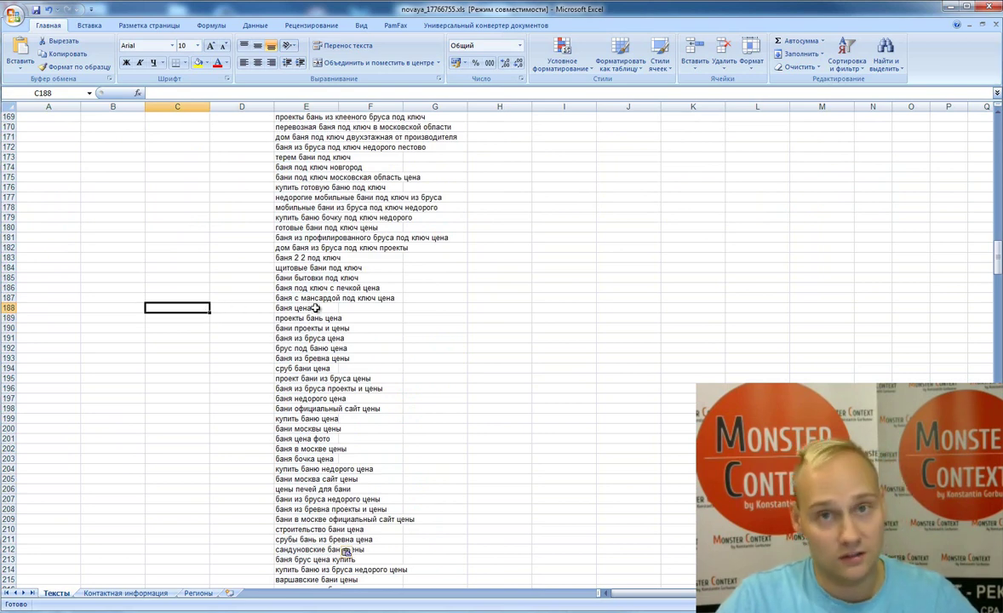
scroll(356, 279, "up", 6)
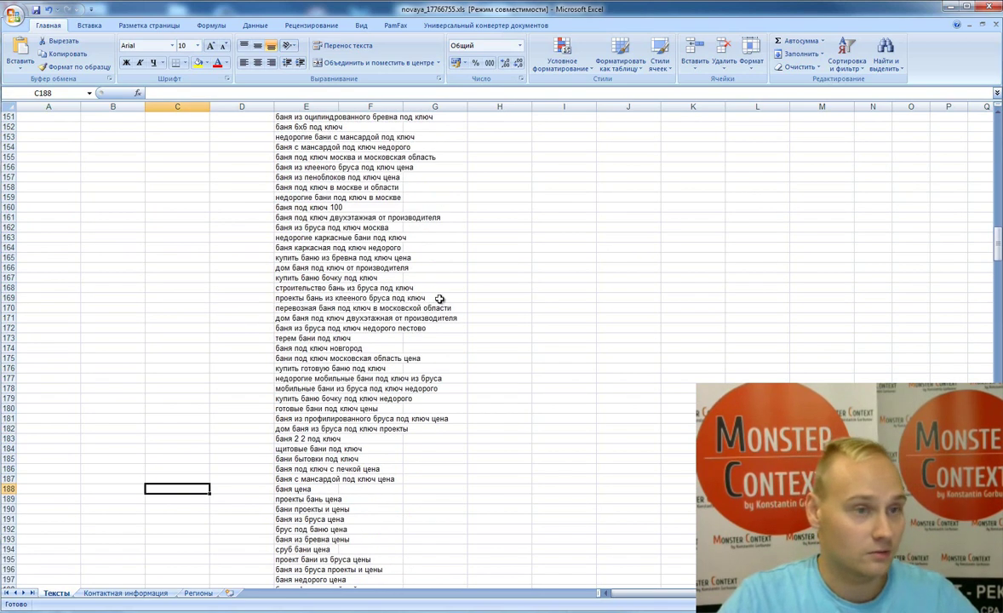
left_click_drag(998, 234, 997, 119)
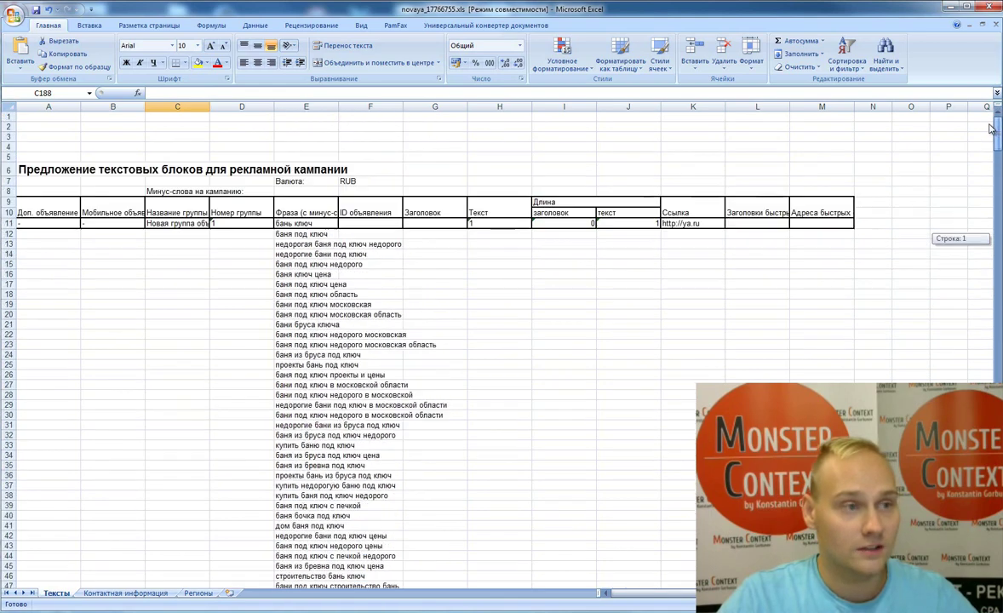
Fill the group number from cell D11 down the Номер группы column beside the first phrases.
left_click(236, 212)
left_click(237, 222)
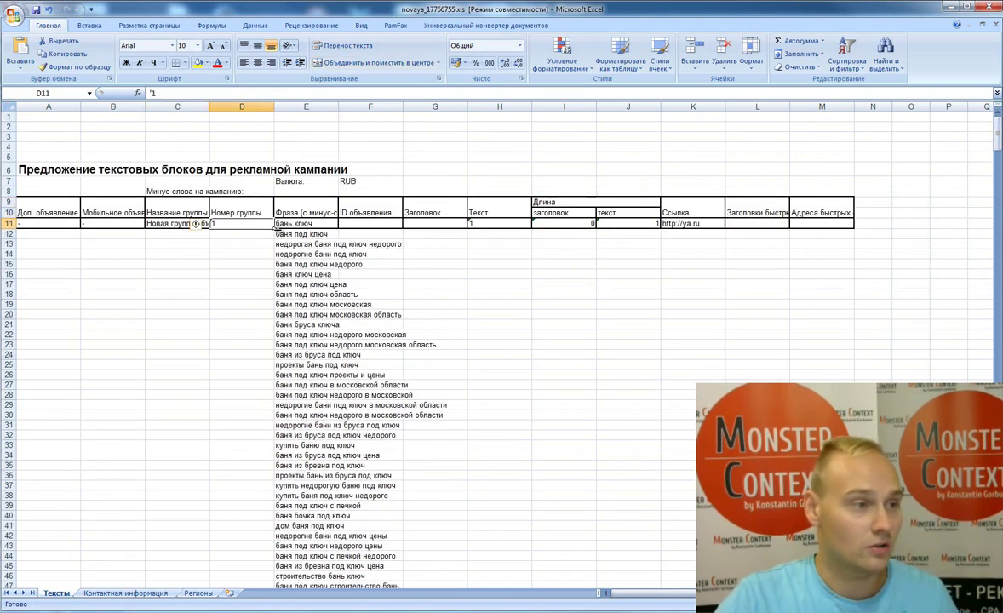
left_click_drag(274, 229, 271, 332)
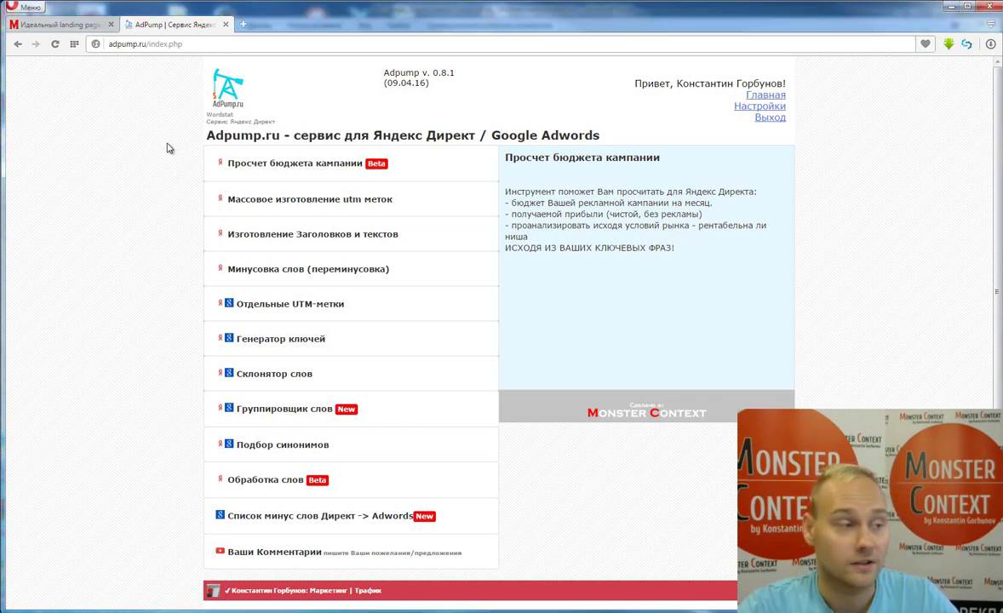
Open AdPump's Группировщик слов and paste in the phrases from G12 to G200 of the fence workbook's РСЯ 5 sheet.
left_click(300, 409)
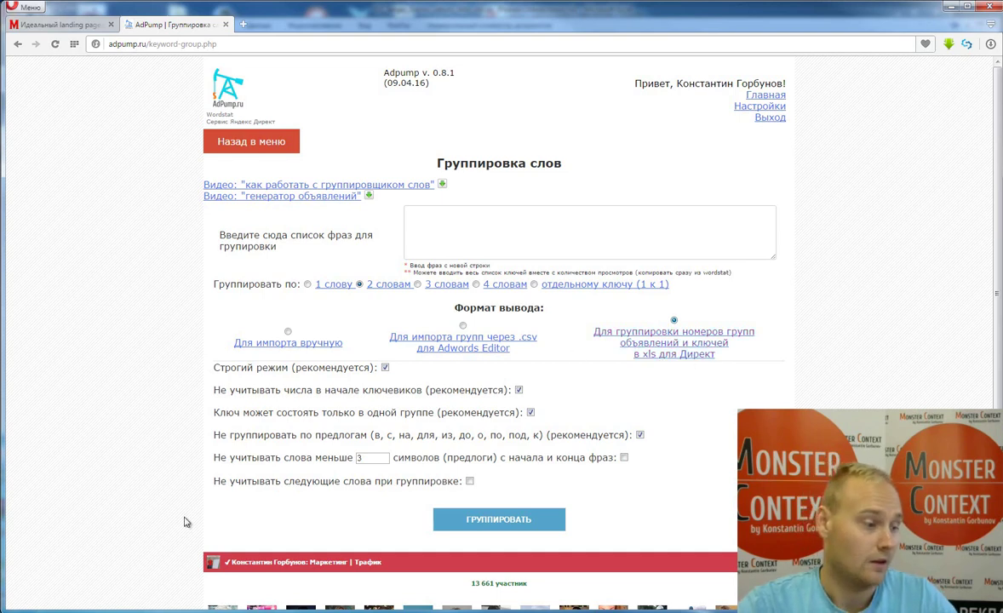
key("alt+Tab")
left_click(492, 245)
scroll(502, 323, "down", 20)
scroll(511, 340, "down", 20)
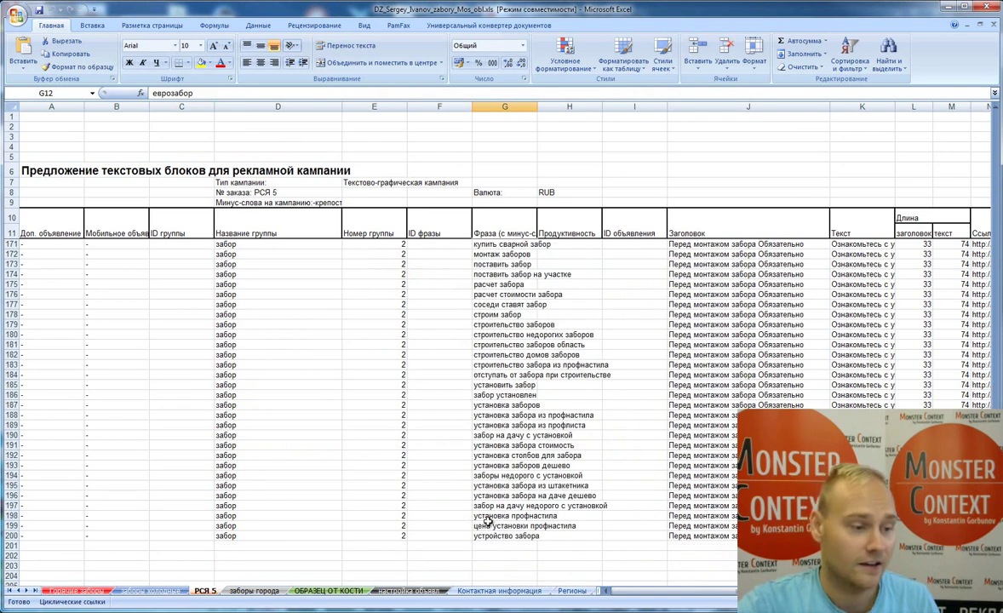
left_click(489, 534, "shift")
key("ctrl+c")
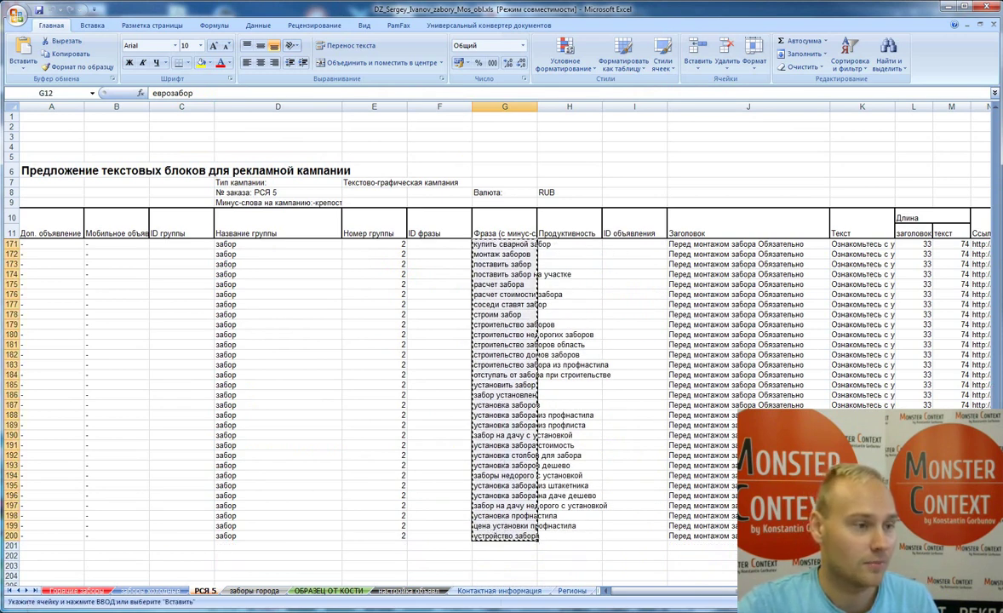
key("alt+Tab")
left_click(450, 227)
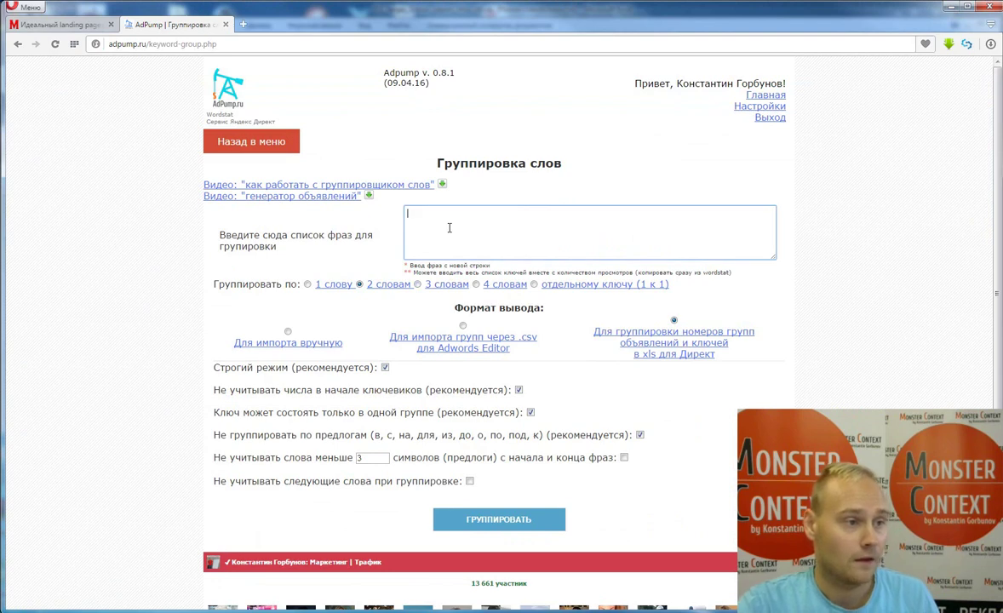
key("ctrl+v")
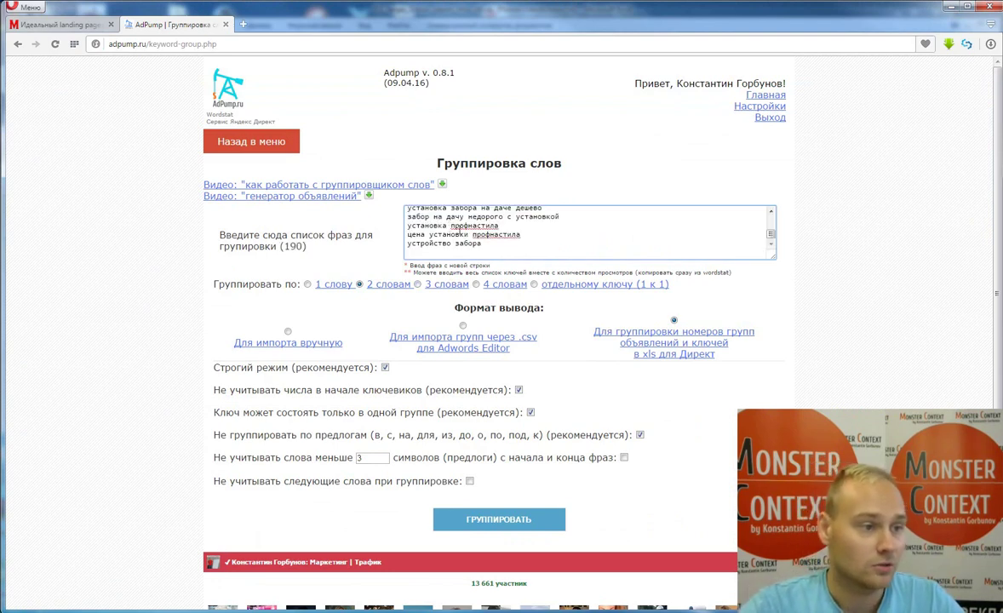
Group the pasted phrases by 2 words with the xls output for Директ and view the result table.
left_click(324, 286)
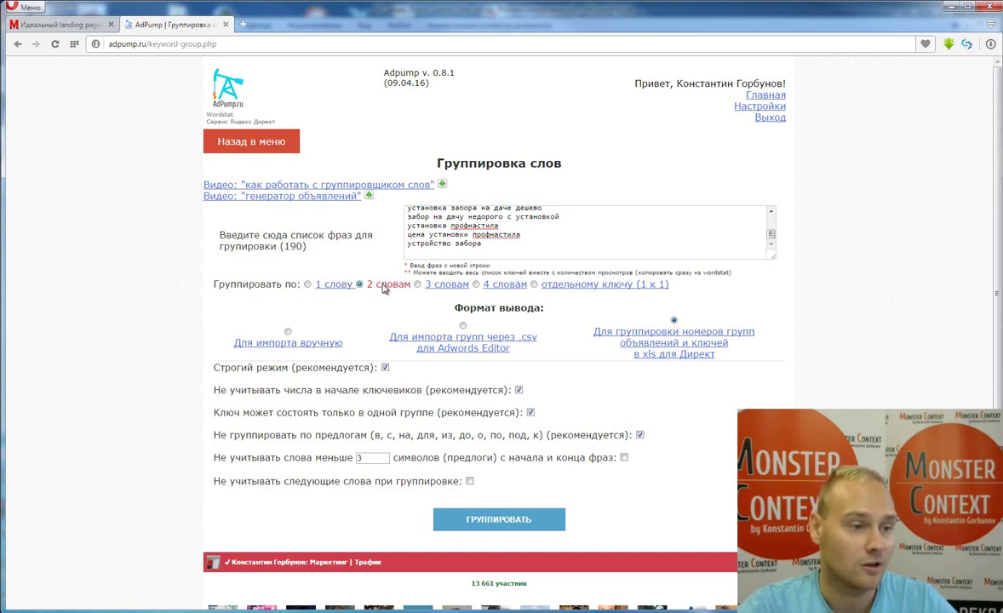
scroll(570, 406, "down", 1)
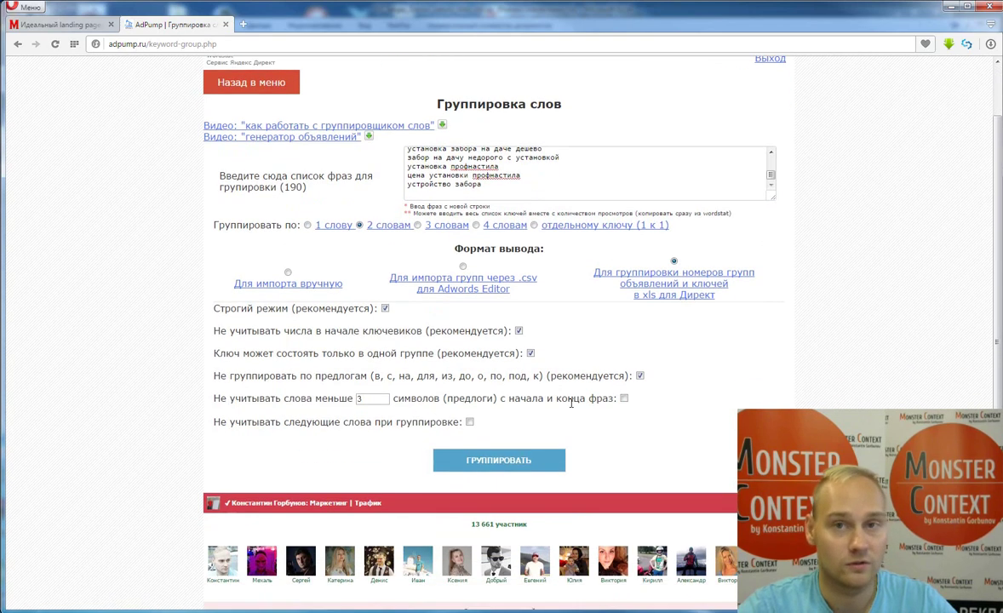
left_click(520, 460)
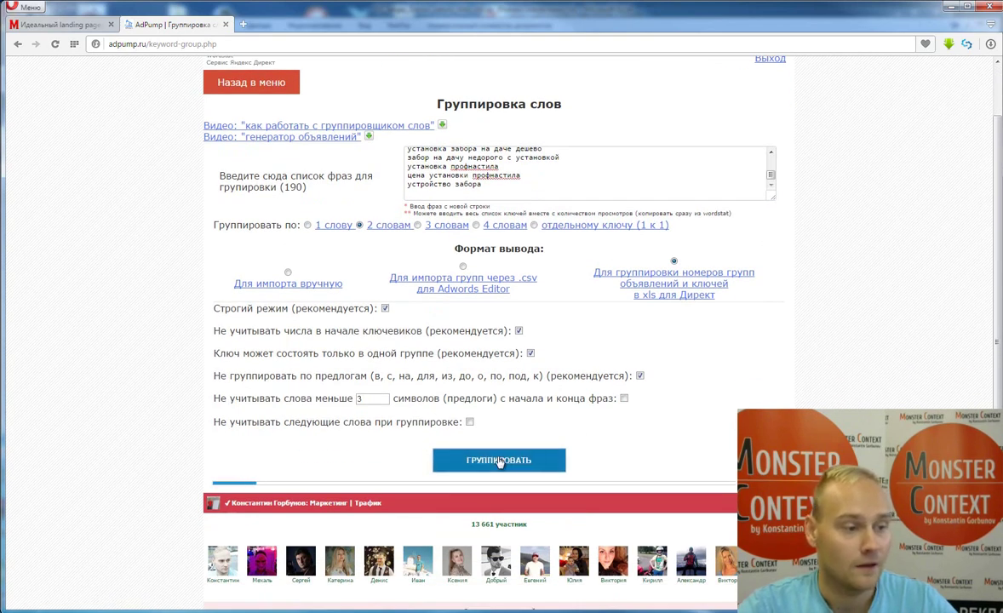
scroll(657, 424, "down", 5)
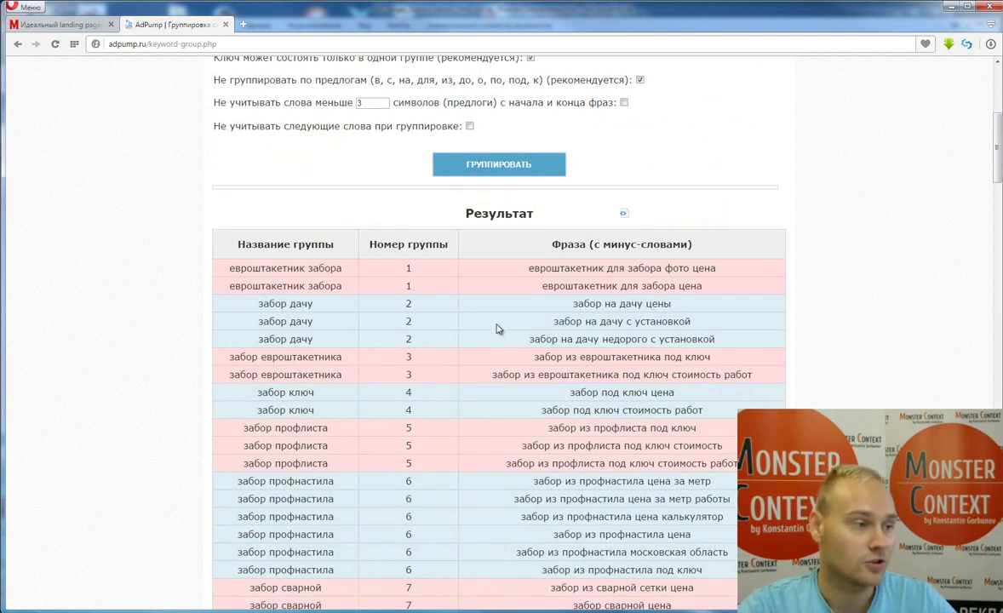
Copy AdPump's grouped result table into the fence workbook's РСЯ 5 sheet from D12, with the ID фразы column removed, and look through it.
left_click_drag(230, 270, 672, 368)
scroll(286, 262, "up", 10)
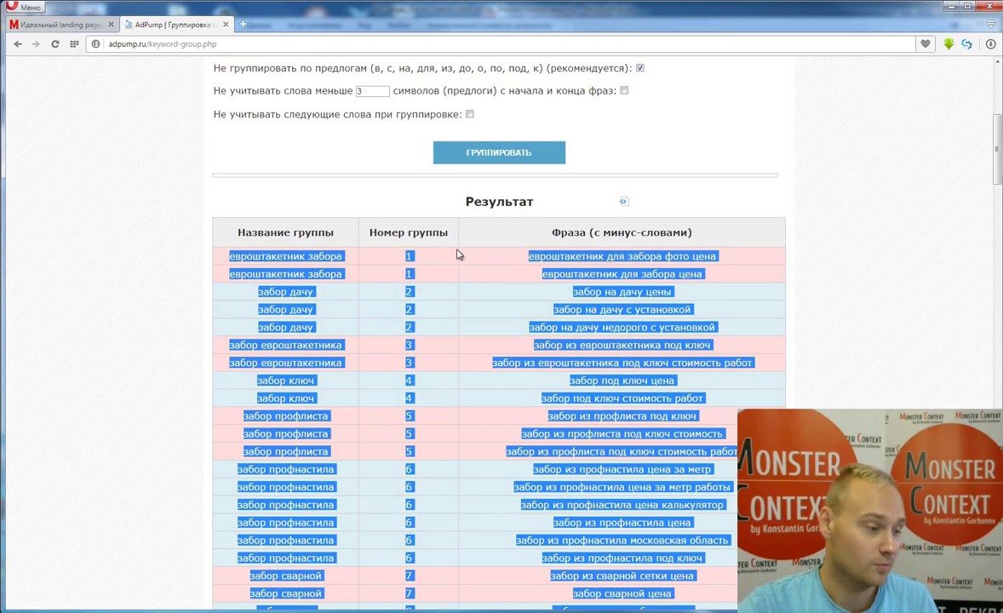
left_click(120, 606)
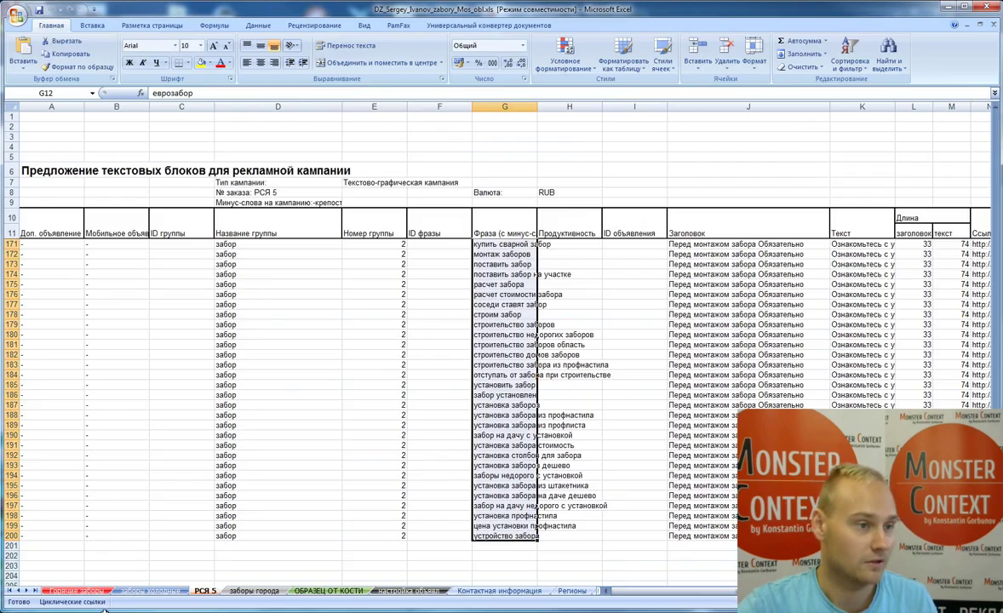
scroll(336, 286, "up", 20)
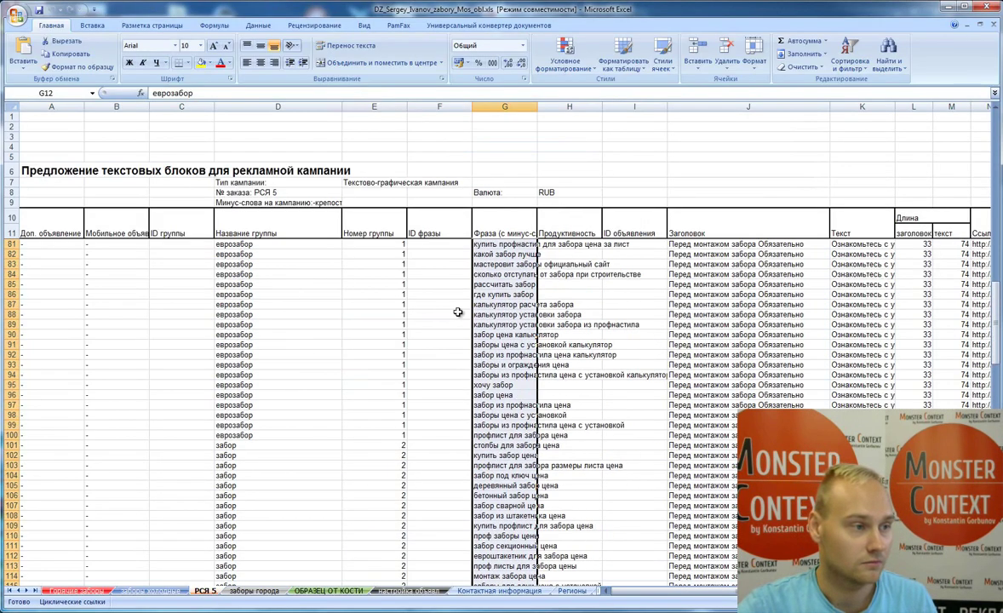
scroll(456, 313, "up", 9)
left_click(264, 244)
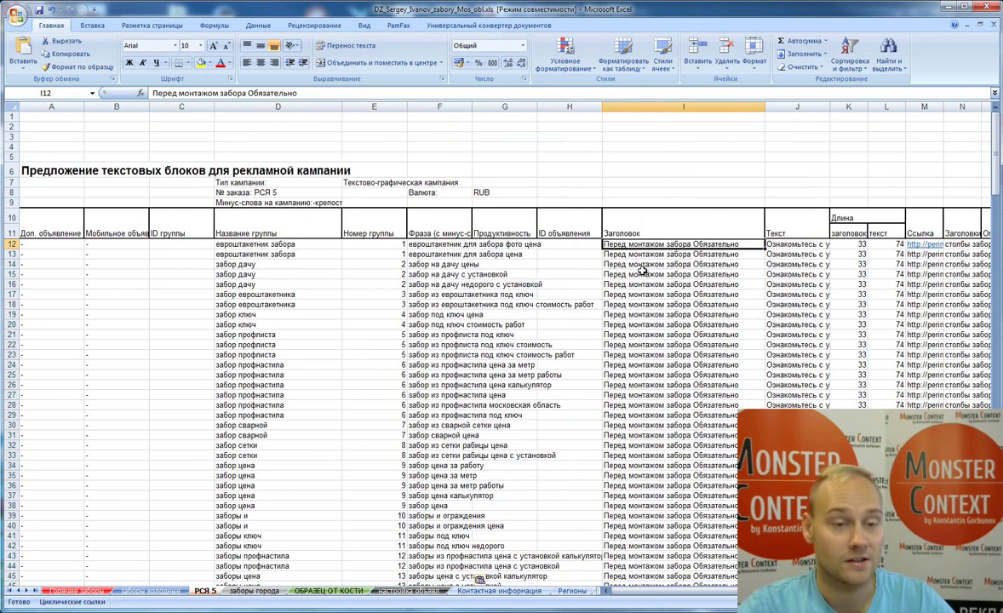
scroll(673, 289, "down", 5)
scroll(679, 289, "down", 11)
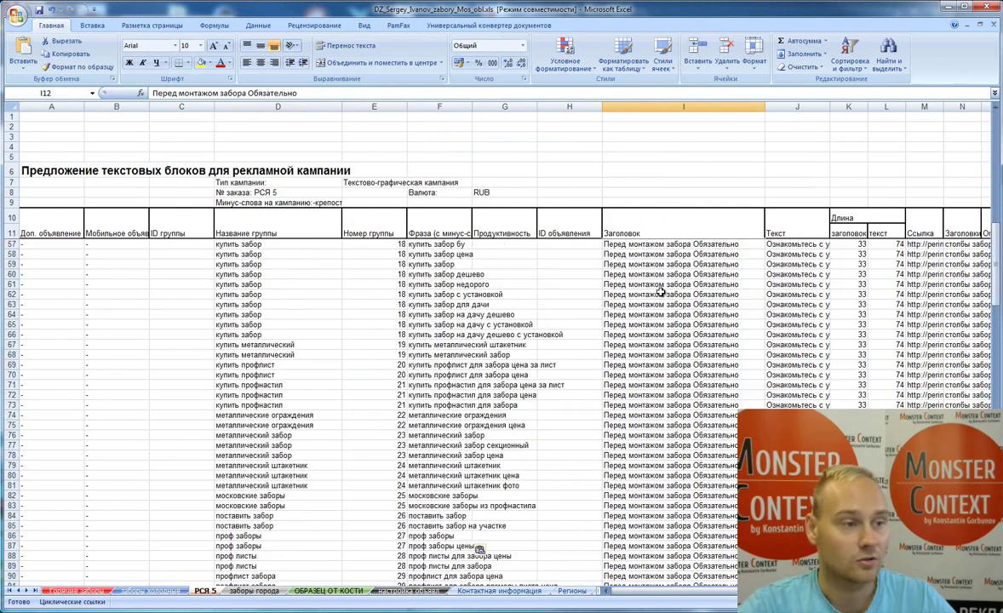
scroll(664, 289, "up", 16)
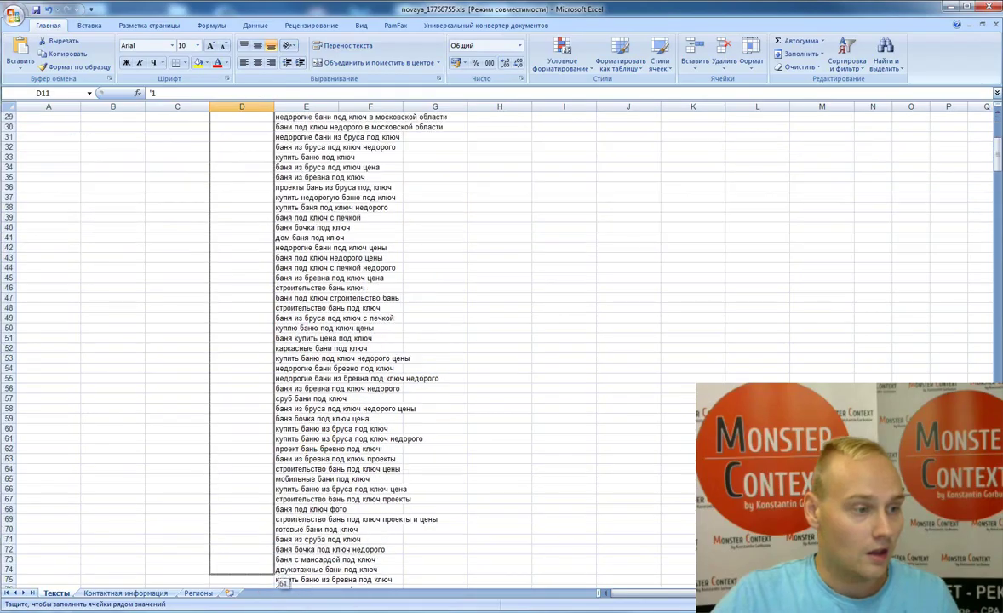
In novaya_17766755.xls, clear the group number fill and highlight column E phrases containing "ключ" with light red fill and dark red text.
left_click_drag(255, 576, 253, 26)
left_click(305, 105)
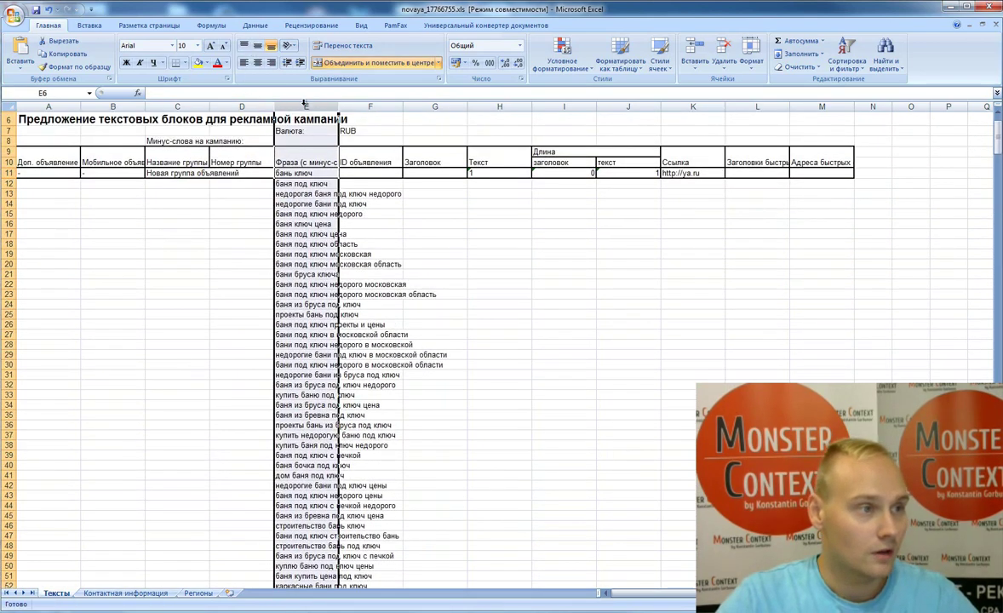
left_click(561, 53)
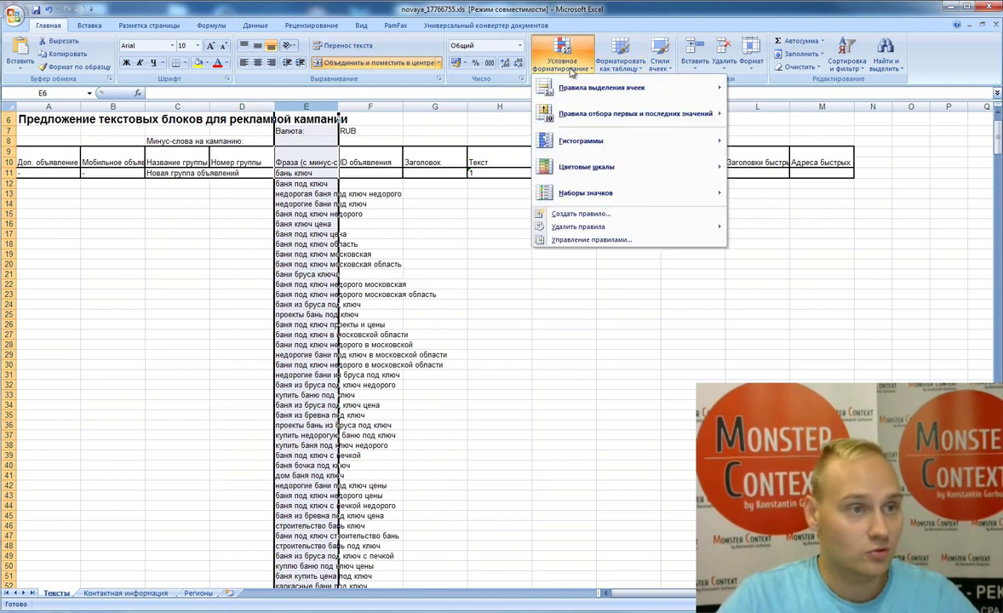
mouse_move(621, 88)
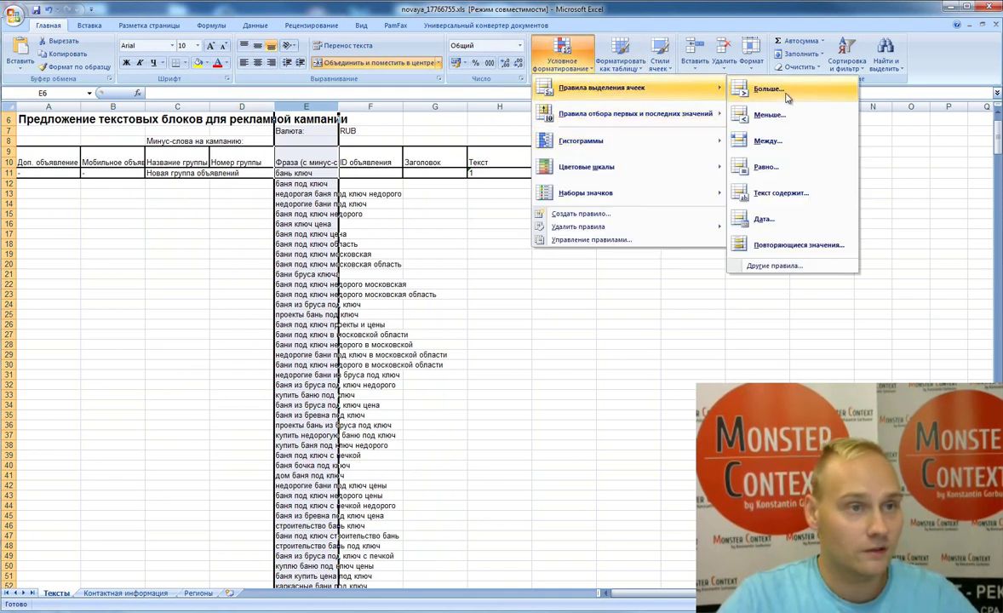
left_click(776, 193)
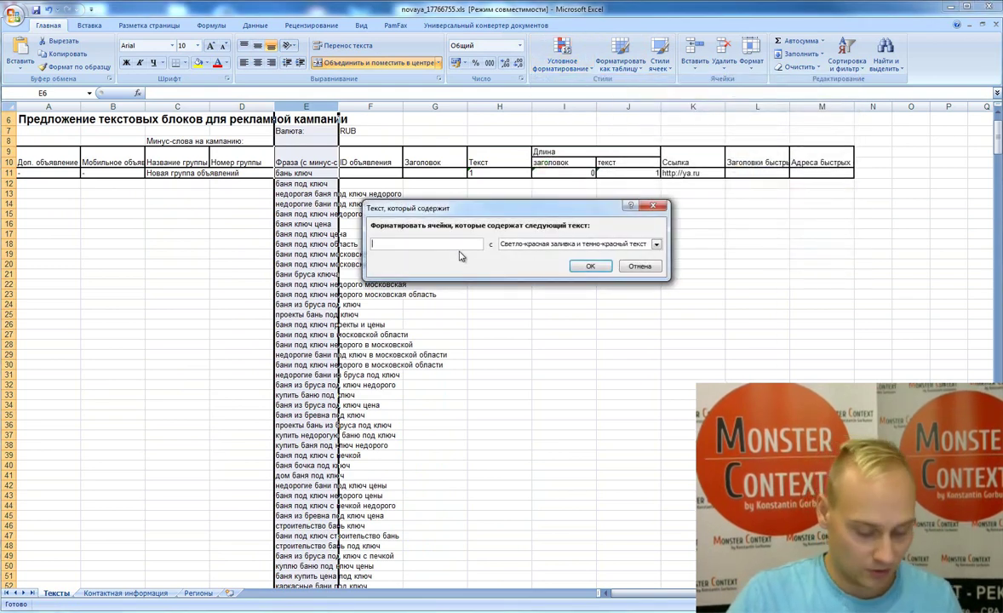
type("ключ")
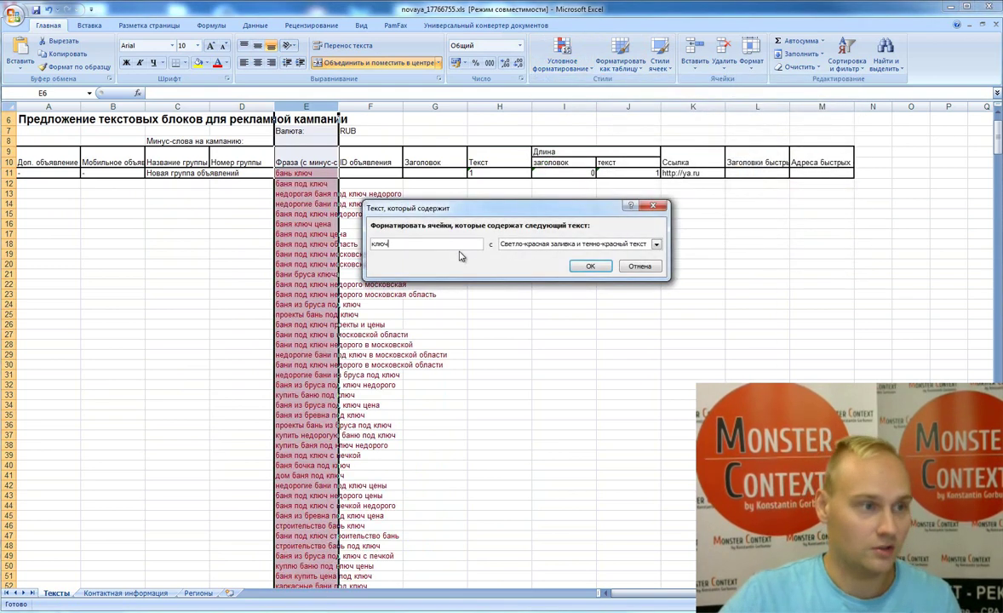
left_click(590, 266)
left_click(241, 213)
scroll(319, 293, "down", 20)
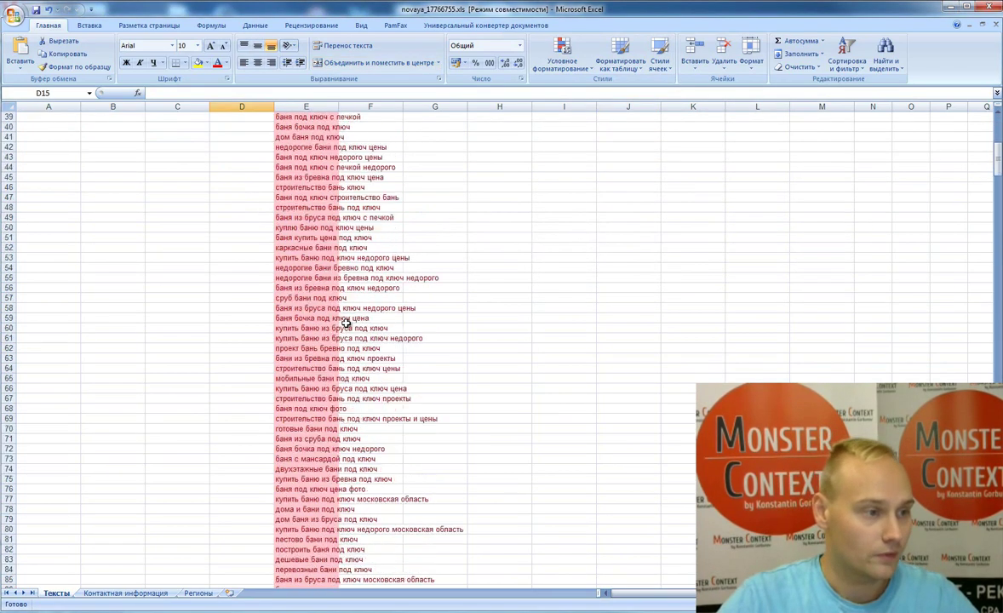
left_click_drag(999, 186, 998, 119)
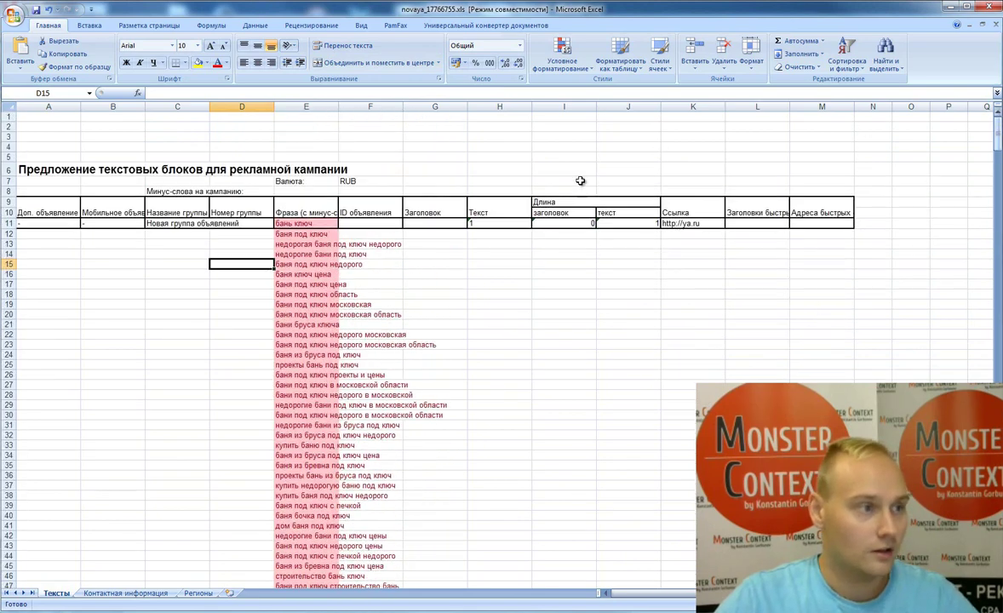
Enter group number 1 in D11 and fill it down beside the highlighted "ключ" phrases to row 187.
left_click(245, 222)
type("1")
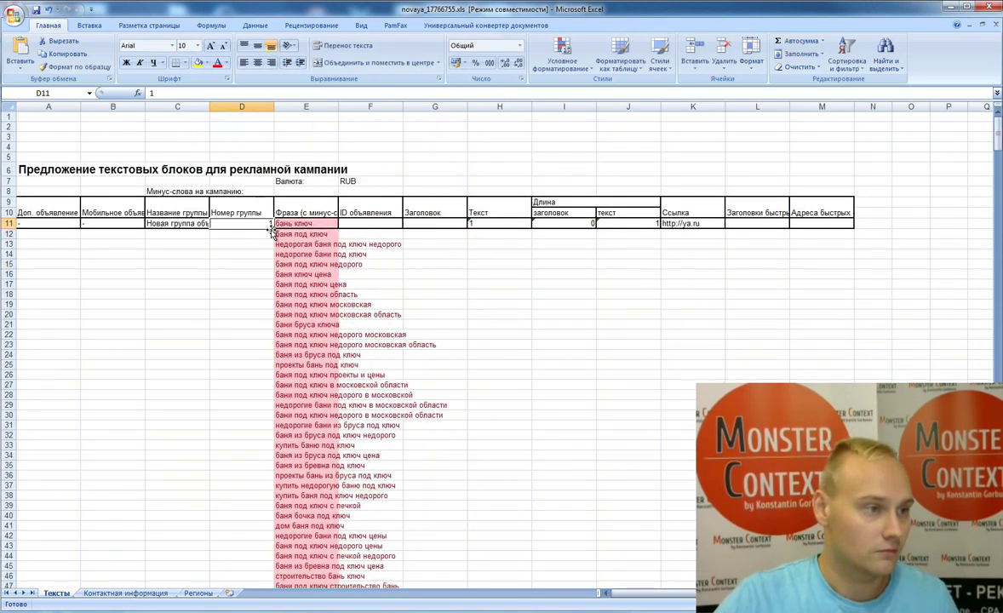
left_click_drag(273, 227, 204, 439)
left_click(255, 488)
scroll(306, 502, "down", 16)
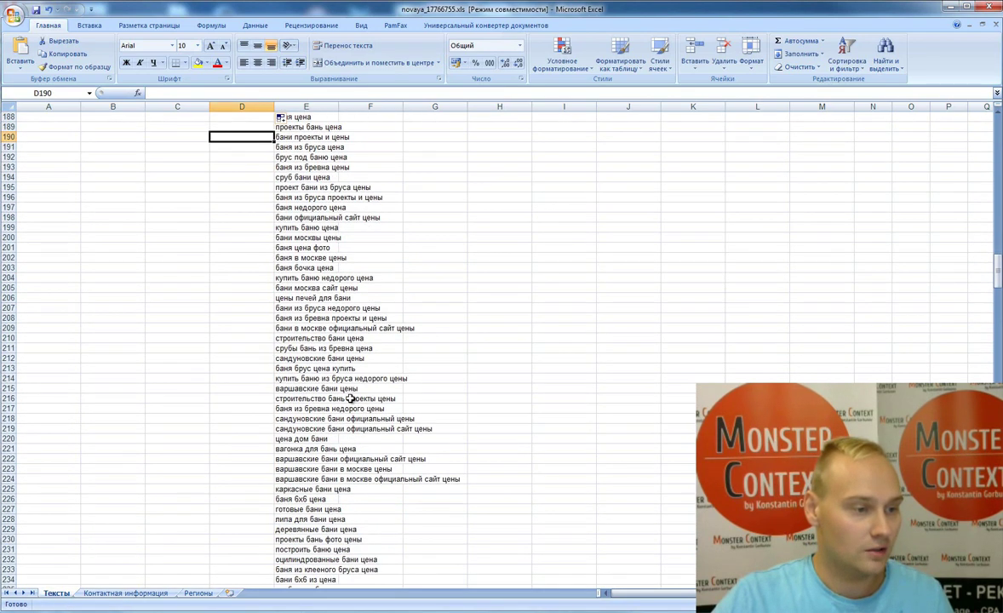
left_click_drag(990, 280, 990, 123)
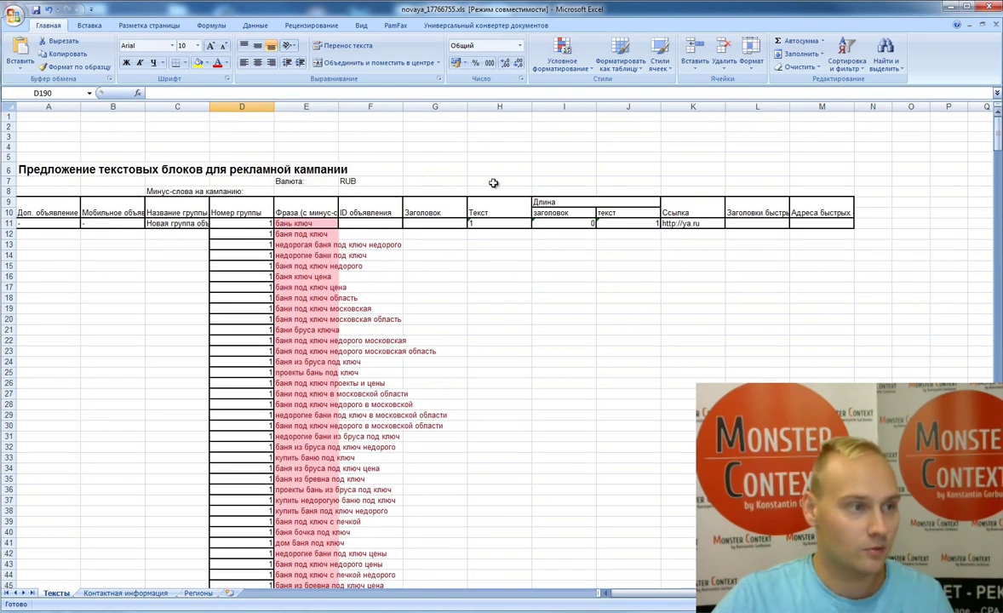
Turn on AutoFilter for the whole Тексты sheet.
left_click(303, 104)
left_click(563, 51)
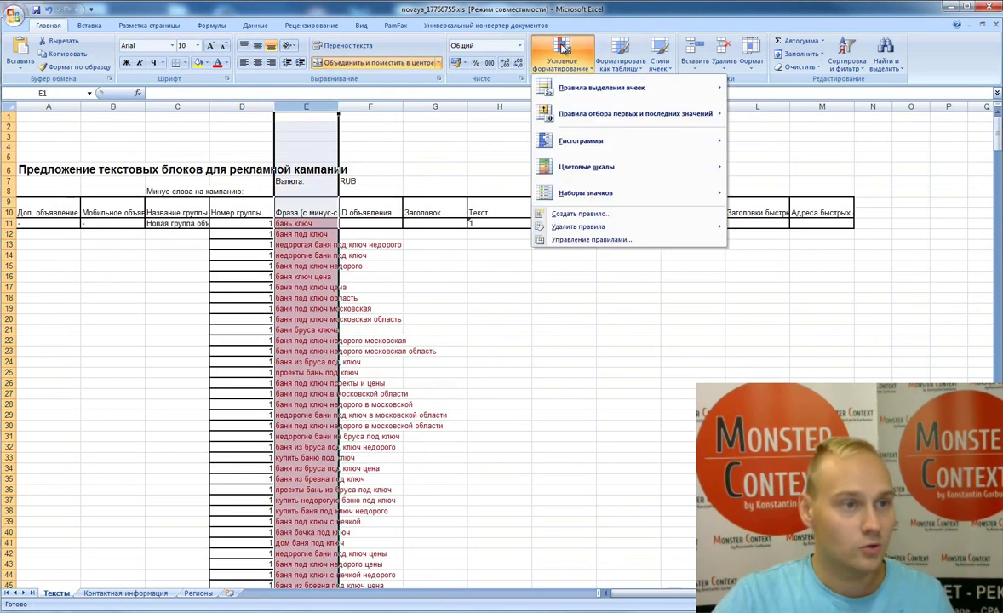
left_click(7, 105)
left_click(7, 106)
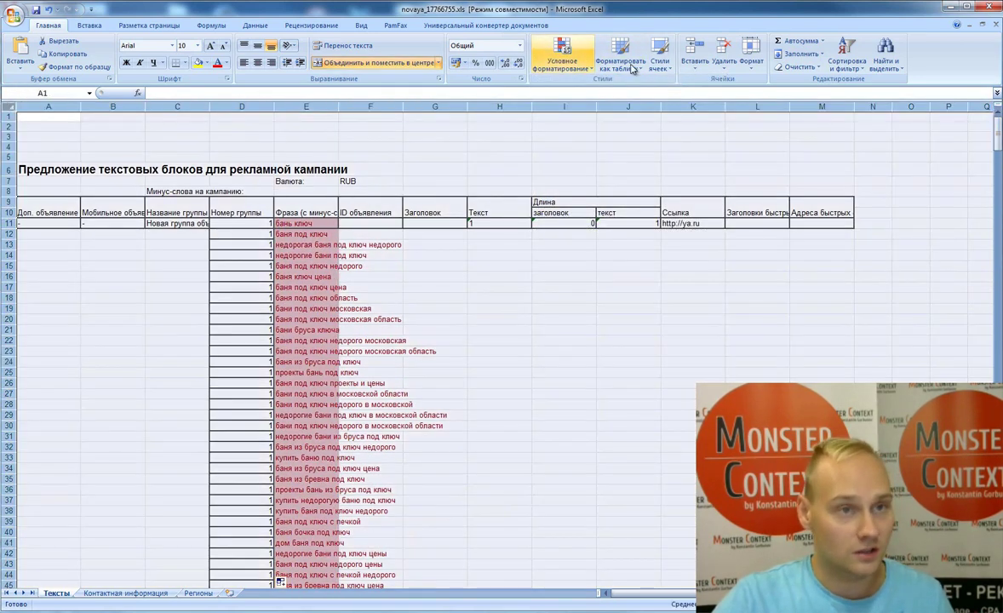
left_click(847, 51)
left_click(817, 112)
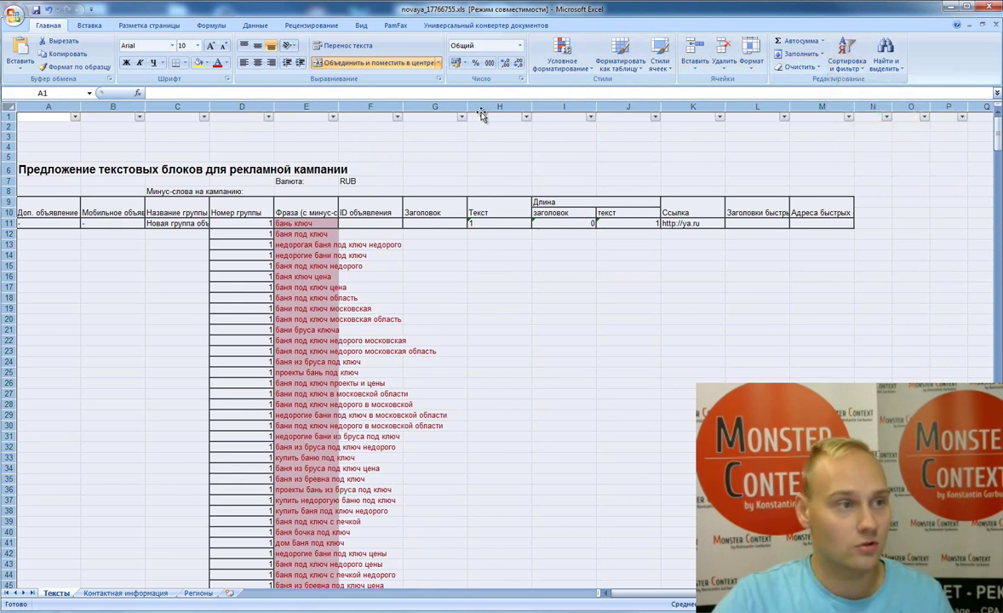
Filter column E to show only the phrases that contain "цен".
left_click(306, 138)
left_click(333, 116)
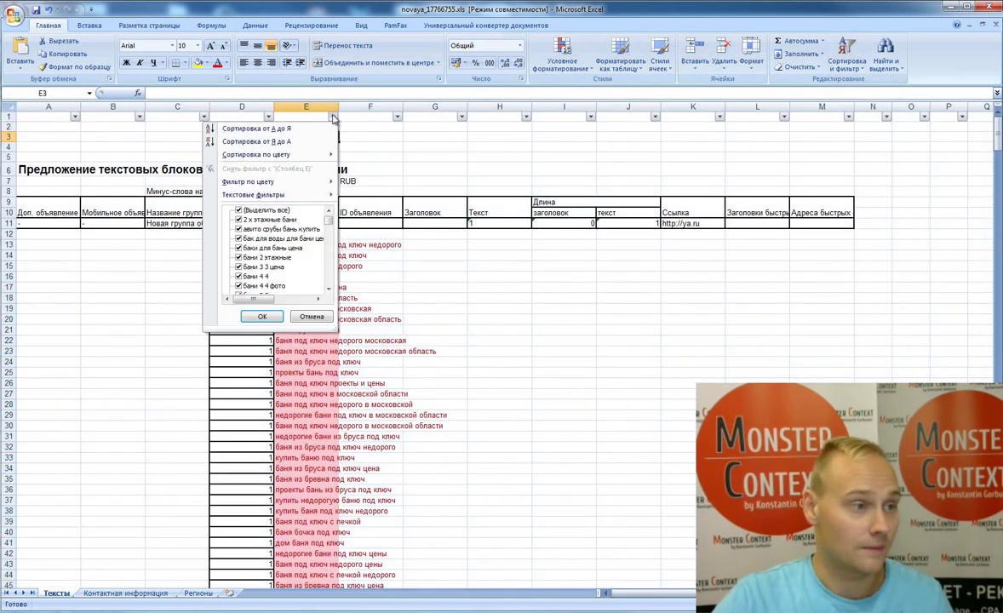
mouse_move(299, 195)
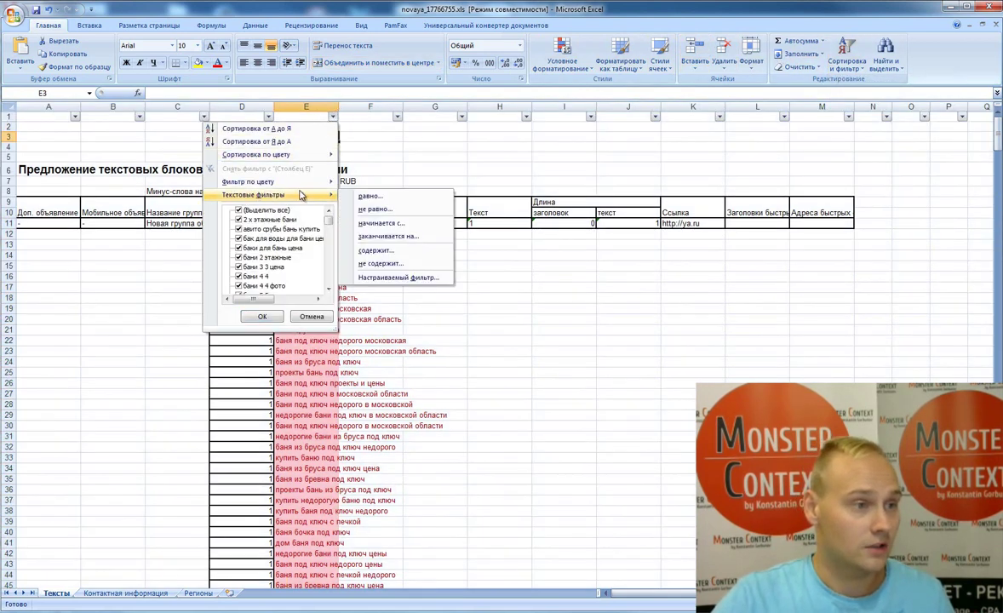
left_click(409, 250)
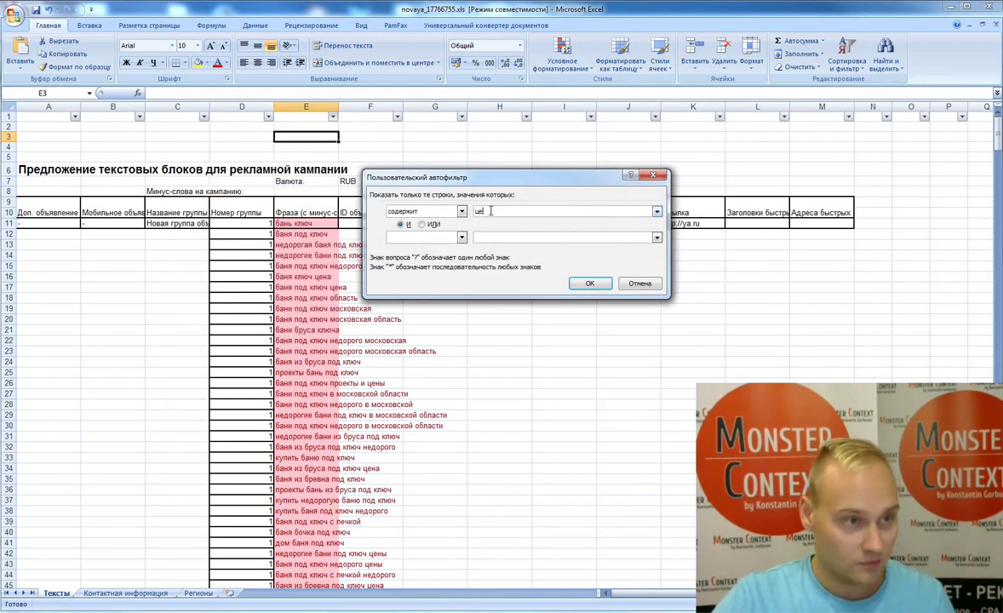
left_click(586, 284)
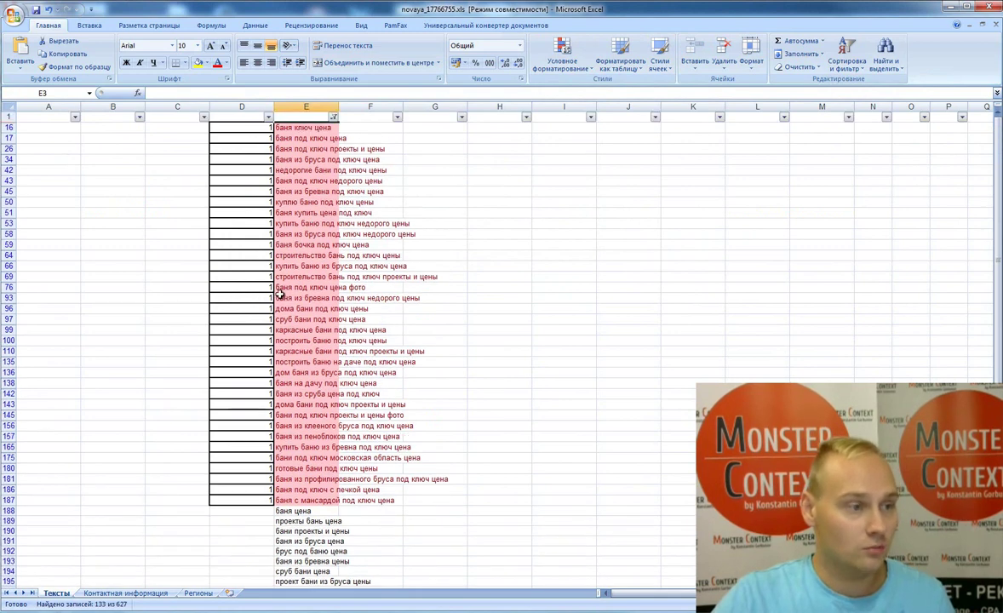
Enter group number 2 in D188 and fill it down beside the remaining ungrouped "цена" phrases.
scroll(356, 302, "down", 5)
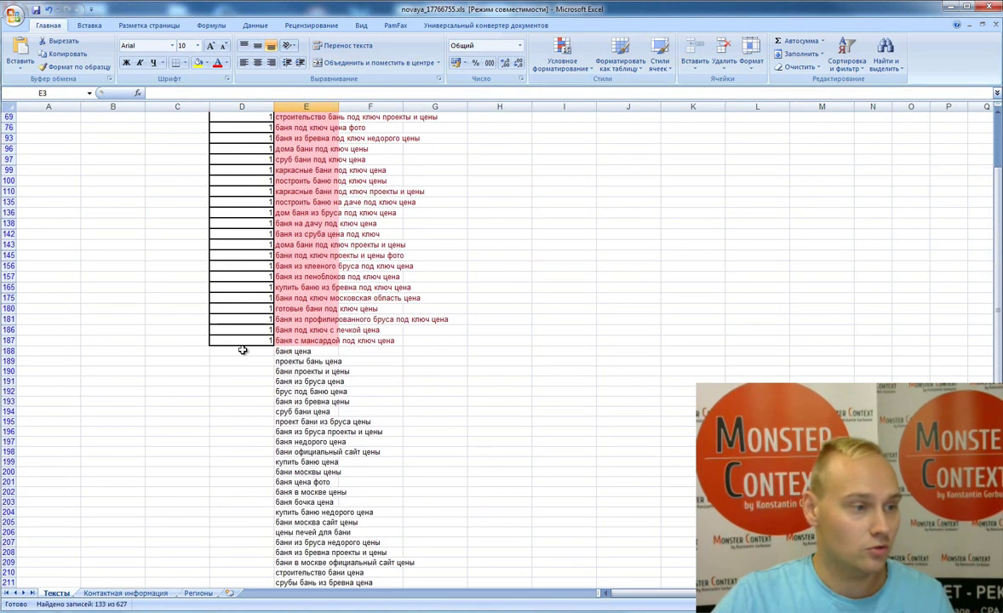
left_click(253, 350)
type("2")
key("Return")
left_click(253, 351)
left_click_drag(272, 356, 266, 611)
scroll(510, 314, "up", 12)
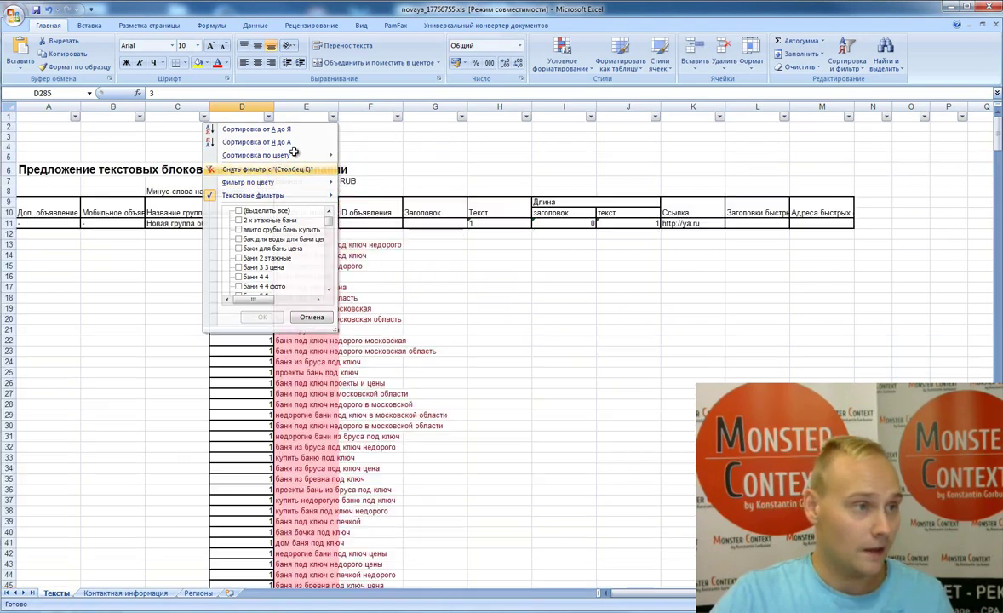
Clear the column E filter and filter the Номер группы column to show only blank rows.
left_click(337, 116)
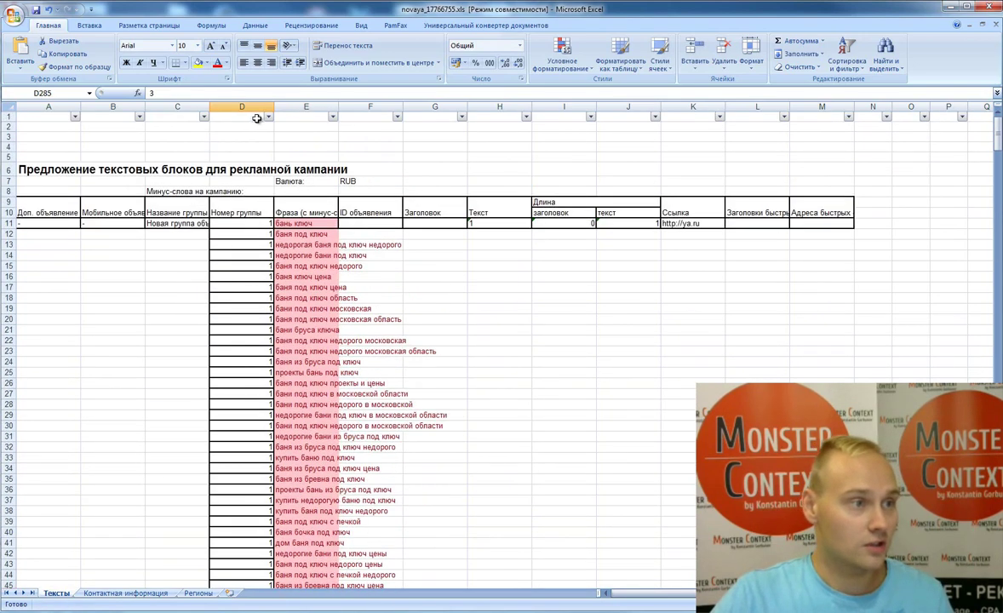
left_click(269, 117)
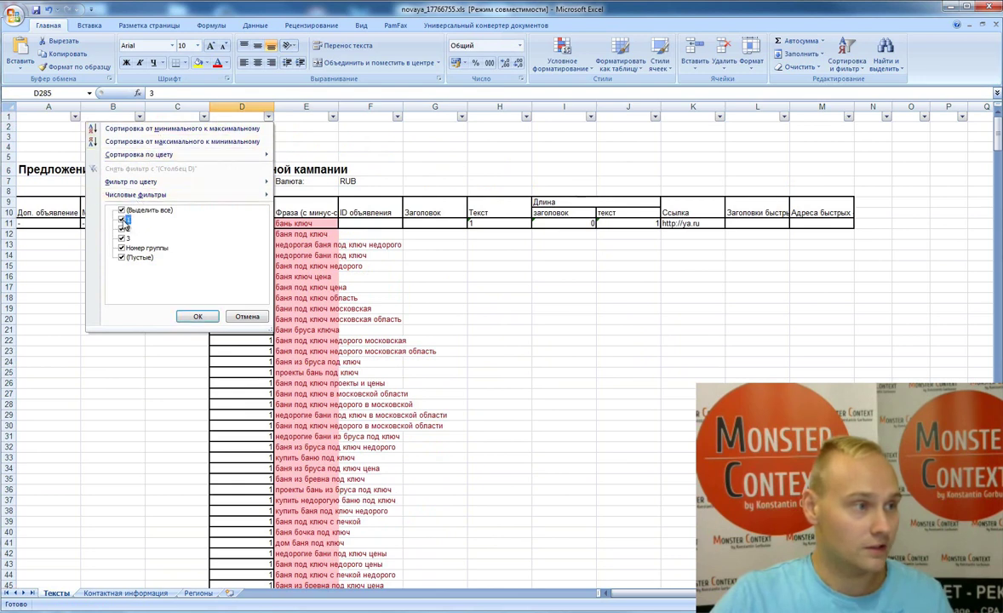
left_click(122, 247)
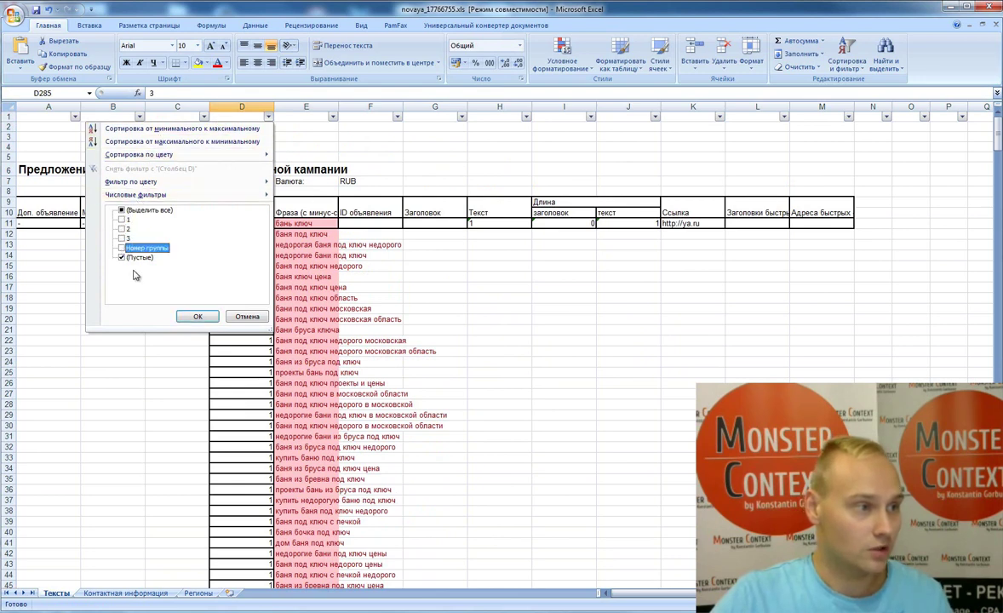
left_click(197, 316)
scroll(477, 234, "down", 20)
scroll(478, 234, "up", 12)
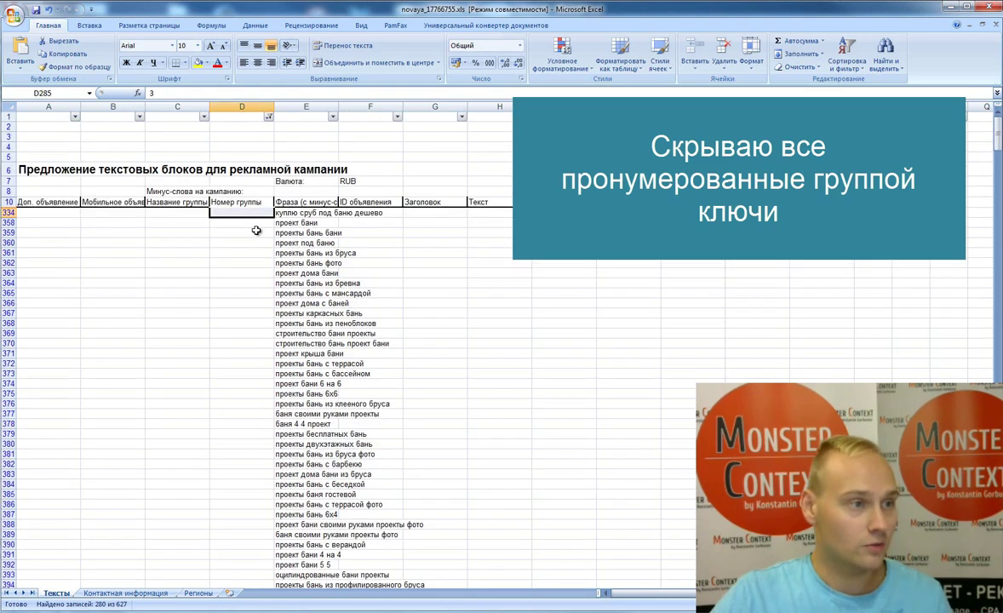
Filter the ungrouped phrases in column E to those containing "проек".
left_click(332, 117)
mouse_move(308, 195)
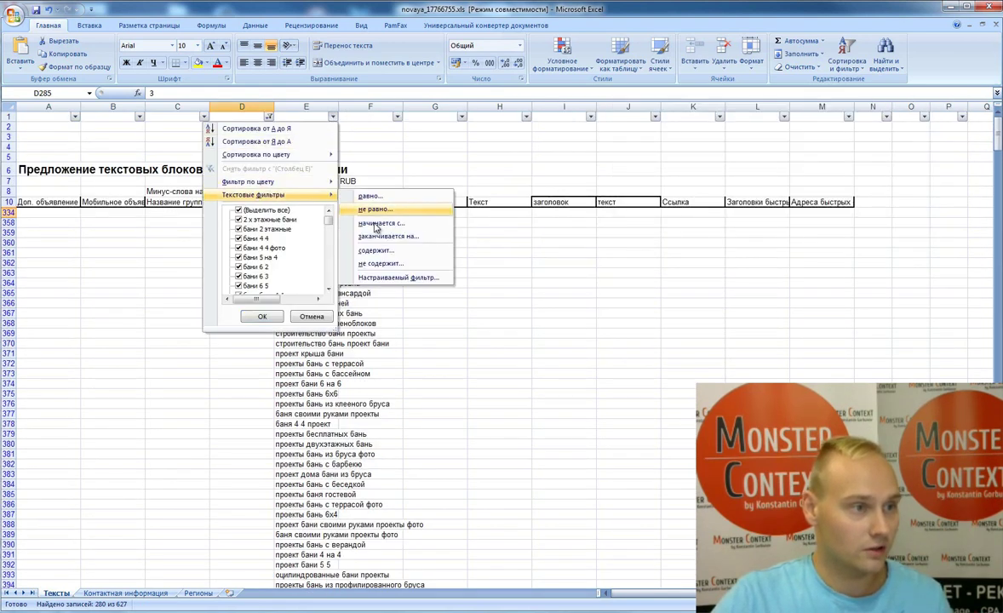
left_click(382, 251)
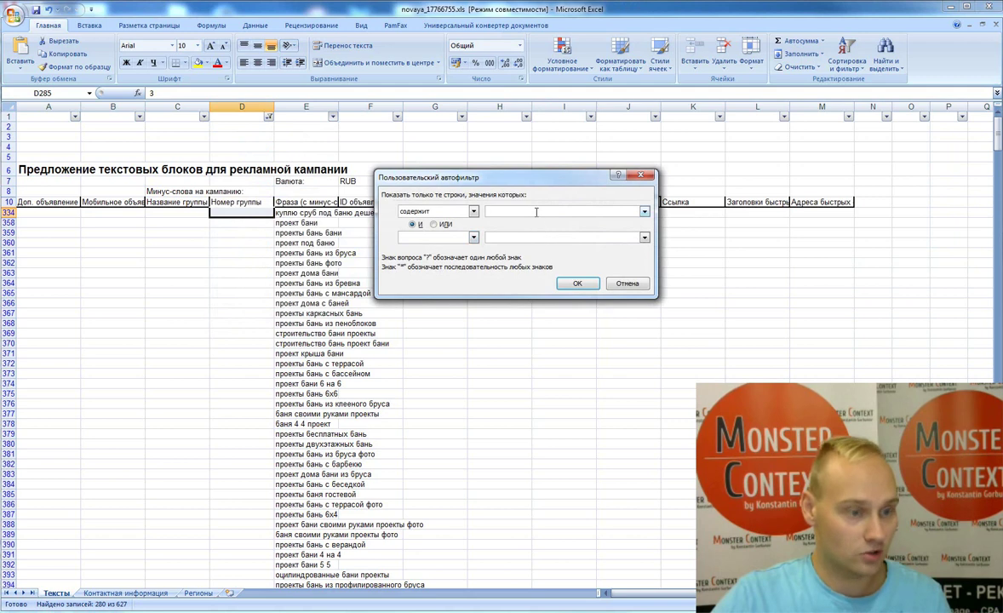
type("прое")
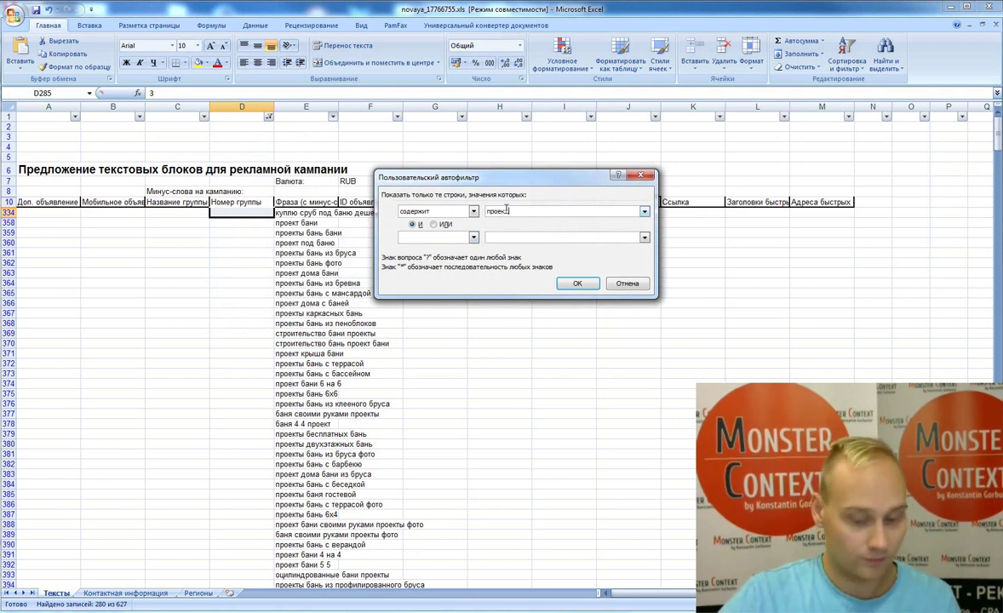
type("к")
left_click(577, 282)
Fill group number 4 from D358 down beside the filtered project phrases, and clear the column E filter.
left_click(258, 126)
left_click_drag(273, 130, 260, 521)
scroll(356, 283, "up", 8)
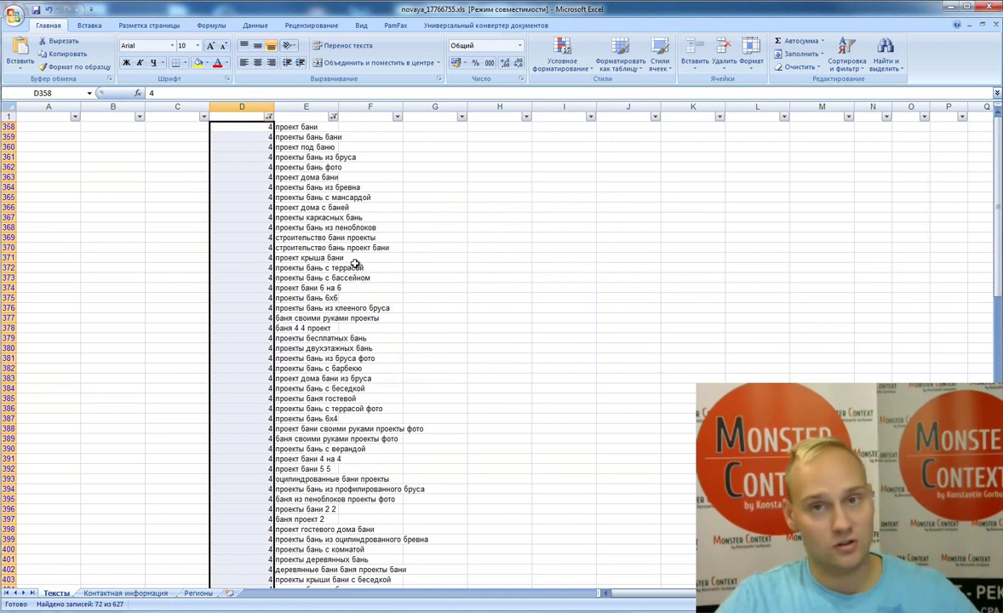
left_click(333, 115)
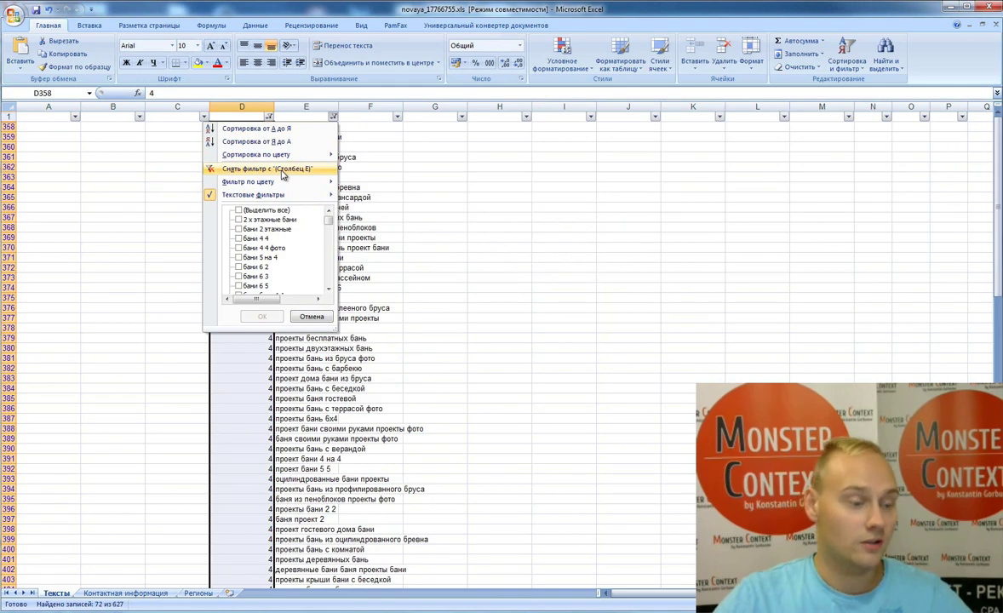
left_click(281, 169)
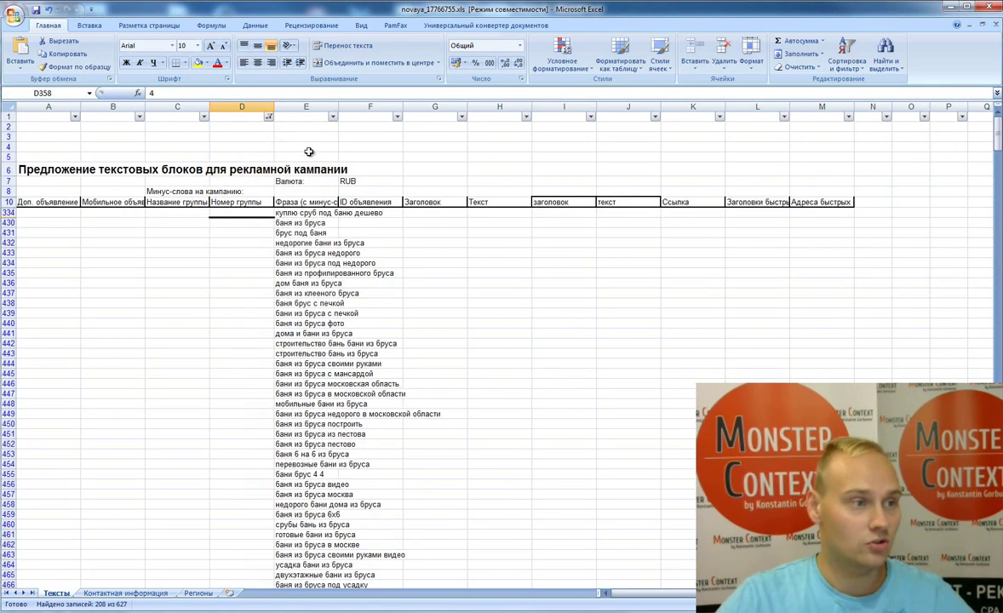
Filter the ungrouped phrases in column E to those containing "бру" and fill group number 6 from D430 down beside them.
scroll(313, 230, "down", 8)
scroll(313, 230, "up", 8)
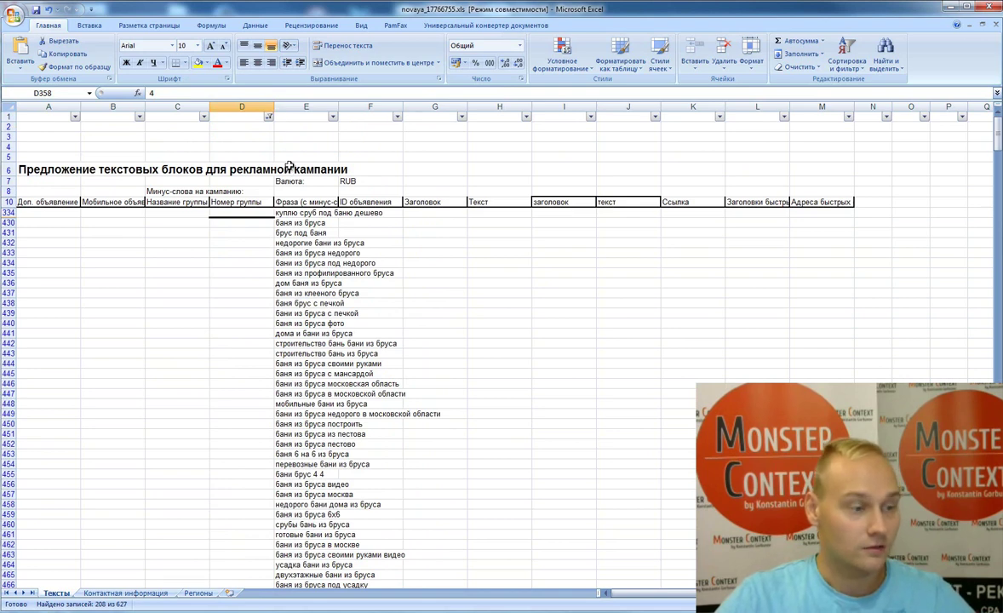
scroll(366, 227, "down", 5)
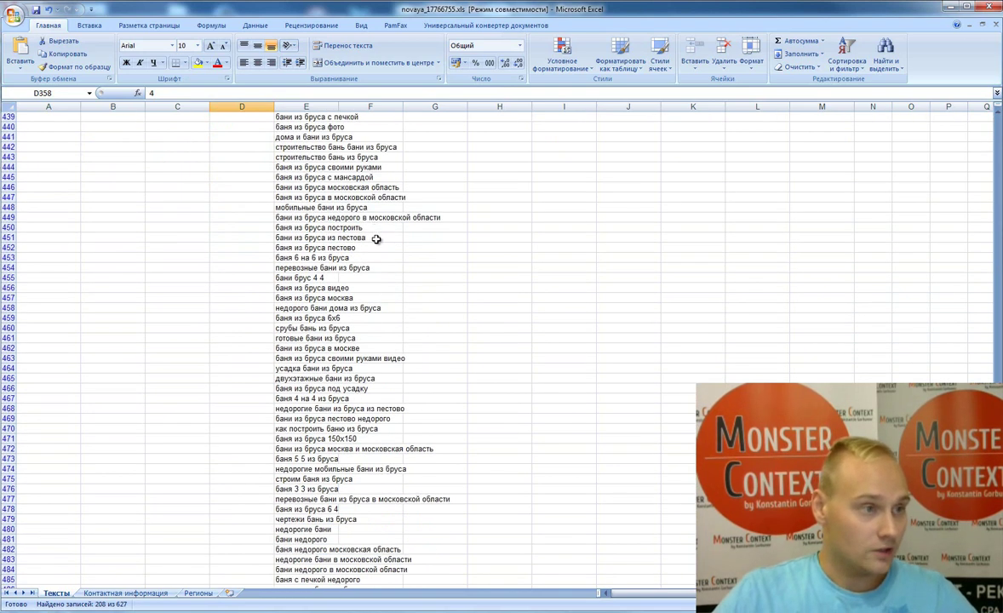
scroll(375, 241, "up", 5)
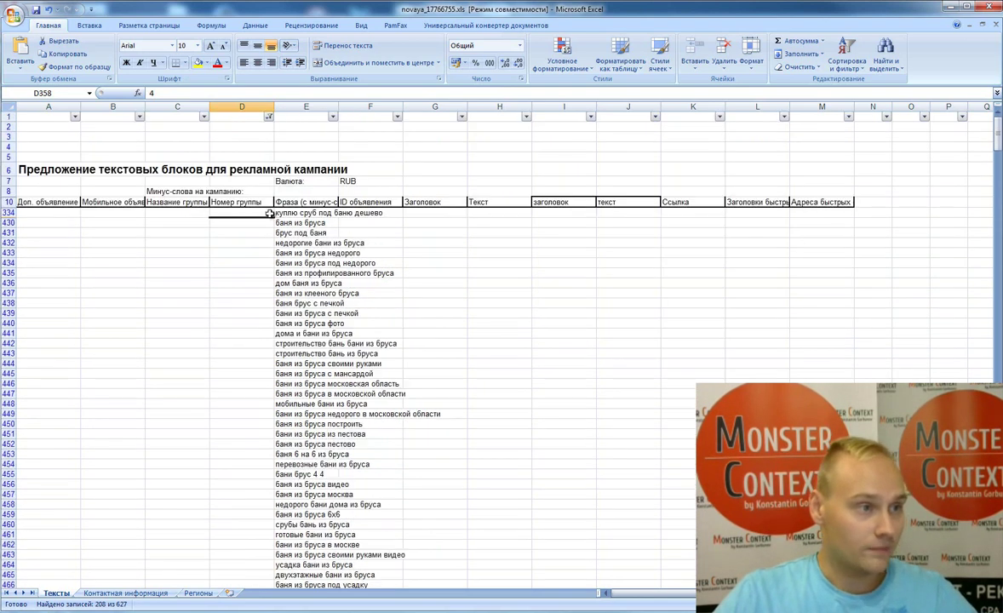
left_click(263, 213)
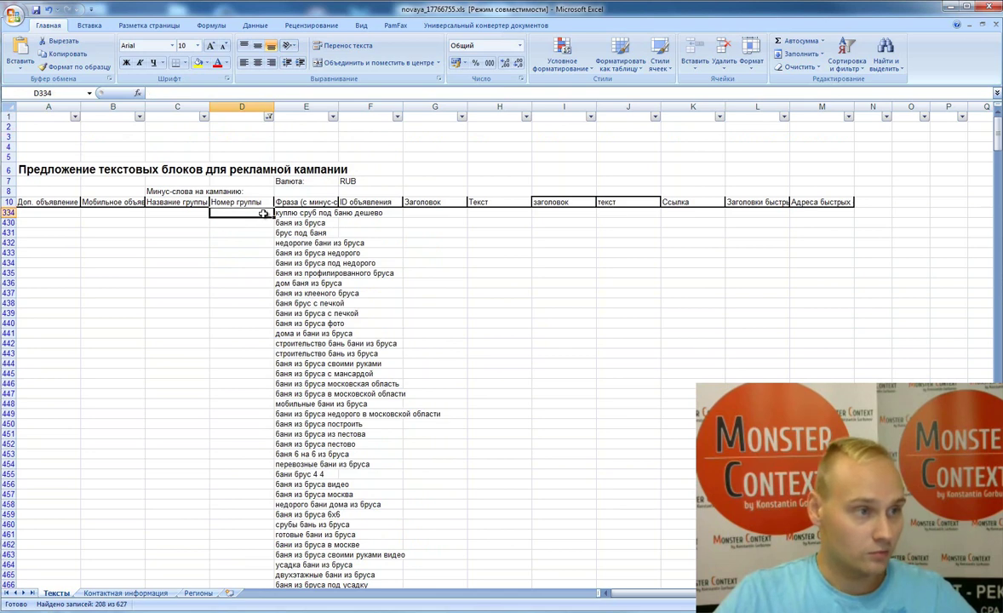
left_click(332, 116)
mouse_move(263, 195)
left_click(358, 232)
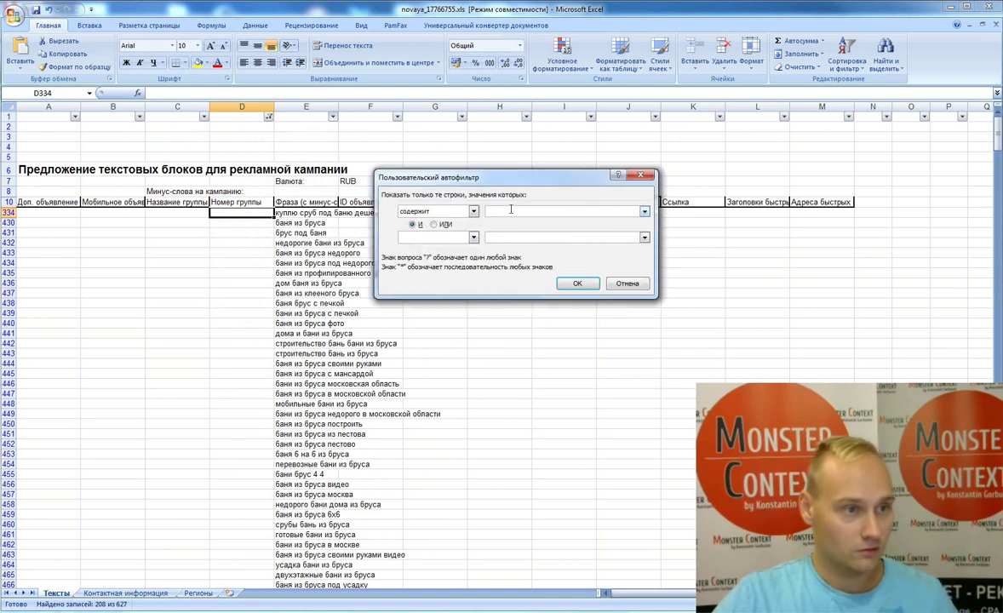
type("бру")
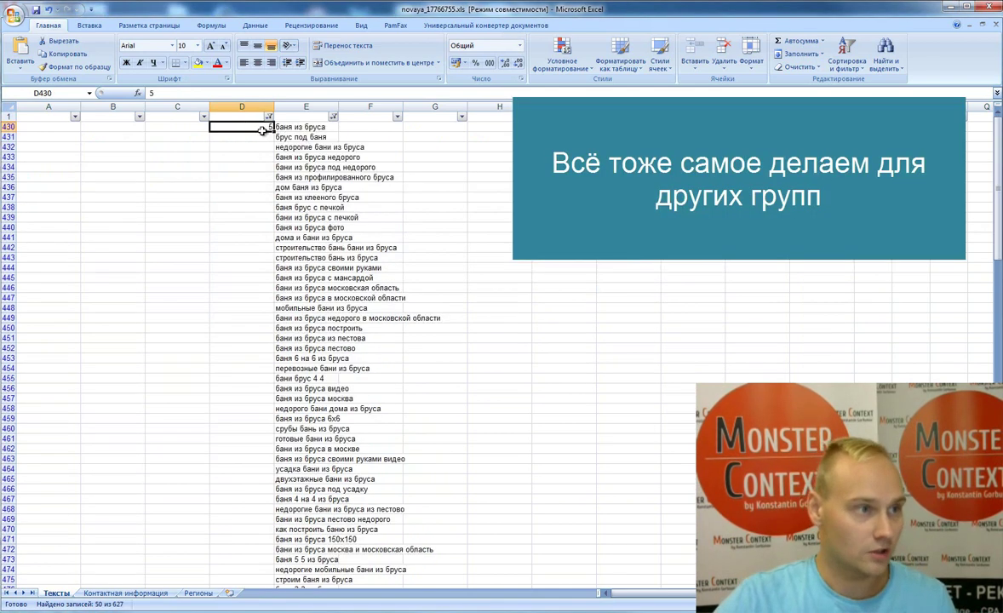
left_click_drag(256, 126, 256, 552)
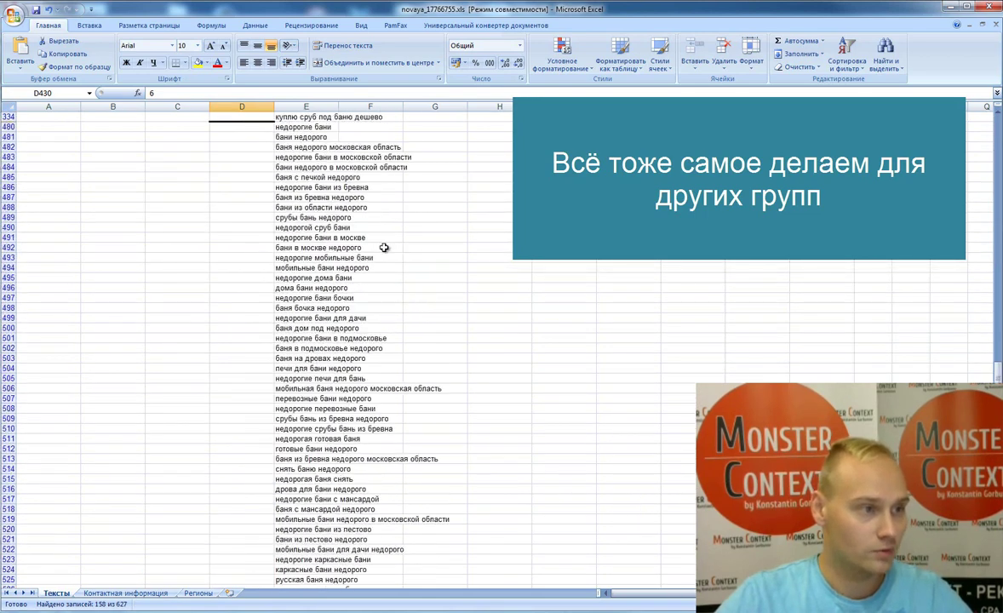
Filter the remaining ungrouped phrases in column E to those containing "сруб" and fill their group number from D334 down.
left_click(332, 117)
left_click(375, 238)
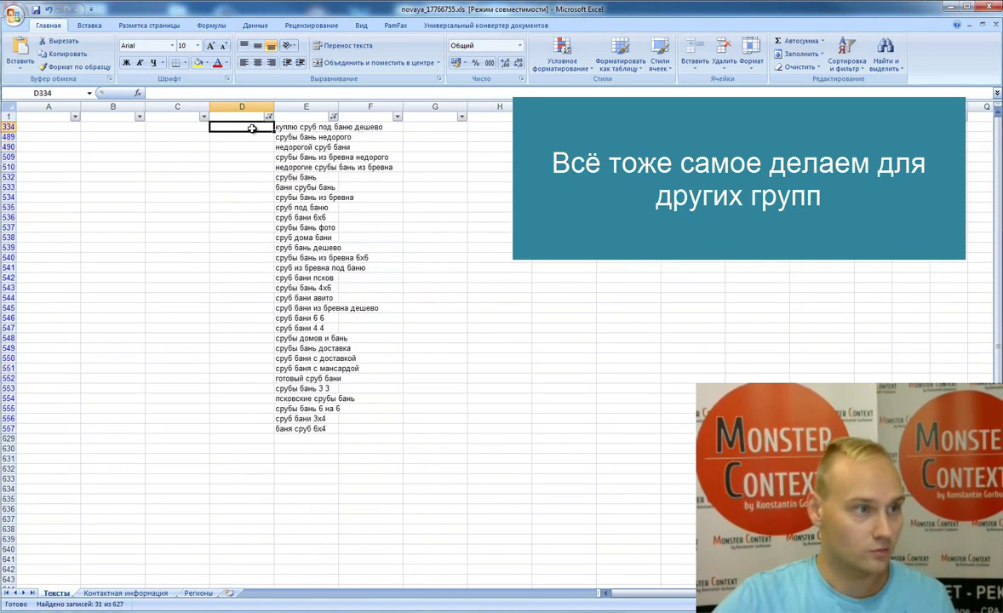
left_click_drag(269, 131, 264, 391)
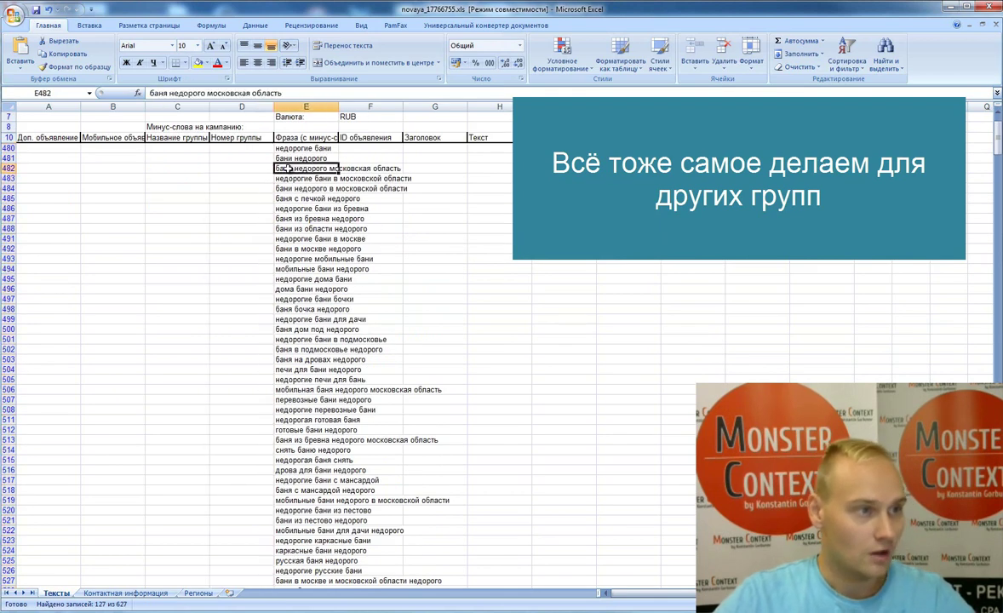
Delete rows 482 to 484, which hold the "недорого" phrases for the Moscow region.
right_click(64, 183)
left_click(94, 265)
left_click(241, 201)
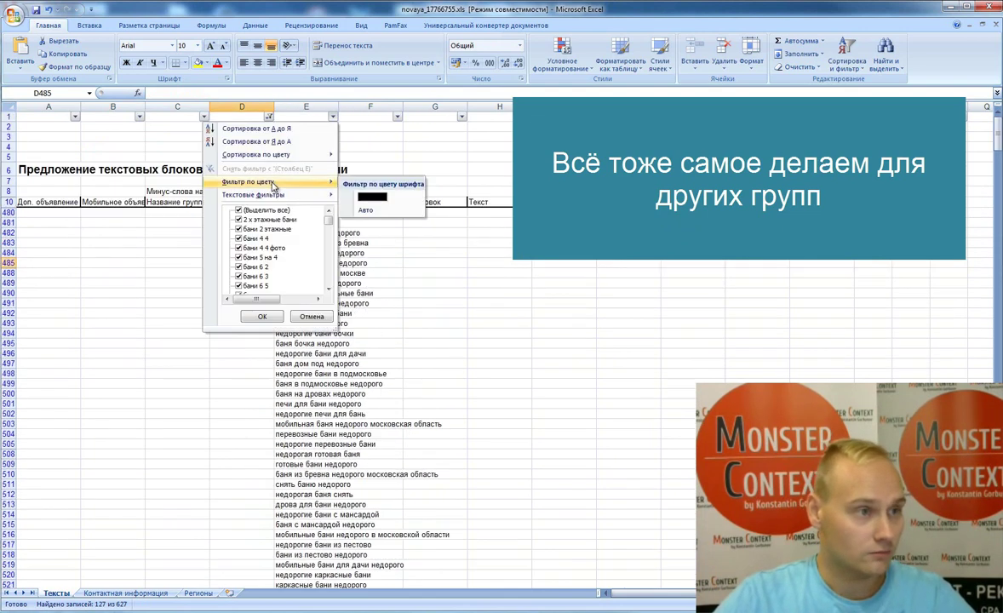
Filter column E to phrases containing "строительство" and fill group number 10 from D526 down beside them.
mouse_move(256, 194)
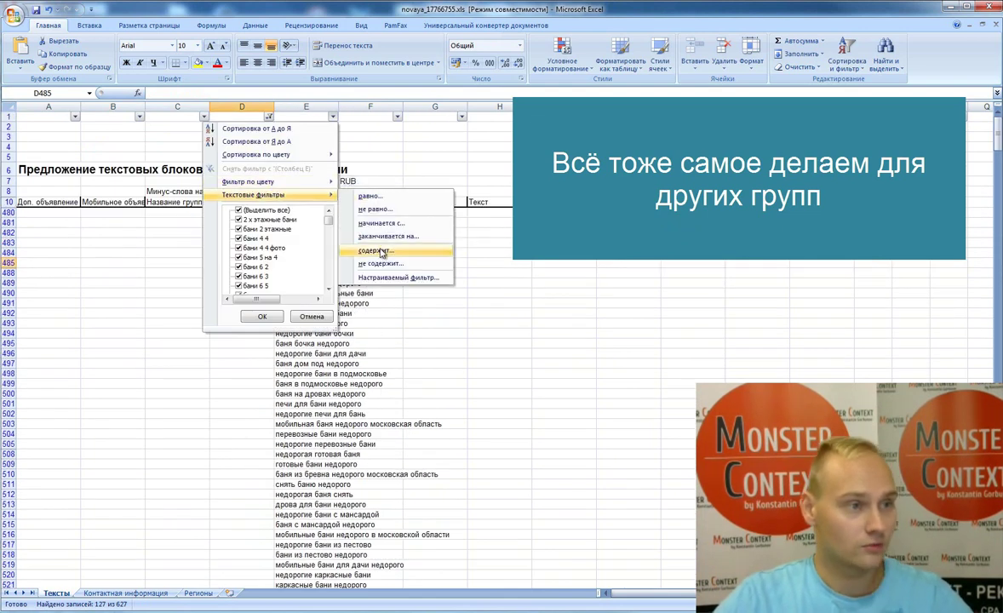
left_click(366, 251)
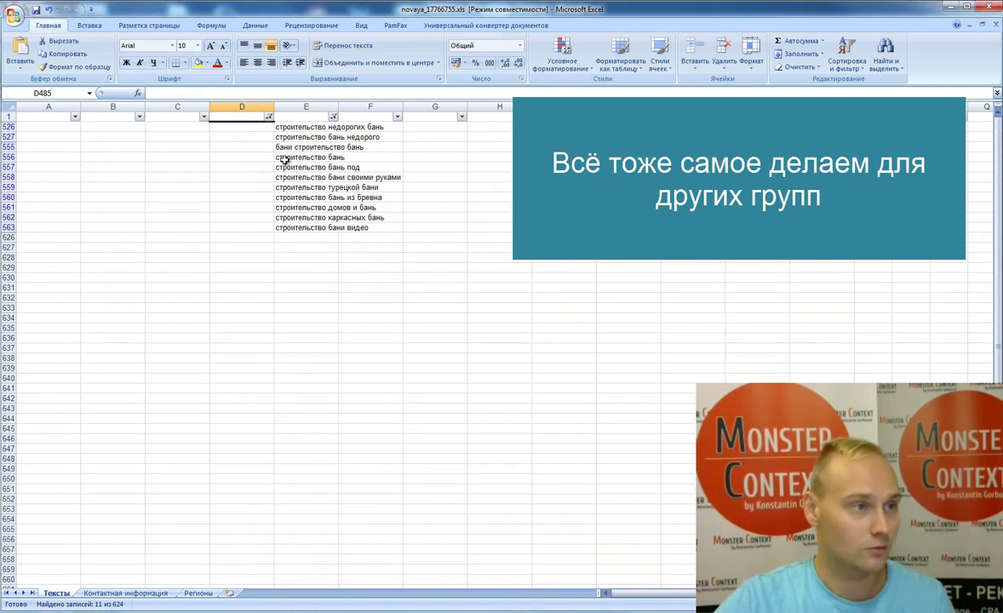
left_click(242, 126)
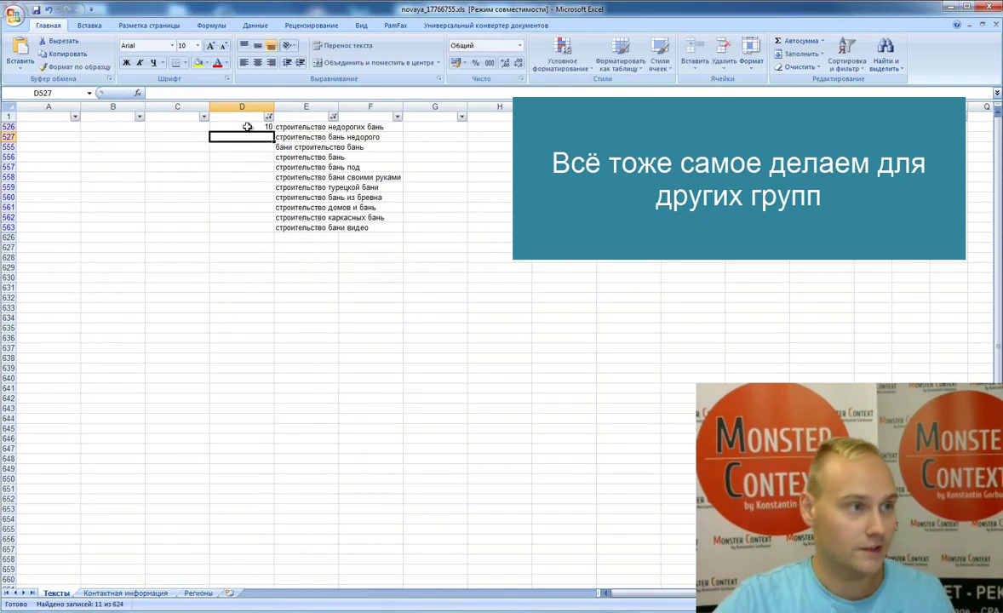
key("ctrl+shift+Down")
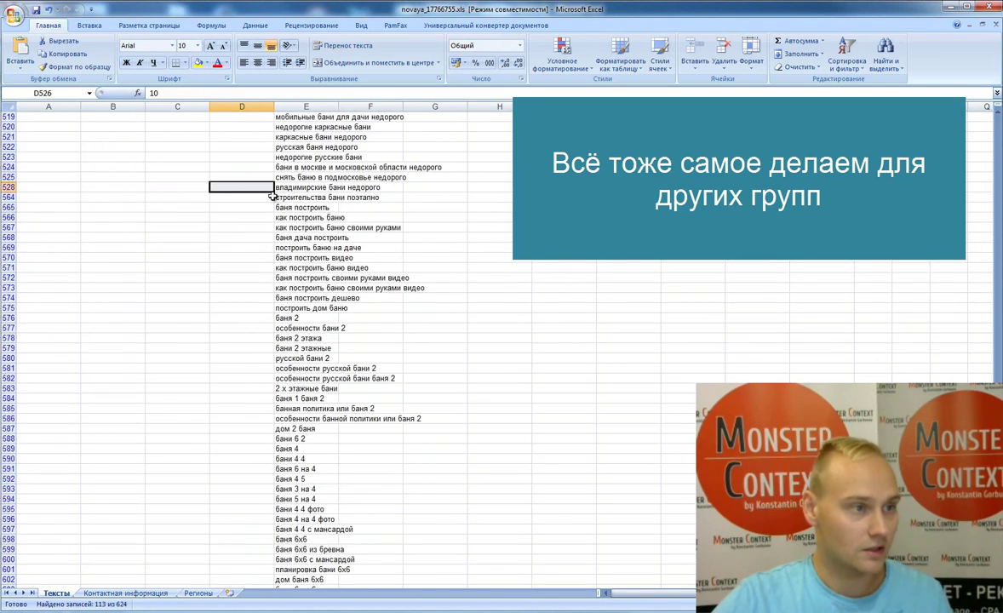
Enter group number 11 in D584 and fill it down to D612 beside the bath-size phrases.
scroll(278, 220, "down", 8)
left_click(253, 167)
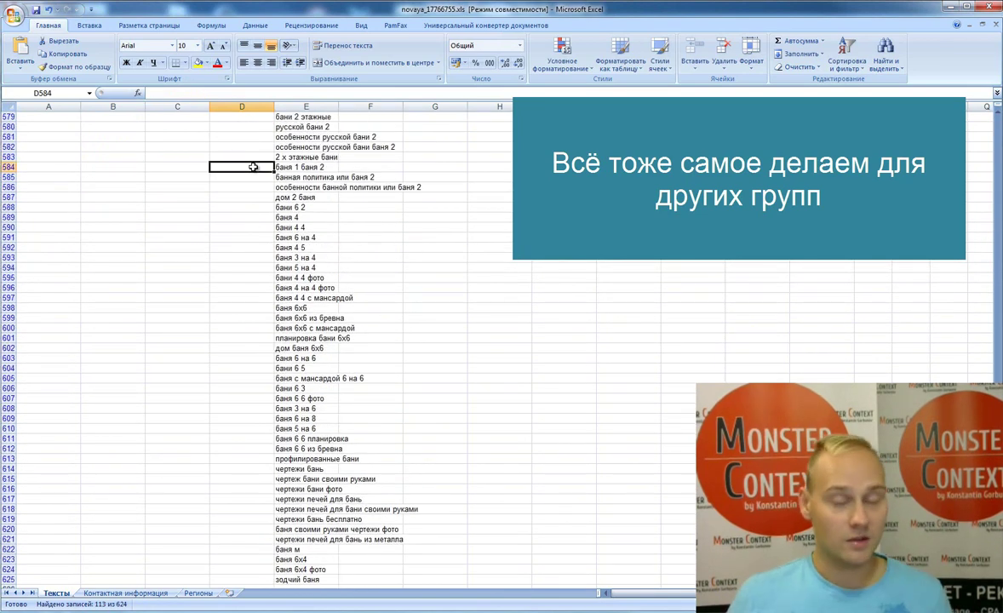
type("11")
key("ctrl+Return")
left_click_drag(274, 171, 269, 459)
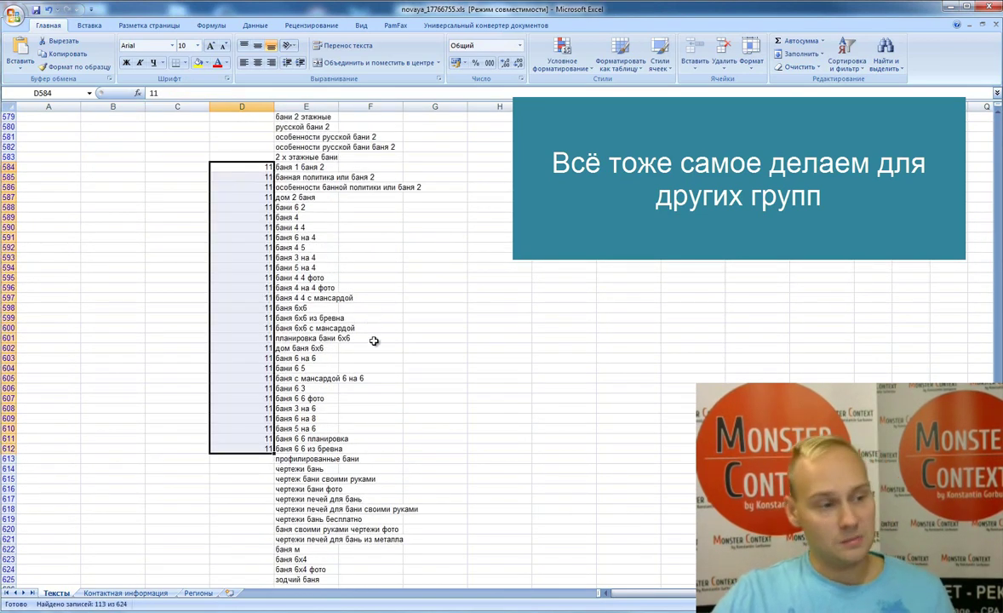
Enter group number 12 beside the first "чертежи" phrase and fill it down the rows below.
scroll(371, 324, "down", 5)
left_click(242, 307)
type("12")
key("ctrl+Return")
left_click_drag(274, 312, 281, 433)
Enter group number 11 beside a phrase near the end of the list and in D576 beside "баня 2".
left_click(242, 408)
type("11")
scroll(296, 297, "up", 12)
left_click(257, 290)
scroll(257, 295, "up", 20)
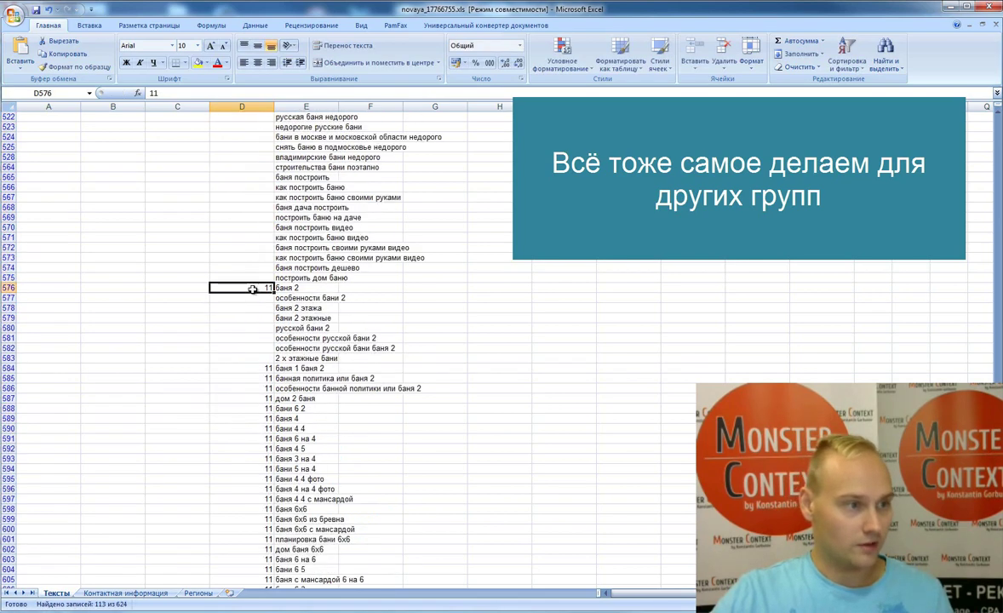
Fill group number 14 from D480 down beside the remaining "недорого" phrases.
left_click(241, 212)
left_click_drag(273, 217, 242, 558)
scroll(385, 343, "up", 12)
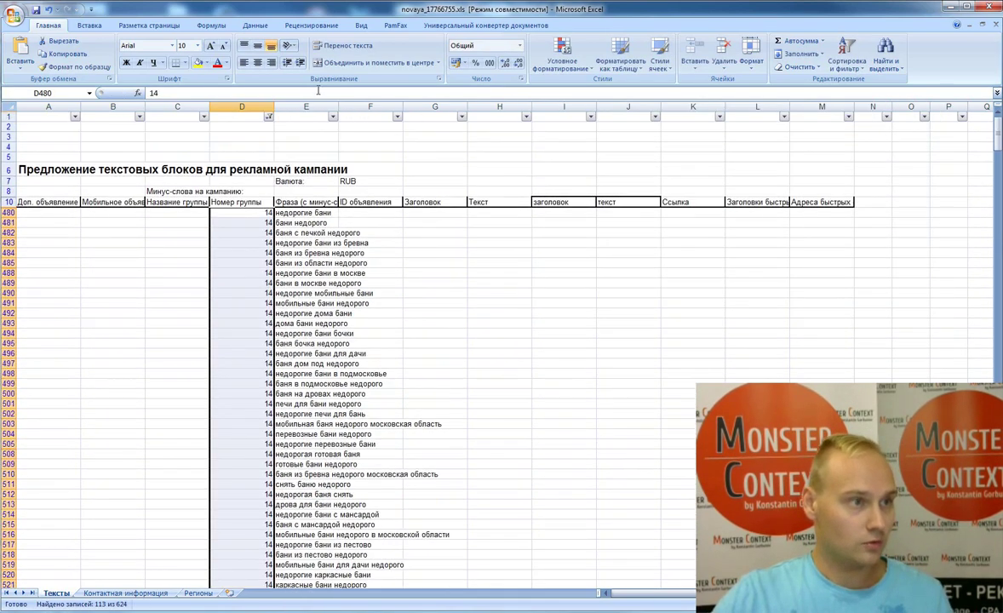
Filter the Номер группы column to blank rows to check for ungrouped phrases, and clear that filter.
left_click(268, 115)
left_click(125, 211)
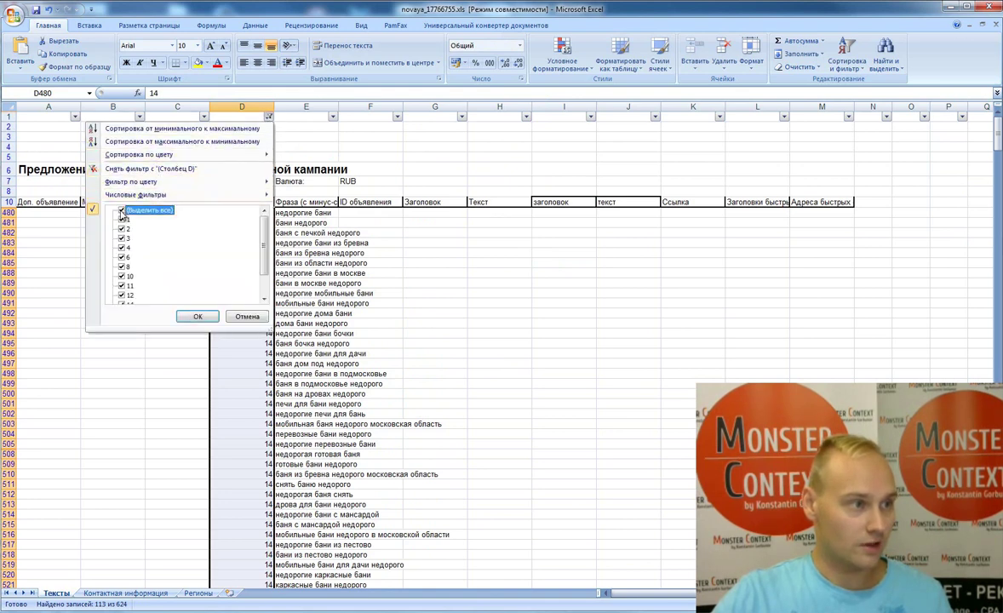
scroll(267, 246, "down", 5)
left_click(120, 281)
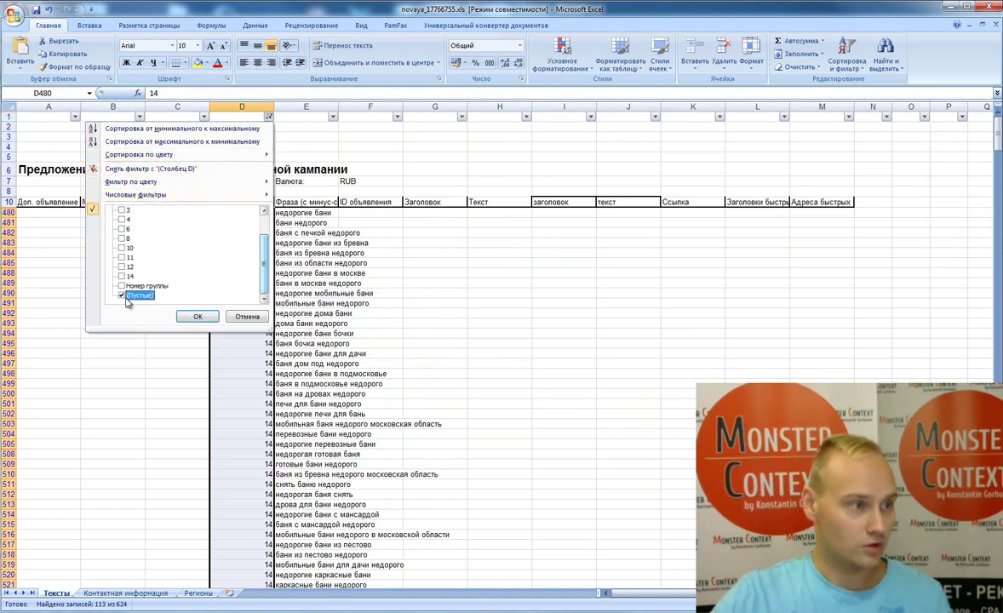
left_click(197, 316)
left_click(268, 116)
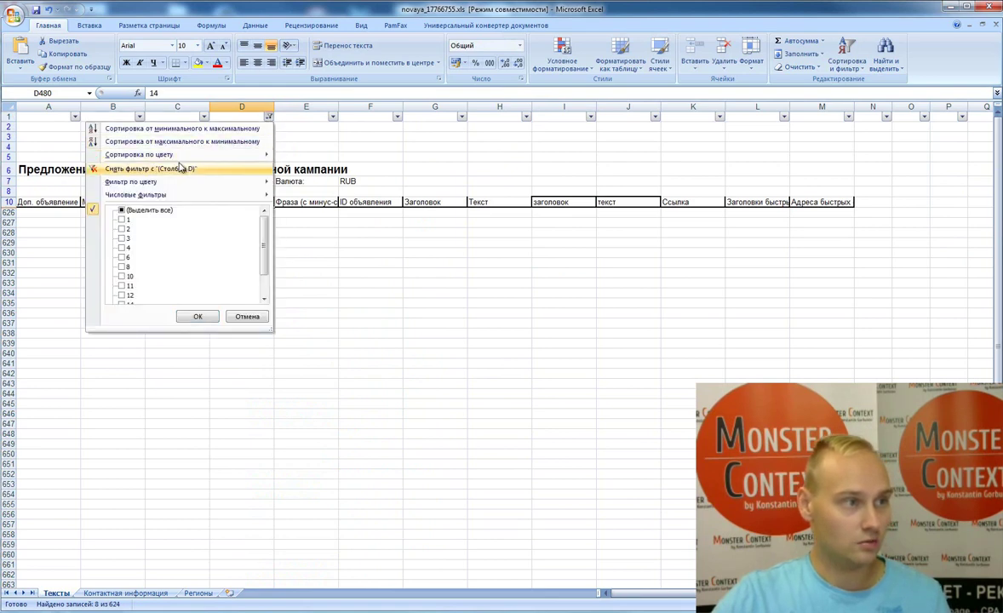
left_click(186, 166)
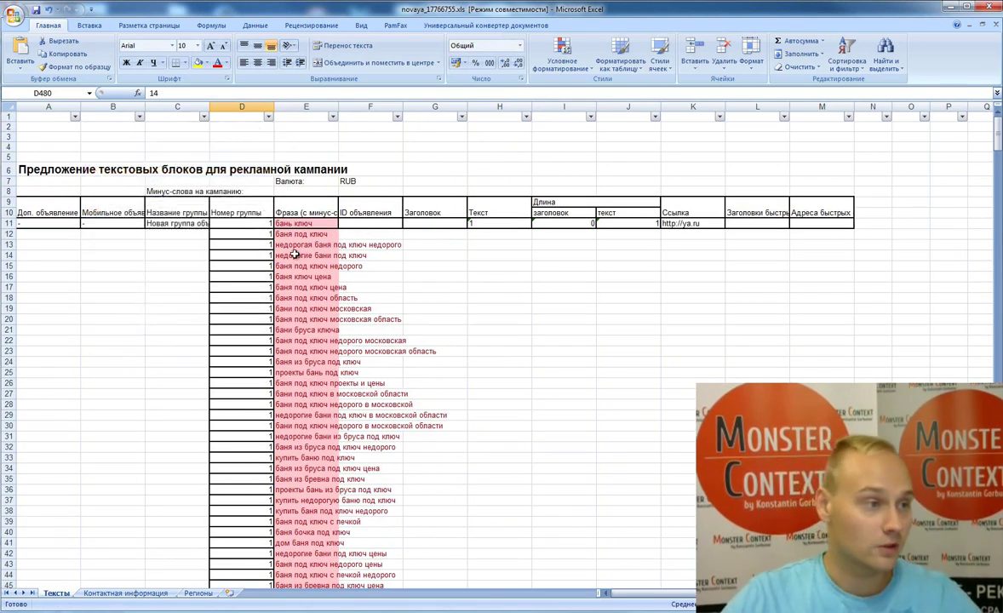
Look through the grouped phrases and the headline, link and quick-link cells of the template's first ad row.
scroll(285, 256, "down", 12)
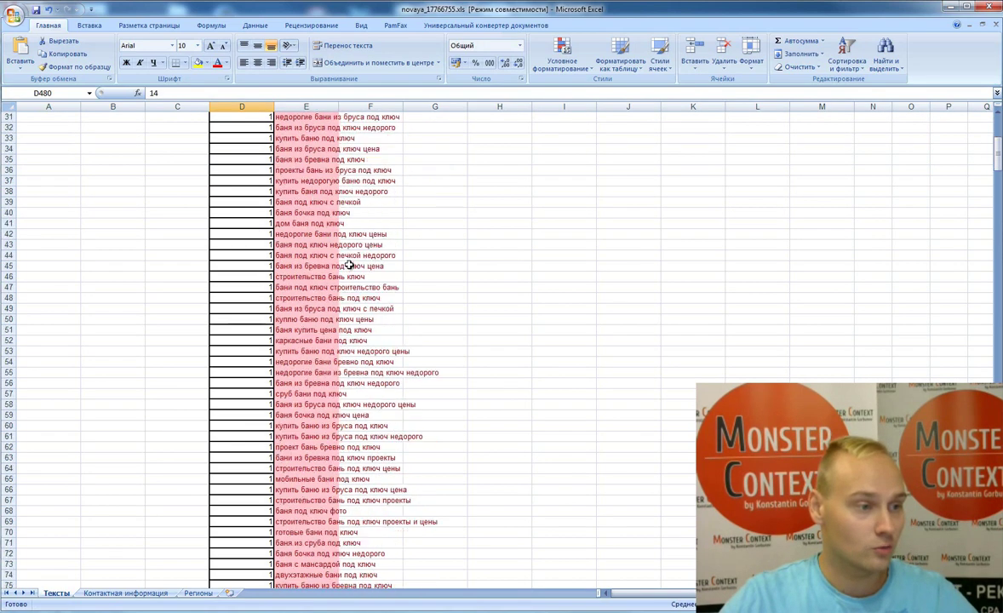
scroll(389, 241, "up", 9)
scroll(390, 241, "up", 3)
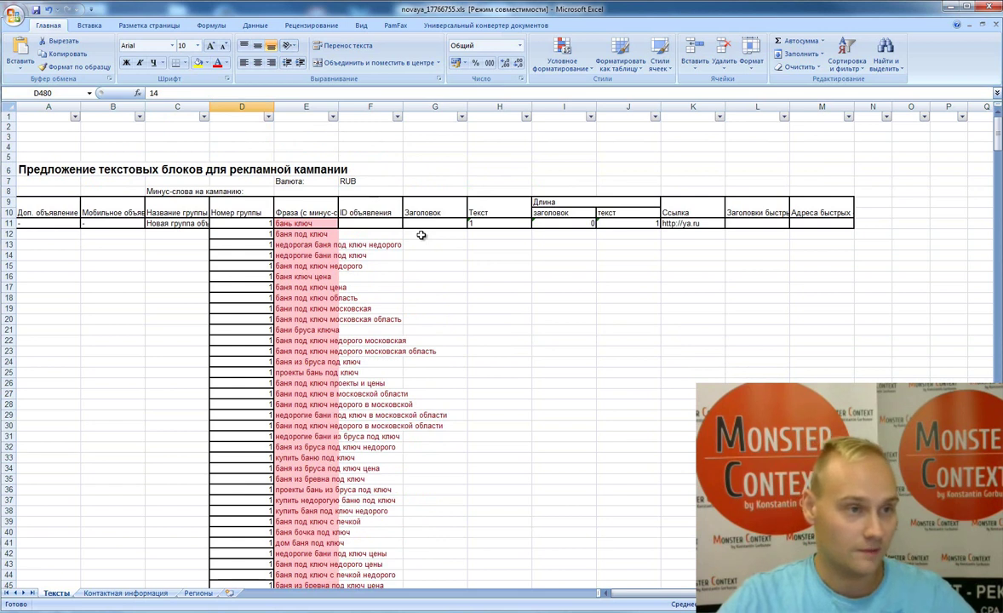
left_click(689, 224)
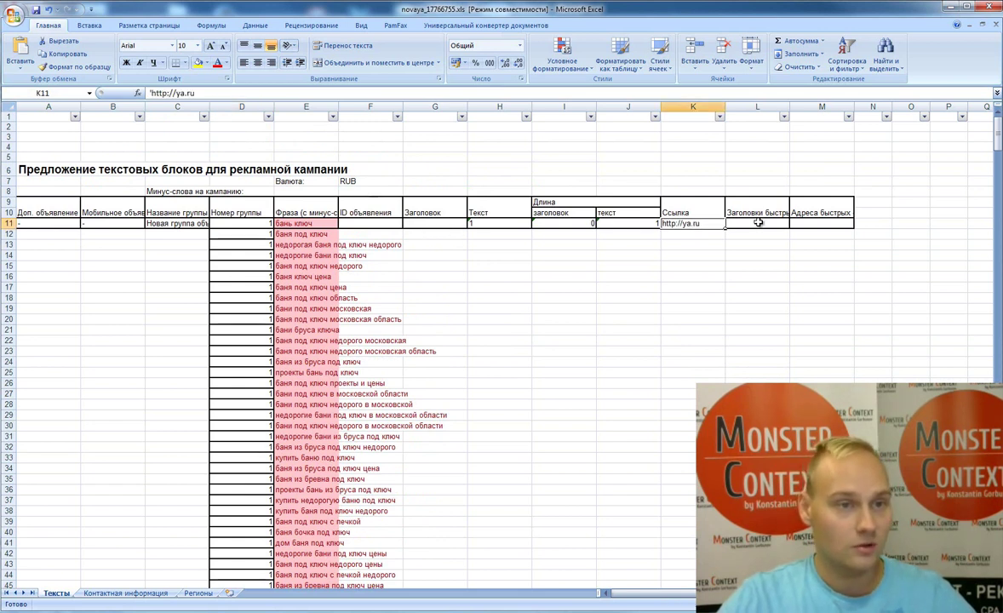
left_click(748, 223)
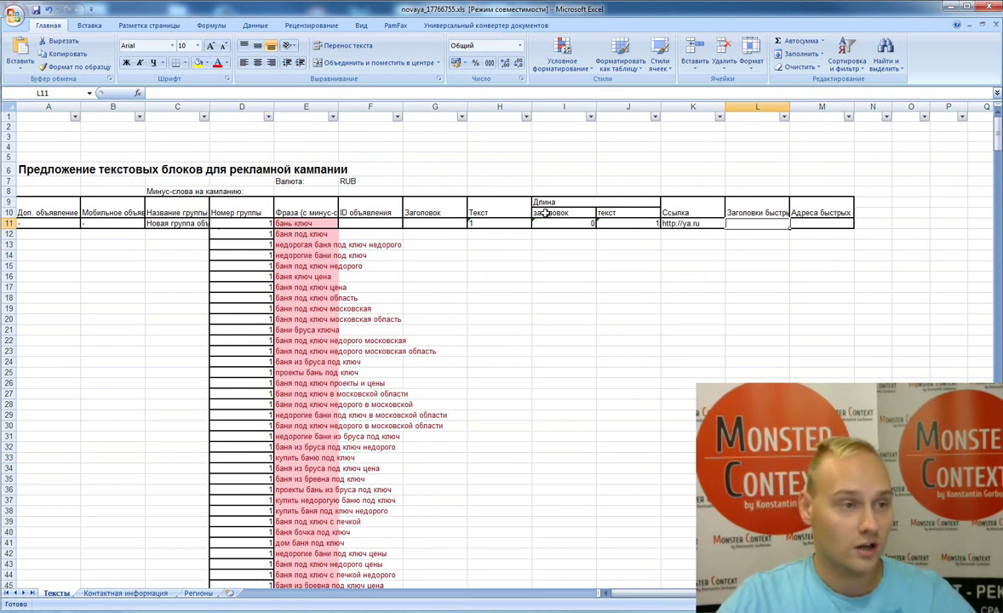
left_click(416, 220)
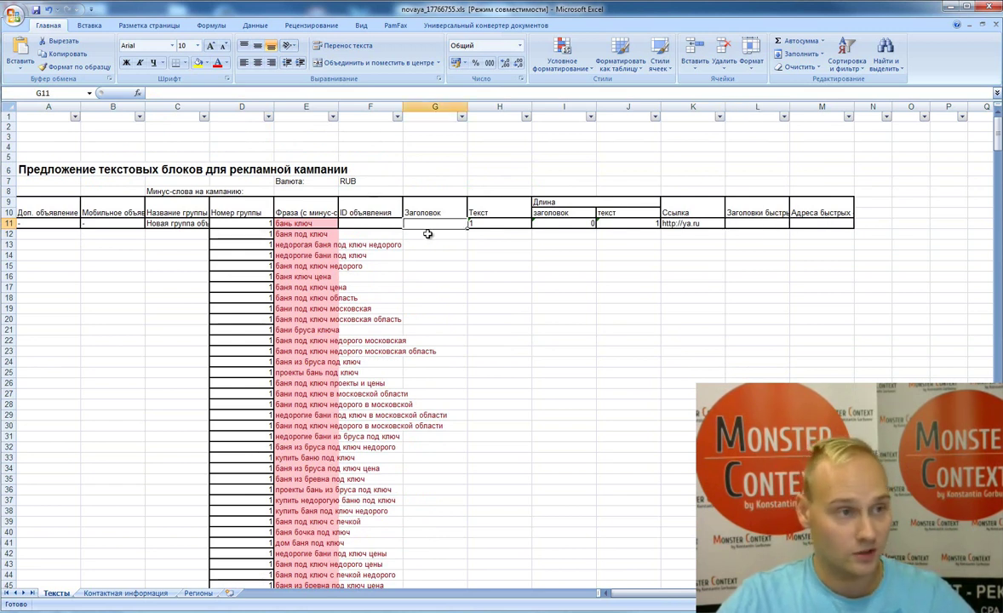
left_click(446, 232)
scroll(443, 341, "down", 20)
scroll(261, 297, "up", 15)
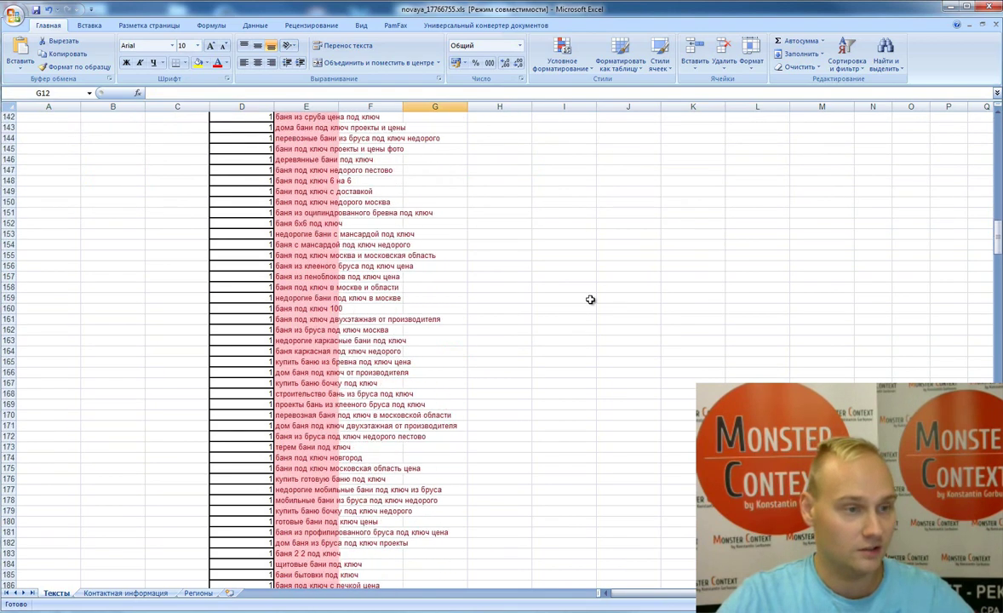
scroll(452, 314, "up", 14)
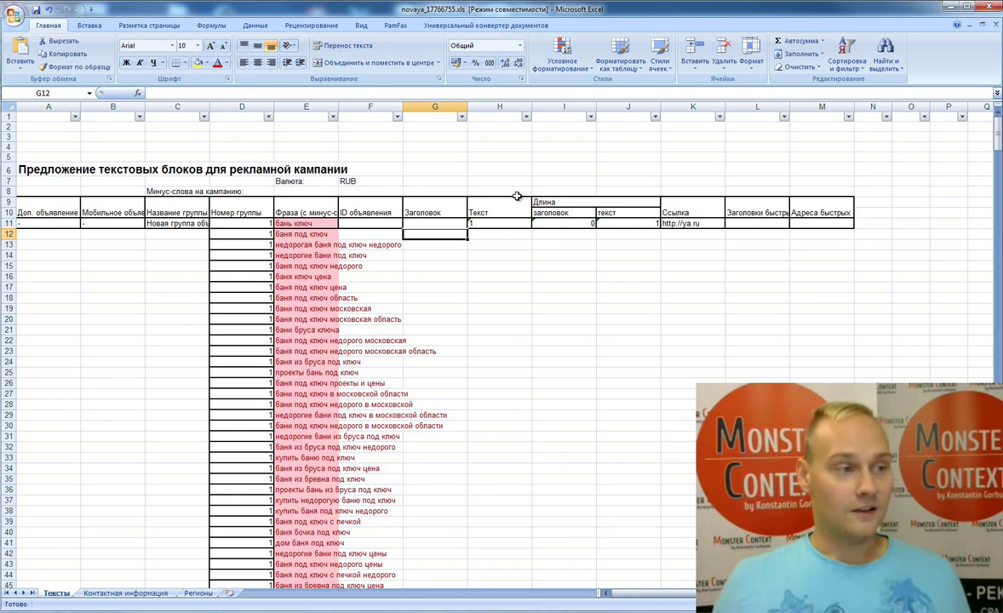
Clear the sample contents of the Название группы and Текст cells in row 11.
left_click(177, 224)
key("Delete")
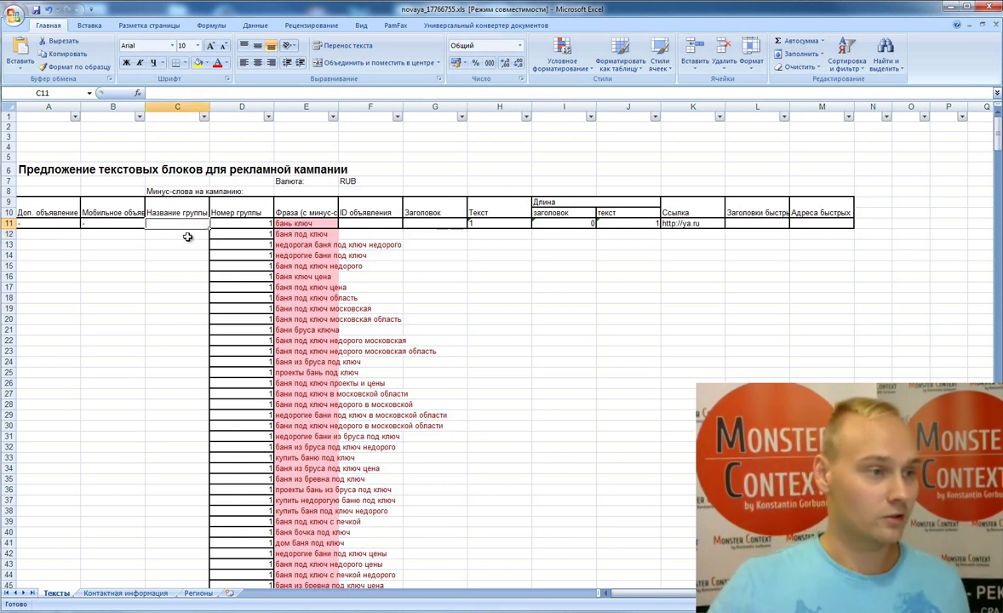
left_click(432, 223)
left_click(480, 224)
key("Delete")
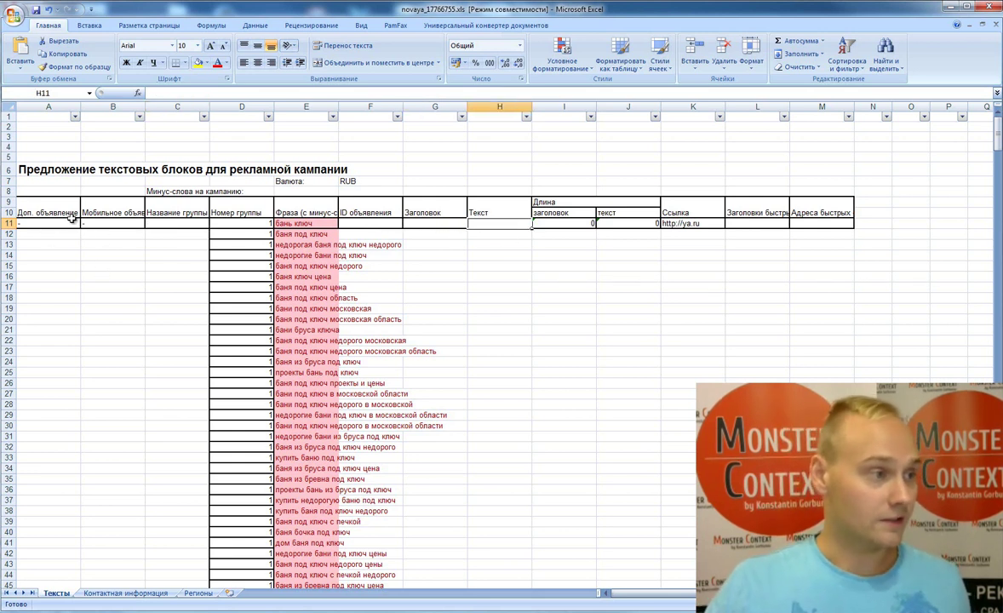
Delete the entire ID объявления column from the template.
left_click(438, 221)
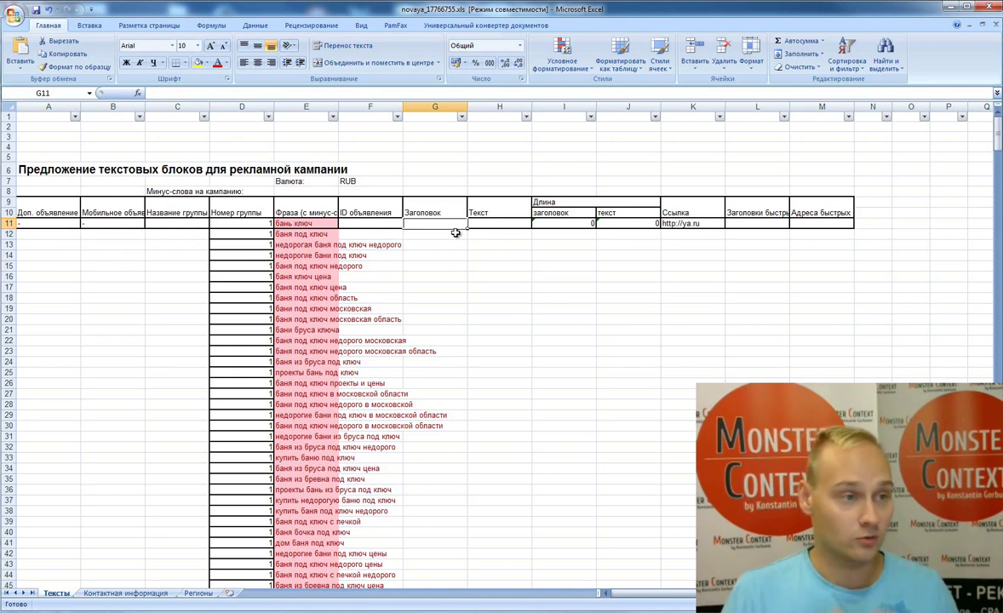
left_click(389, 104)
right_click(389, 105)
left_click(404, 172)
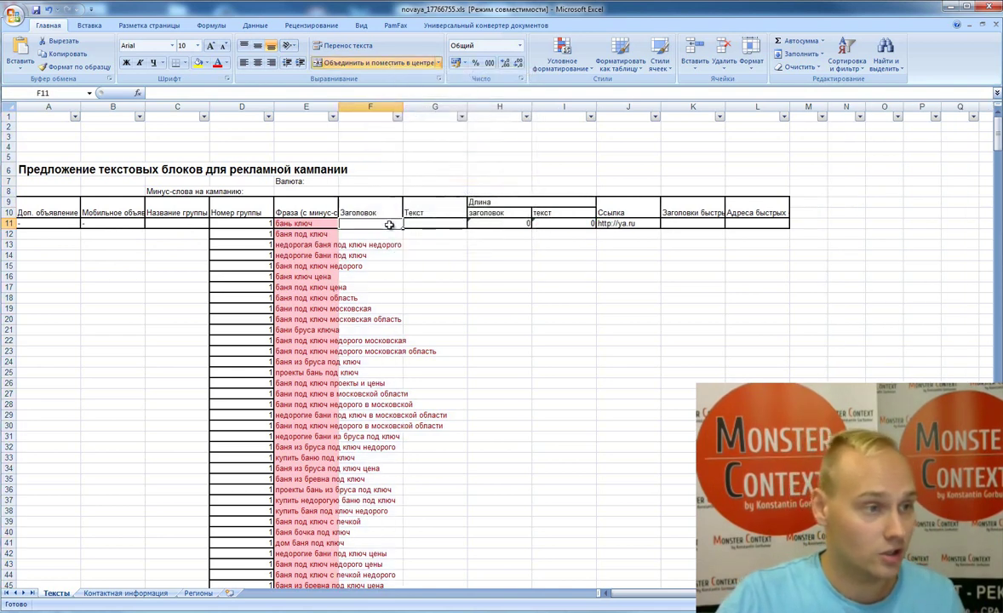
Enter the headline "Бани под ключ" in the Заголовок cell F11.
left_click(389, 223)
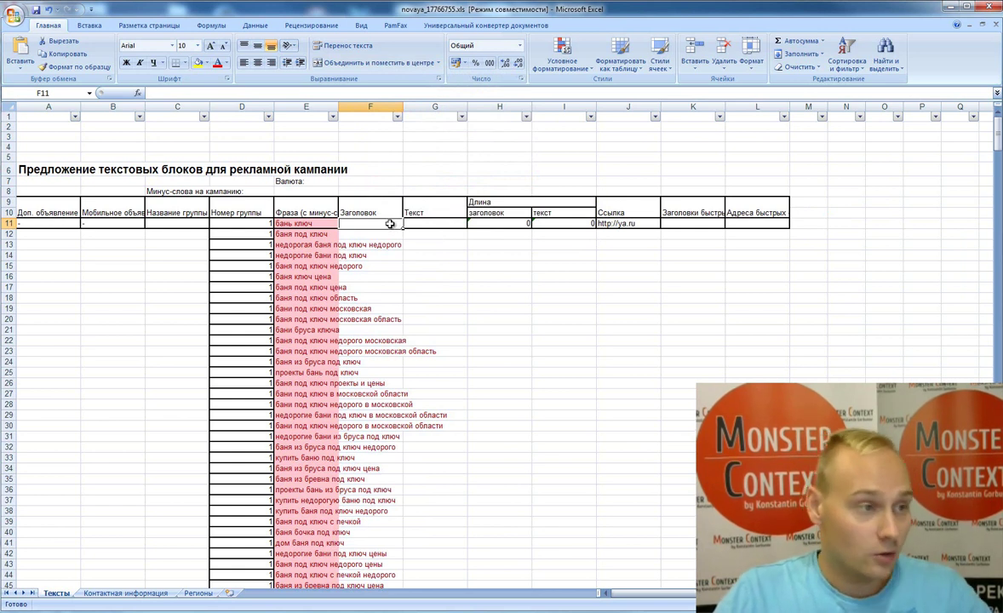
type("Бани под ключ")
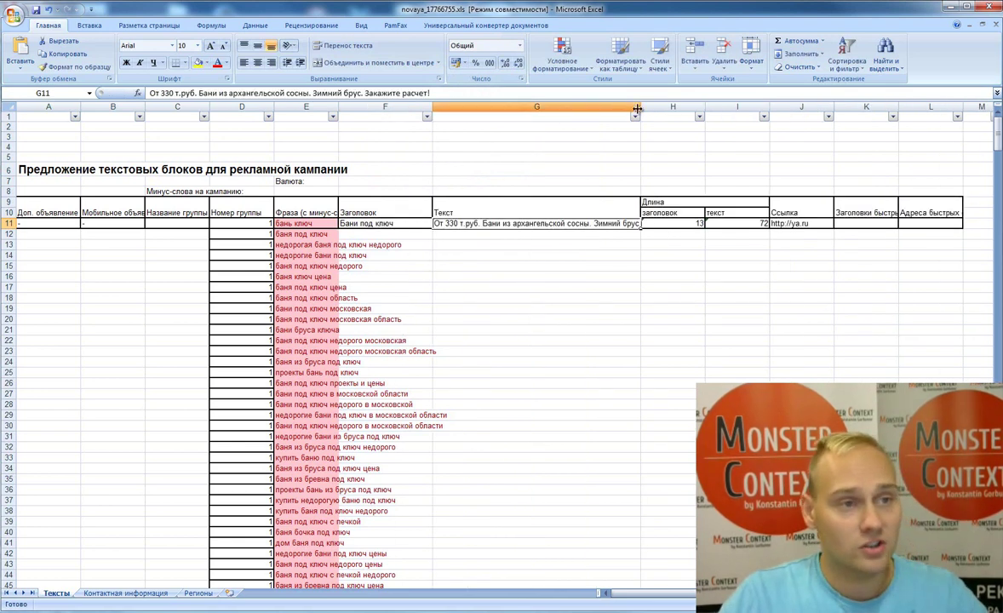
Widen the Текст column and change the headline in F11 to "Бани под ключ!".
left_click_drag(637, 108, 760, 106)
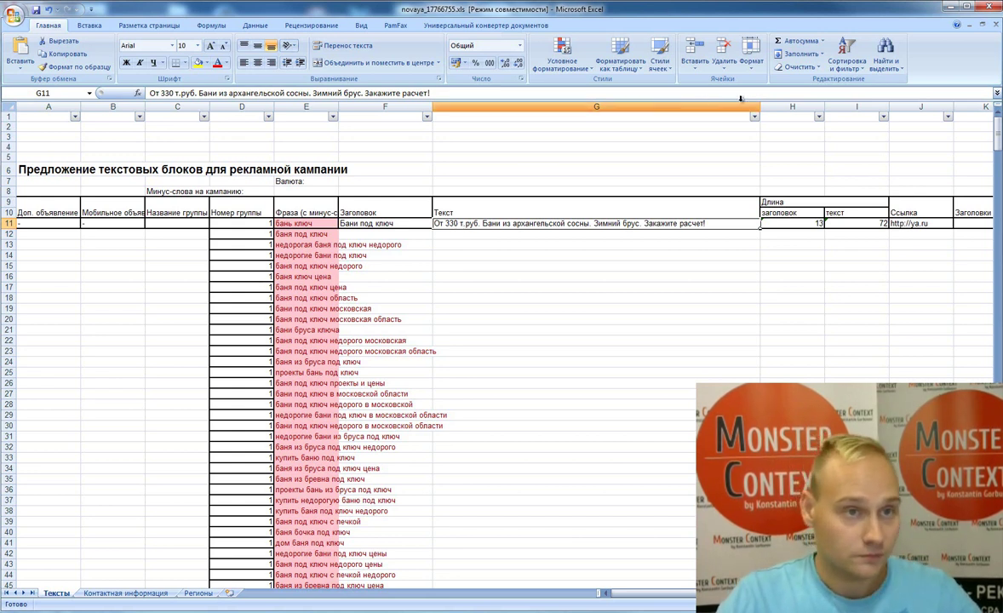
left_click_drag(756, 110, 687, 111)
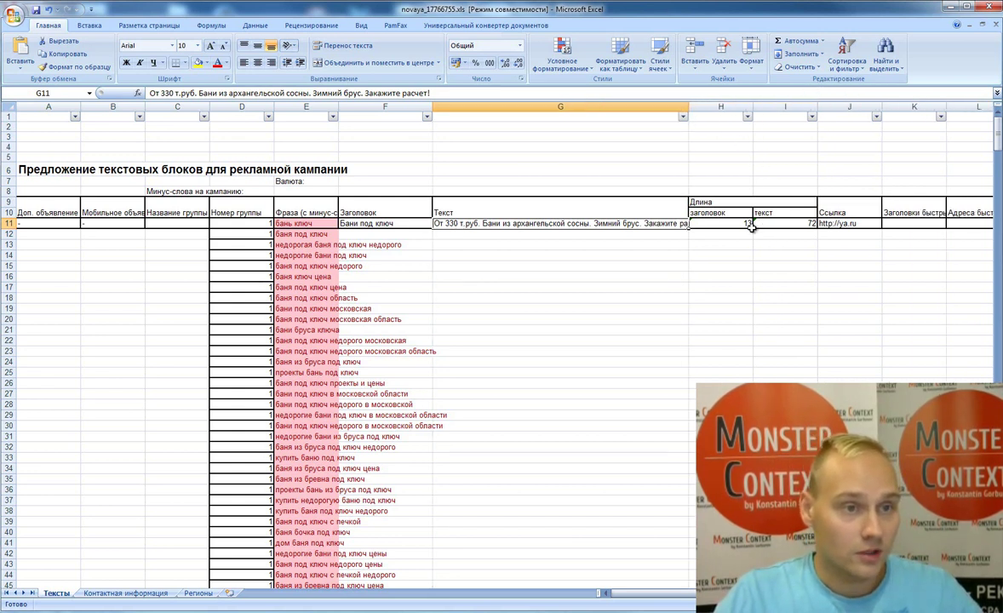
left_click(398, 223)
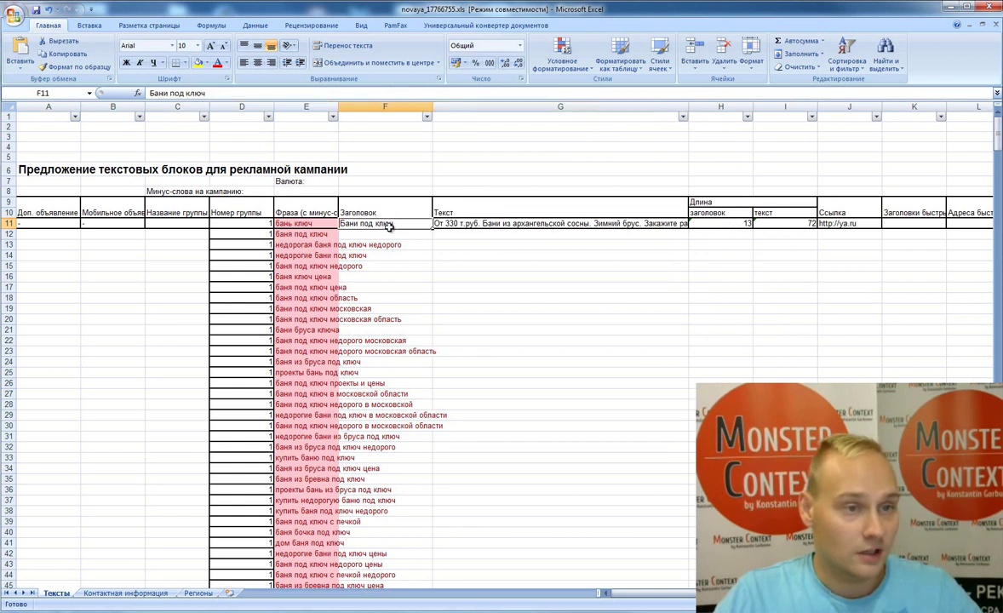
double_click(402, 223)
type("!")
left_click(506, 236)
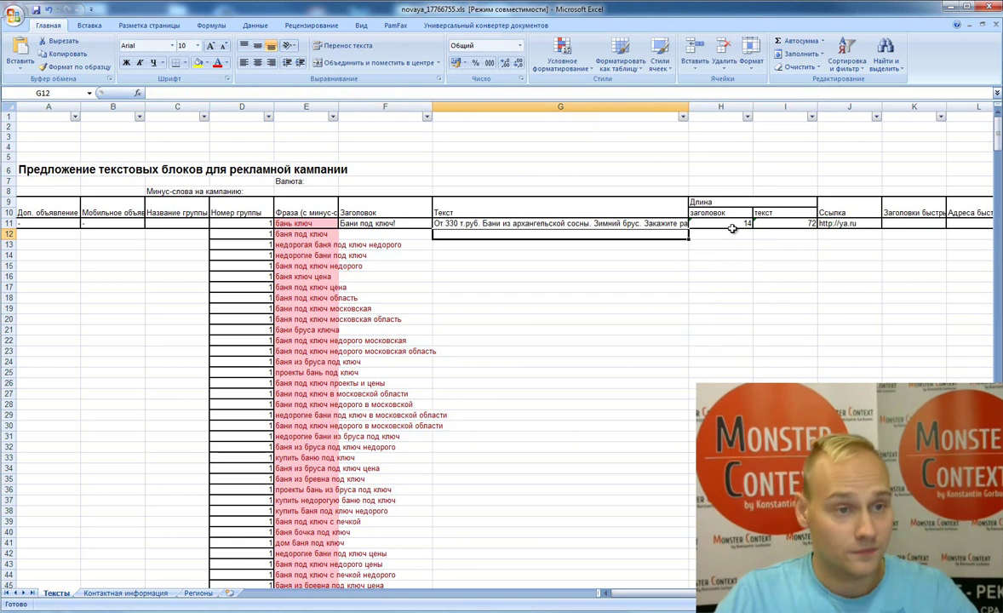
Copy the row 11 headline into the Название группы cell C11.
left_click(796, 223)
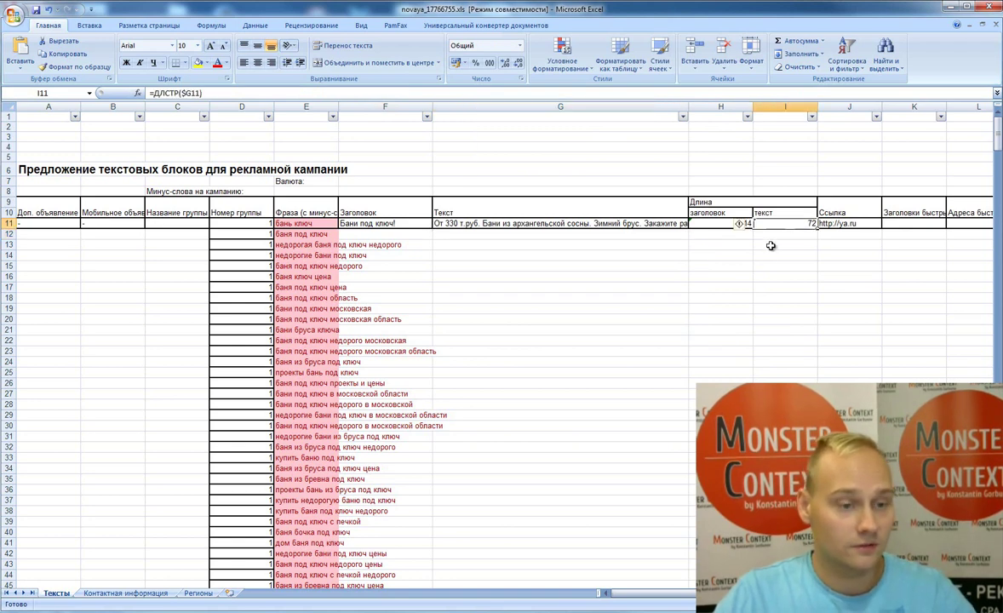
scroll(738, 223, "right", 3)
scroll(738, 223, "left", 3)
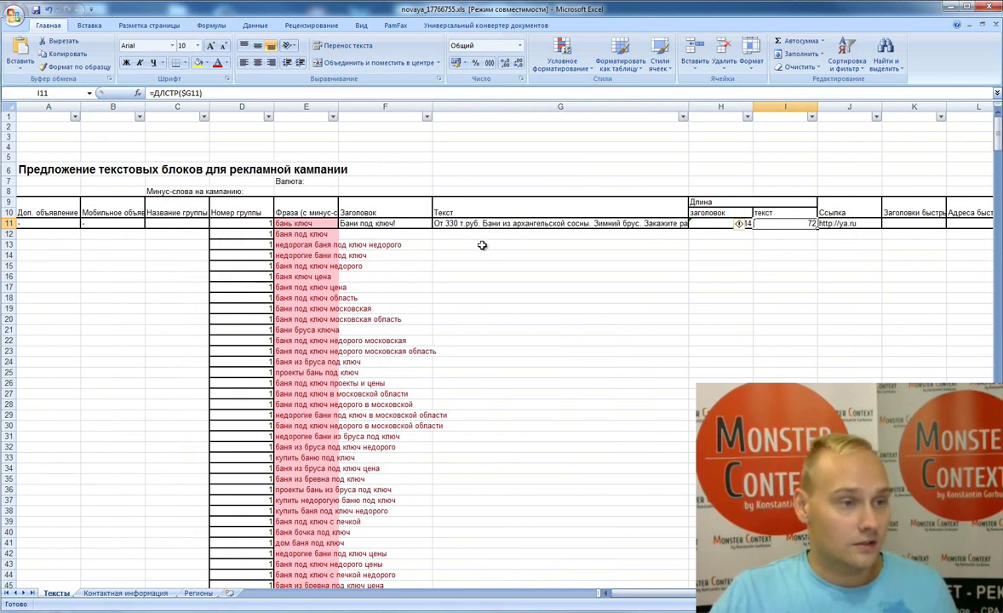
left_click(385, 223)
key("ctrl+c")
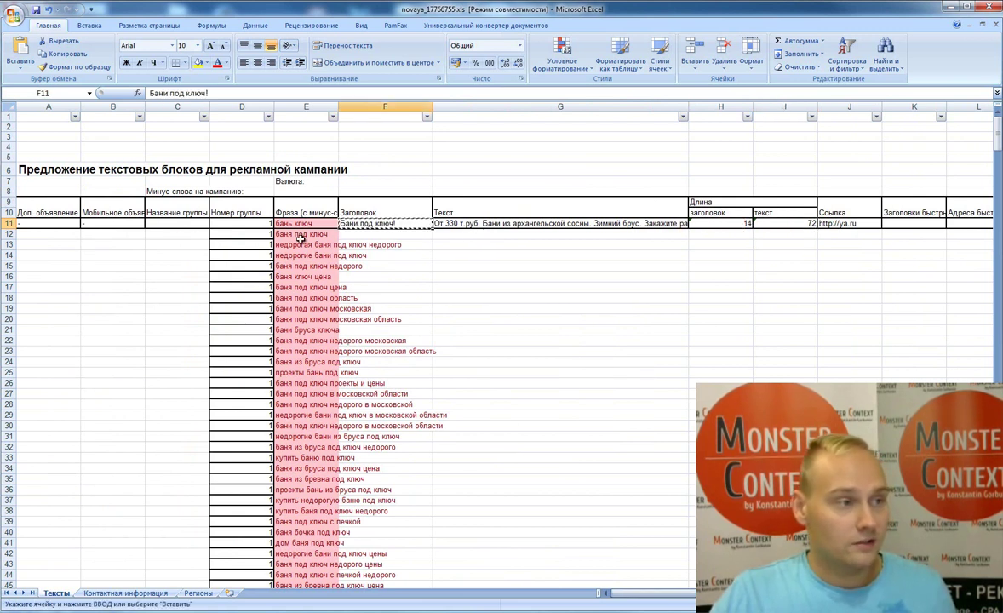
left_click(161, 223)
key("ctrl+v")
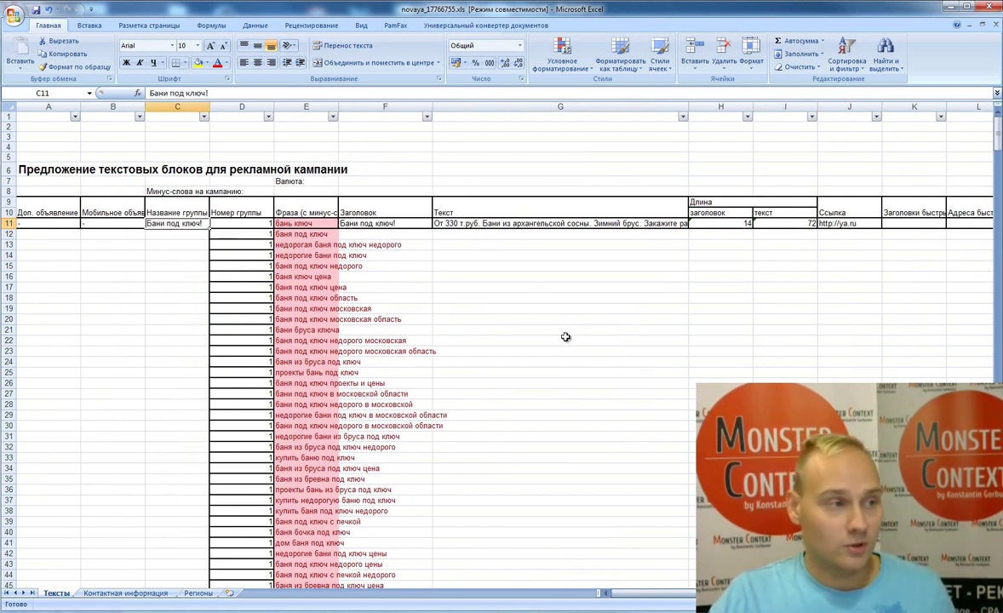
key("Escape")
Switch to the browser and open the Отдельные UTM-метки generator on adpump.ru.
left_click_drag(647, 592, 691, 592)
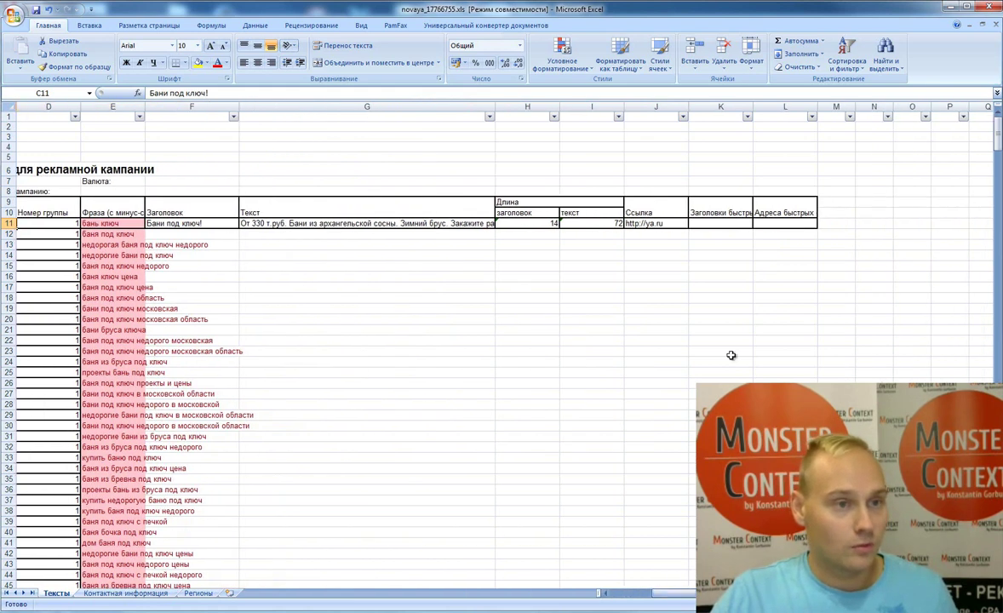
left_click(652, 223)
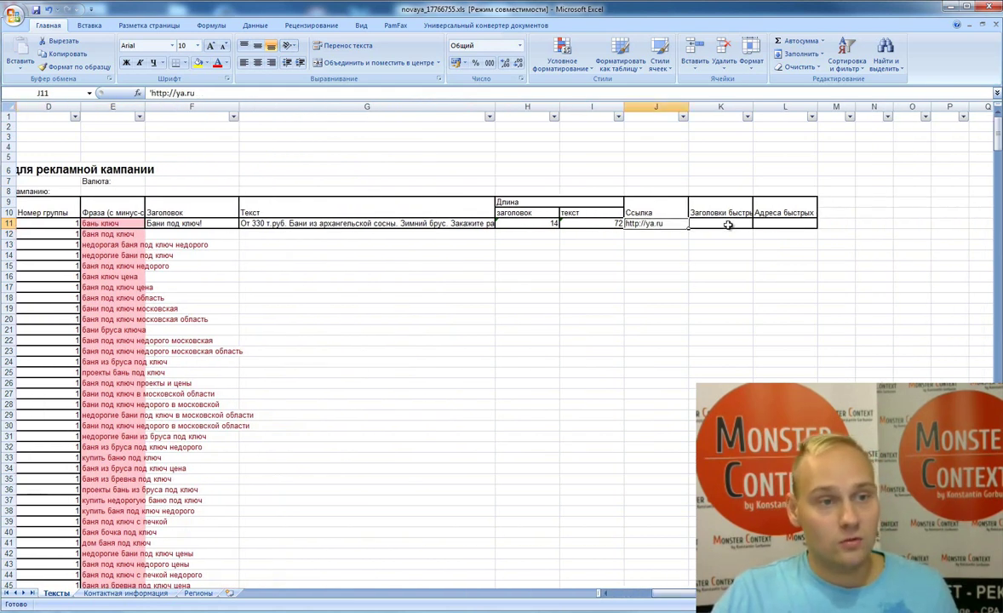
left_click(717, 223)
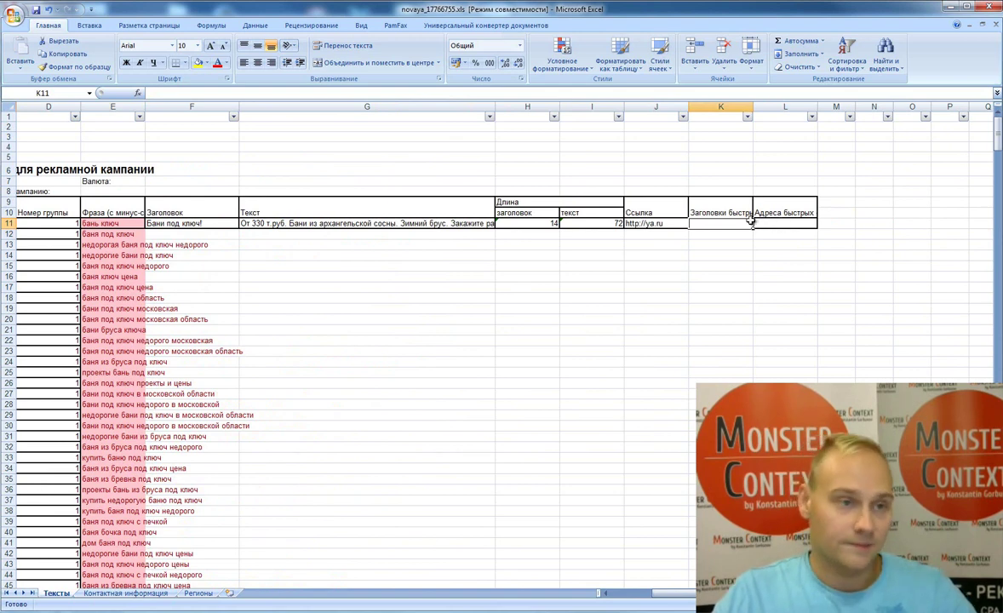
key("alt+Tab")
type("adpump")
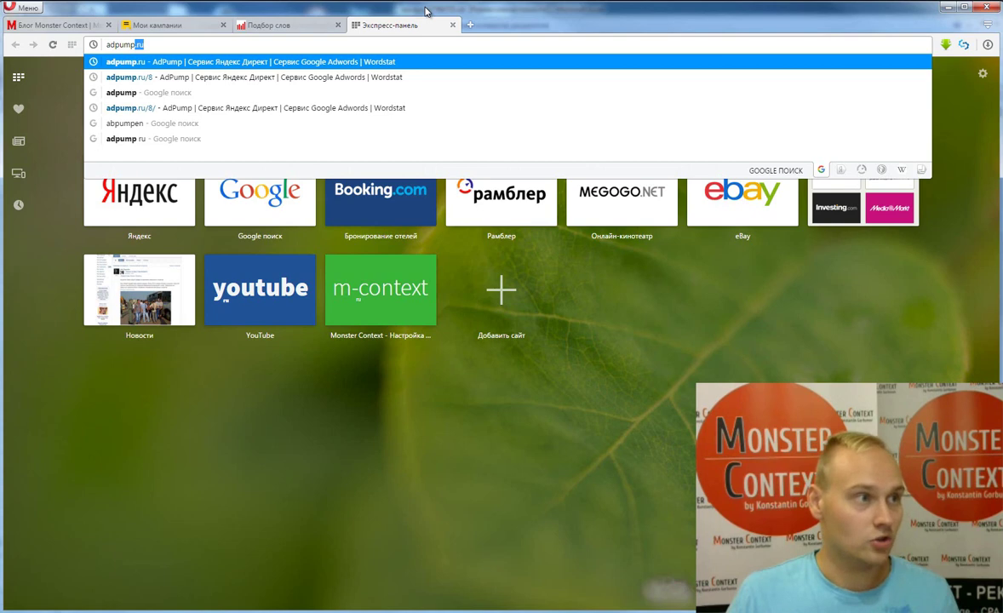
key("Return")
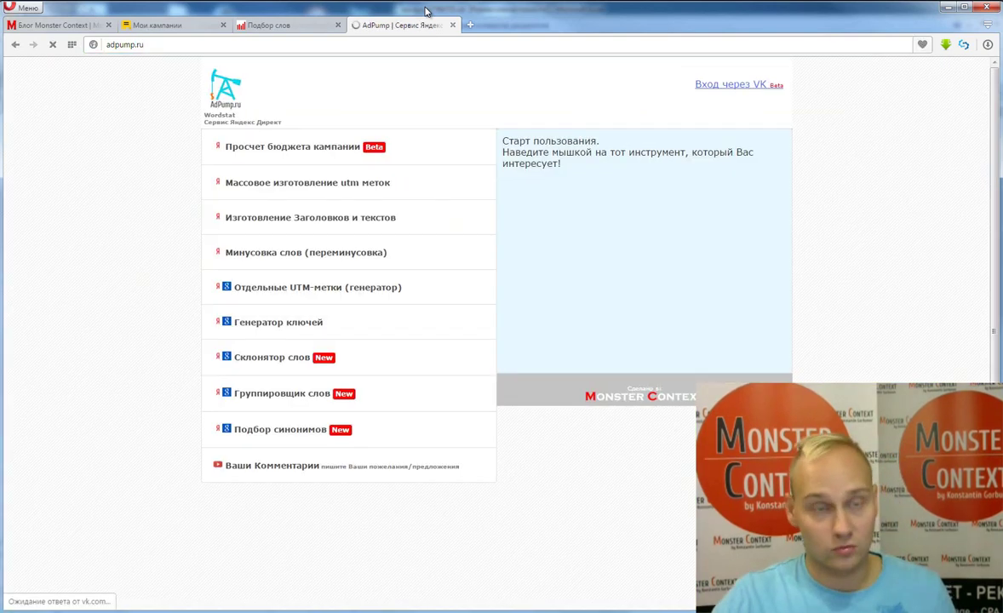
left_click(338, 291)
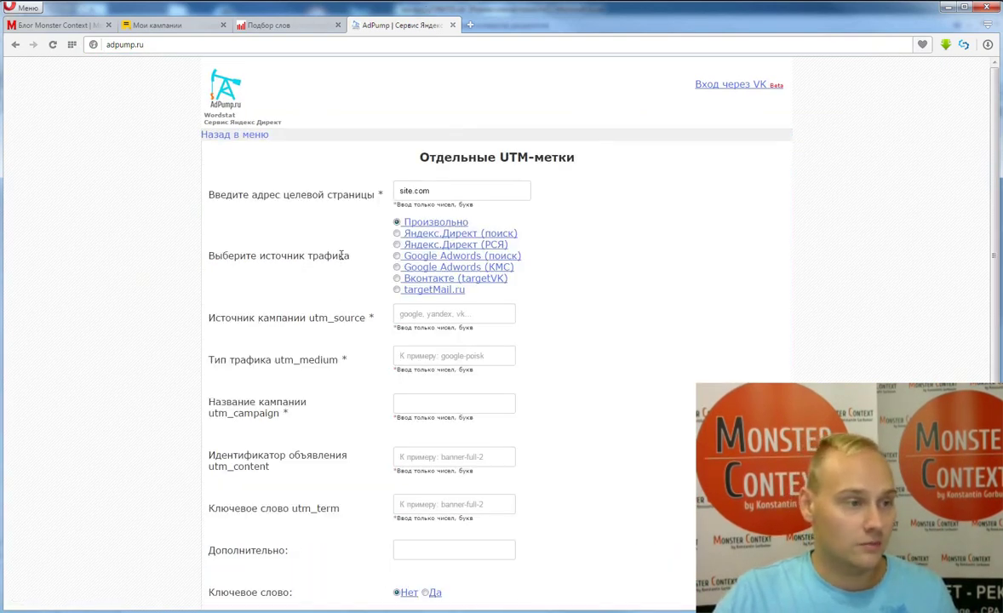
scroll(368, 262, "down", 3)
scroll(343, 264, "up", 3)
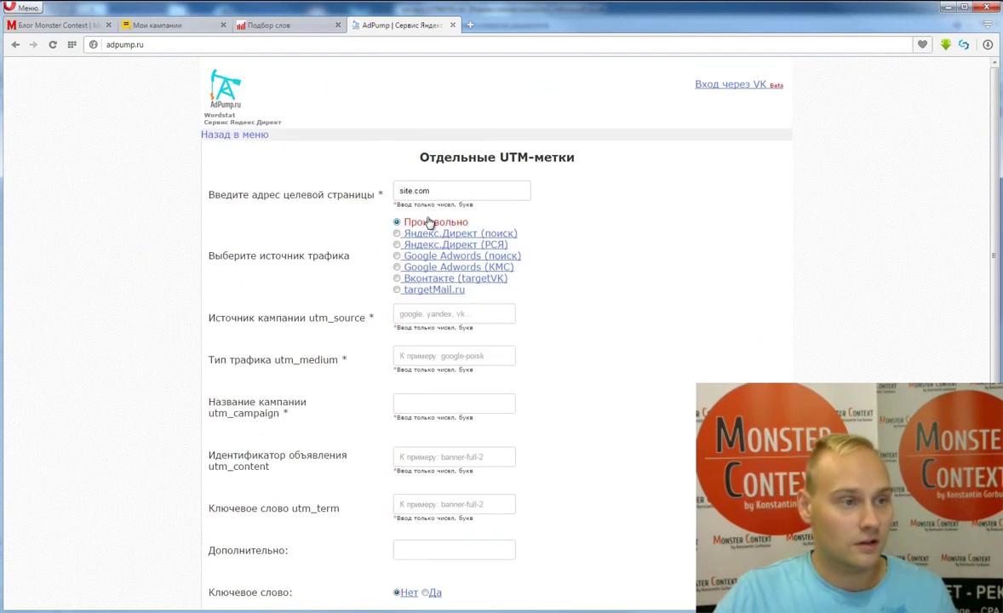
Generate a UTM link for m-context.ru with Яндекс.Директ (РСЯ) as the traffic source.
left_click(435, 247)
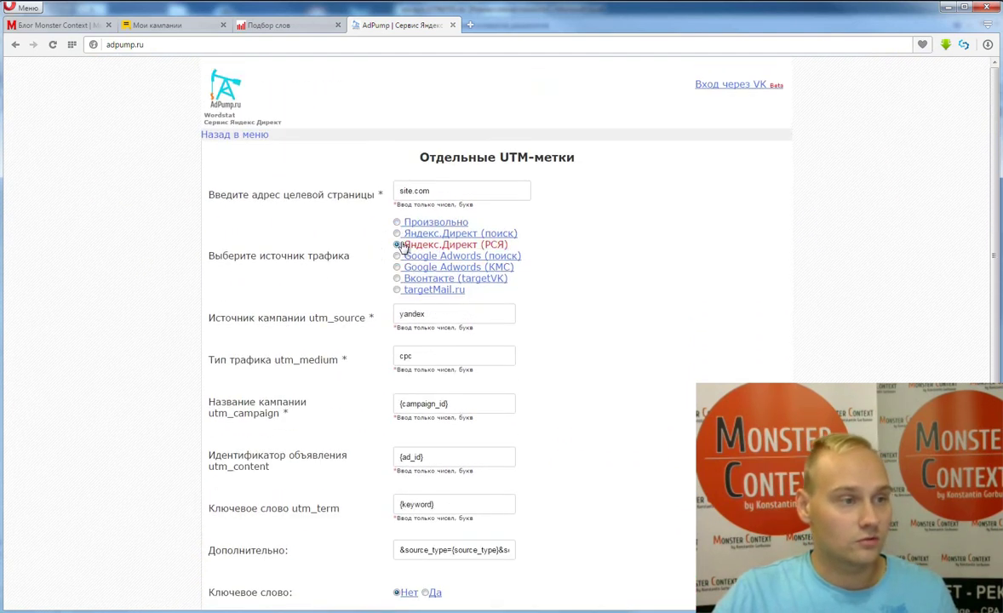
scroll(600, 249, "down", 3)
scroll(611, 244, "up", 3)
left_click_drag(466, 190, 378, 193)
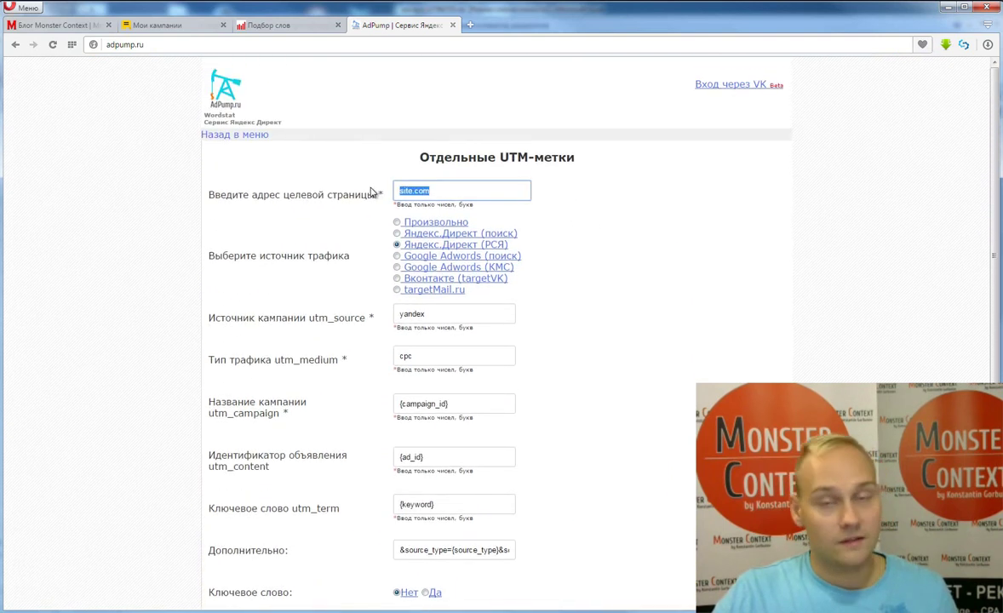
key("ctrl+v")
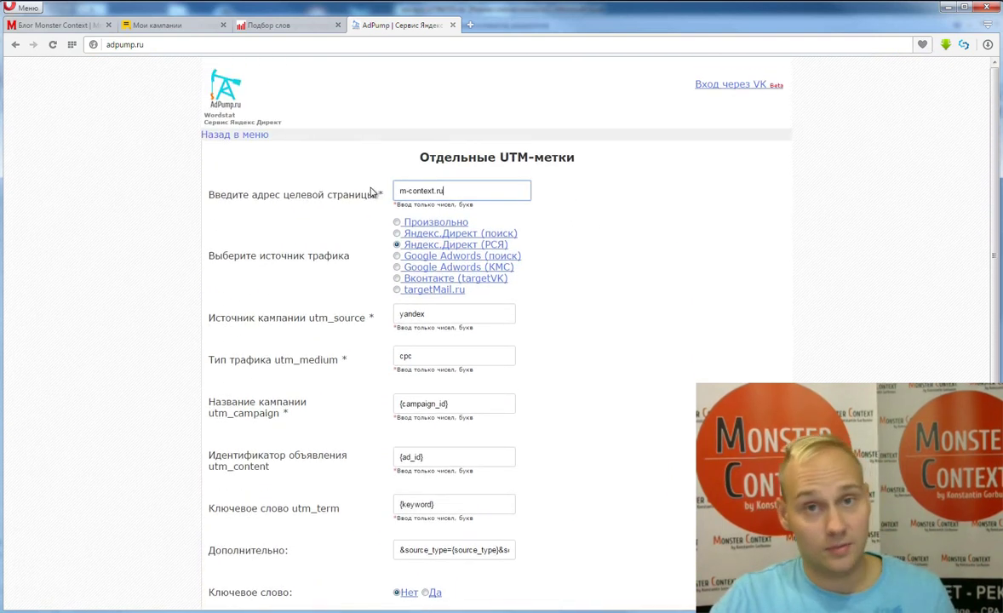
scroll(354, 255, "down", 3)
left_click(496, 394)
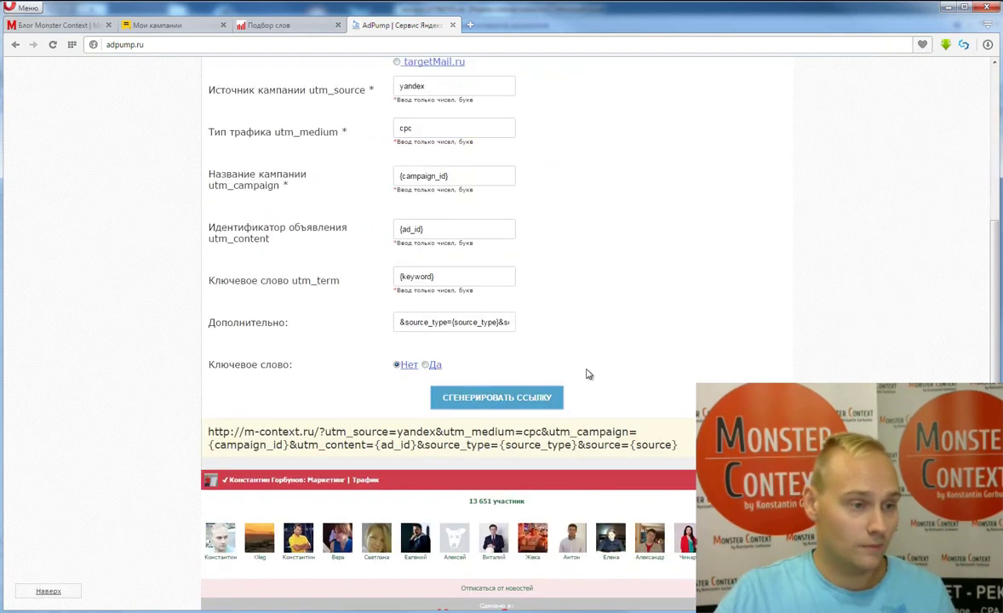
Copy the generated UTM link and replace the address in the Excel Ссылка cell J11 with it.
scroll(647, 391, "down", 1)
left_click_drag(679, 434, 204, 418)
key("ctrl+c")
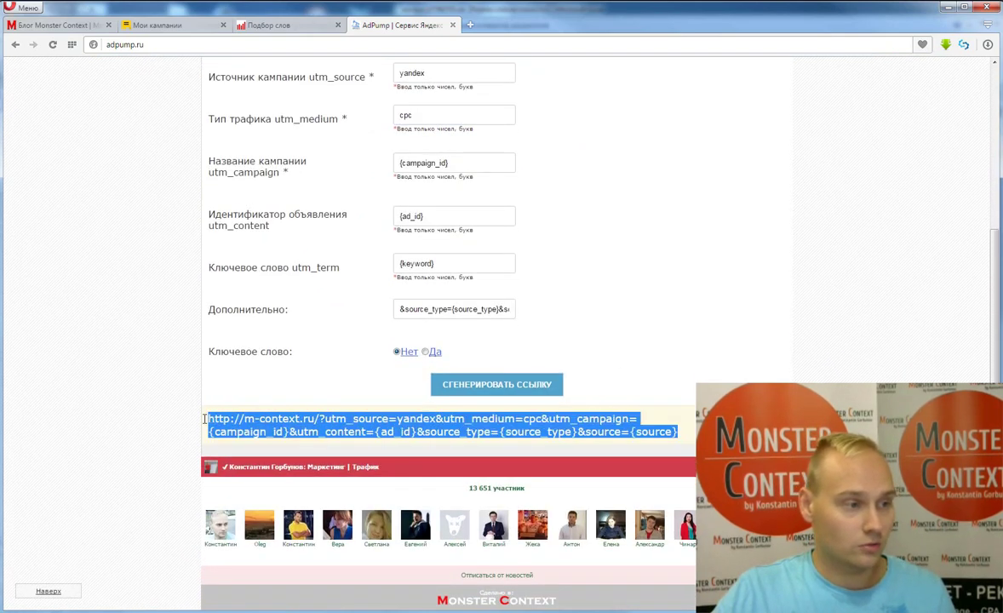
key("alt+Tab")
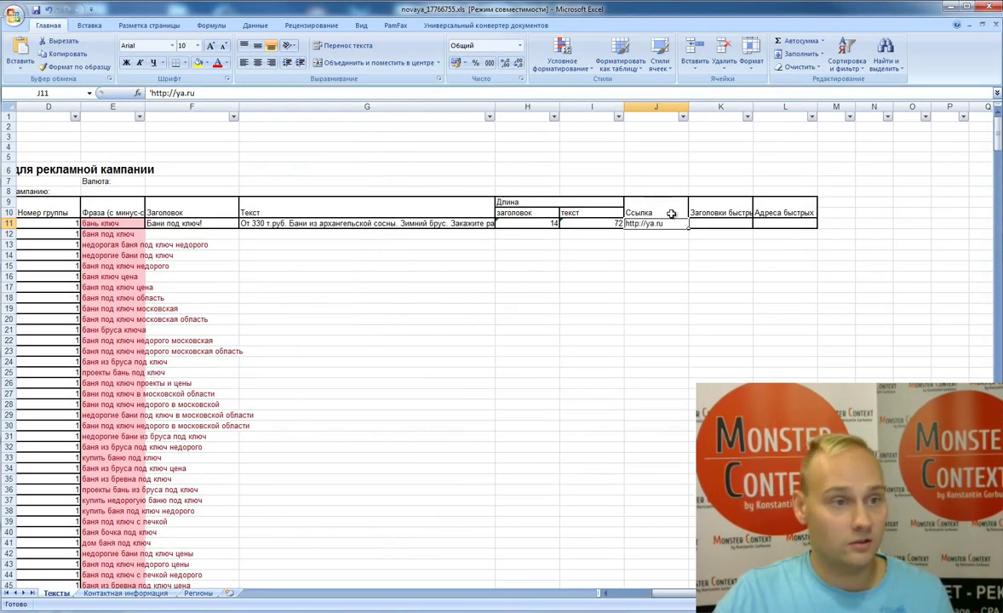
double_click(647, 224)
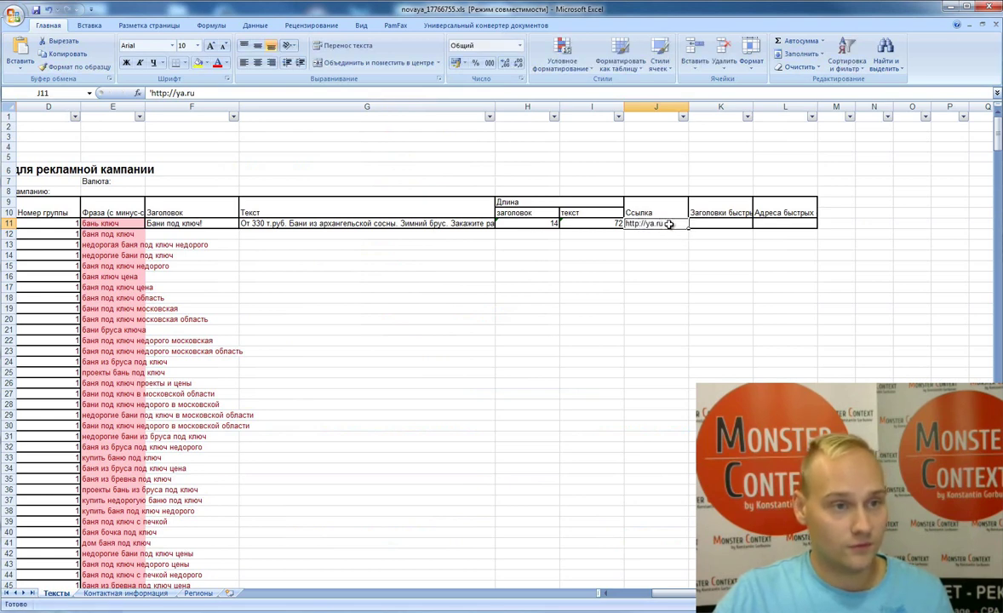
left_click_drag(671, 223, 613, 218)
key("ctrl+v")
key("Return")
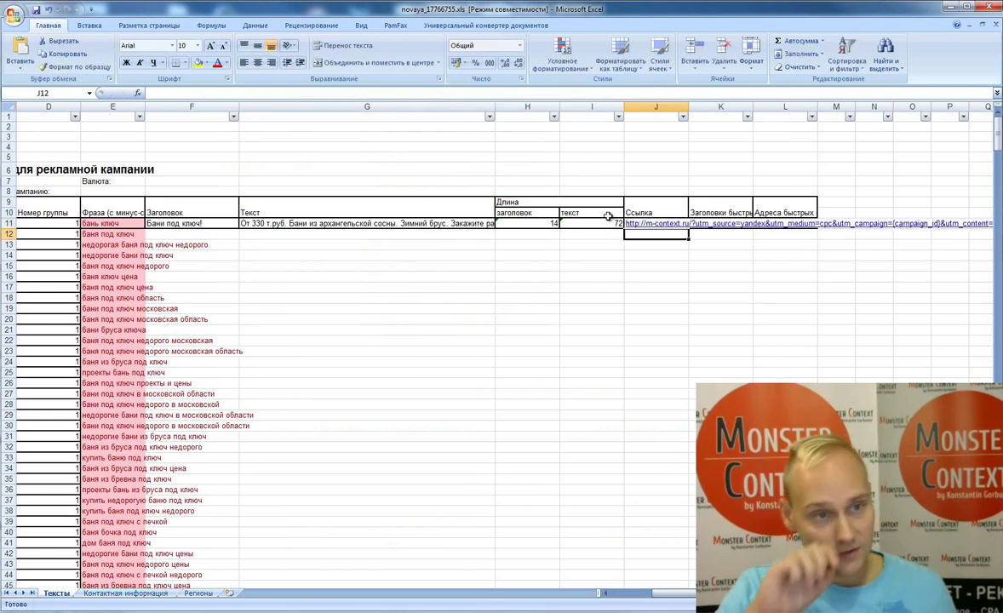
Enter the quick-link headings "Баня 3х4||Баня 4х5||Баня 4х6||Цены под ключ" in cell K11.
key("Up")
key("Right")
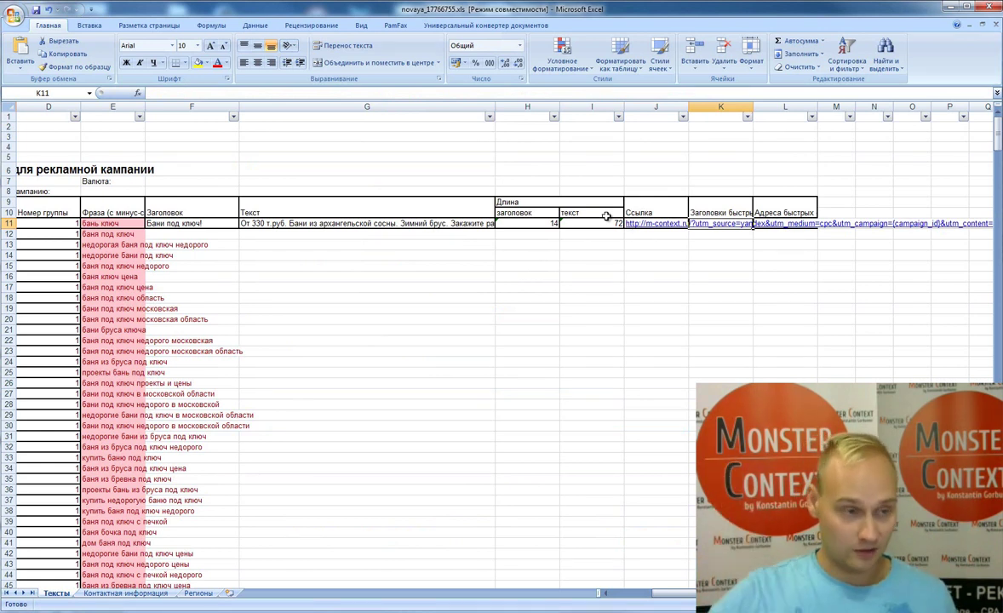
type("Баня 4х5")
key("Home")
type("Баня 3х4||")
key("End")
type("||")
left_click_drag(189, 94, 222, 94)
key("ctrl+c")
key("End")
key("ctrl+v")
key("BackSpace")
type("6/")
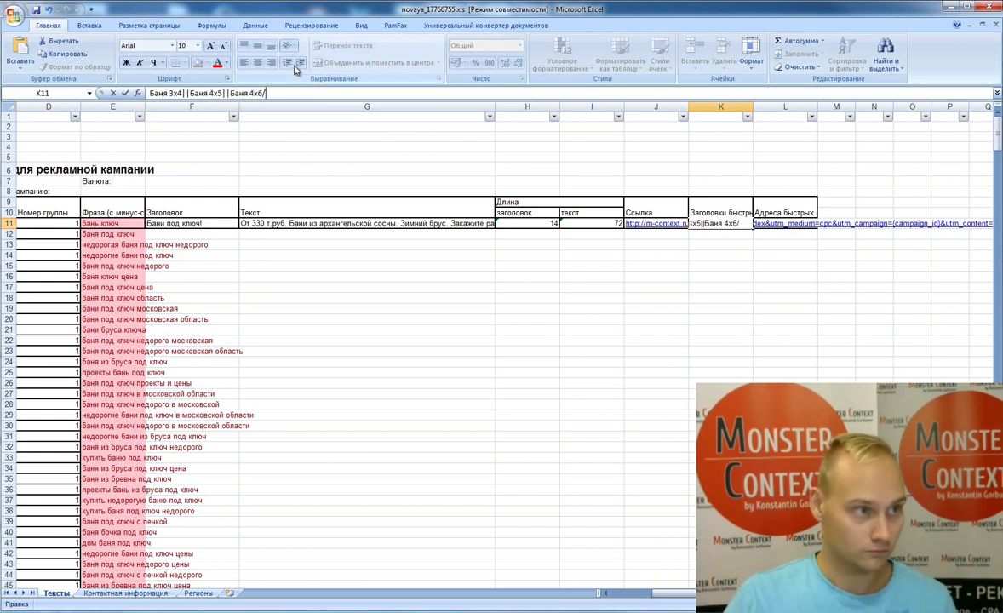
type("/Цены под ключ")
key("Return")
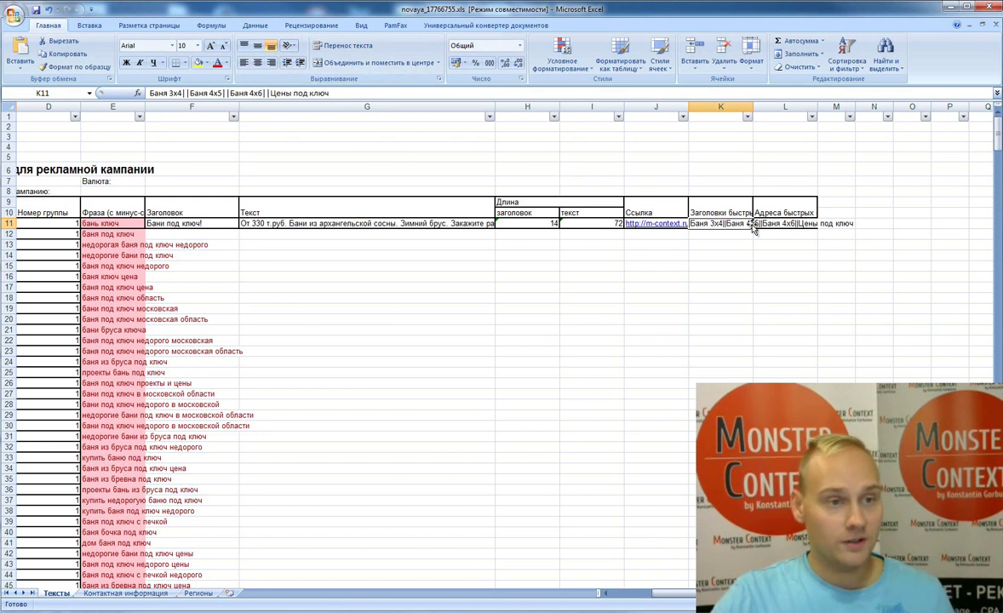
Fill the quick-link addresses cell L11 with copies of the J11 UTM link, separated by || and ending in #1 through #4.
key("Left")
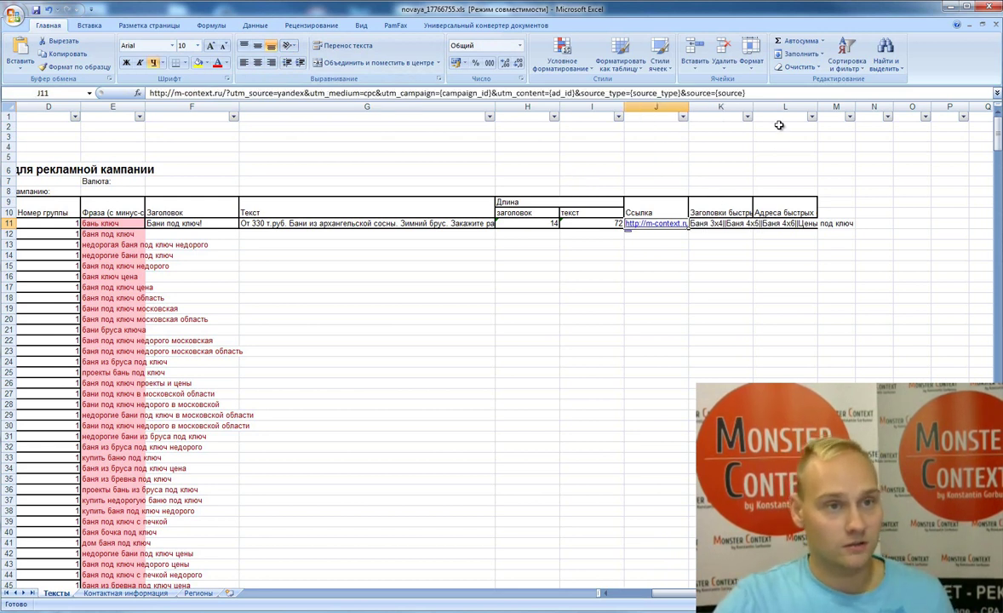
left_click_drag(772, 94, 147, 94)
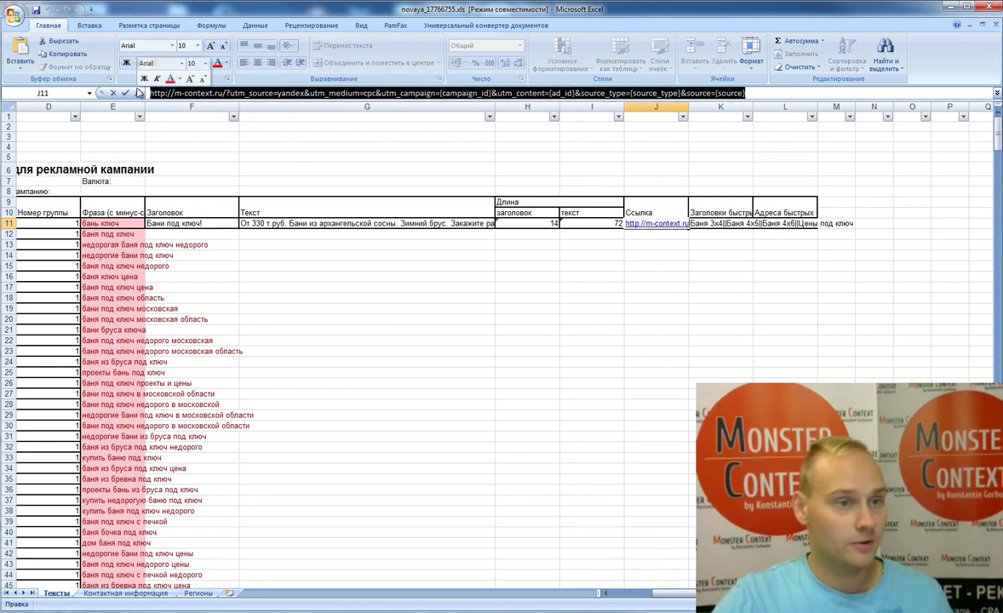
left_click(777, 223)
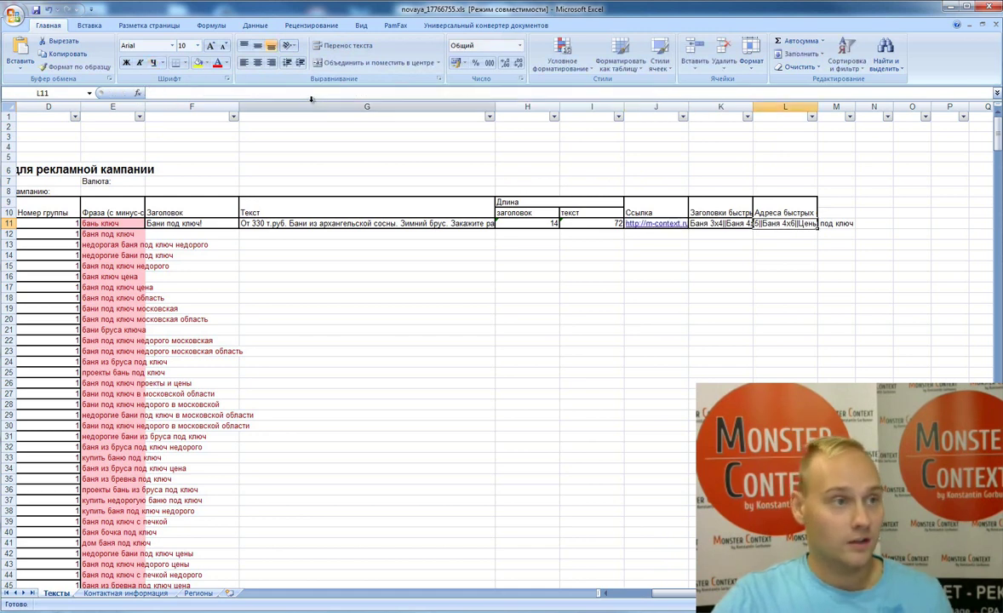
left_click(307, 94)
key("ctrl+v")
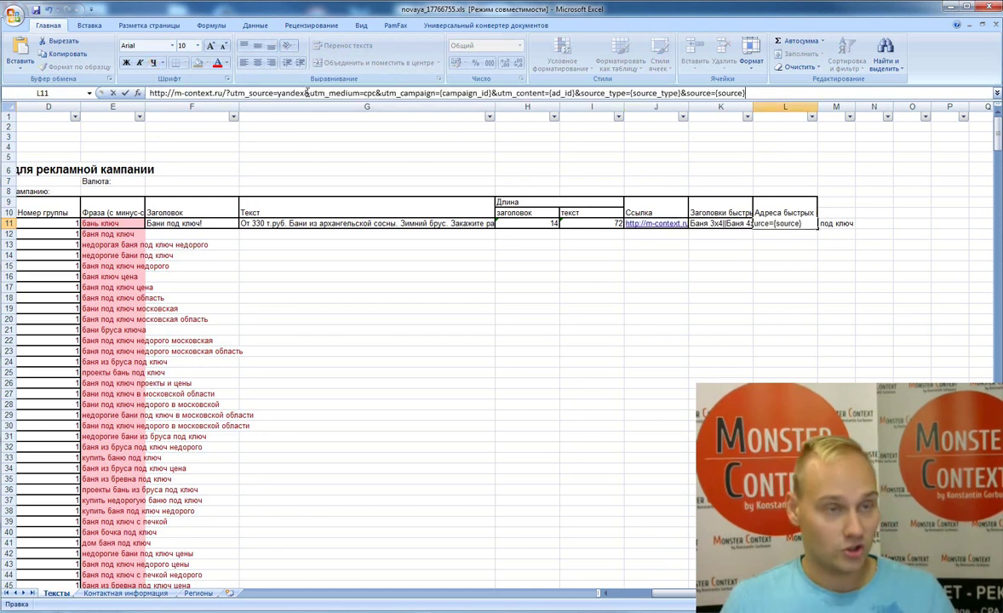
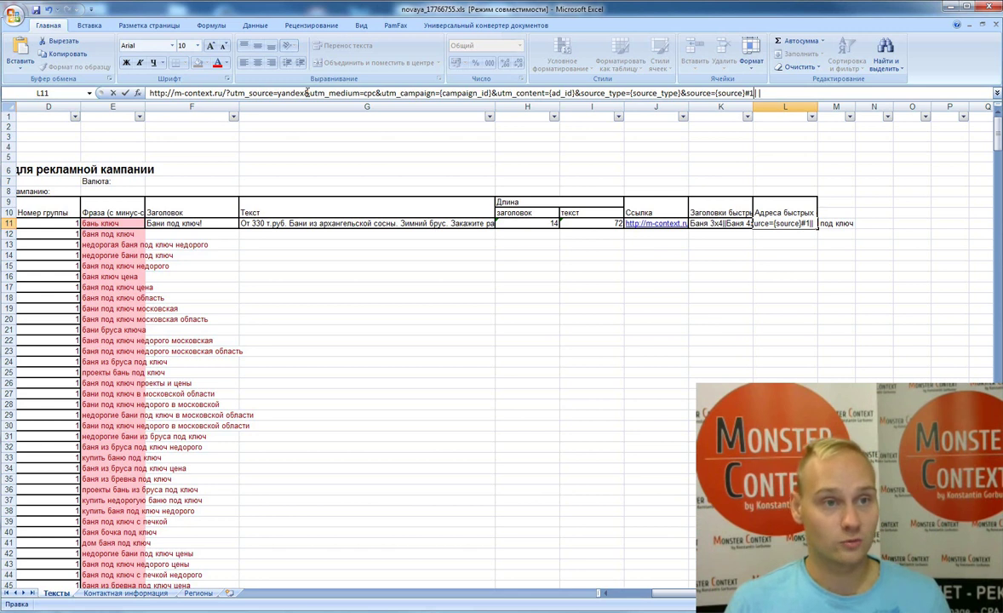
key("BackSpace")
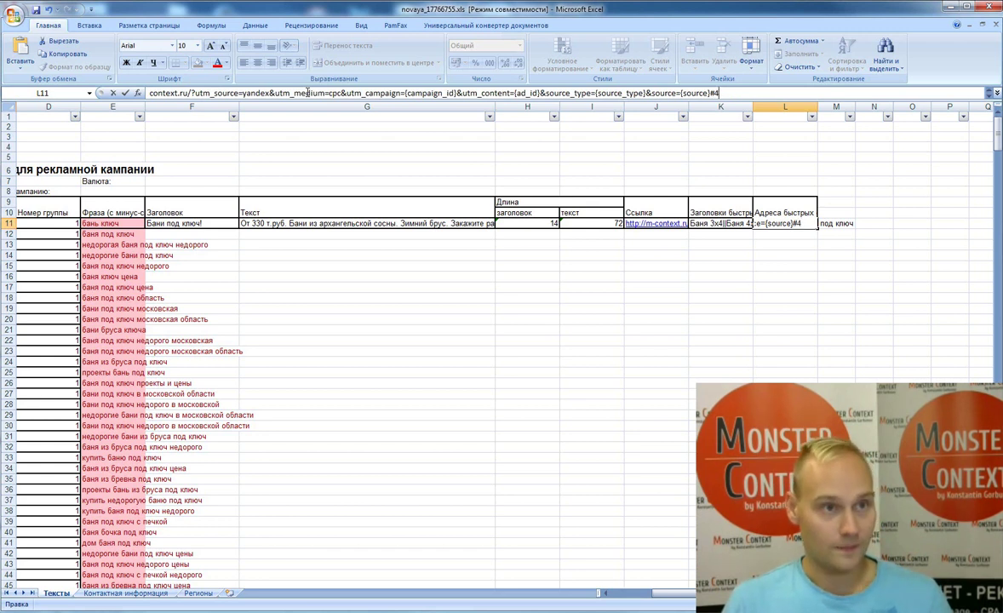
key("Escape")
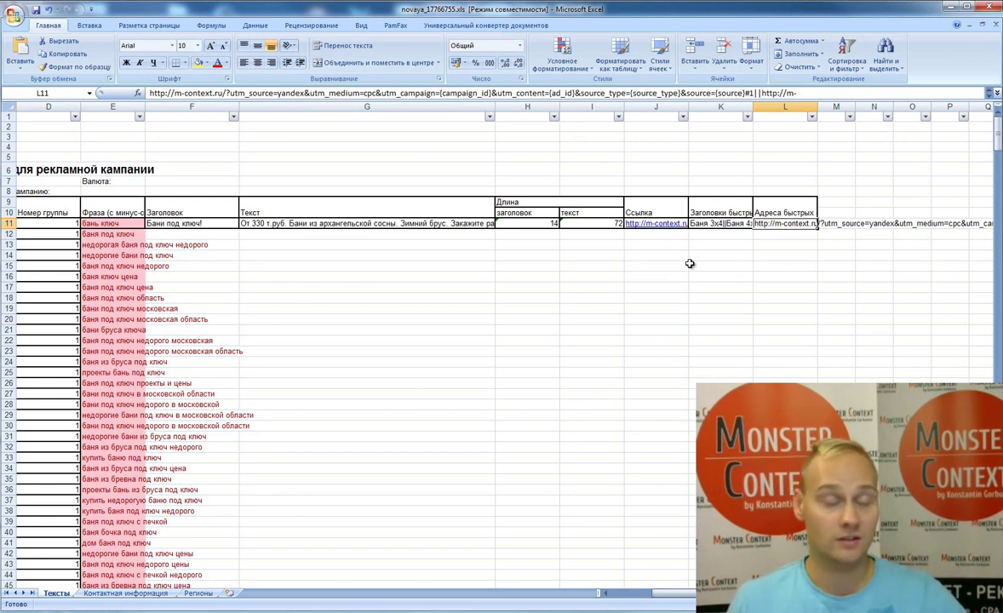
Fill the "-" marks down columns A and B for the phrase rows and the group name "Бани под ключ!" down C11:C187.
key("Left")
key("Left")
key("Left")
key("Left")
key("Left")
key("Left")
key("Left")
key("Left")
key("Left")
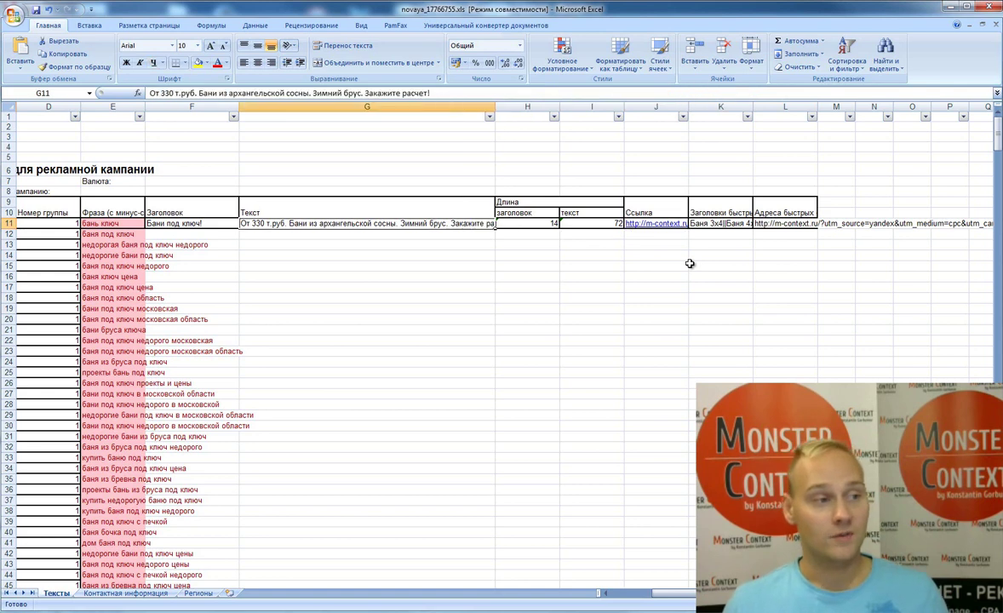
key("ctrl+Down")
key("ctrl+Down")
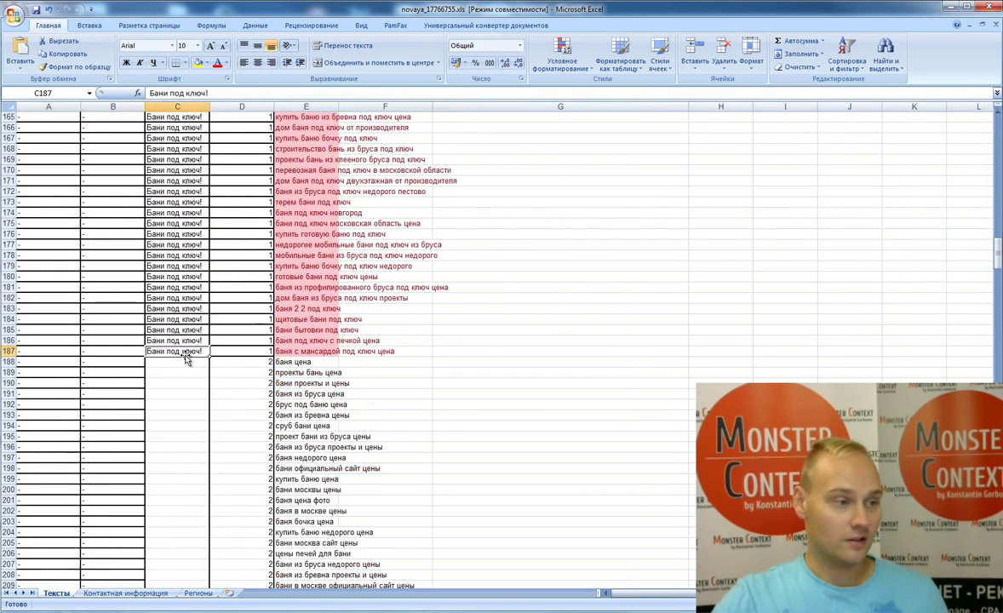
Fill the headline, text, length, link and quick-link cells F11:L11 down through row 187 for all group 1 phrases.
scroll(593, 364, "up", 9)
scroll(594, 364, "up", 20)
left_click_drag(651, 594, 689, 594)
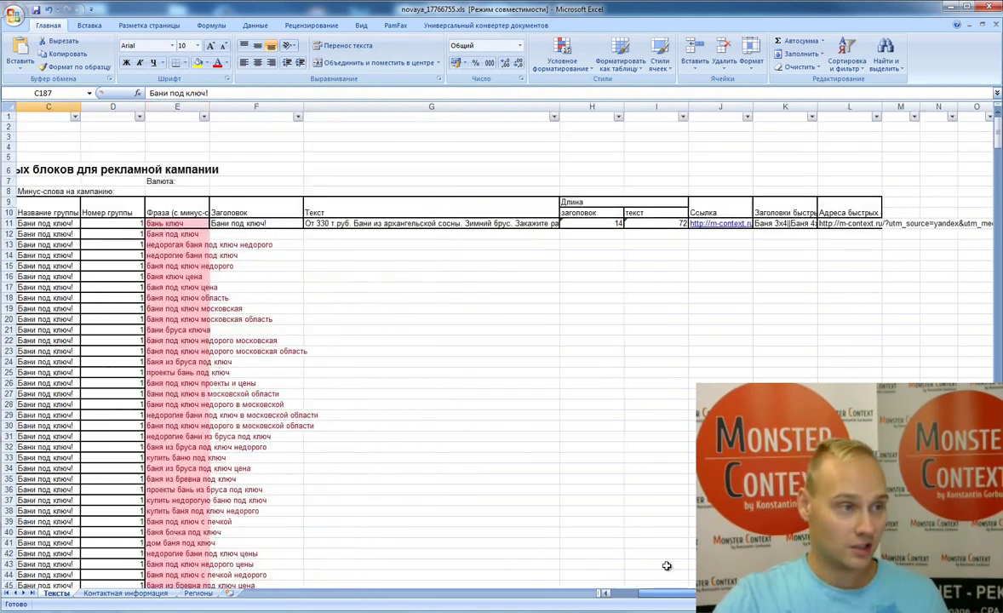
left_click_drag(240, 224, 885, 308)
scroll(915, 128, "up", 20)
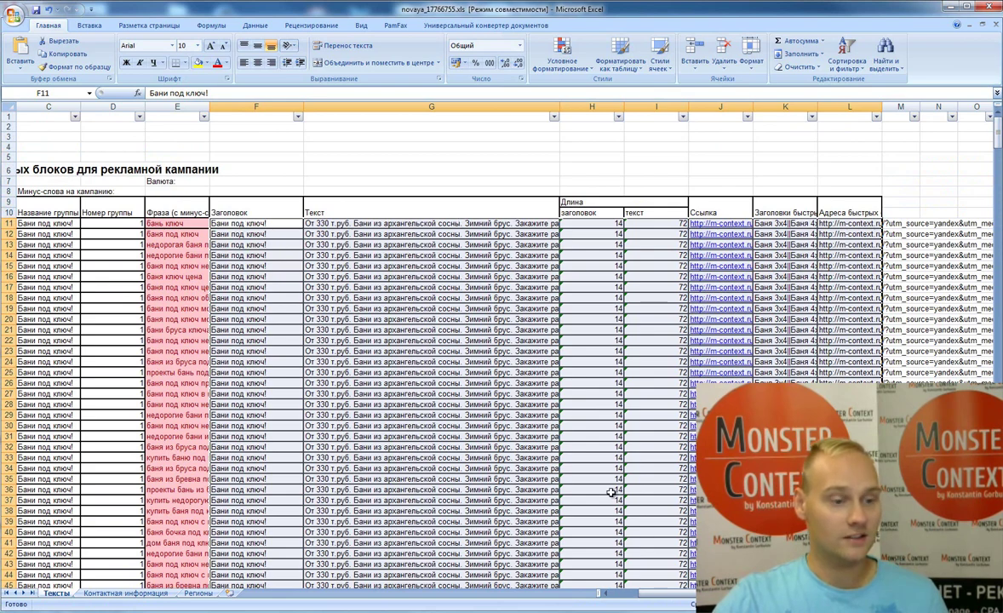
scroll(577, 426, "down", 20)
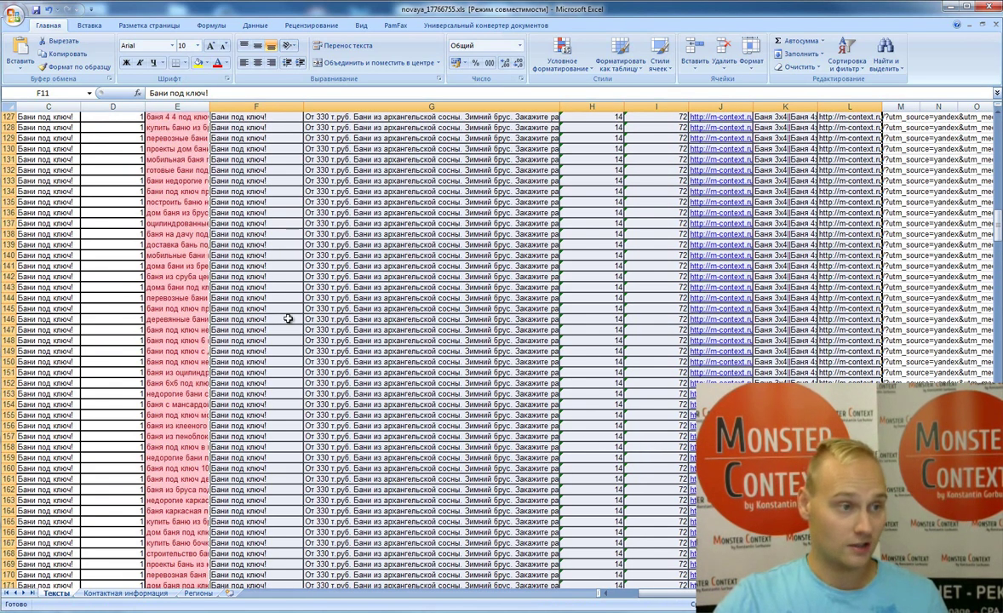
scroll(285, 350, "down", 12)
scroll(633, 583, "left", 2)
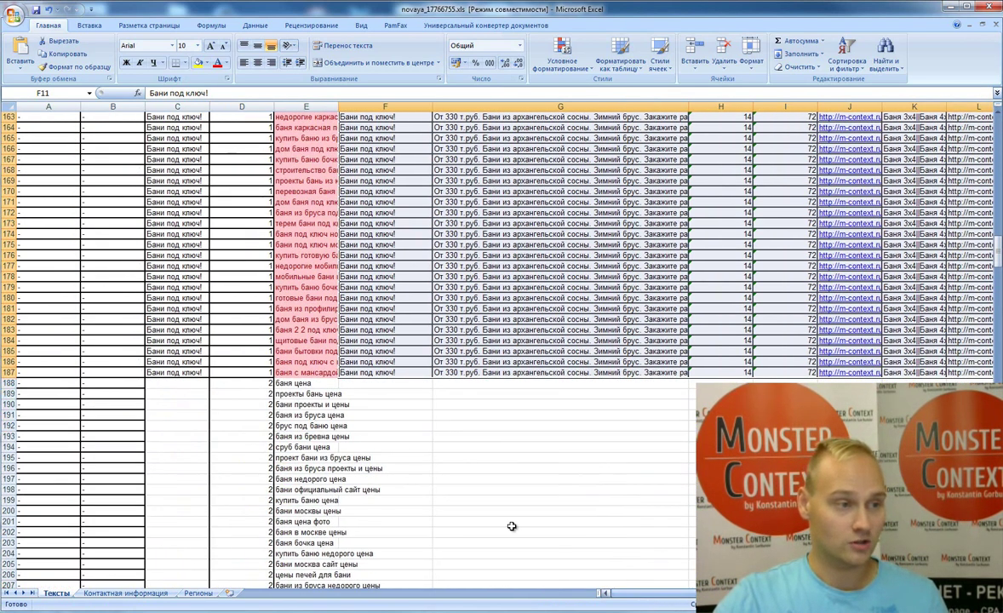
left_click(387, 404)
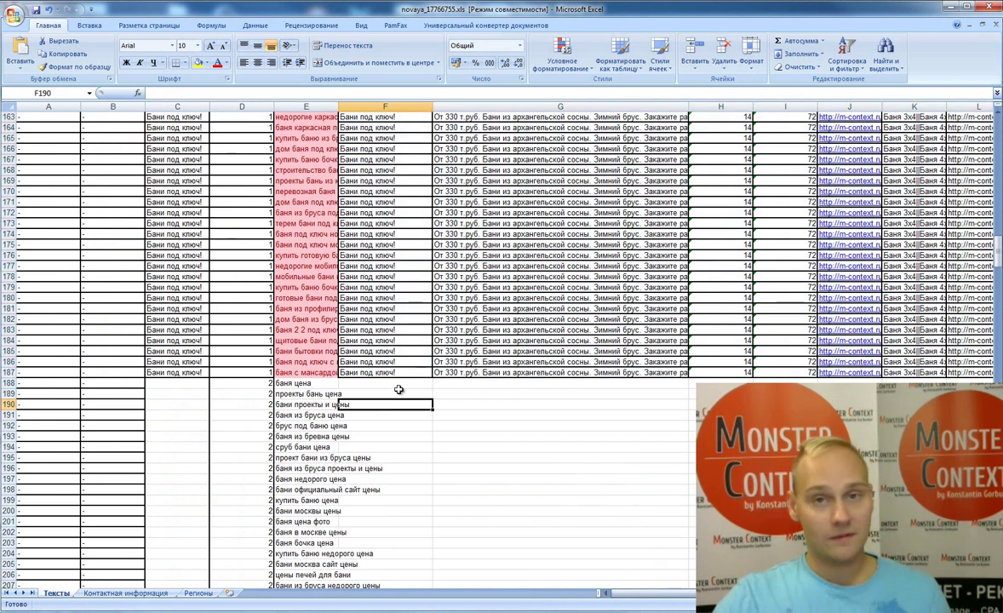
Enter the ad heading "Отличные цены на бани!" in cell F188 for the first group 2 keyword.
scroll(399, 381, "down", 4)
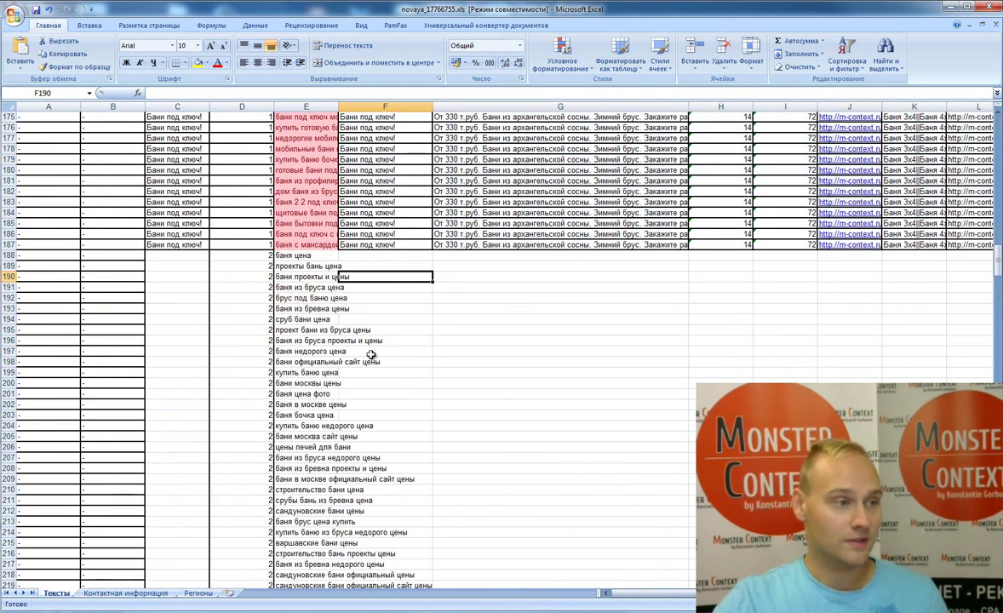
scroll(355, 276, "down", 20)
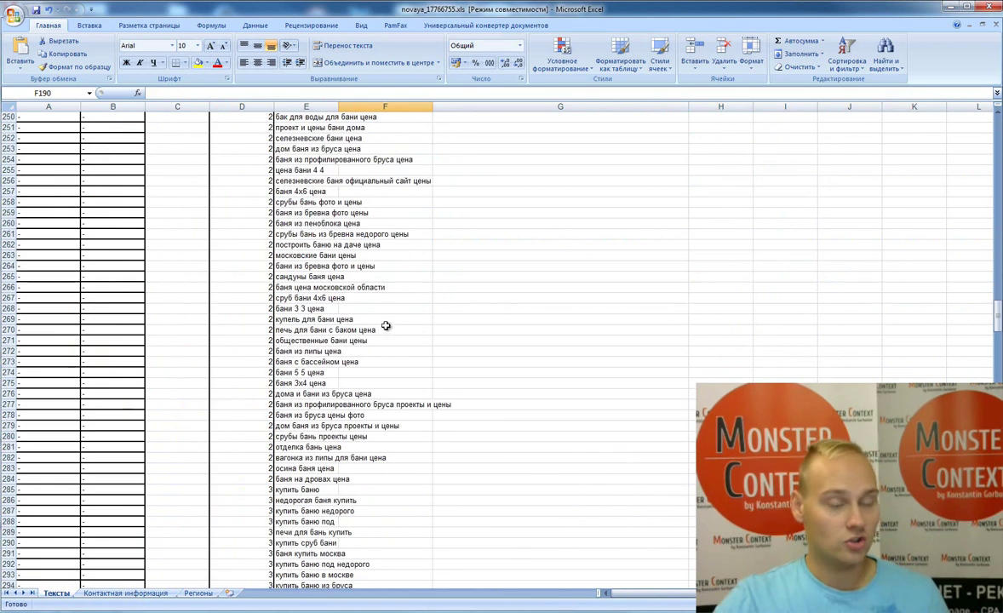
scroll(385, 323, "up", 20)
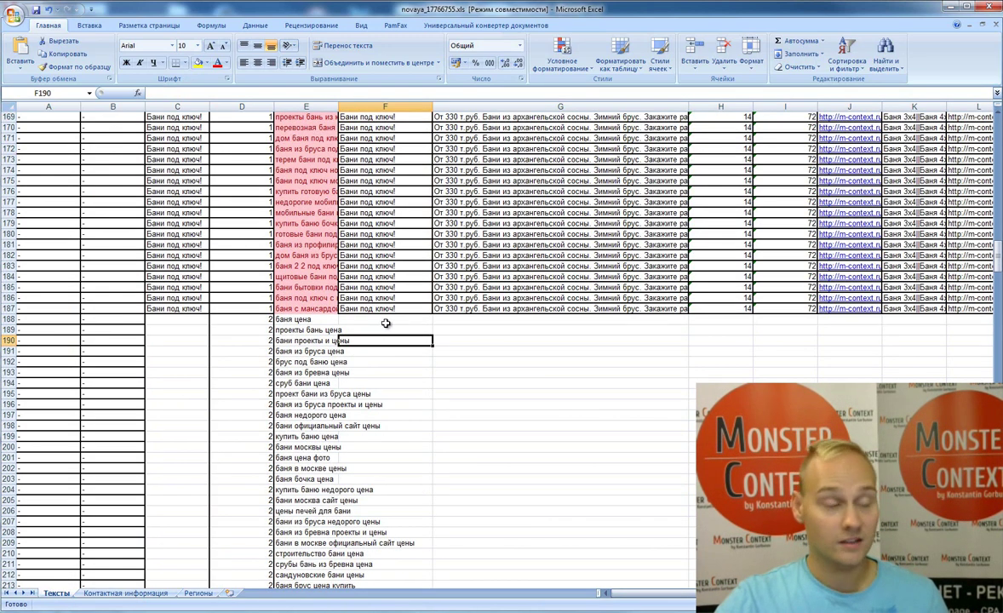
left_click(388, 319)
type("оТЛИЧНЫе цены на бани")
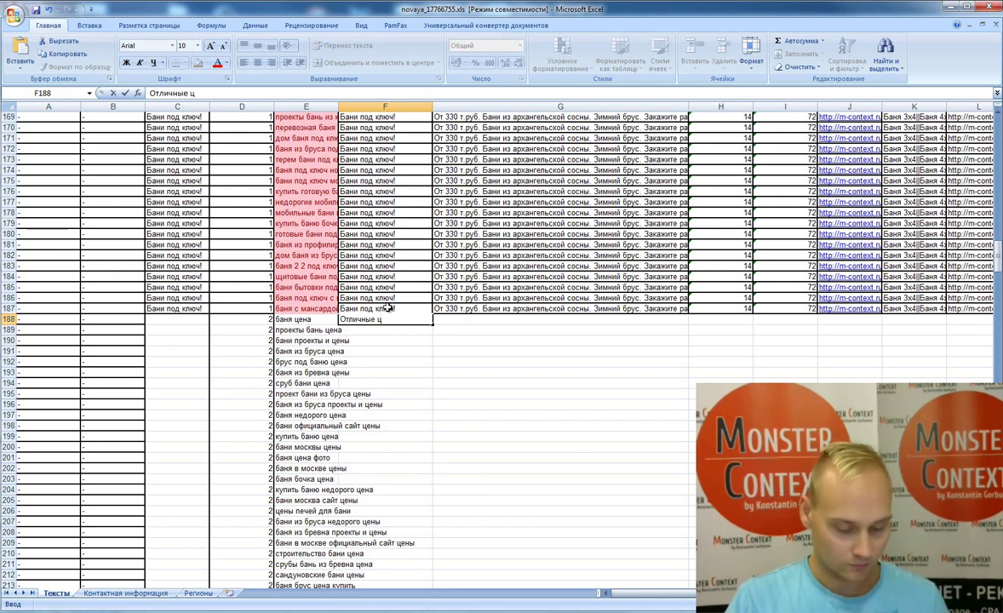
key("Left")
double_click(384, 318)
type("!")
Carry the ad text into G188 from the row above and copy the F188 heading into group name cell C188.
key("Tab")
key("ctrl+d")
left_click(385, 318)
key("ctrl+c")
left_click(193, 322)
key("ctrl+v")
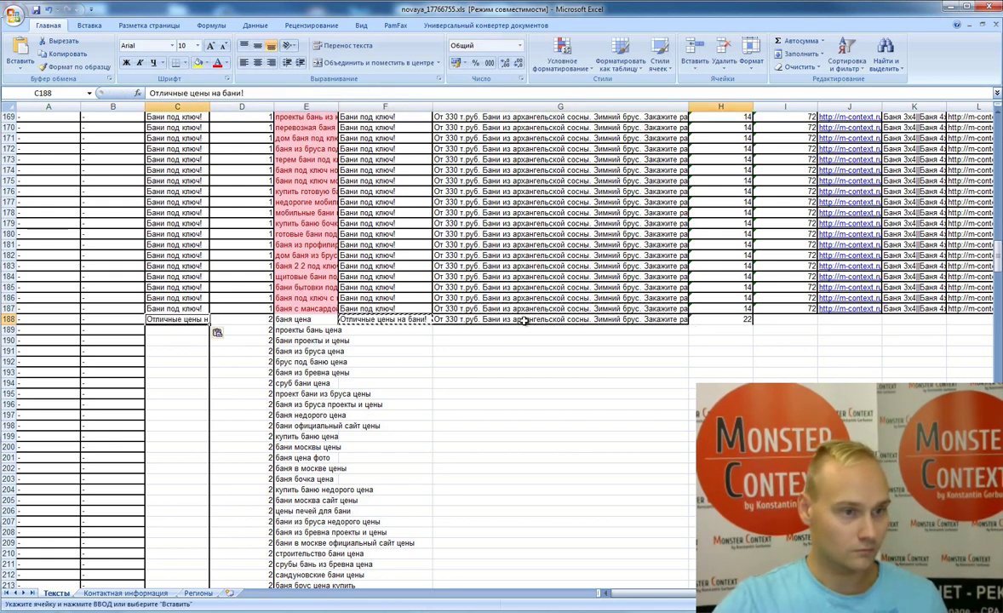
Copy the link, sitelink headings and sitelink addresses from J187:L187 into row 188.
left_click(720, 319)
key("Right")
key("Right")
scroll(715, 308, "right", 3)
key("shift+Right")
key("shift+Right")
key("ctrl+d")
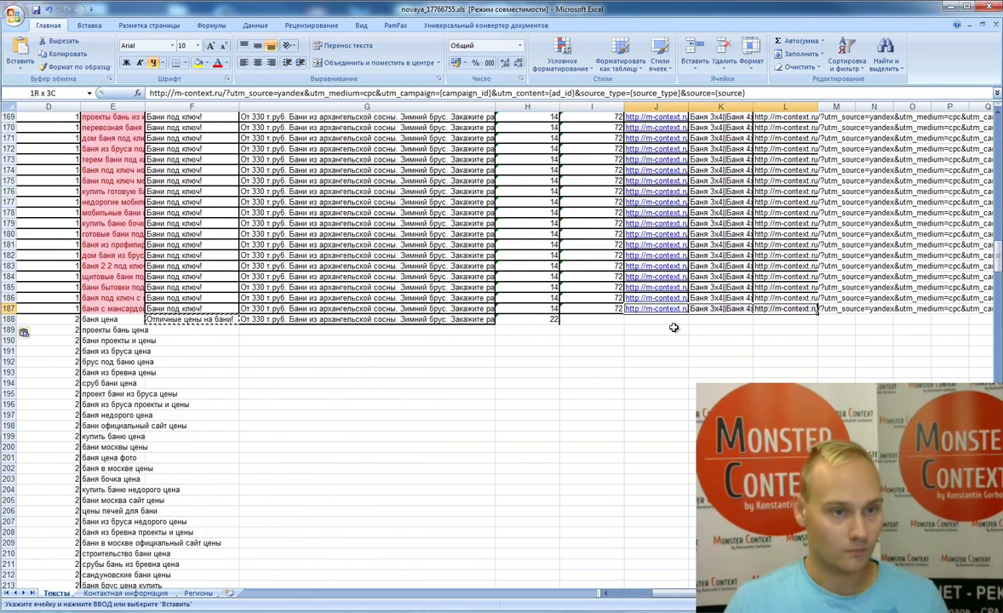
scroll(759, 332, "left", 1)
key("Home")
key("Right")
key("Right")
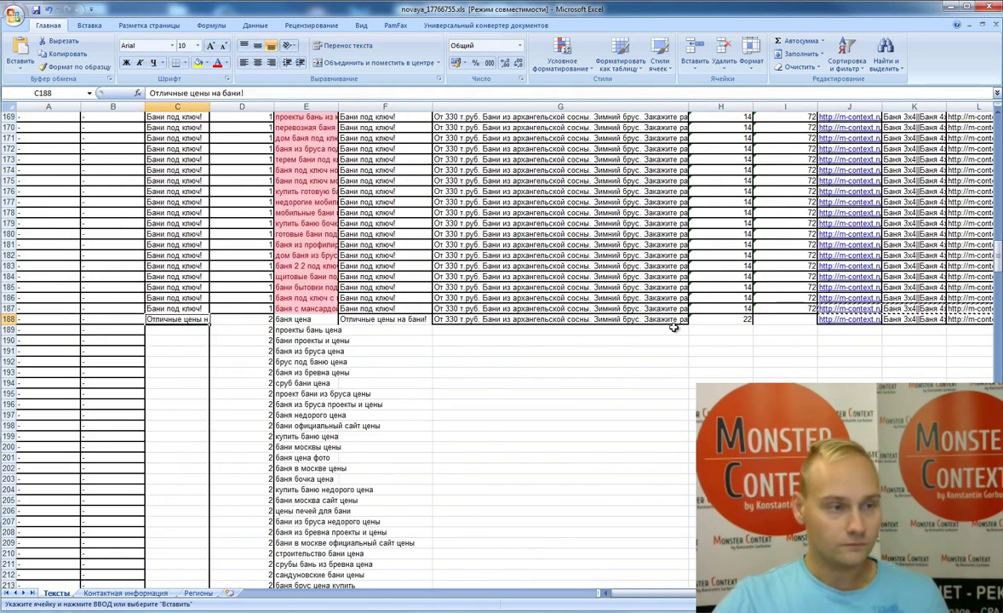
Filter the Номер группы column to show only group 2.
scroll(255, 298, "down", 13)
scroll(255, 298, "up", 9)
scroll(344, 187, "up", 6)
left_click(536, 309)
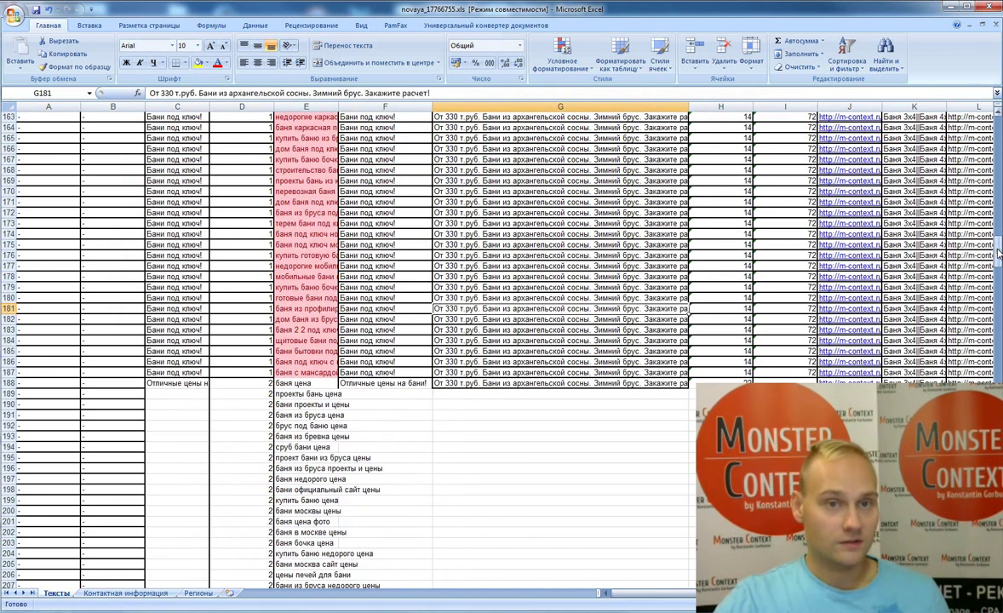
left_click_drag(999, 255, 999, 121)
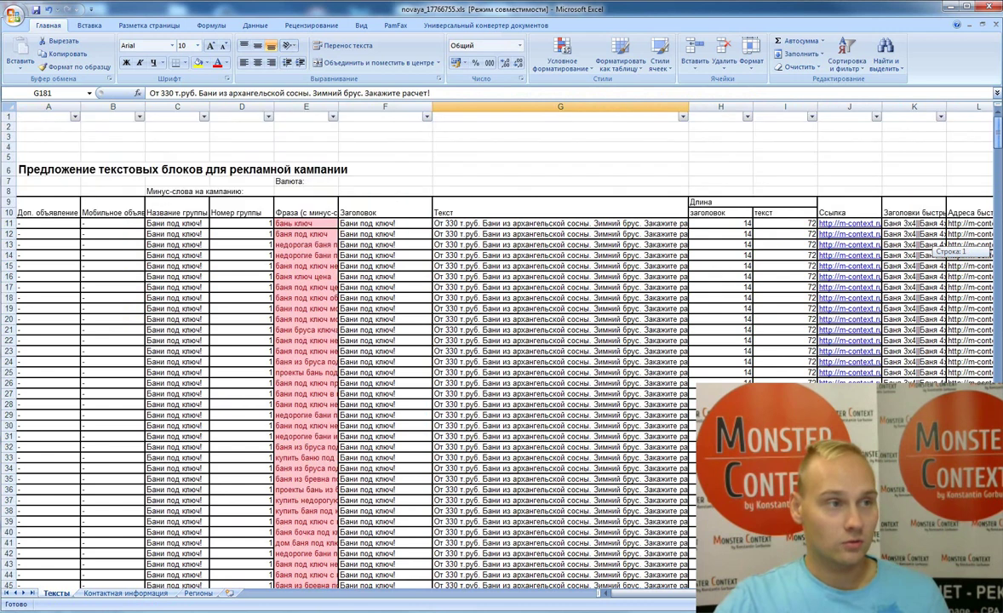
left_click(268, 116)
left_click(122, 210)
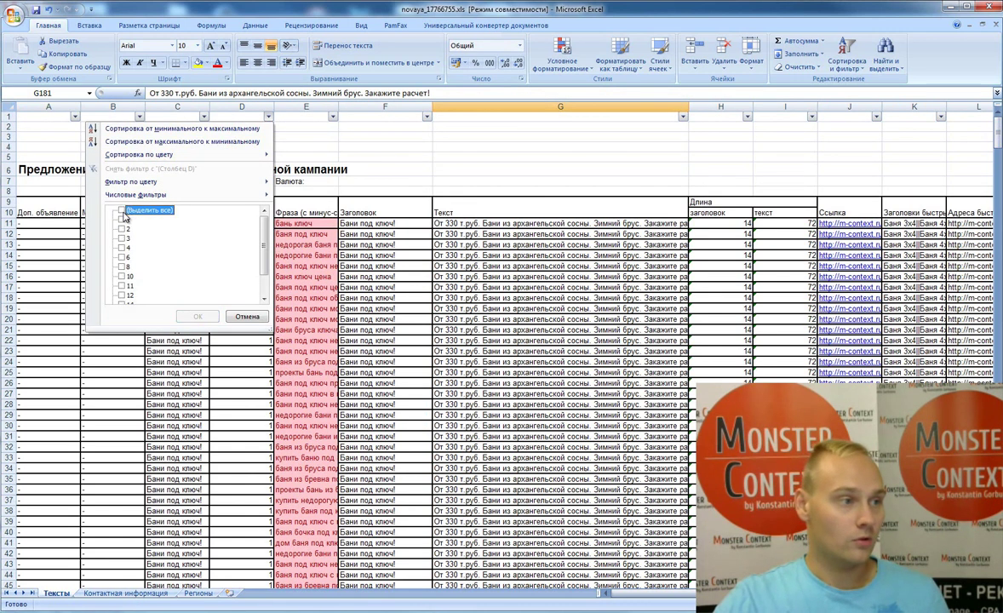
left_click(121, 229)
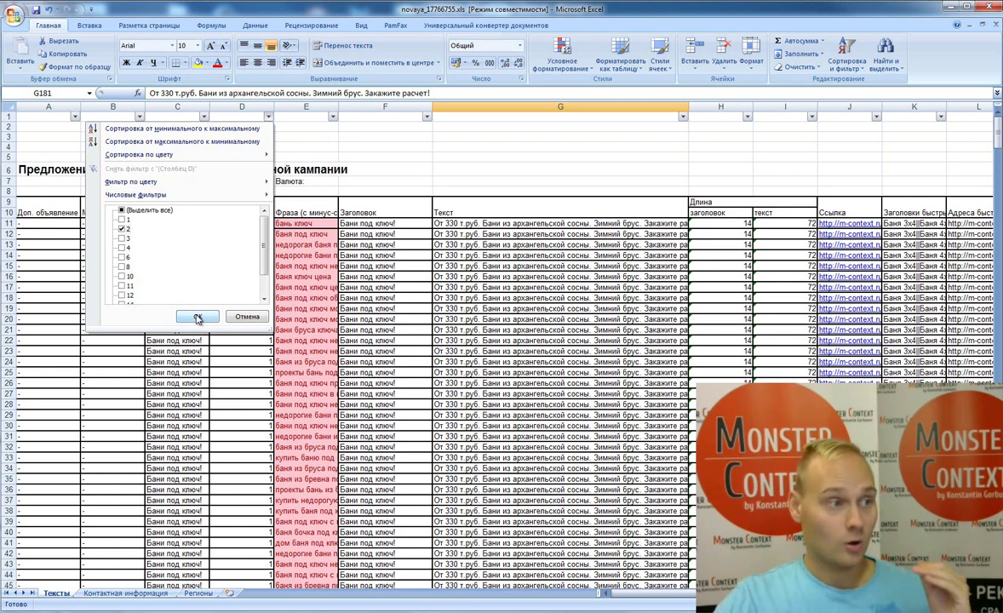
left_click(198, 317)
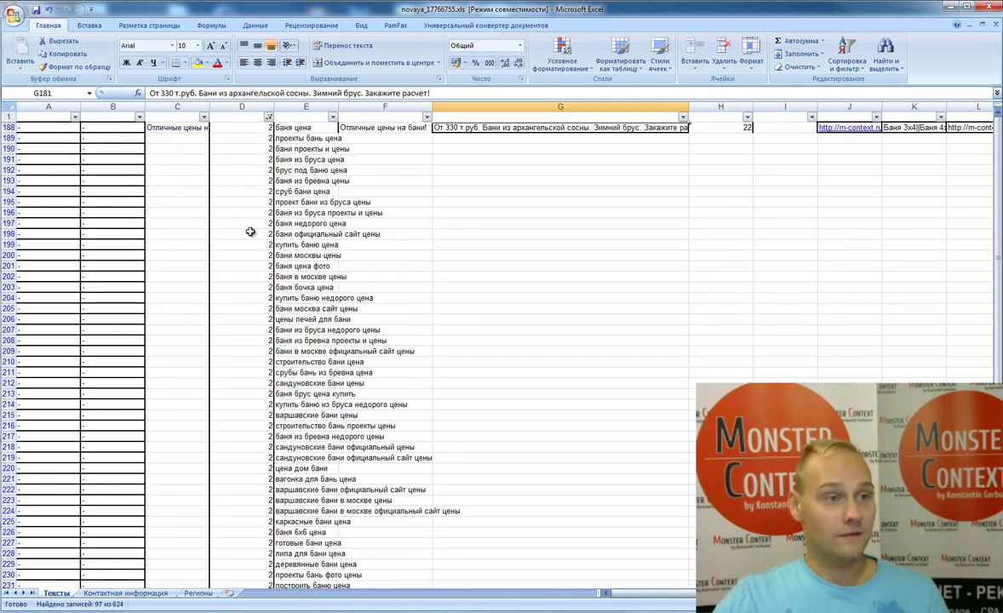
Fill the group name from C188 and the ad data from F188 through the link columns down to row 284.
left_click(181, 128)
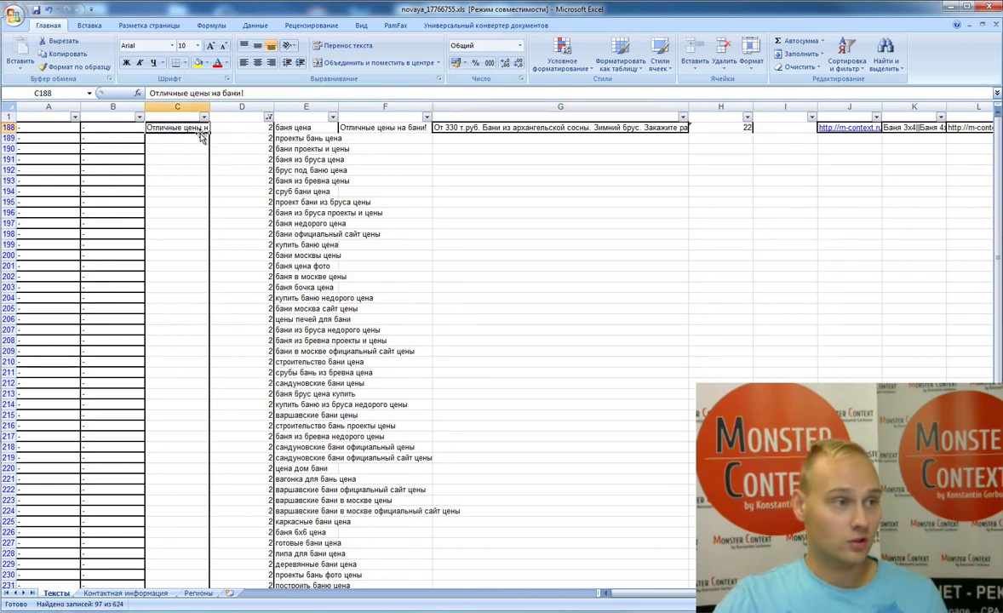
left_click_drag(208, 133, 208, 588)
left_click_drag(639, 308, 586, 532)
Filter the Номер группы column to group 3 and widen the filter to include group 2.
left_click(268, 116)
left_click(123, 229)
left_click(124, 240)
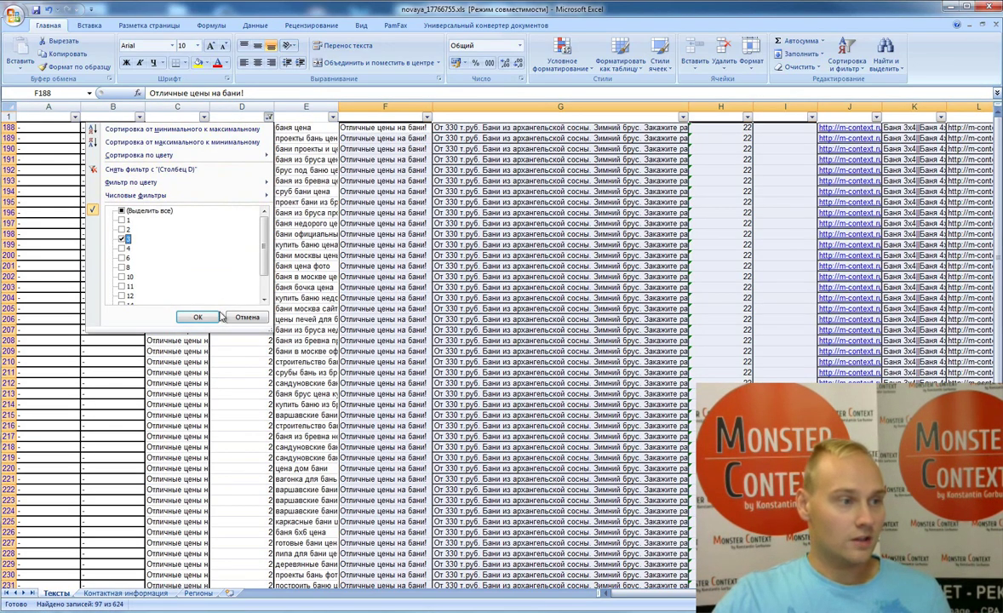
left_click(198, 316)
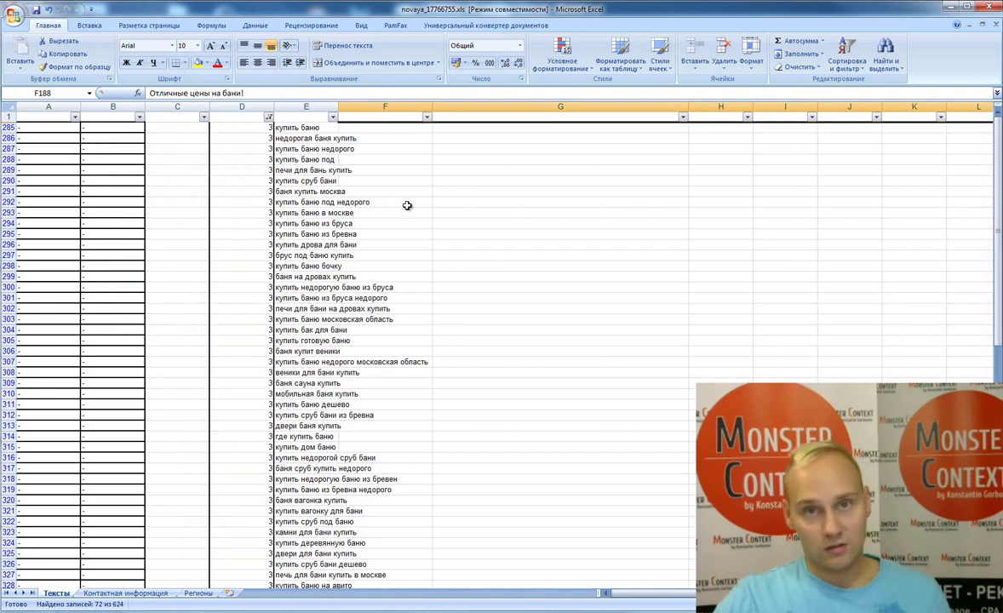
key("ctrl+z")
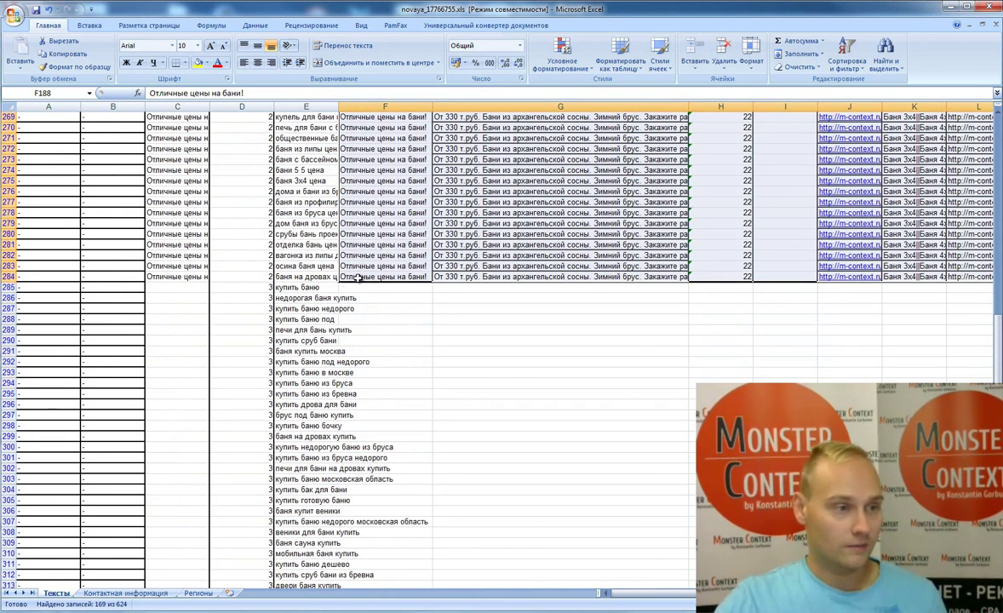
Enter the heading "Купить баню под ключ!" in cell F285 for group 3.
left_click(385, 287)
key("ctrl+v")
double_click(341, 286)
type("Купить на бани!")
key("BackSpace")
key("BackSpace")
key("BackSpace")
key("BackSpace")
type("ю под ключ")
key("Return")
Copy the F285 heading into group name cell C285 and the ad text from G284 into G285.
left_click(384, 286)
key("ctrl+c")
left_click(197, 287)
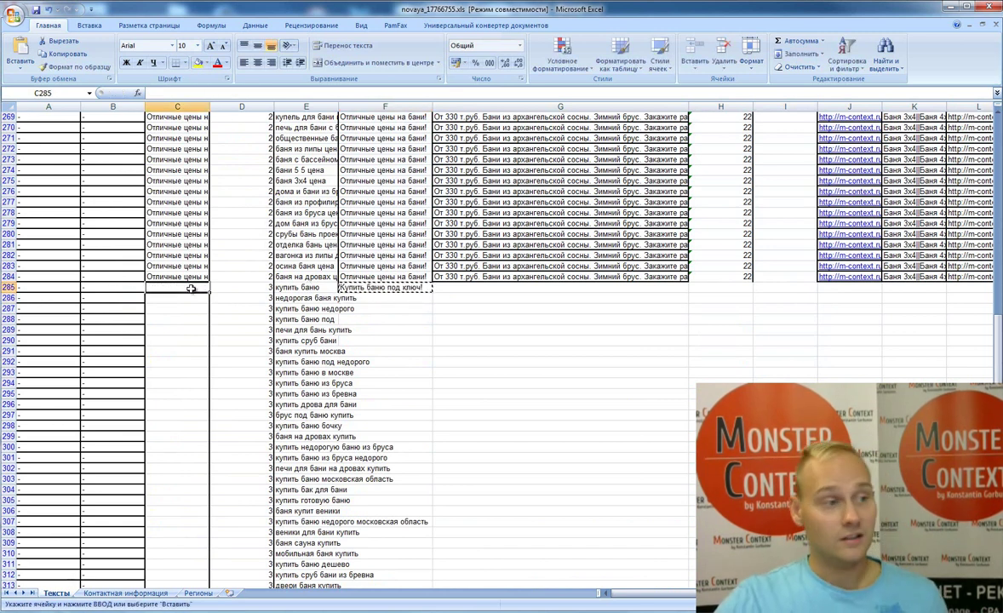
key("ctrl+v")
left_click(504, 278)
key("ctrl+c")
left_click(503, 287)
key("ctrl+v")
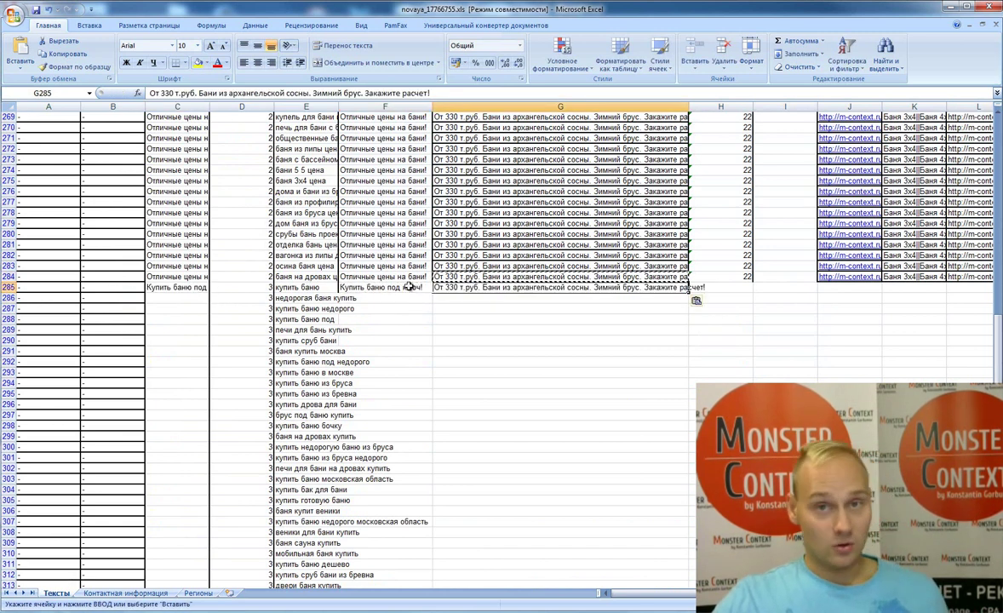
Copy the link, sitelink headings and sitelink addresses from row 284 into row 285.
key("Left")
key("Left")
scroll(543, 288, "right", 3)
left_click(630, 277)
key("ctrl+c")
left_click(650, 287)
key("ctrl+v")
scroll(296, 310, "left", 3)
Restrict the Номер группы filter to group 3 only.
key("ctrl+Home")
left_click(202, 117)
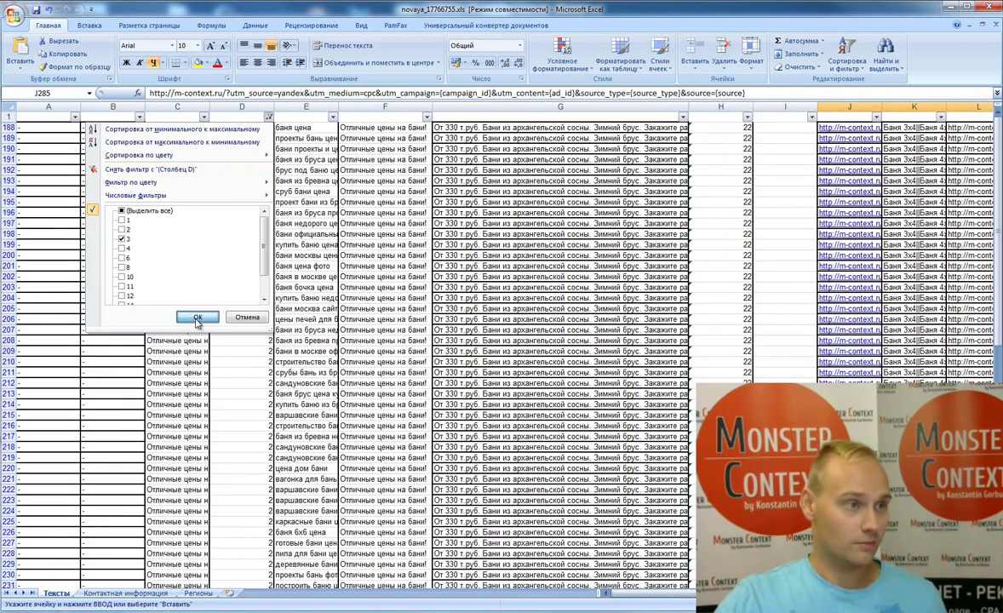
left_click(197, 320)
Fill the group name, heading, ad text and link columns from row 285 down to row 357.
key("ctrl+shift+Down")
key("ctrl+d")
scroll(493, 198, "up", 3)
scroll(492, 198, "right", 3)
left_click_drag(102, 121, 677, 578)
scroll(425, 416, "left", 3)
scroll(425, 416, "down", 3)
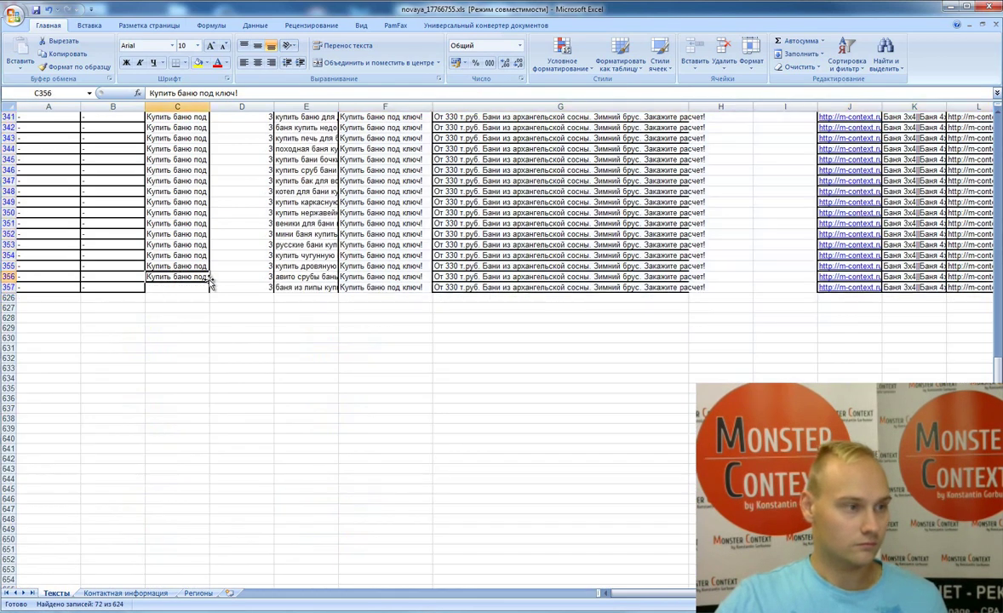
left_click(204, 265)
Switch the Номер группы filter to show only group 4.
key("ctrl+Home")
left_click(203, 116)
left_click(115, 226)
left_click(181, 291)
Enter the heading "Все проекты и цены бань!" in cell F358.
left_click(370, 127)
type("Все пре")
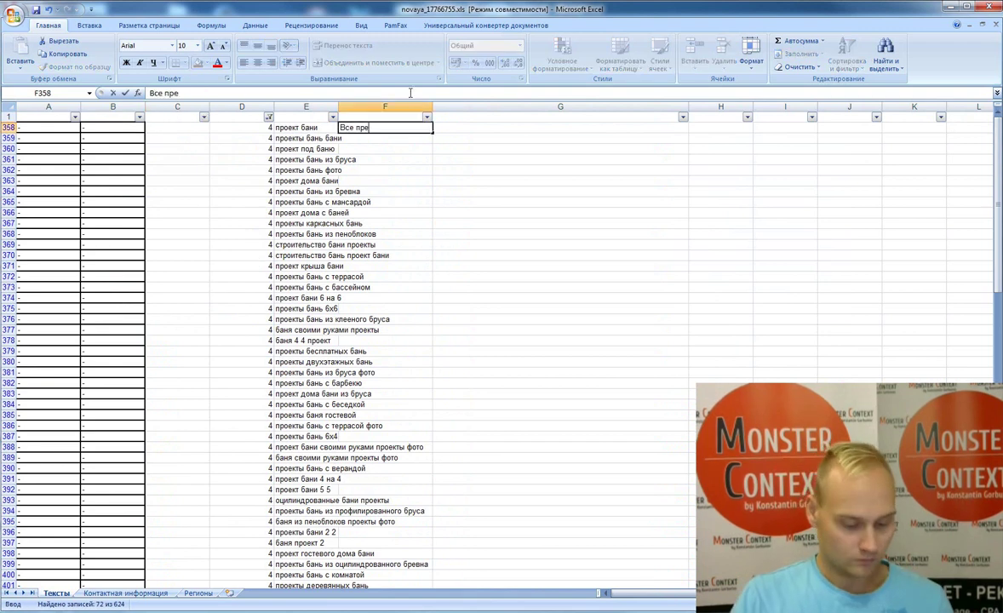
type("оекты и цены бань!")
key("ctrl+Return")
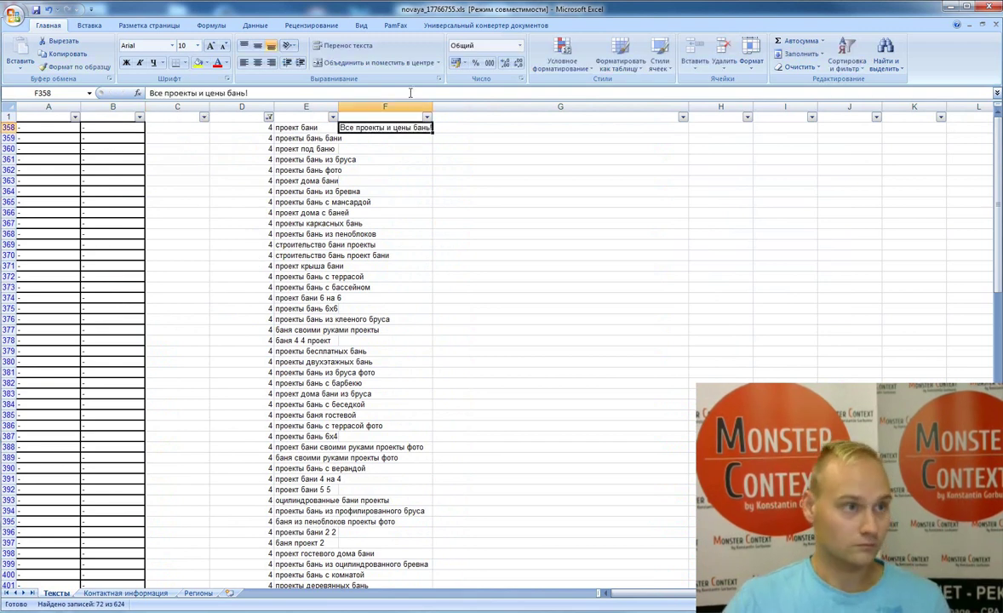
Copy the F358 heading into C358 and fill both the group name and heading columns down to row 429.
key("ctrl+c")
left_click(179, 127)
key("ctrl+v")
key("ctrl+shift+Down")
key("ctrl+v")
key("Right")
key("Right")
key("Right")
key("ctrl+shift+Down")
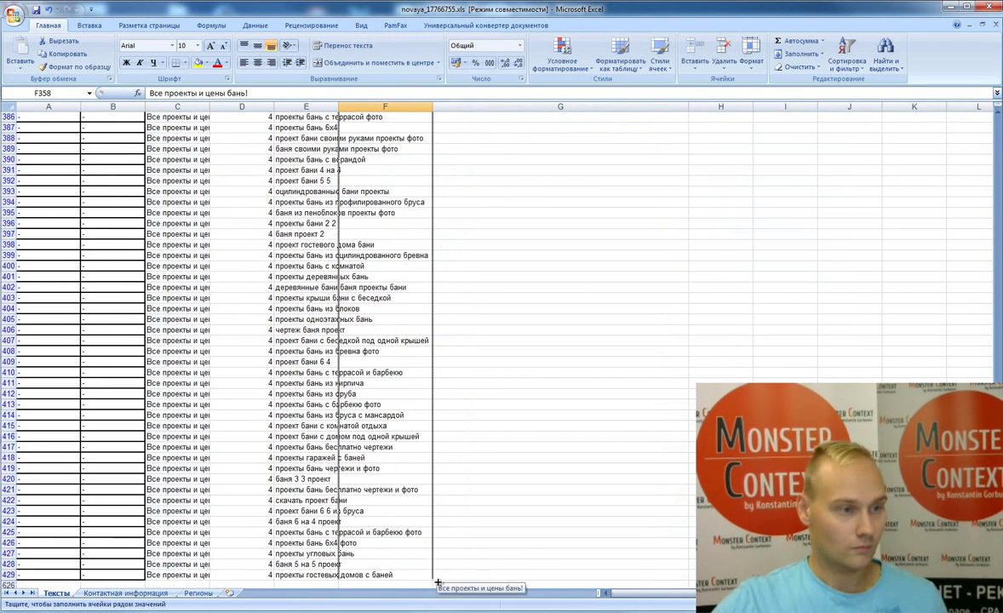
key("Return")
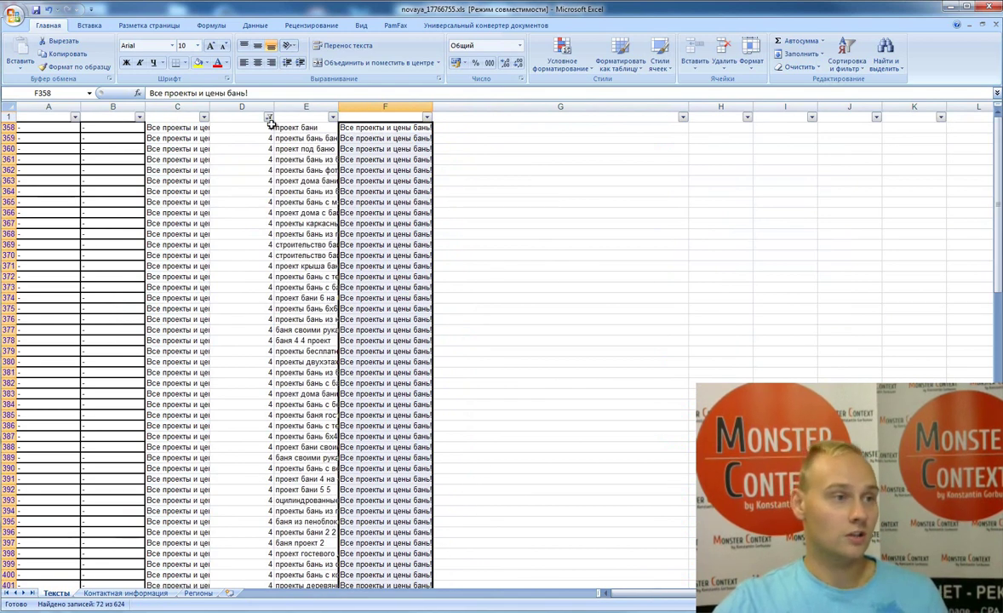
Clear the Номер группы filter and fill the ad text from G357 down to the last keyword row.
left_click(268, 116)
left_click(188, 169)
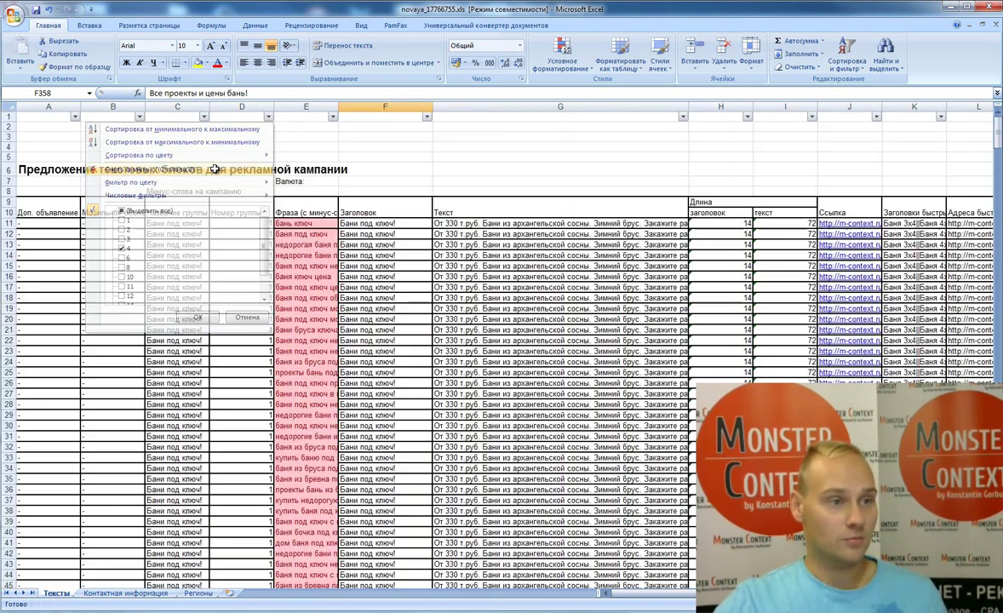
left_click(479, 223)
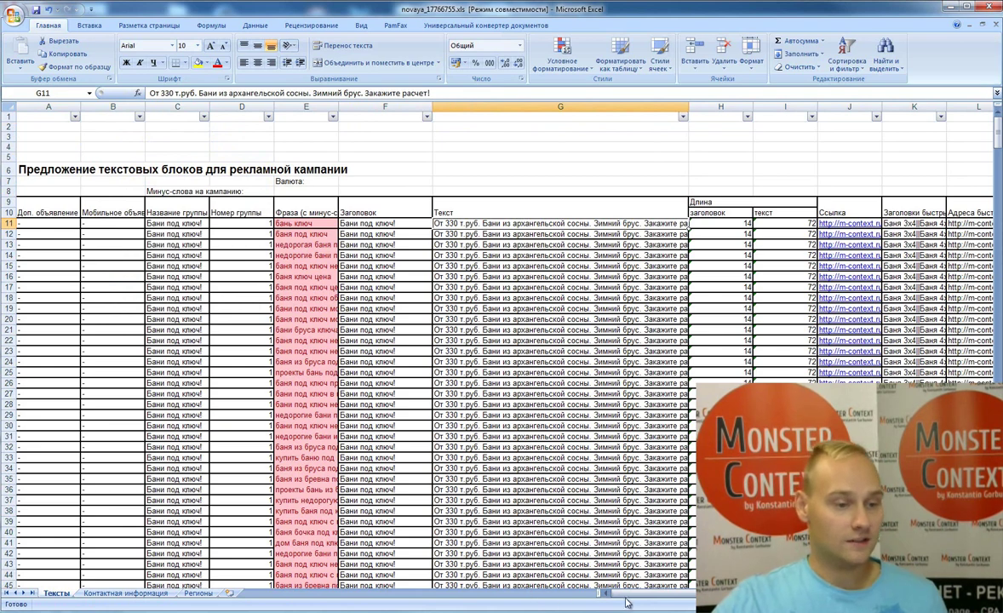
scroll(606, 399, "down", 9)
scroll(979, 151, "down", 9)
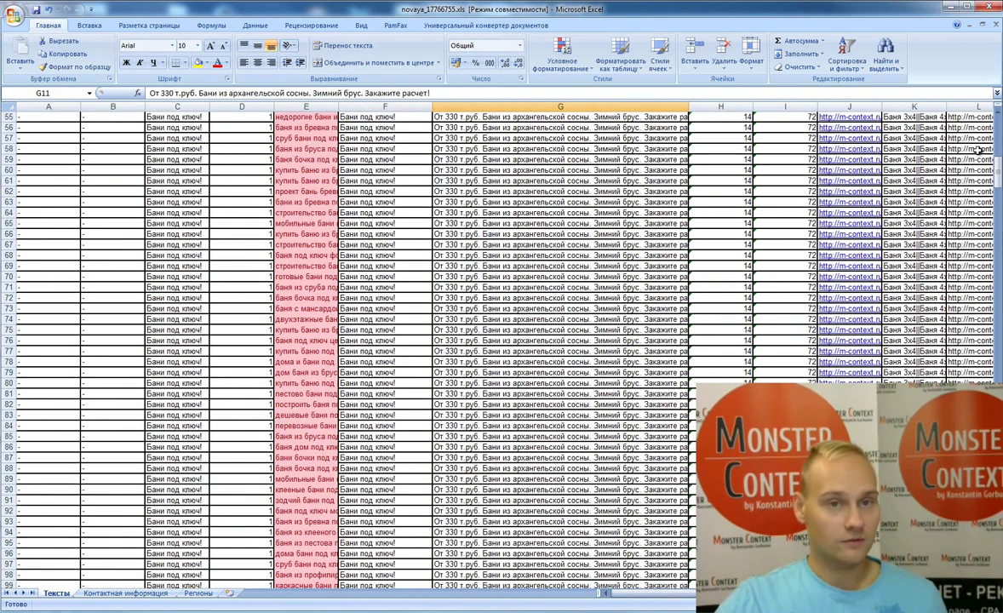
left_click_drag(998, 173, 997, 366)
left_click(686, 183)
left_click_drag(688, 187, 647, 595)
scroll(647, 595, "up", 7)
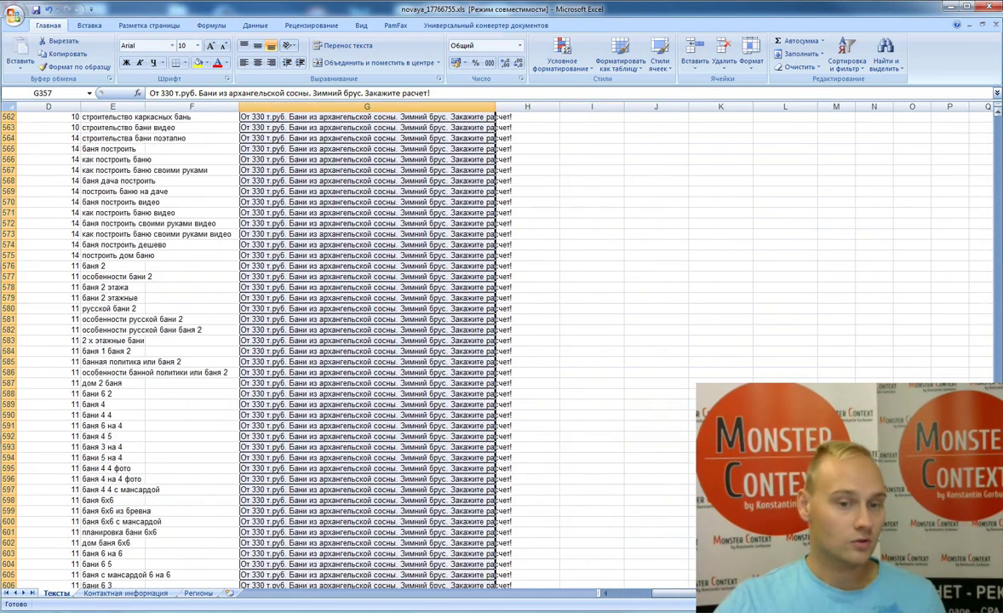
Fill the link, sitelink headings and sitelink addresses from row 357 down through the remaining keyword rows.
scroll(494, 345, "up", 20)
left_click_drag(999, 311, 997, 375)
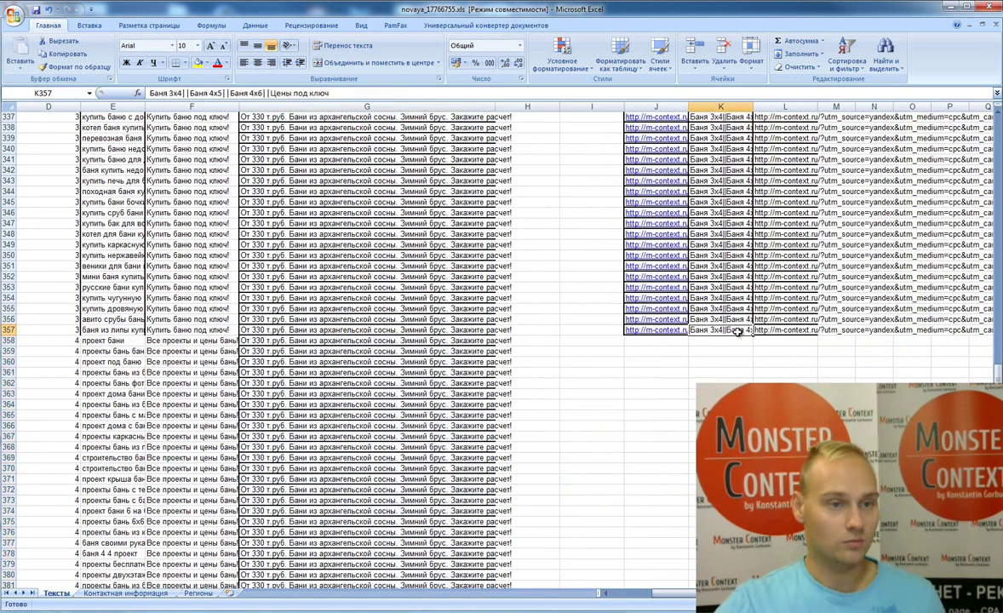
left_click(688, 331)
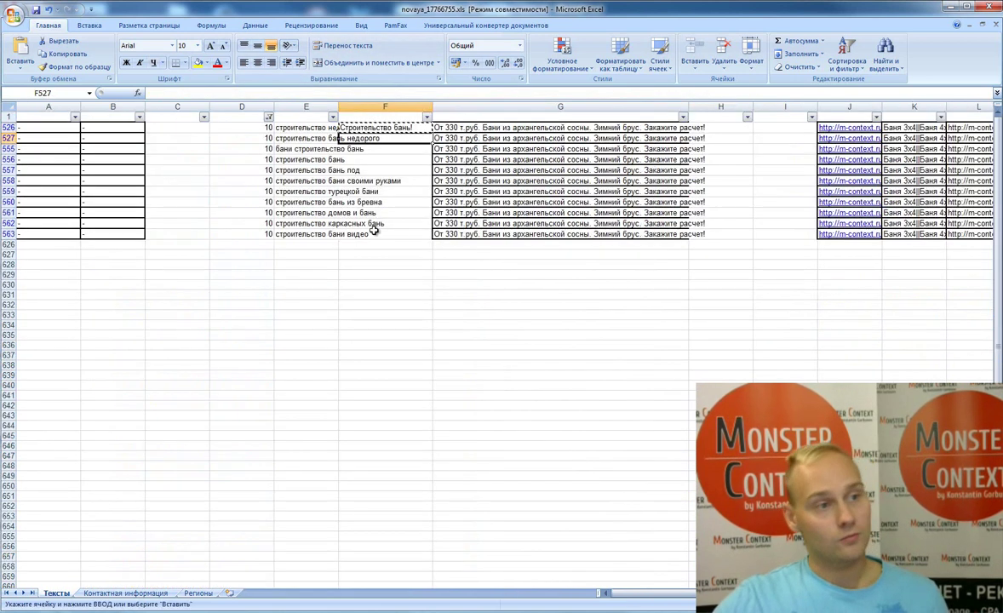
Paste "Строительство бань!" into the remaining group 10 headings and into all group 10 group name cells, rows 526 to 563.
left_click_drag(366, 137, 366, 234)
key("ctrl+v")
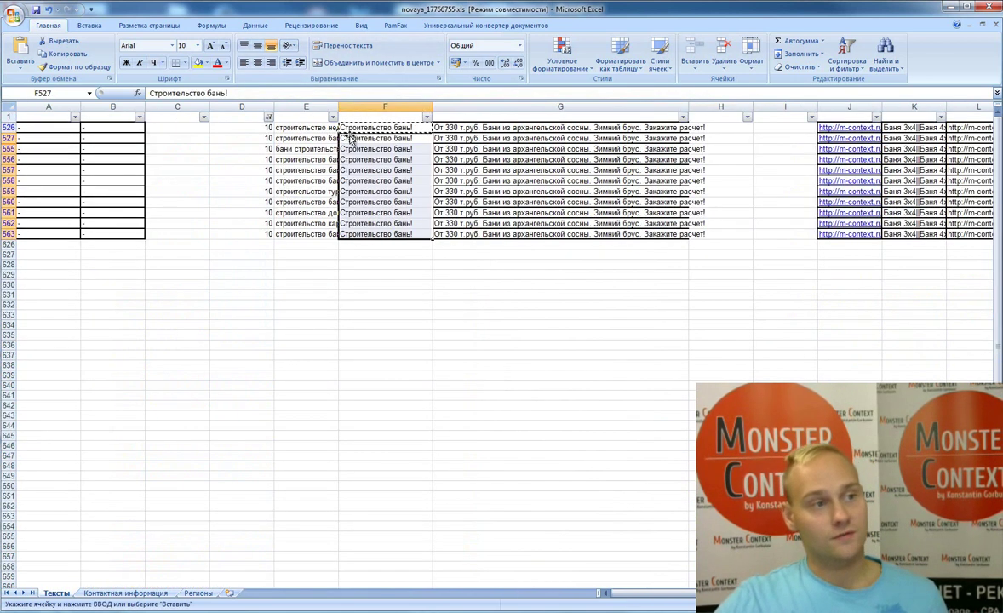
left_click(183, 127)
key("ctrl+v")
left_click_drag(197, 138, 197, 232)
key("ctrl+v")
Switch the Номер группы filter from group 10 to group 11.
left_click(268, 117)
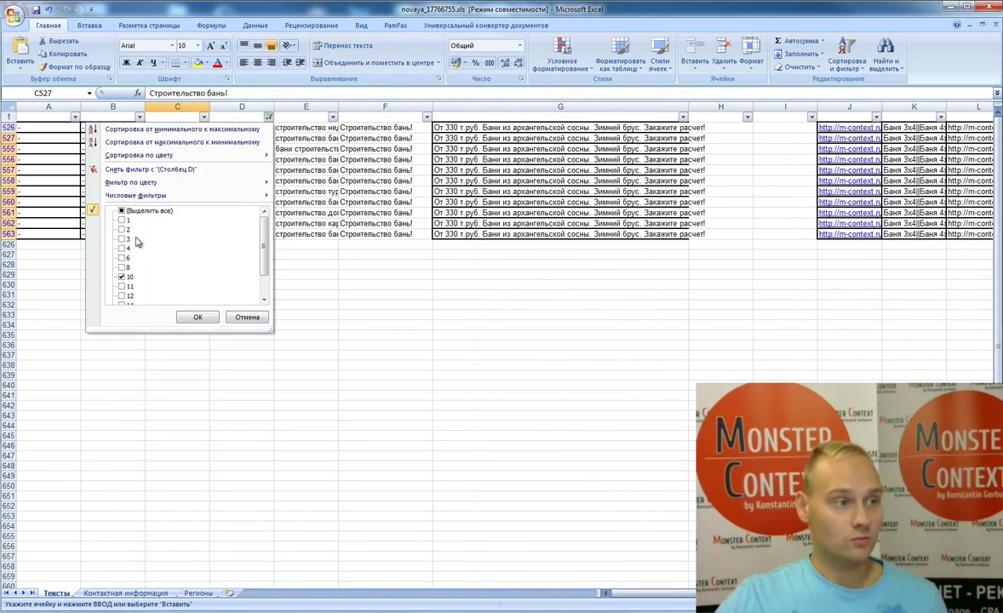
left_click(121, 277)
left_click(120, 286)
left_click(198, 318)
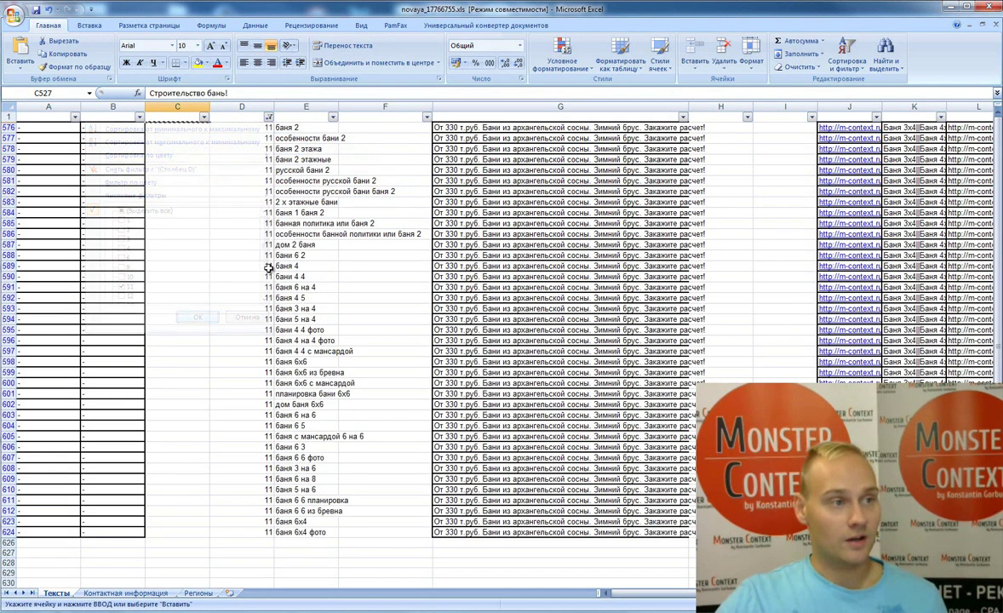
Enter the heading "Баня 2х2" in cell F576 and fill it down to F587.
left_click(380, 129)
type("Баня 2х2")
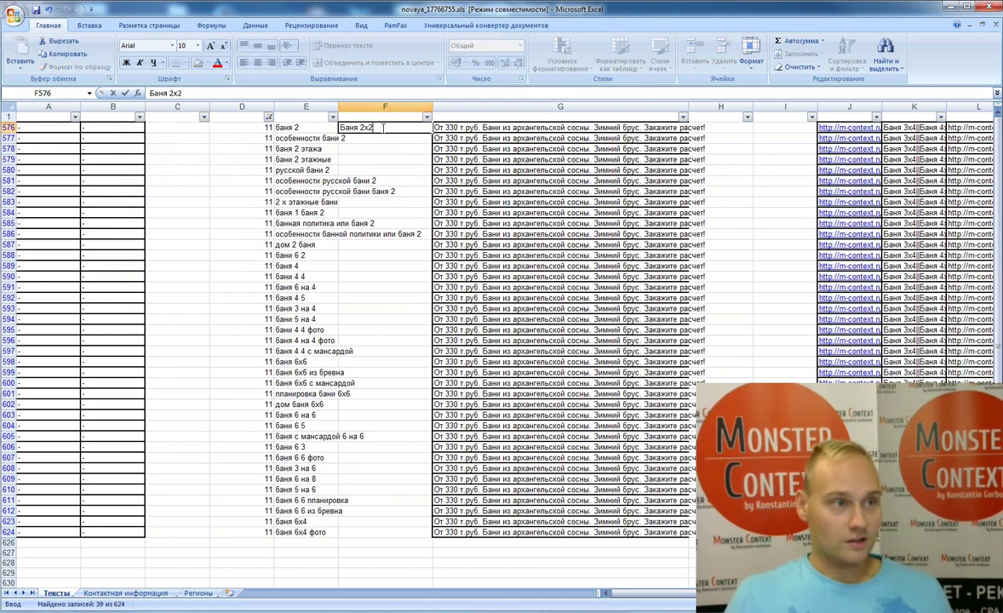
key("ctrl+Return")
left_click_drag(430, 133, 419, 246)
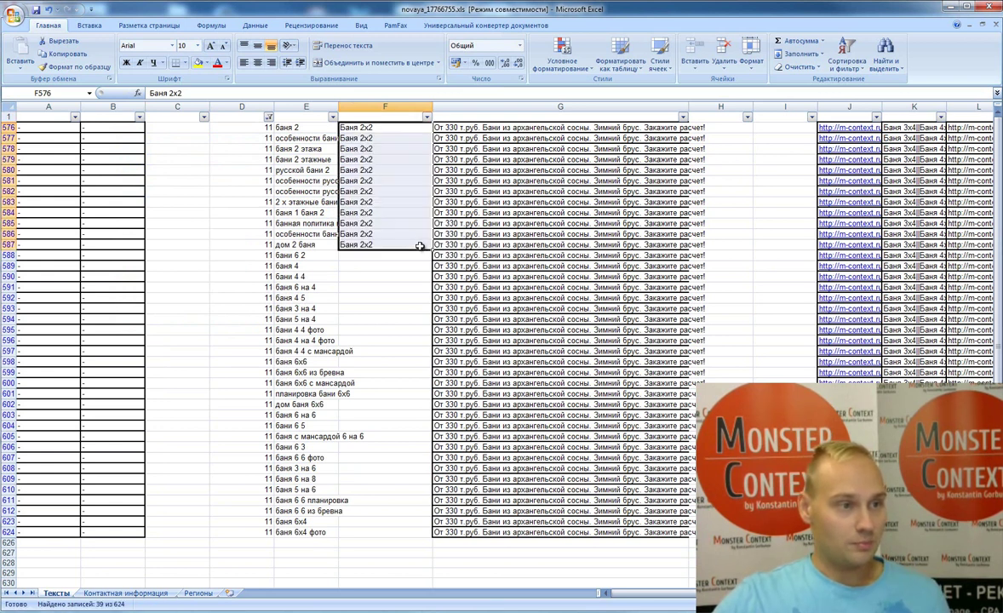
Change the heading in F576 to "Баня 2х2!", fill it down to F587 and copy it into the group names C576 to C587.
double_click(391, 128)
type("!")
key("ctrl+Return")
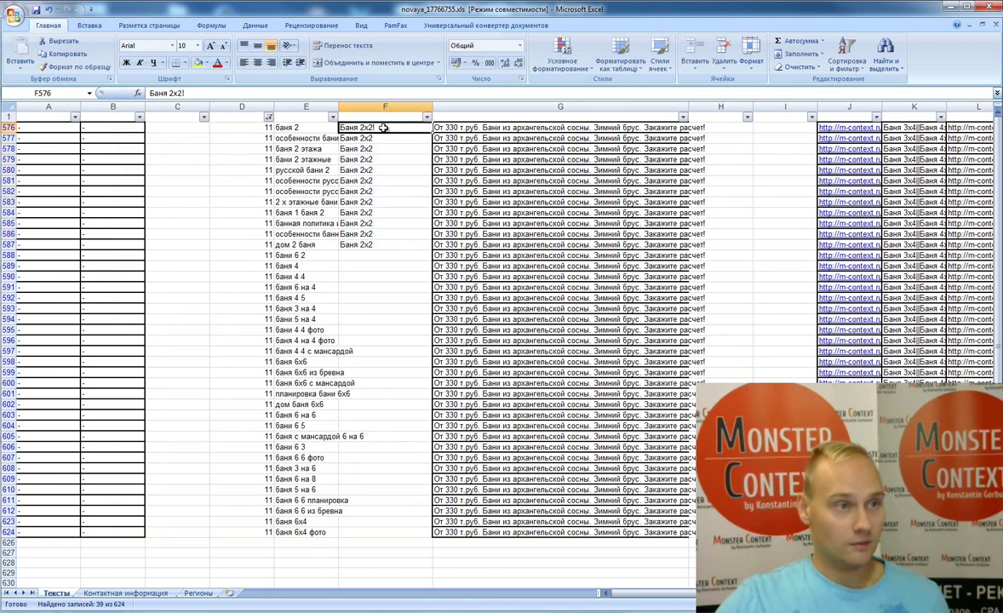
left_click_drag(432, 133, 395, 246)
key("ctrl+c")
left_click(187, 128)
key("ctrl+v")
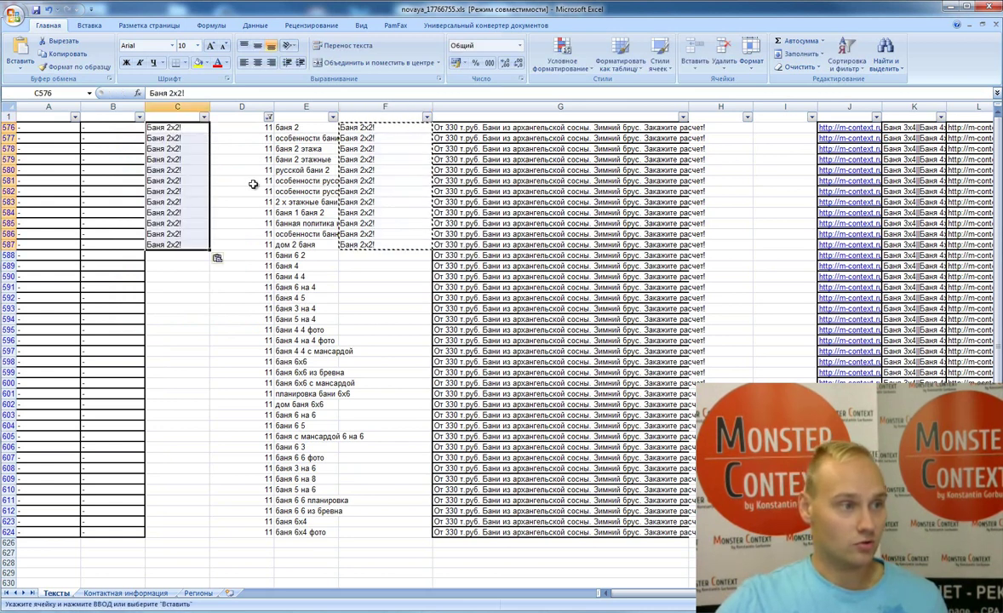
Enter the heading "Бани 6 2!" in F588, copy it to F598 and change that copy to "Бани 6 6!".
left_click(349, 255)
type("ани")
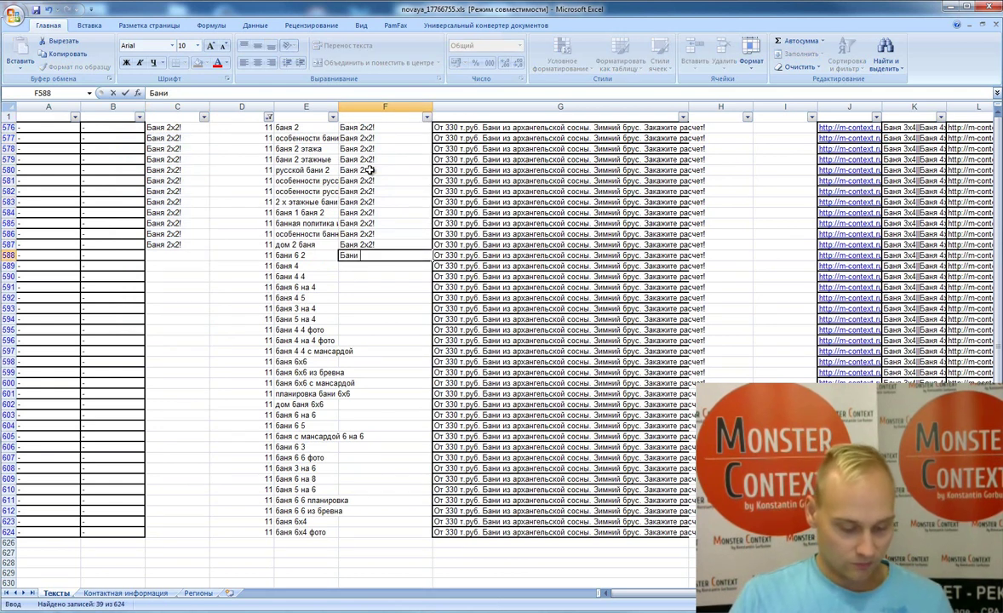
type(" 6 2")
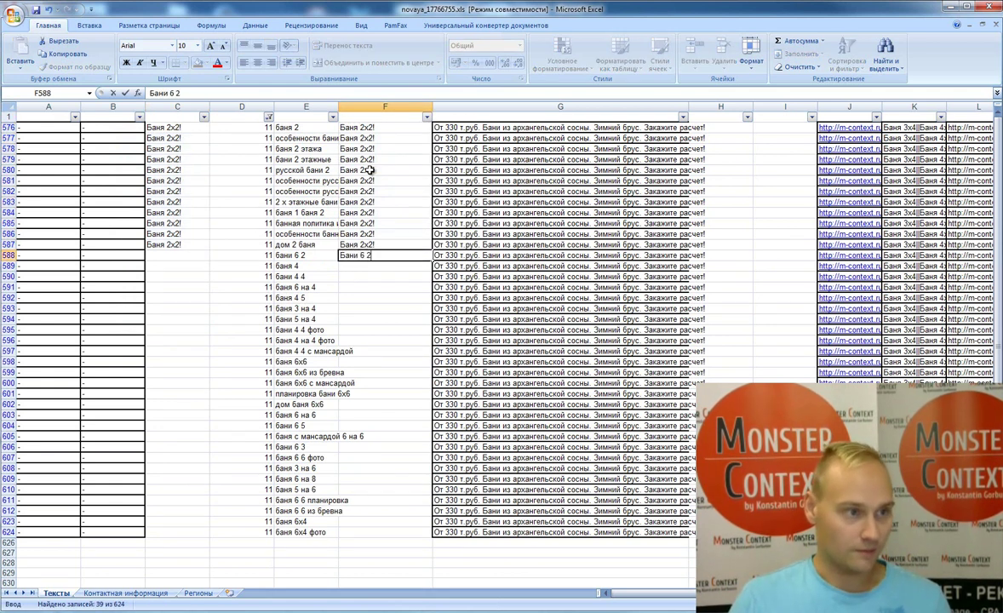
type("!")
key("ctrl+Return")
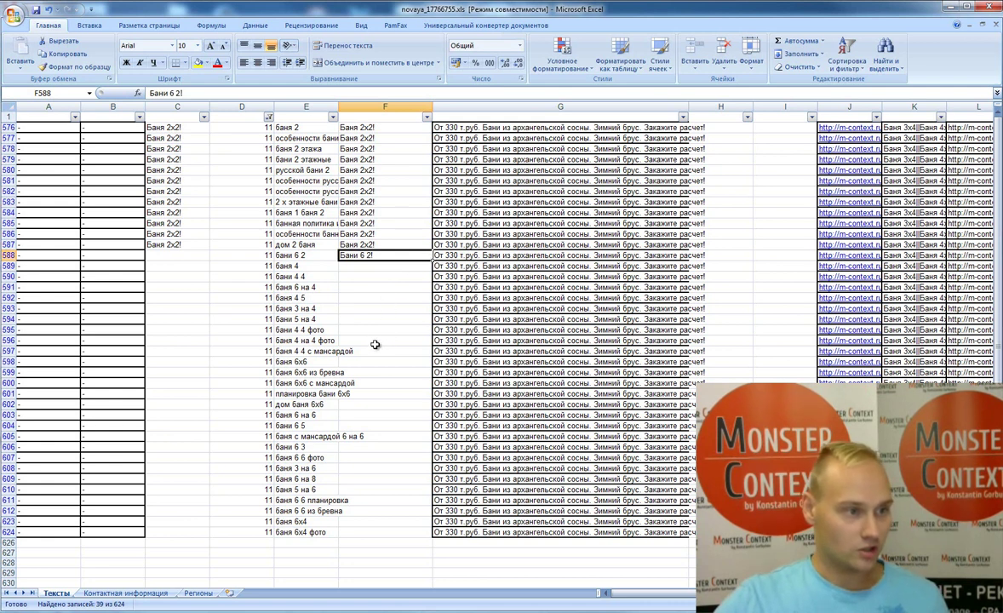
key("ctrl+c")
left_click(367, 359)
key("ctrl+v")
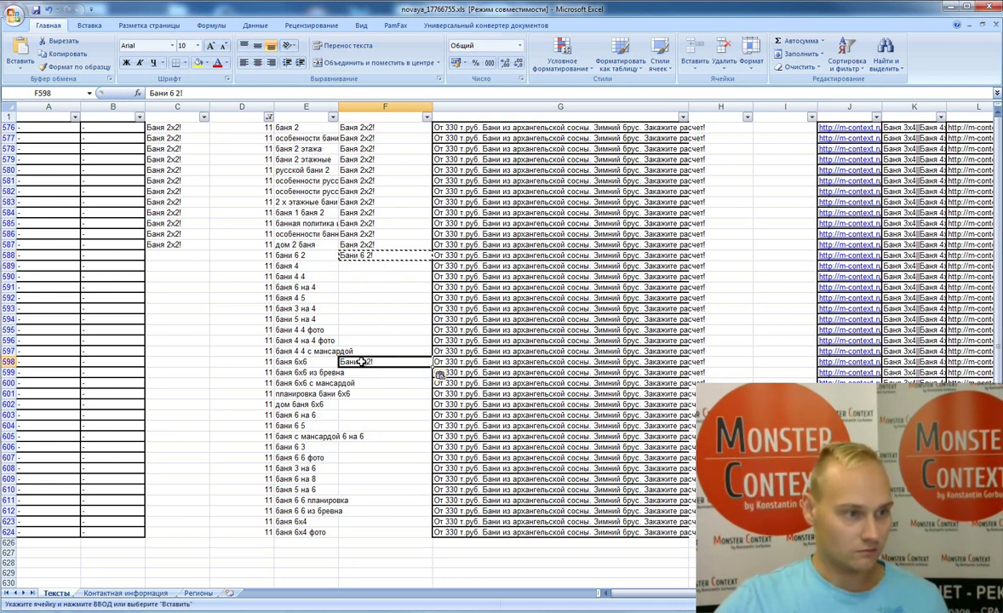
key("F2")
type("6")
key("ctrl+Return")
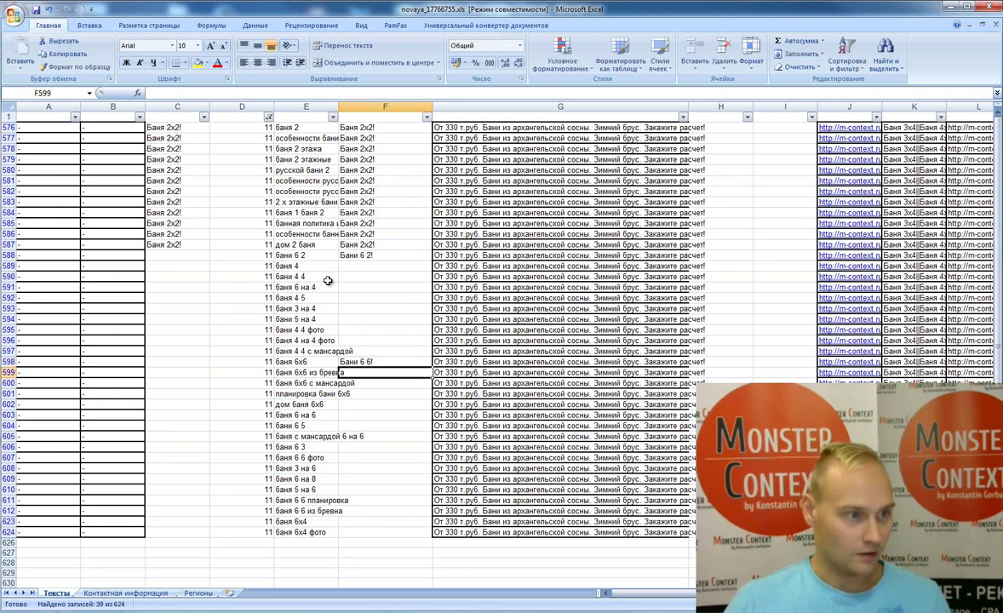
Paste "Бани 6 6!" into headings F588, F599 and F600 and into group names C588 and C598 to C600.
key("ctrl+c")
left_click(368, 256)
key("ctrl+v")
left_click(196, 255)
key("ctrl+v")
left_click(194, 361)
key("ctrl+v")
left_click(195, 372)
key("ctrl+v")
left_click(195, 383)
key("ctrl+v")
left_click(361, 382)
key("ctrl+v")
left_click(361, 372)
key("ctrl+v")
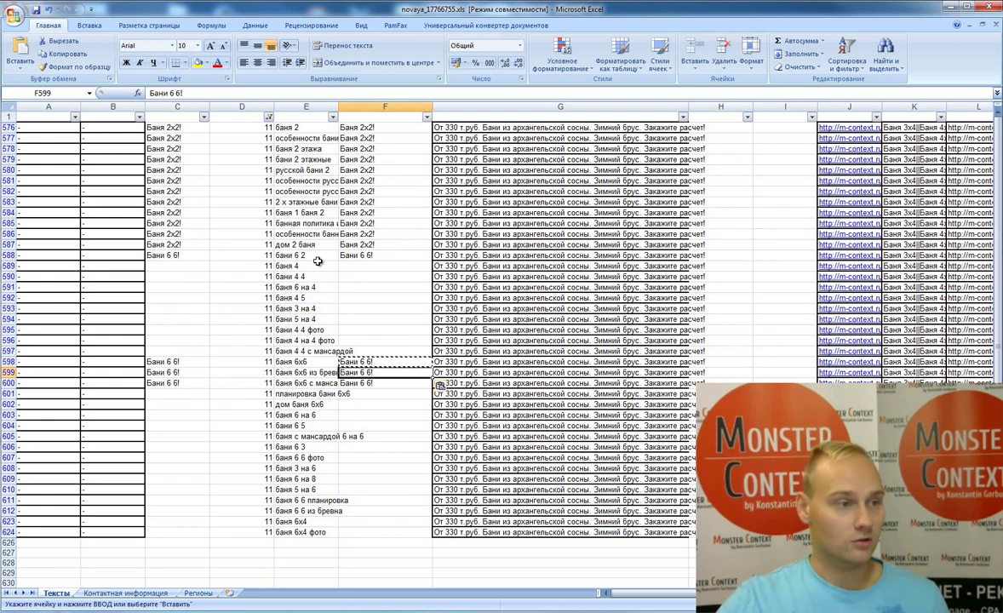
Set the group number to 15 in D588 and in D598 through D624.
left_click(268, 117)
left_click_drag(265, 226, 264, 262)
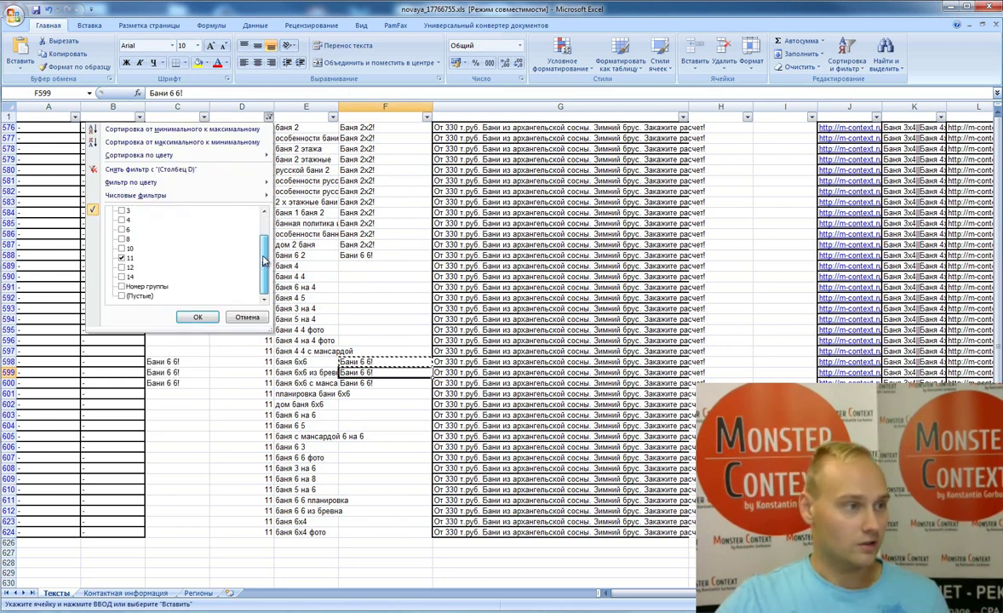
left_click(268, 116)
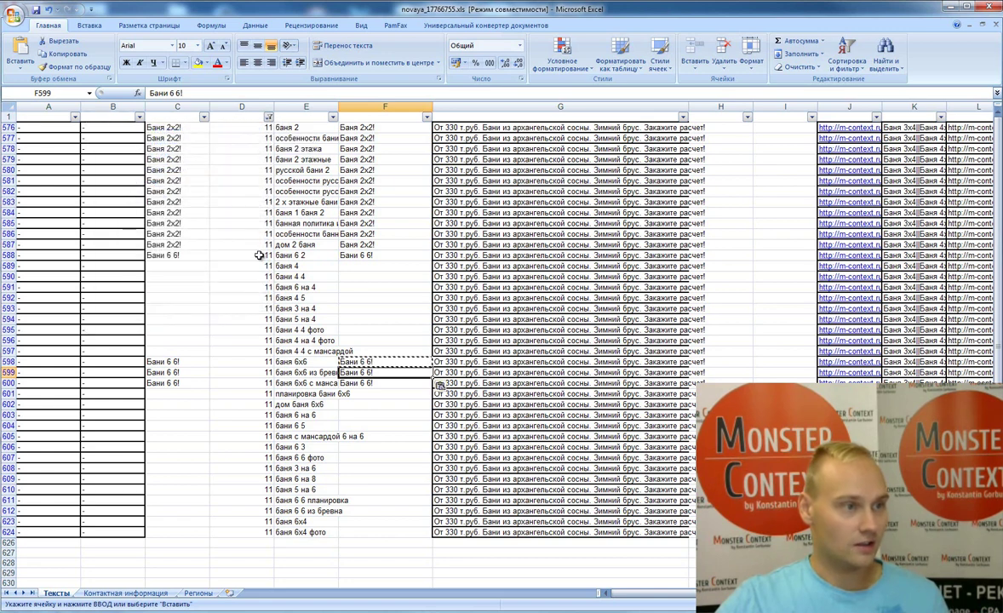
left_click(254, 256)
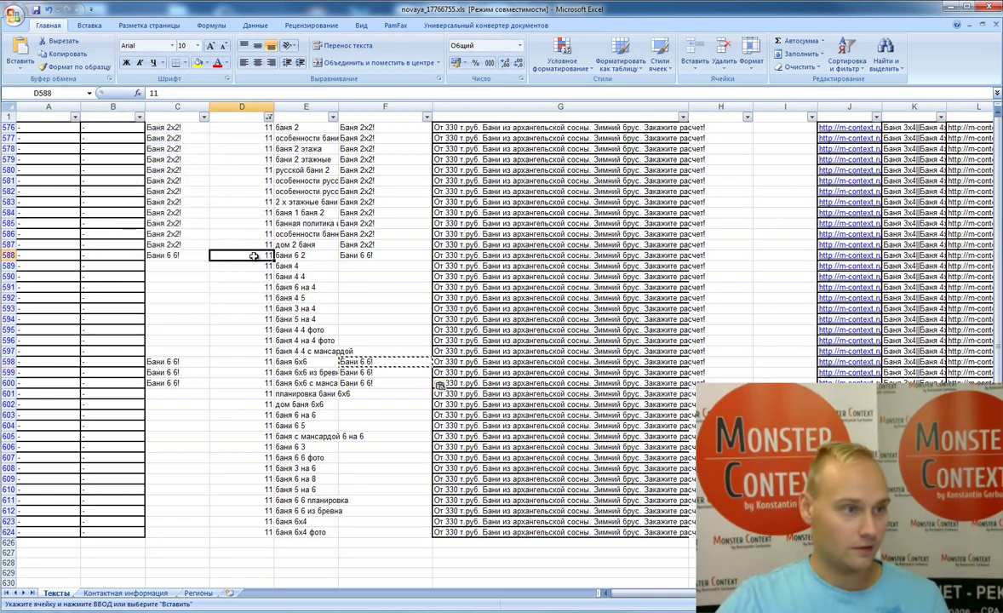
type("15")
left_click(246, 361)
type("15")
left_click(247, 372)
type("15")
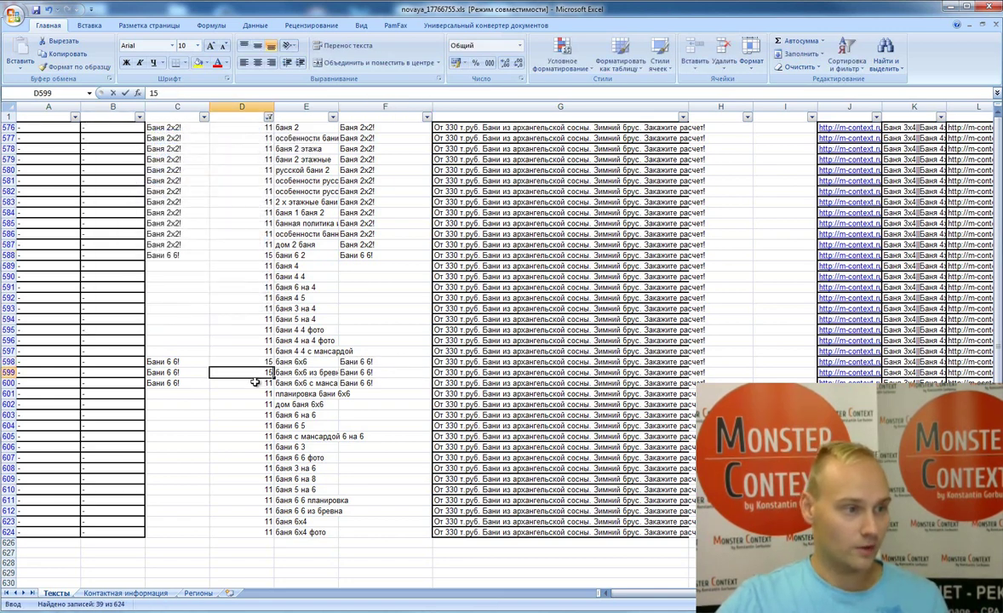
left_click(247, 382)
type("15")
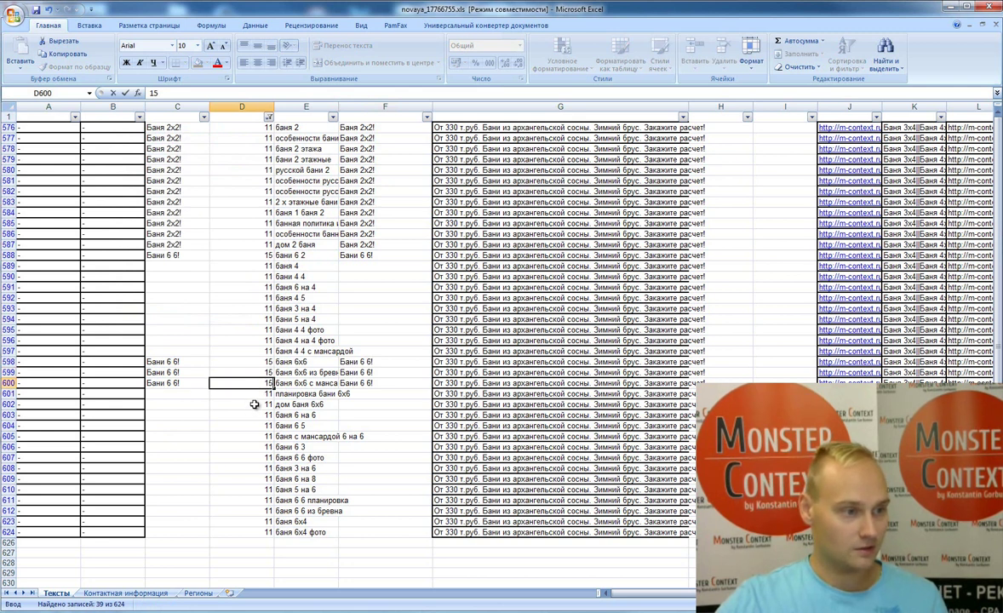
left_click(269, 383)
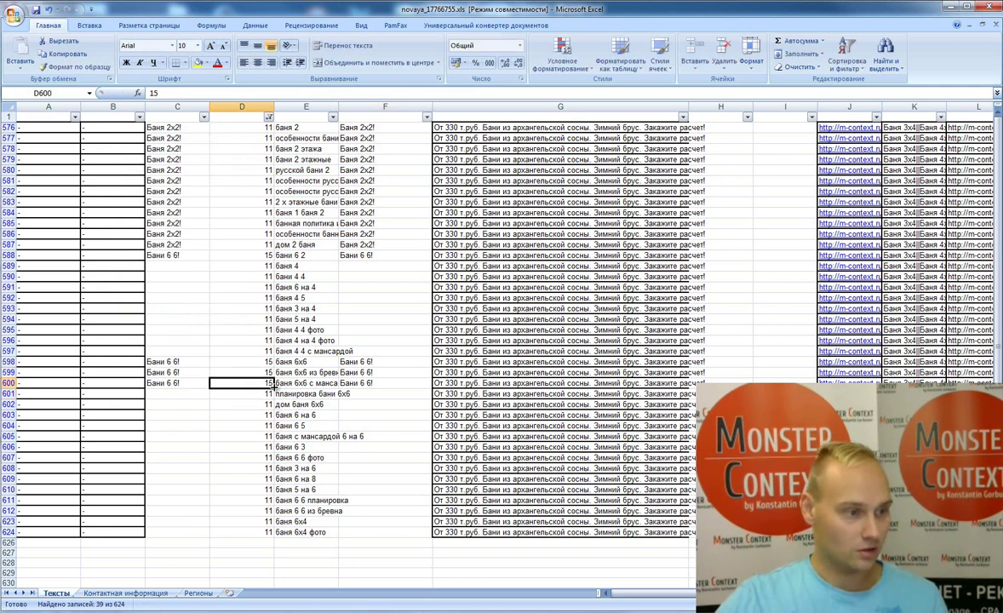
left_click_drag(271, 385, 271, 532)
Paste "Бани 6 6!" into headings F601 to F624 and group names C601 to C624.
left_click(369, 385)
key("ctrl+c")
left_click_drag(369, 395, 370, 530)
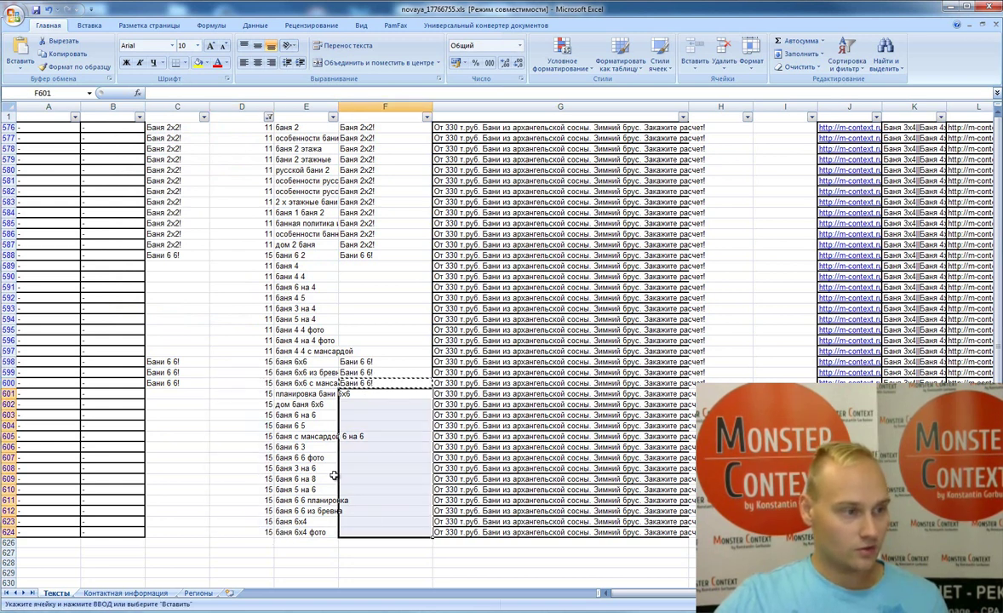
key("ctrl+v")
left_click(183, 383)
key("ctrl+c")
left_click(192, 394)
left_click(190, 527, "shift")
key("ctrl+v")
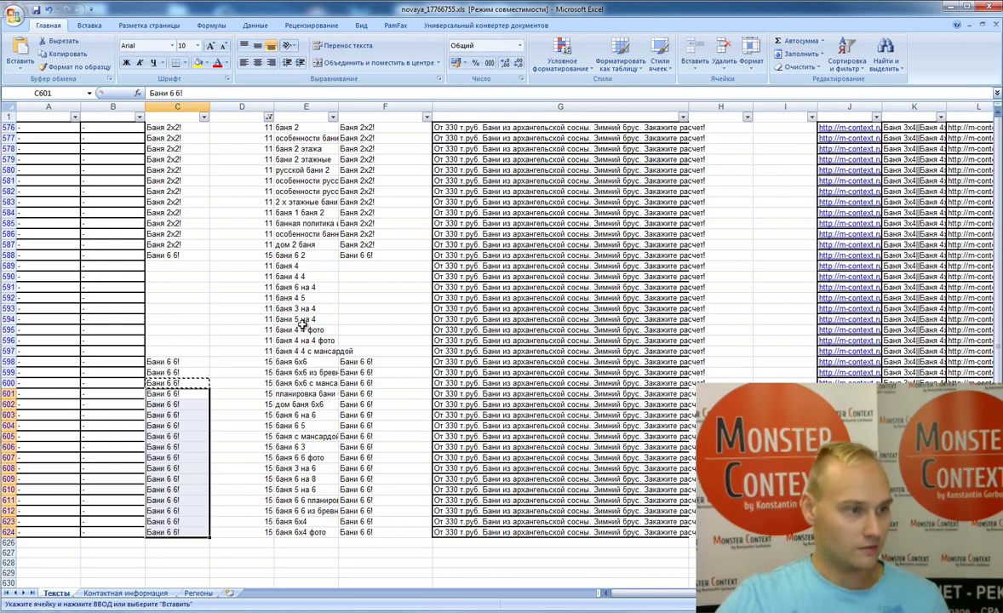
Enter the heading "Бани 4 на 4!" in F589, fill it down to F597 and copy it into the group names C589 to C597.
left_click(370, 266)
type("Бани4")
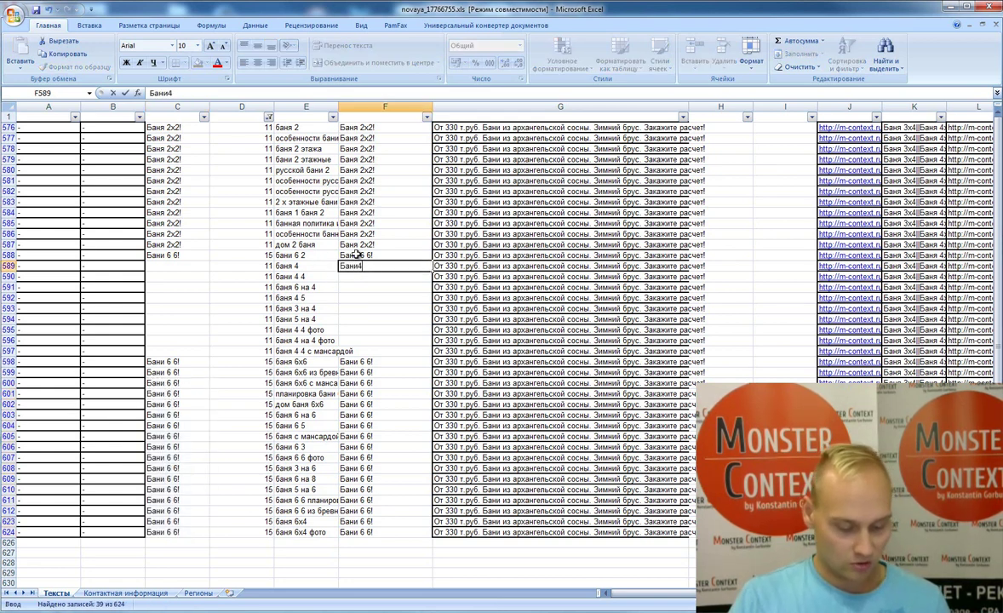
type(" на 4")
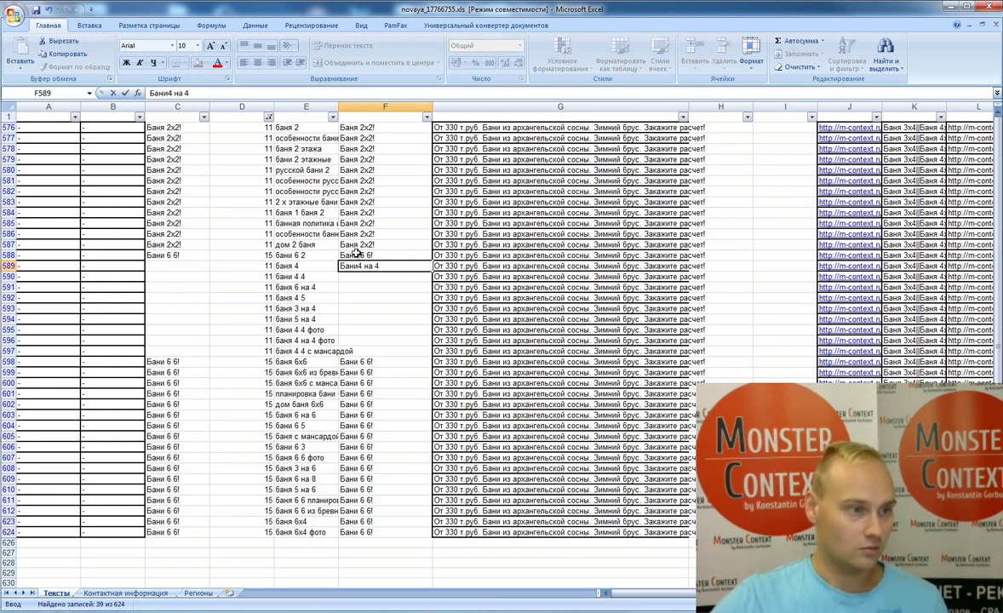
left_click(360, 266)
key("End")
type("!")
key("ctrl+Return")
left_click_drag(432, 271, 411, 526)
key("ctrl+c")
left_click(203, 269)
key("ctrl+v")
Change the headings in F598 through F624 to "Бани 6 на 6!".
double_click(365, 361)
type("на")
key("ctrl+Return")
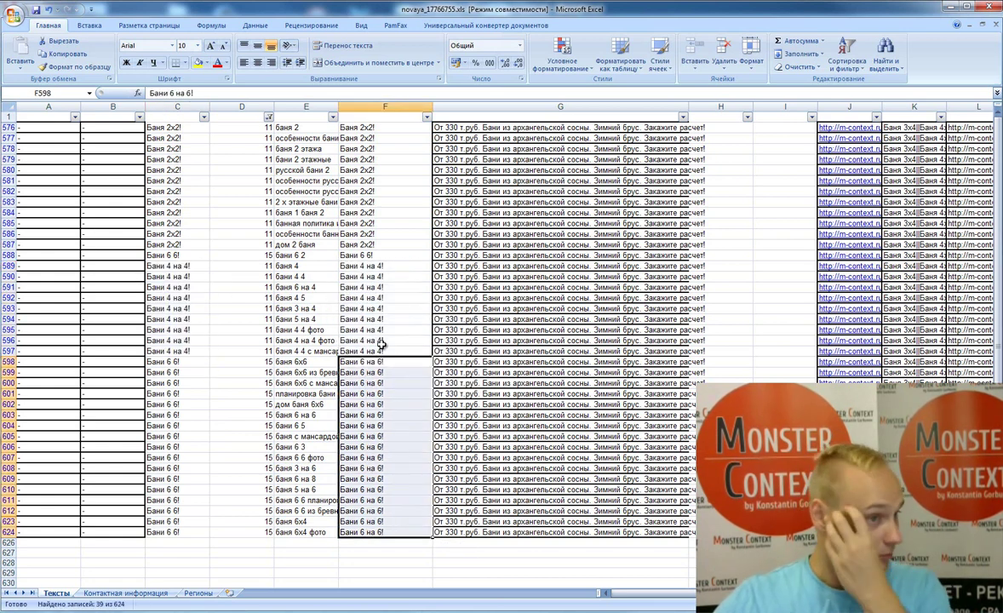
left_click(310, 266)
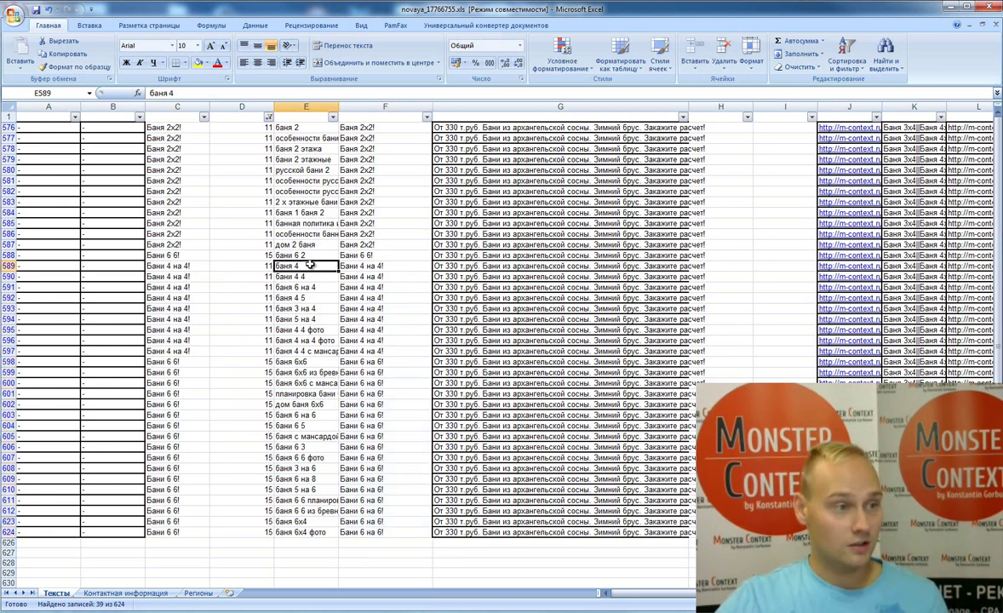
left_click(264, 267)
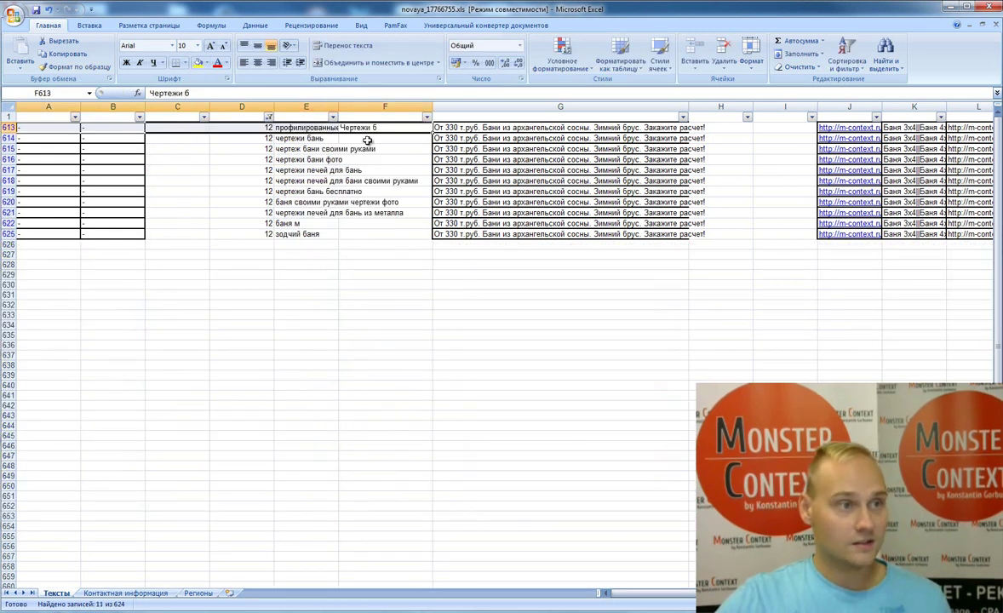
Put "Бани под ключ!" into all group 12 headings and group name cells, rows 613 to 625.
left_click(374, 127)
double_click(383, 127)
left_click_drag(378, 128, 313, 118)
type("Бани под ключ!")
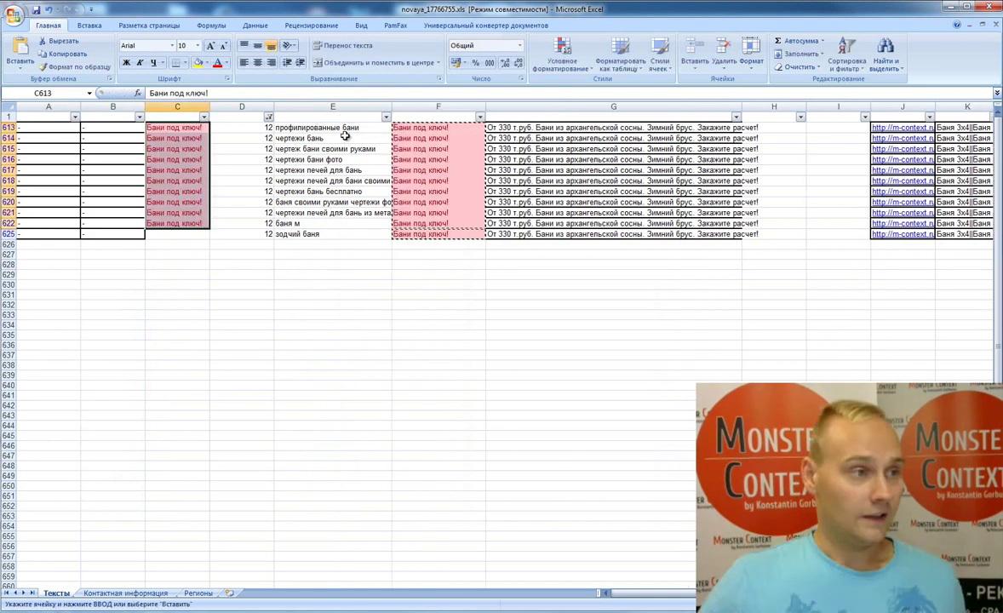
left_click(328, 137)
left_click(197, 233)
key("Return")
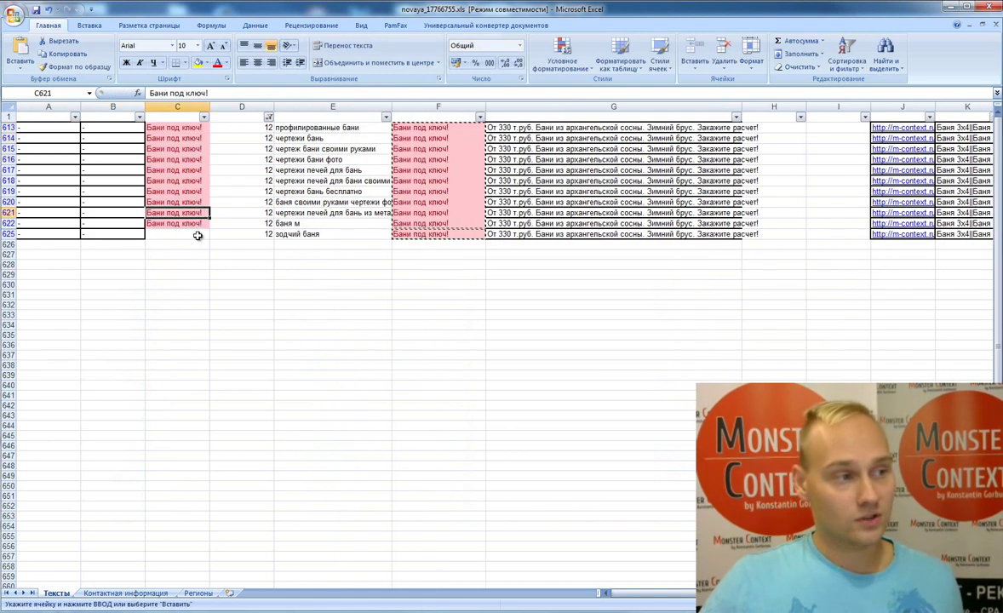
left_click(307, 180)
left_click(316, 139)
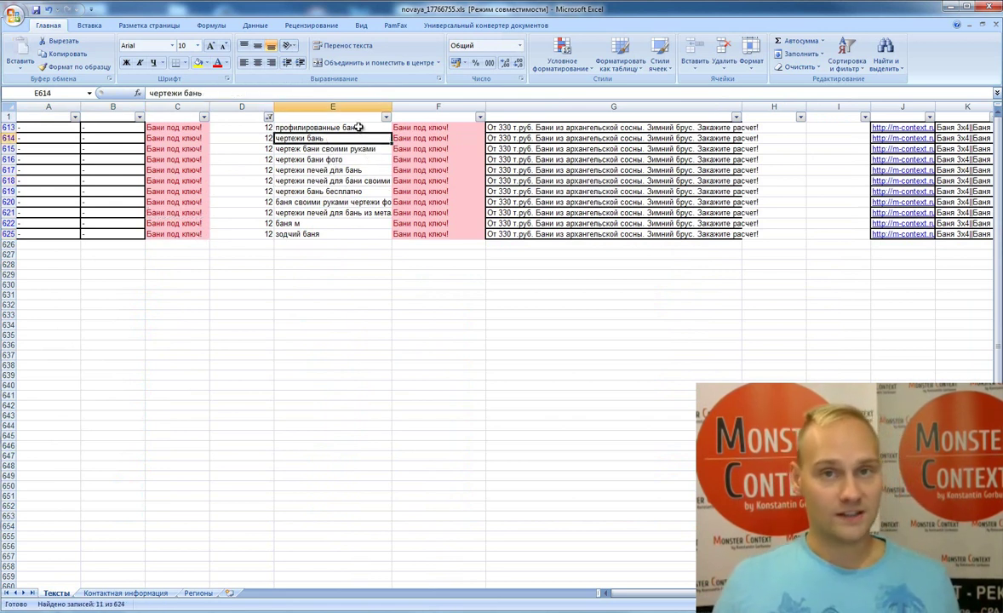
Switch the Номер группы filter to group 14 and enter the heading "Бани под ключ!" in F480.
left_click(269, 117)
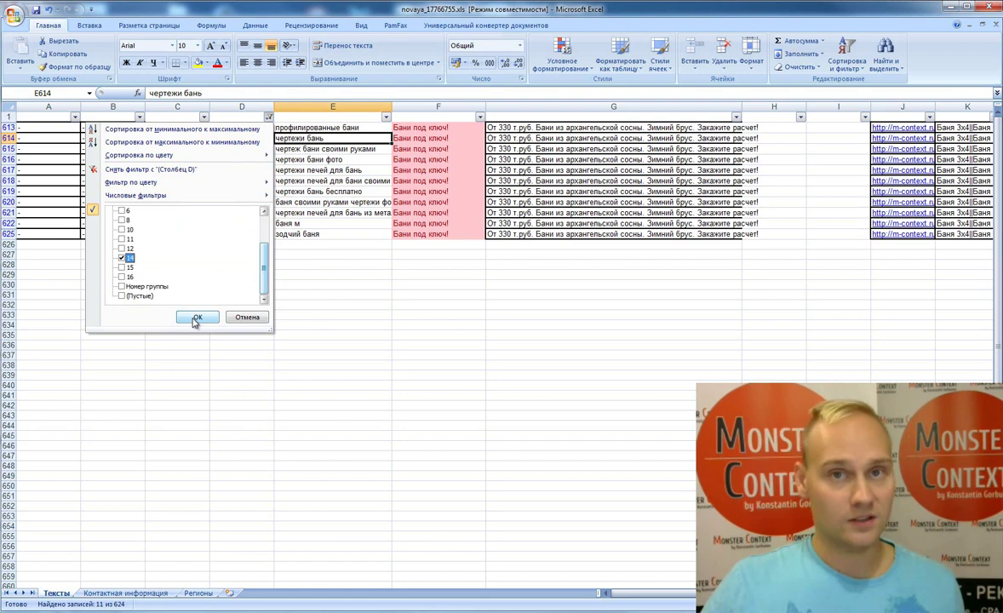
left_click(196, 319)
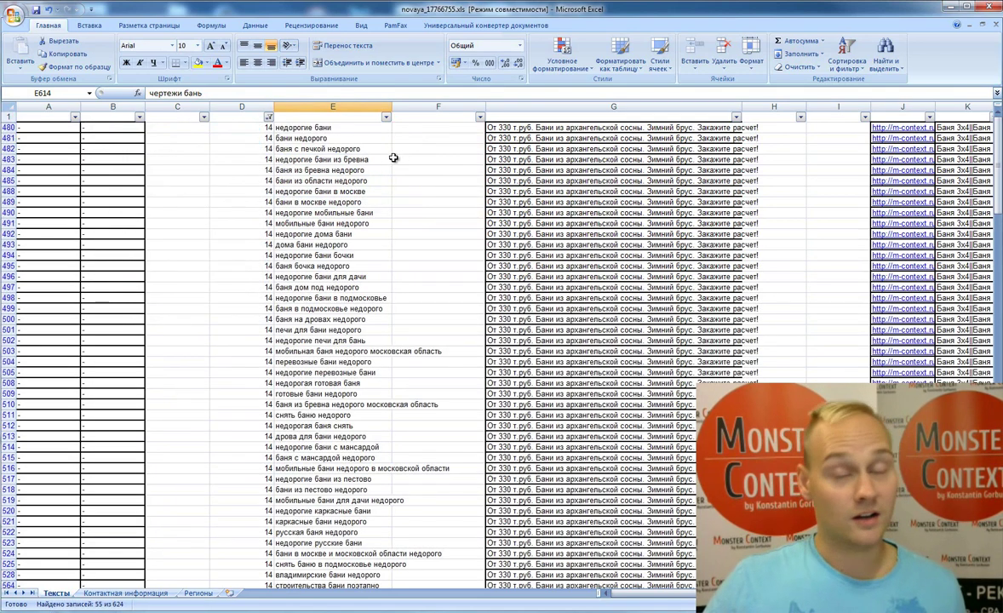
double_click(437, 127)
scroll(437, 290, "down", 3)
scroll(455, 281, "up", 3)
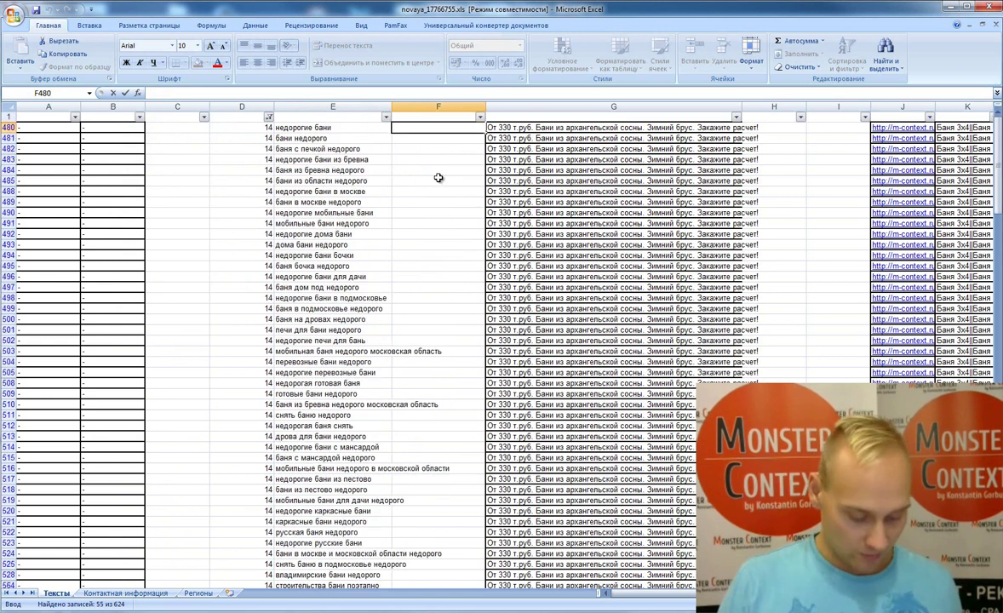
type("Бани по")
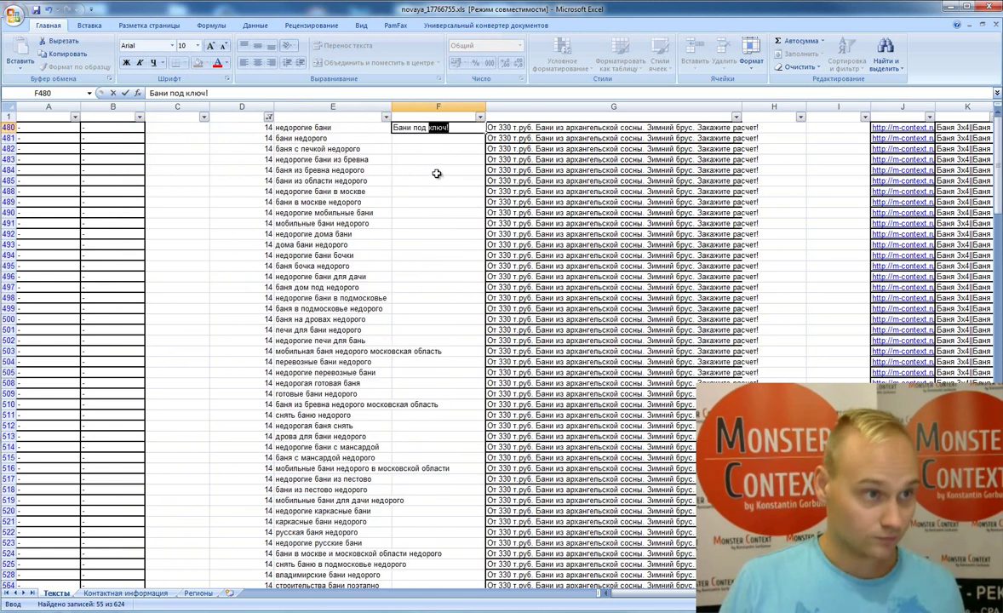
type("д")
key("Return")
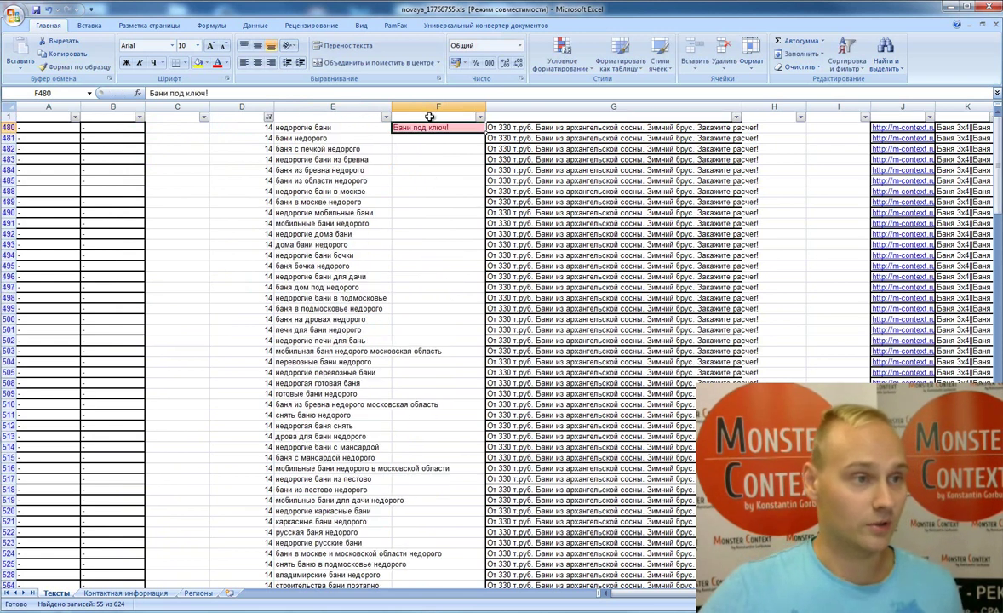
Fill the F480 heading down through all group 14 rows and copy the headings into the group name column from C480.
left_click_drag(483, 133, 454, 575)
scroll(383, 341, "up", 4)
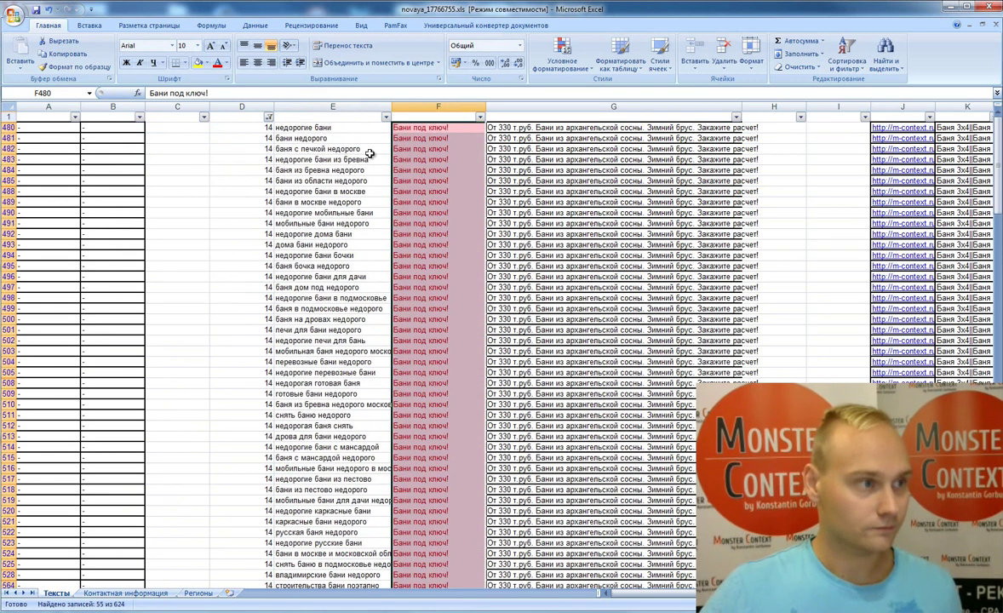
key("ctrl+c")
left_click(196, 129)
key("ctrl+v")
left_click(328, 201)
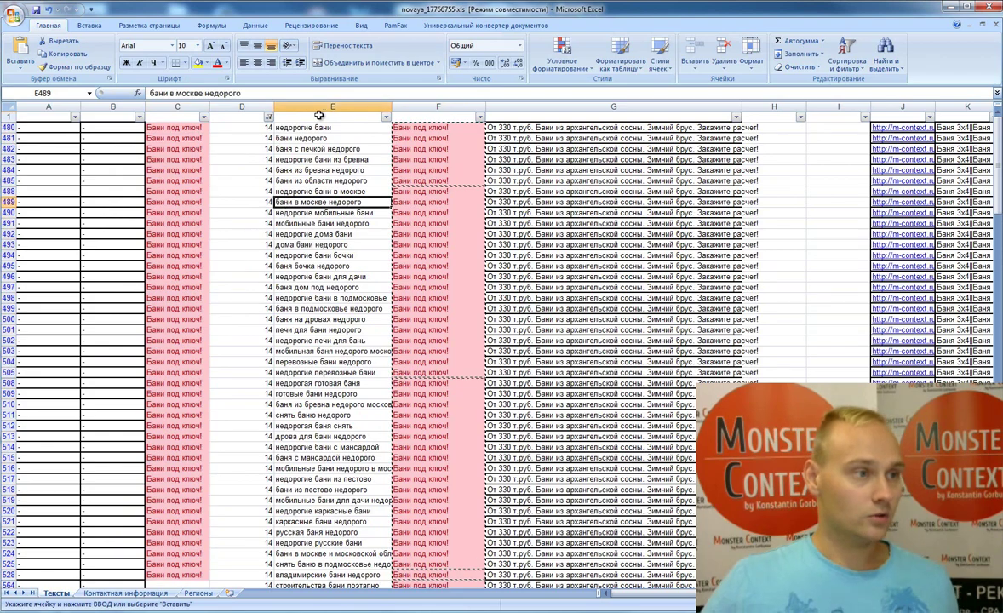
Clear the filter on the Номер группы column so that all groups are listed.
left_click(268, 117)
left_click(150, 169)
left_click(242, 204)
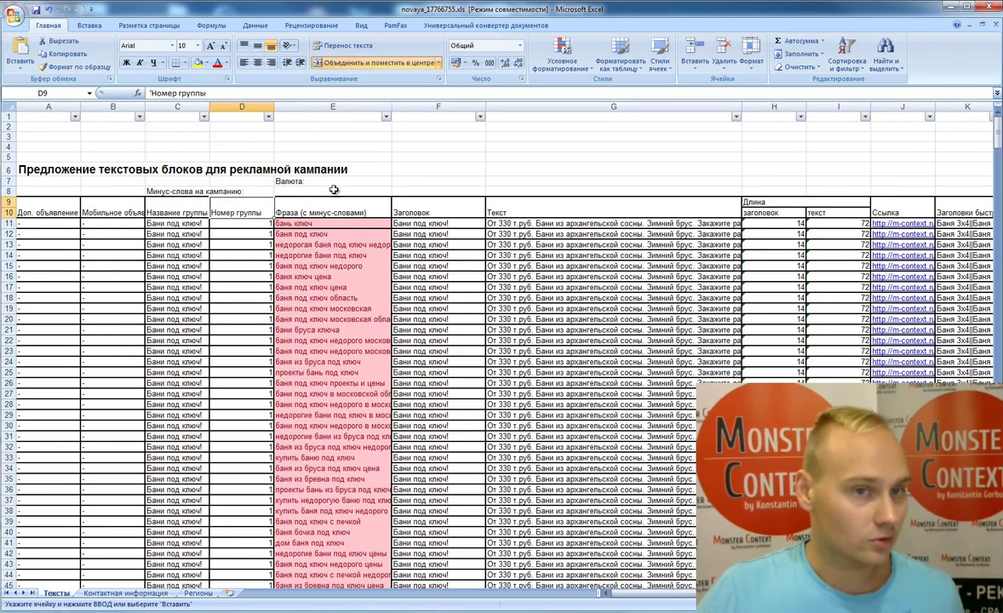
Look over the keyword phrases at the start of the Тексты sheet, and select and copy the whole table.
mouse_move(998, 132)
left_mouse_down()
mouse_move(997, 143)
mouse_move(993, 119)
left_mouse_up()
left_click_drag(332, 266, 362, 258)
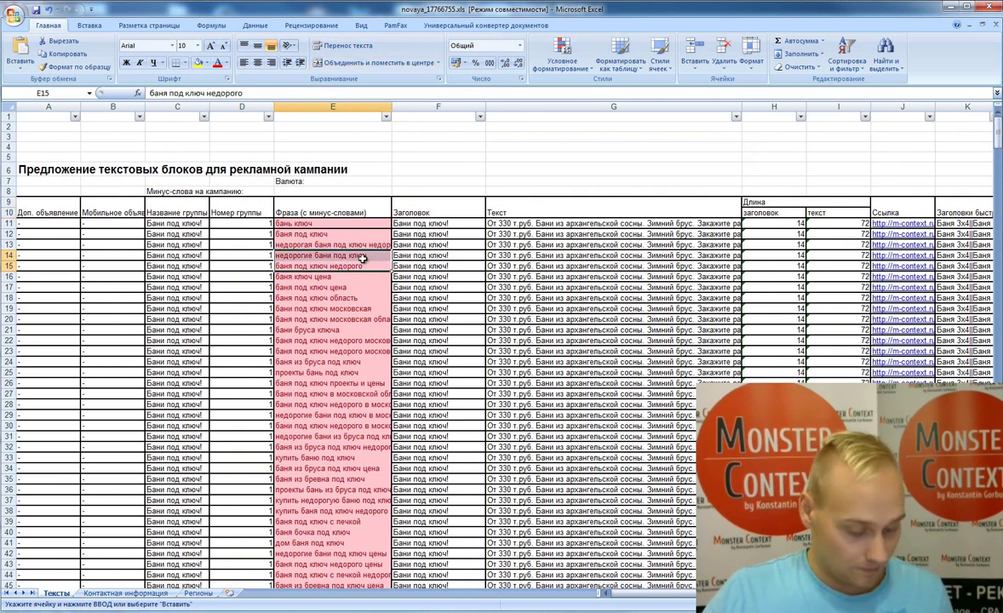
left_click(374, 318)
scroll(391, 316, "down", 7)
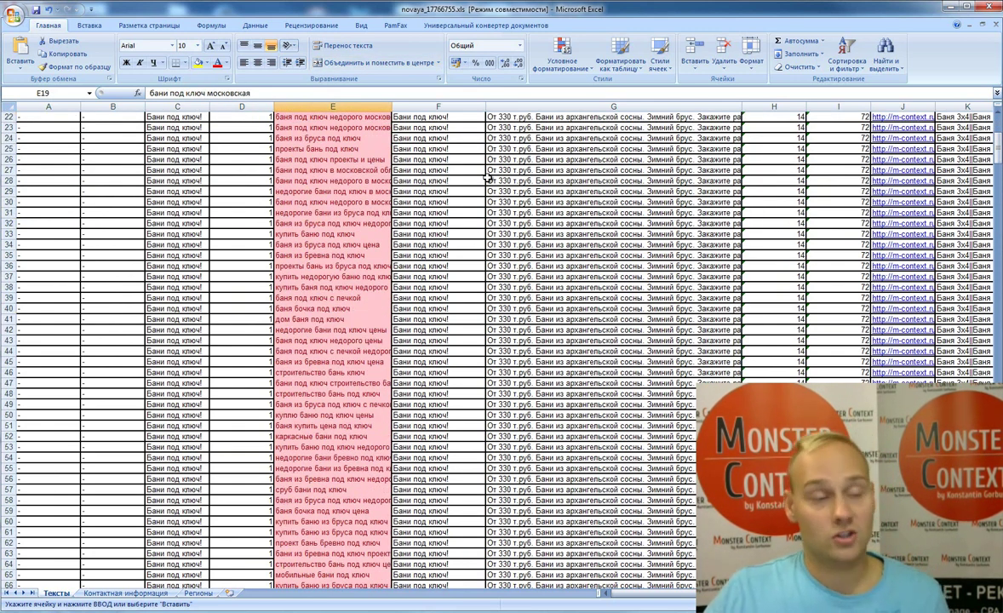
scroll(487, 177, "up", 1)
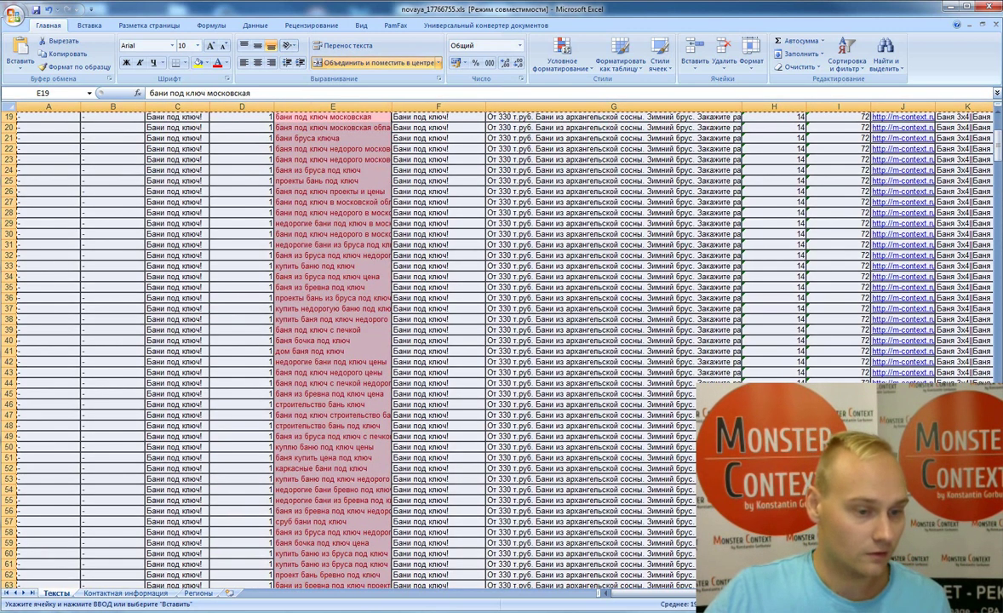
Switch to Direct Commander and load the copied table into the ad import, keeping the option to create a new campaign.
key("alt+Tab")
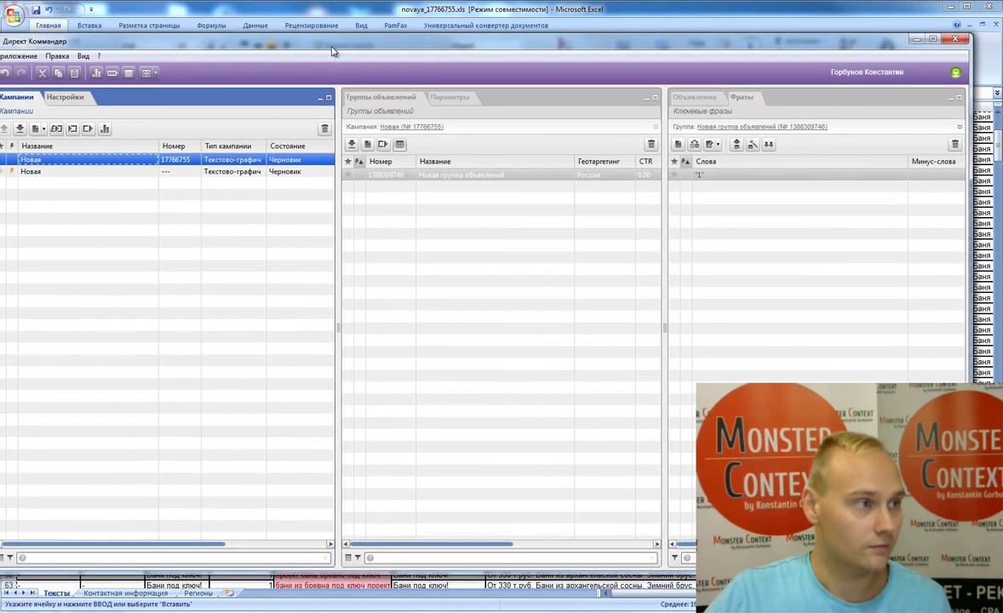
left_click(82, 130)
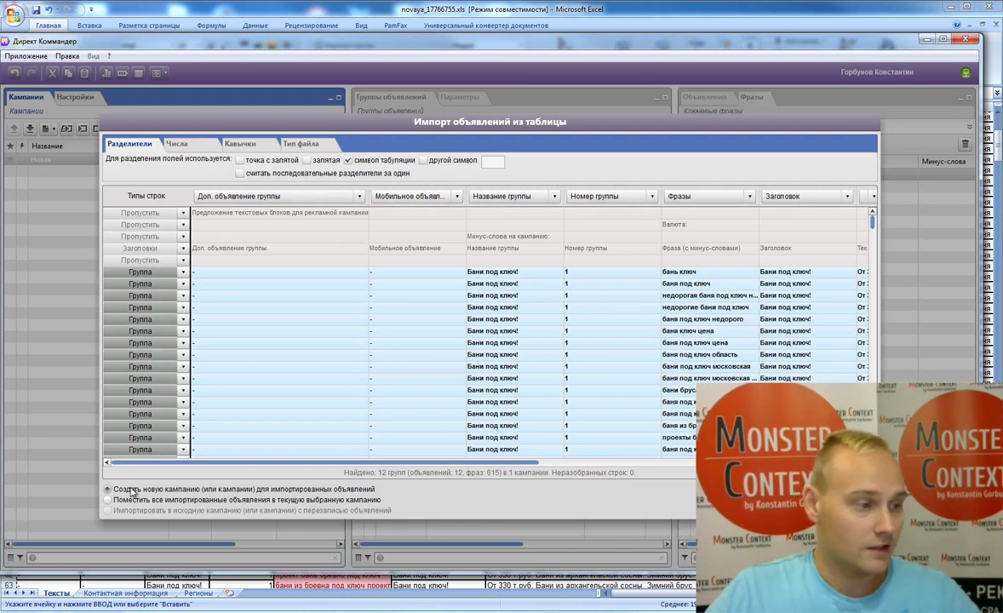
mouse_move(873, 224)
left_mouse_down()
mouse_move(871, 338)
mouse_move(872, 219)
left_mouse_up()
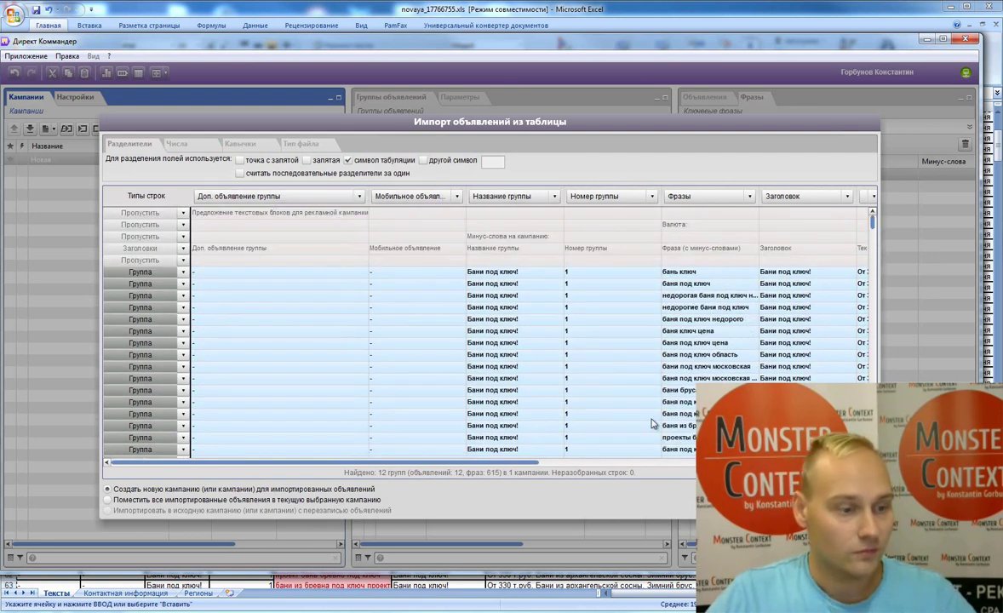
Switch to Excel and examine the Номер группы, additional ad and Мобильное объявление column headings on the Тексты sheet.
key("alt+Tab")
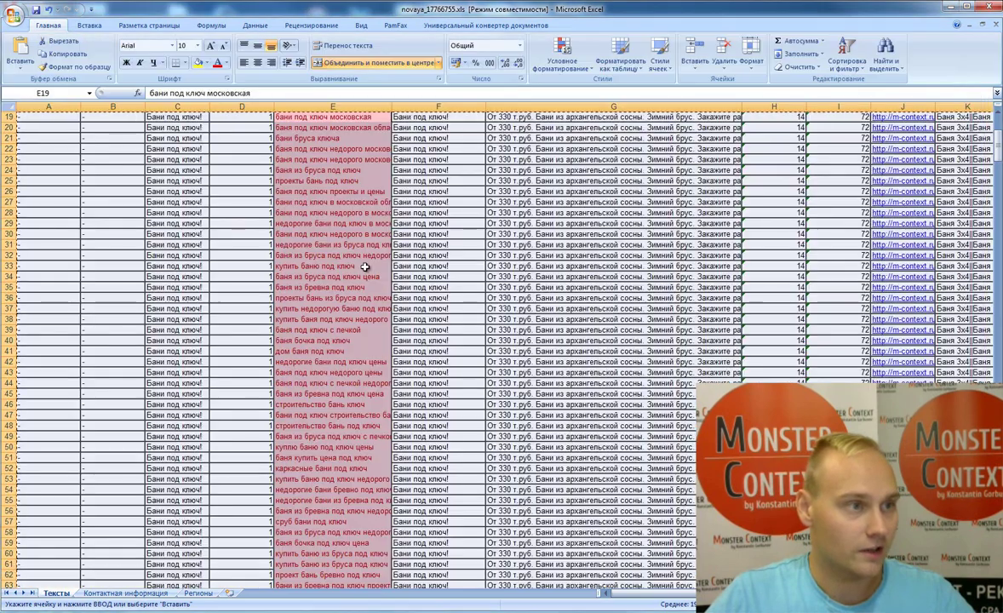
scroll(359, 206, "up", 7)
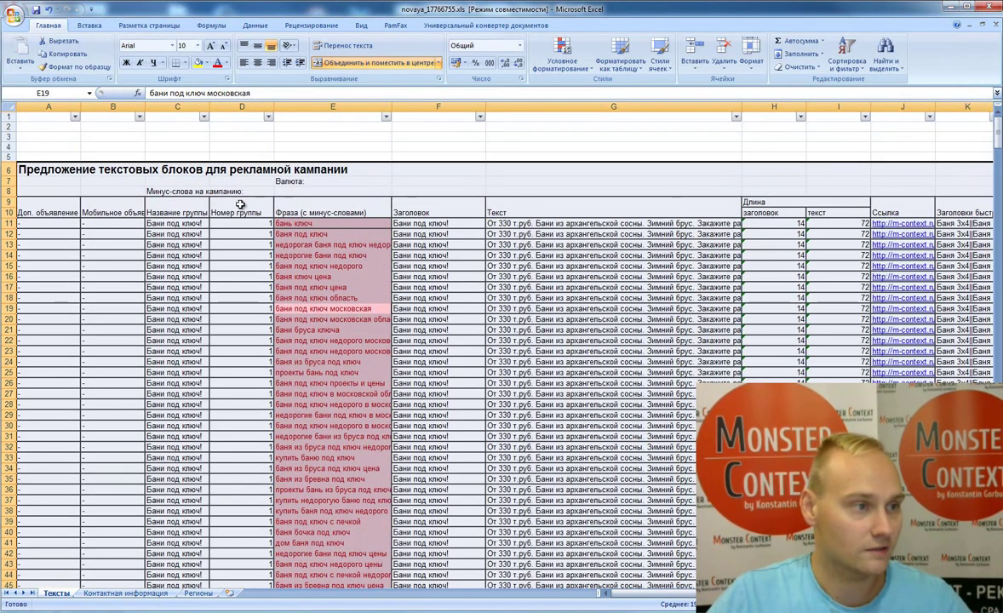
left_click(243, 204)
left_click(44, 206)
left_click(112, 206)
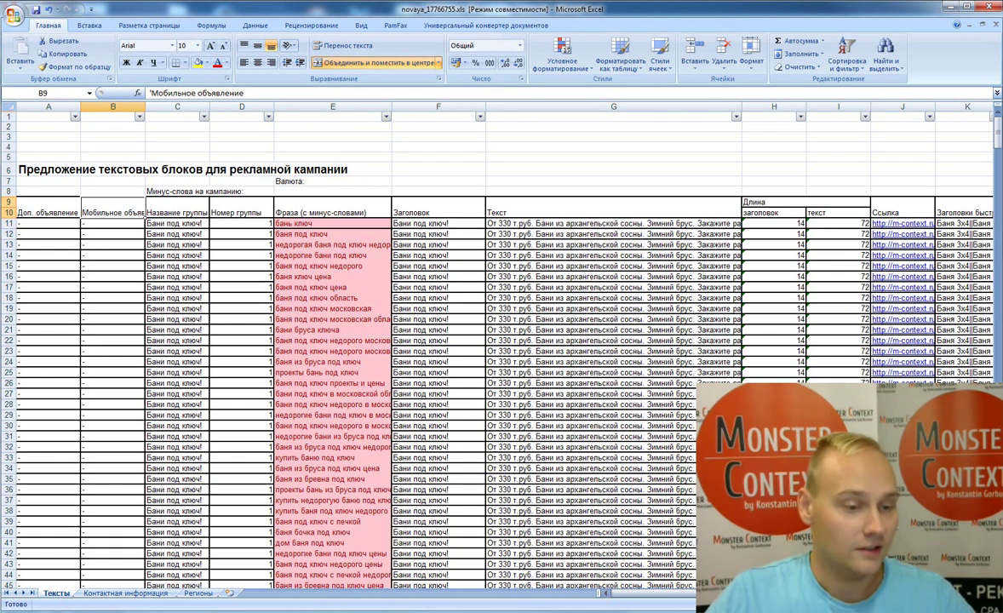
Switch back to Direct Commander, check the column mapping and import the table as a new campaign, closing the geotargeting notice.
key("alt+Tab")
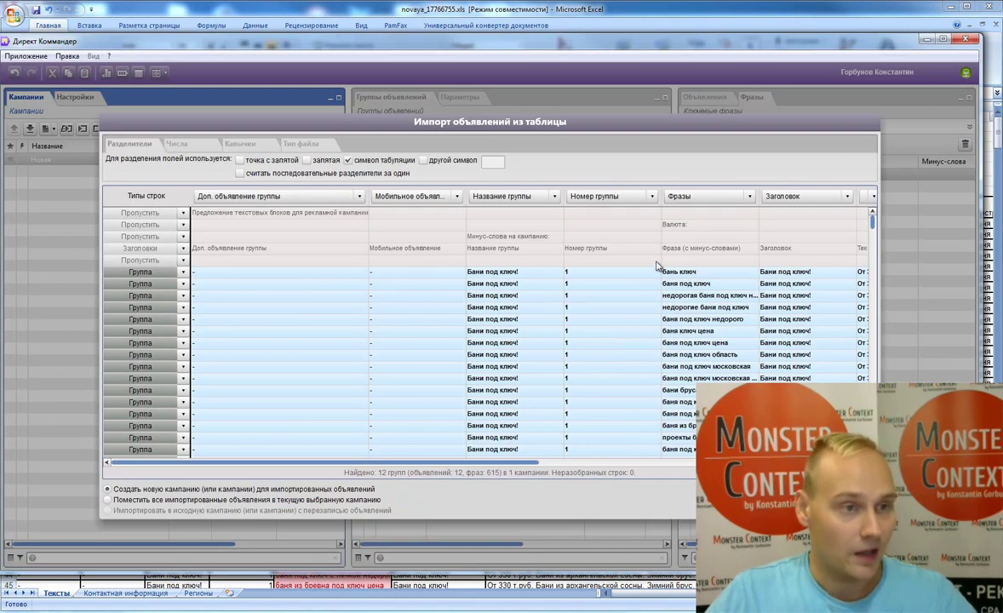
left_click_drag(514, 466, 537, 465)
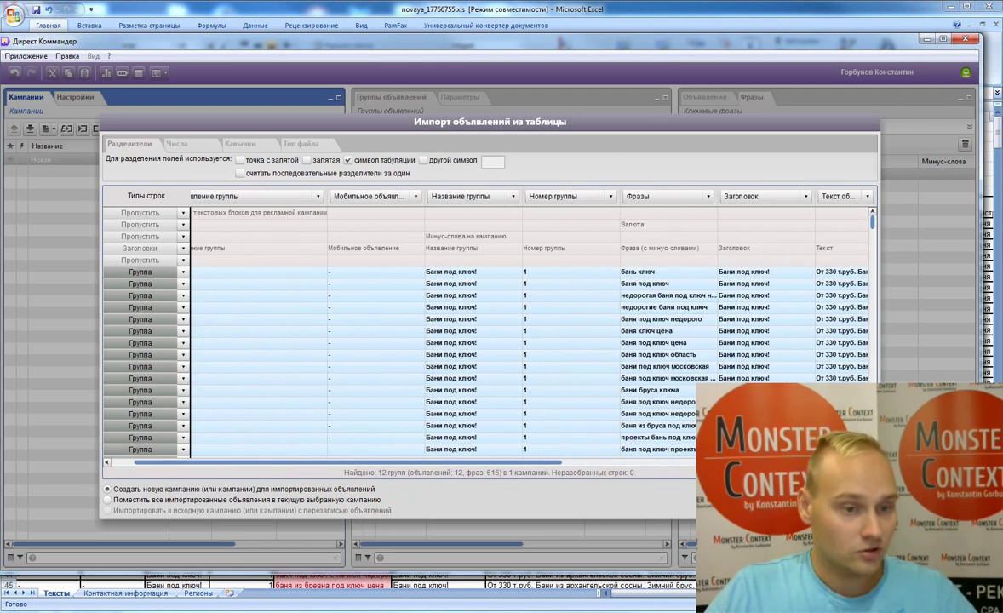
key("Return")
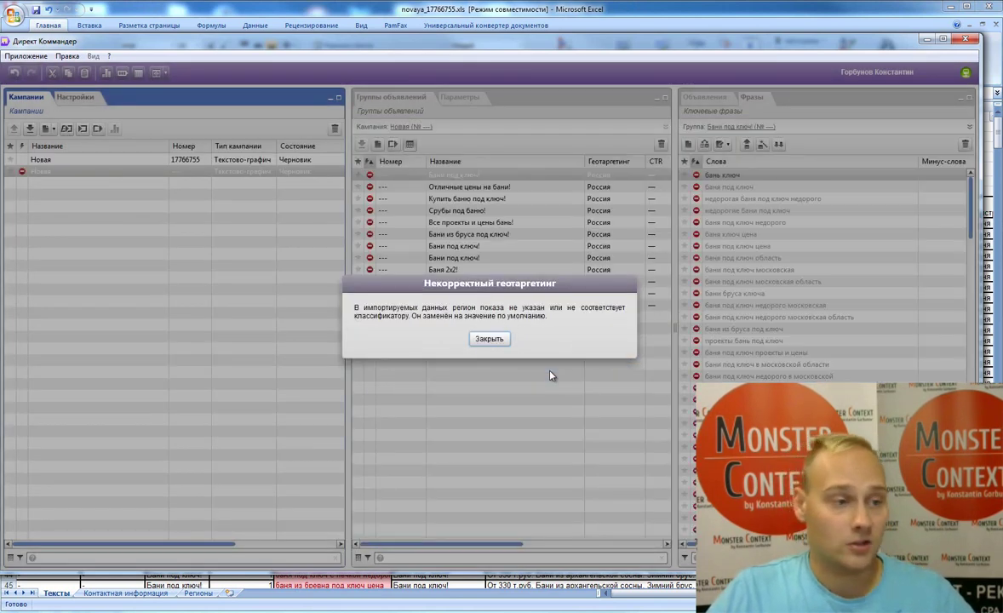
left_click(499, 343)
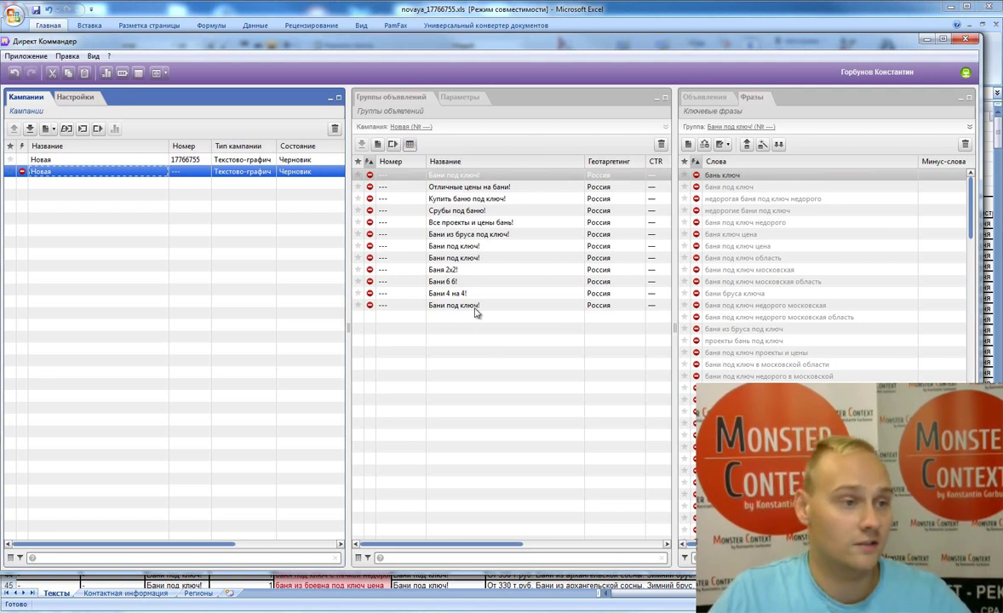
Examine the keyword phrases and the ad of the first "Бани под ключ!" group in the imported campaign.
left_click(721, 258)
key("ctrl+a")
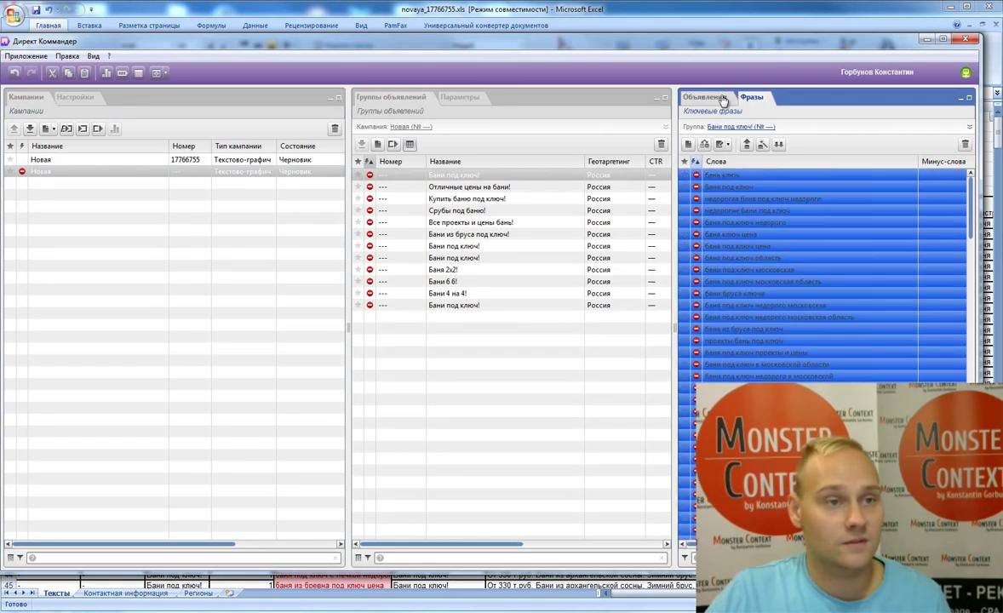
left_click(714, 100)
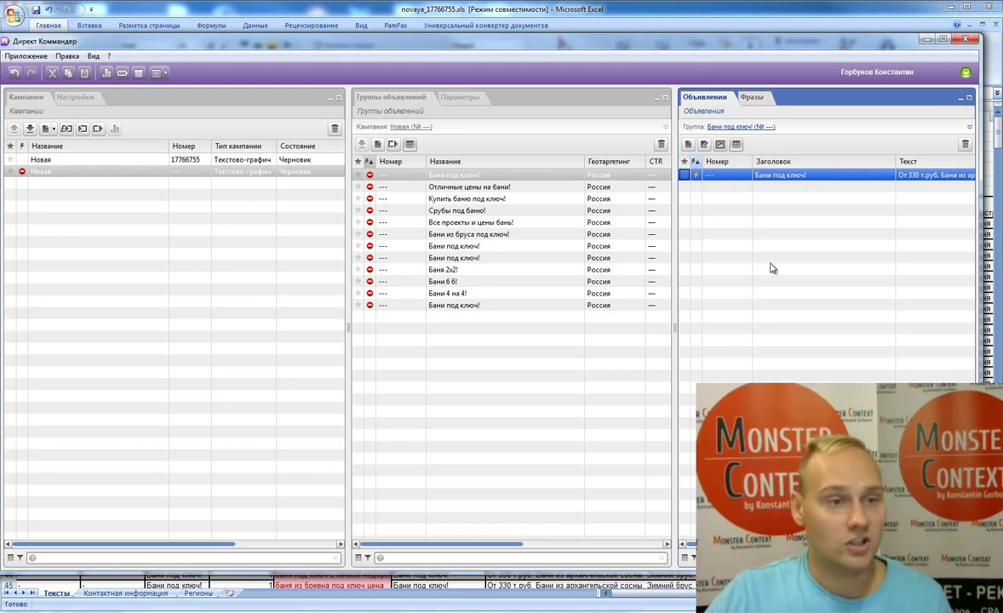
scroll(826, 255, "right", 5)
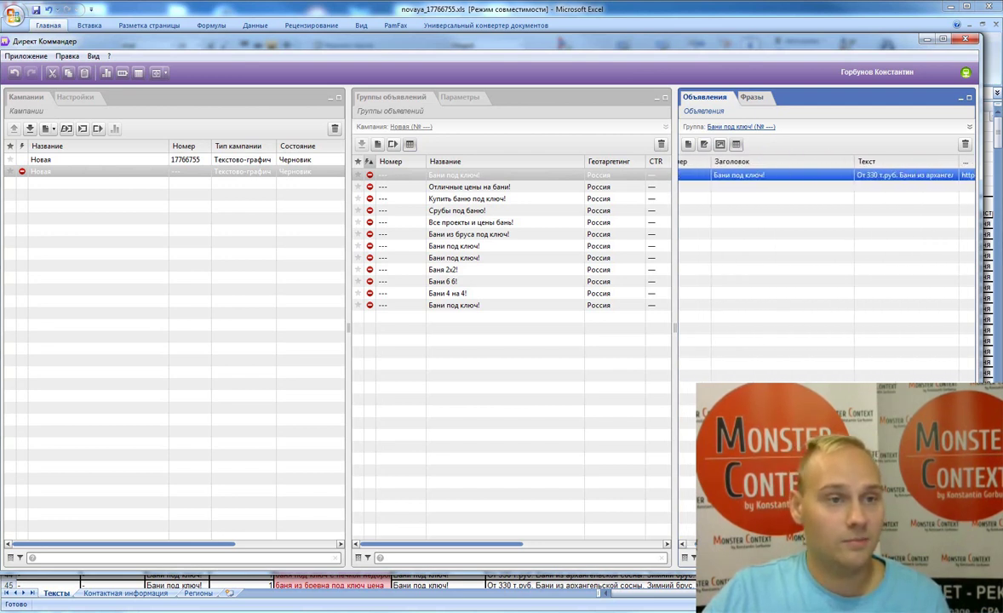
left_click(749, 97)
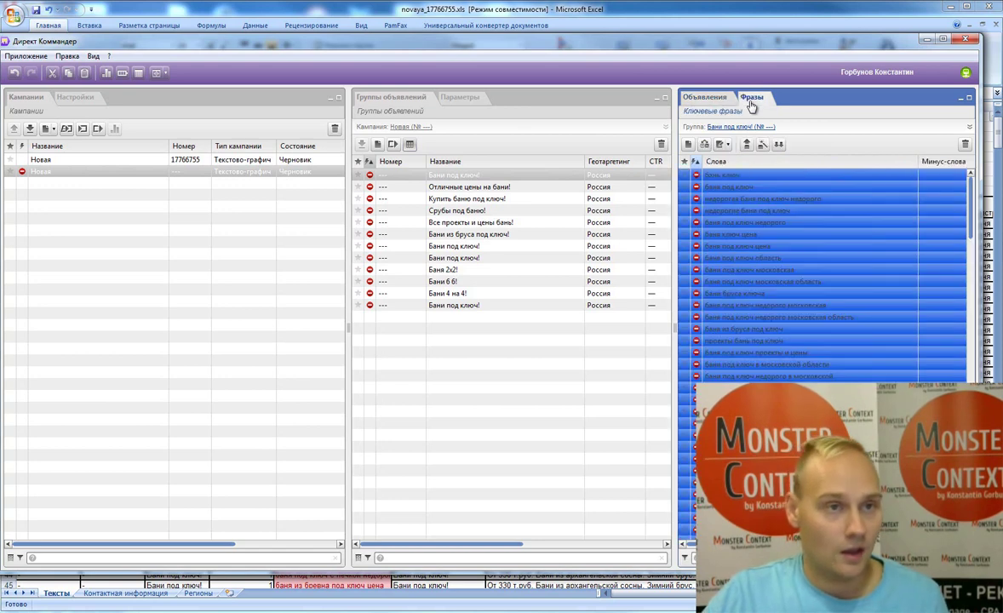
Select all ad groups and all their phrases and apply a uniform bid of 1 for search and thematic sites.
left_click(763, 145)
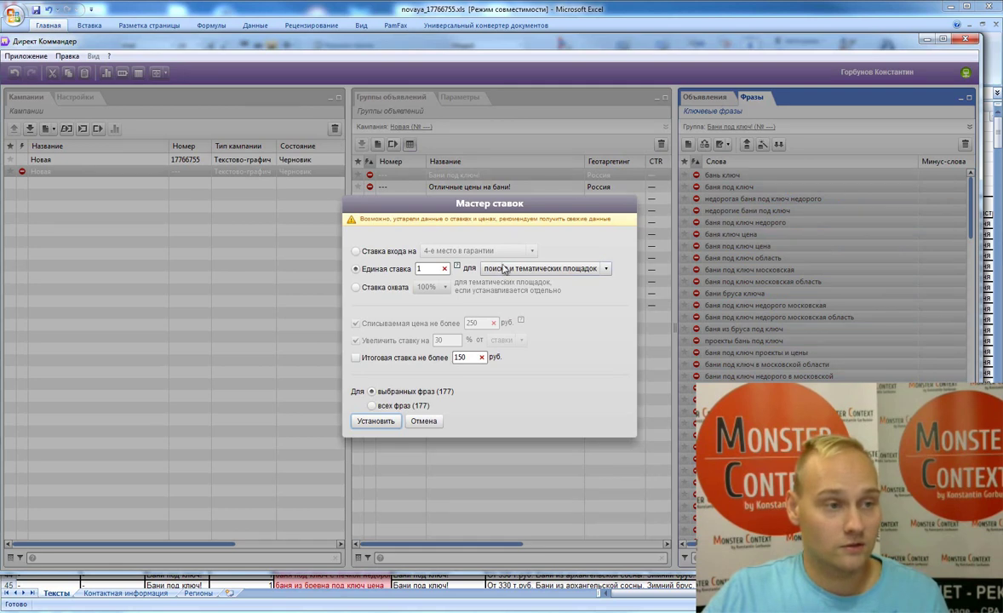
key("Escape")
key("ctrl+a")
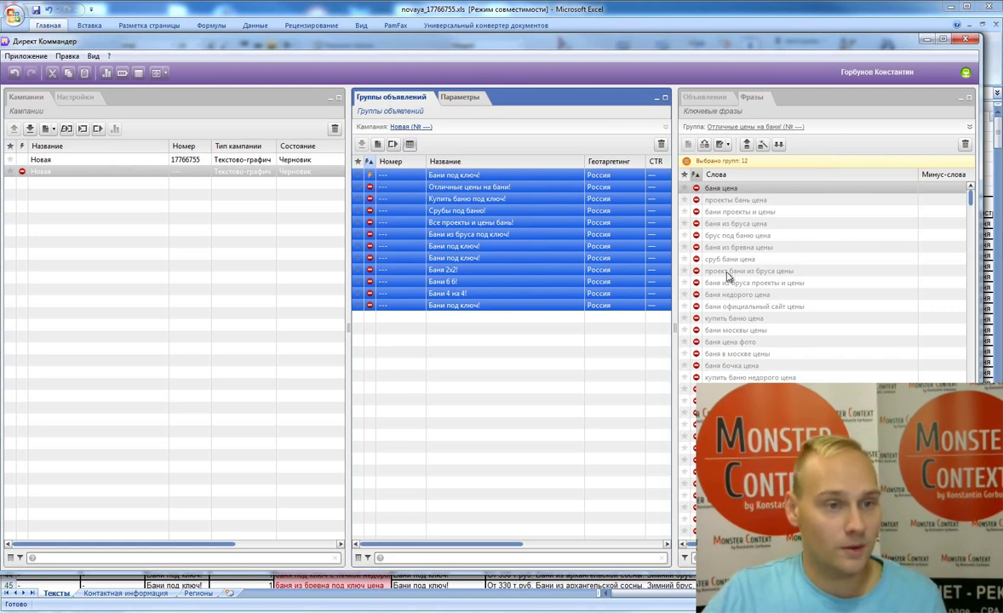
left_click(695, 273)
key("ctrl+a")
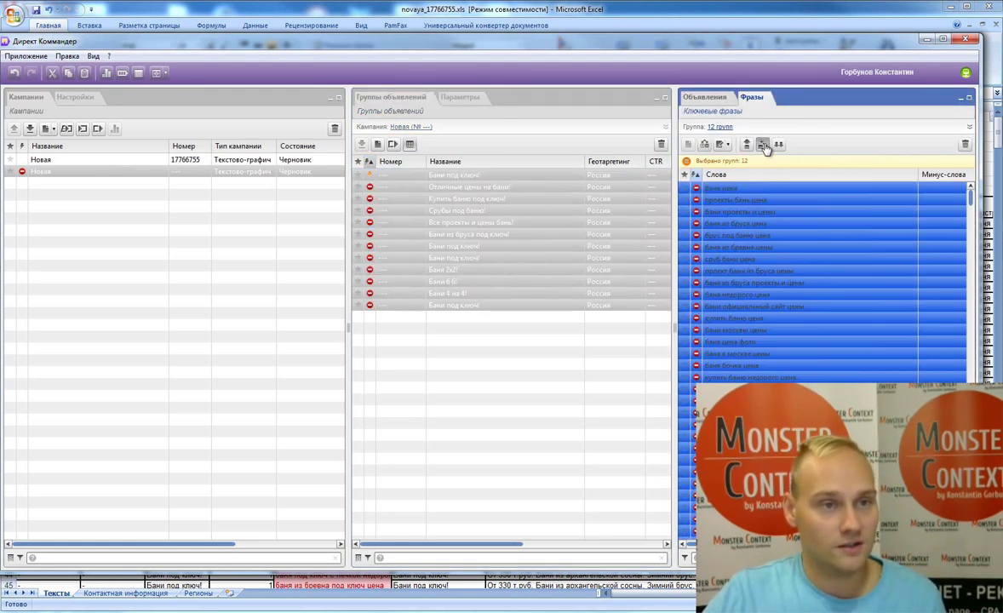
left_click(763, 145)
left_click(346, 388)
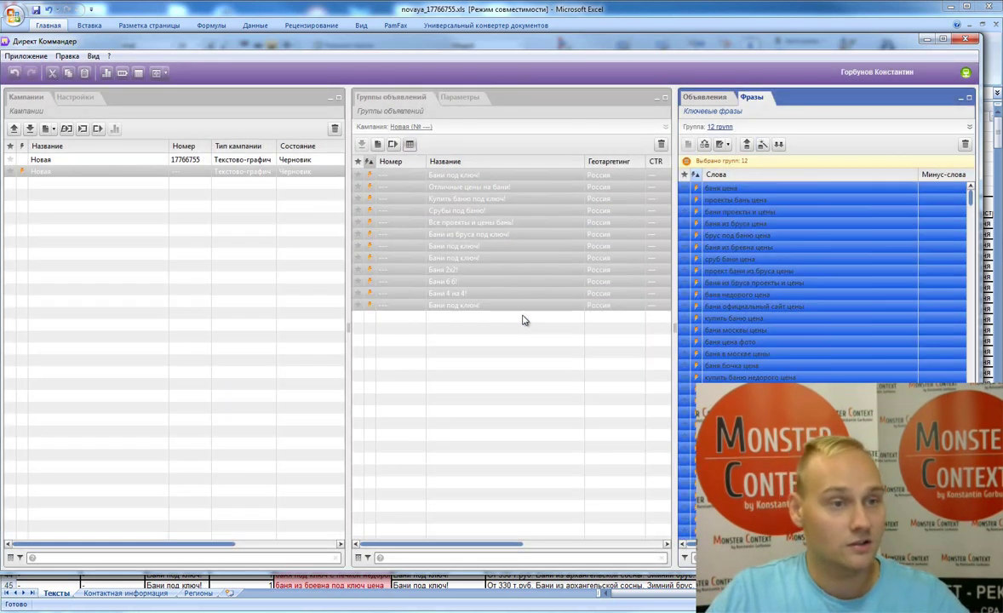
Review the ads and phrases of several imported groups, including "Все проекты и цены бань!" and the first "Бани под ключ!".
left_click(470, 258)
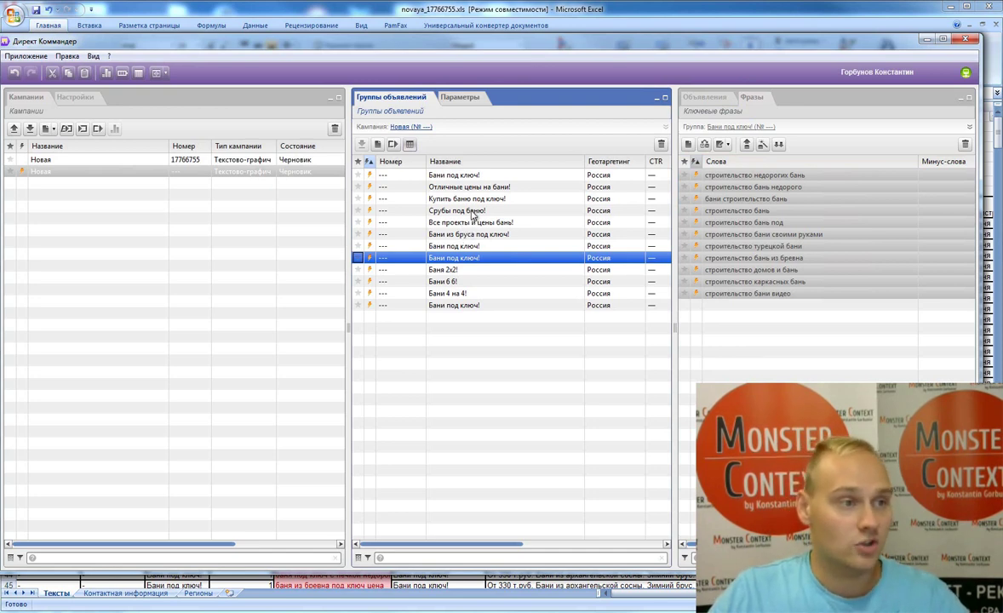
left_click(453, 175)
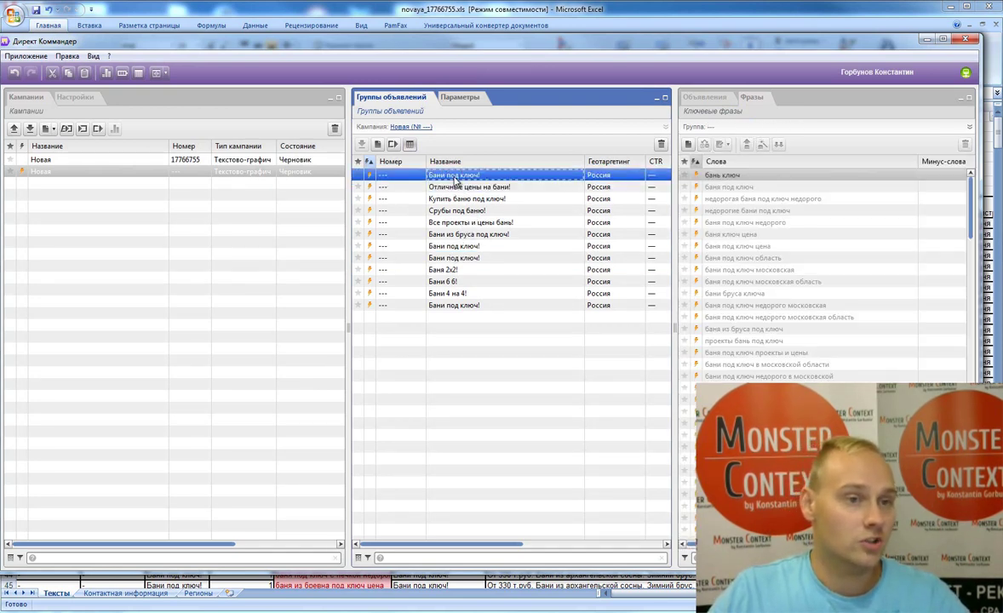
left_click(713, 102)
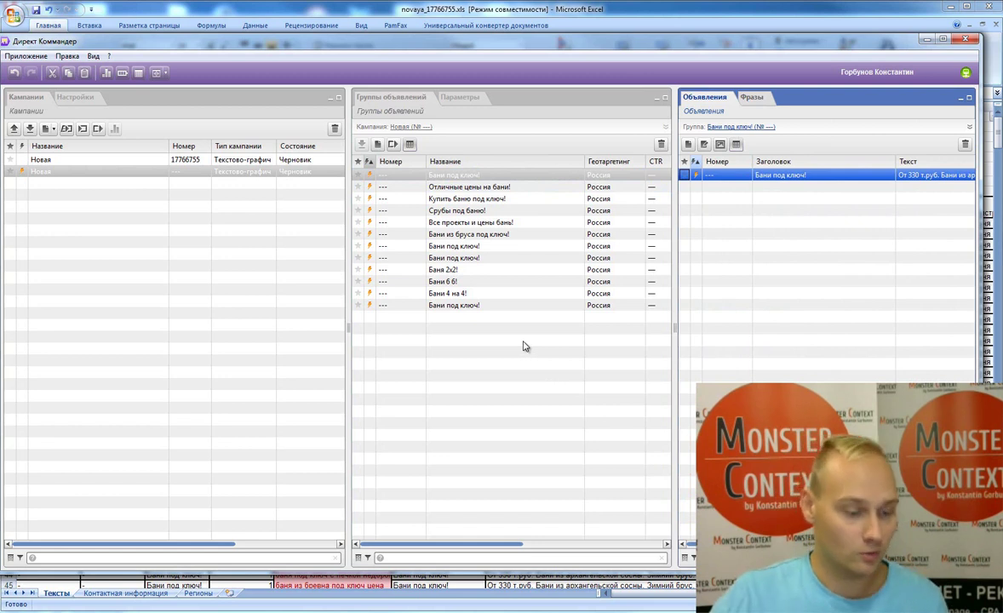
left_click(466, 226)
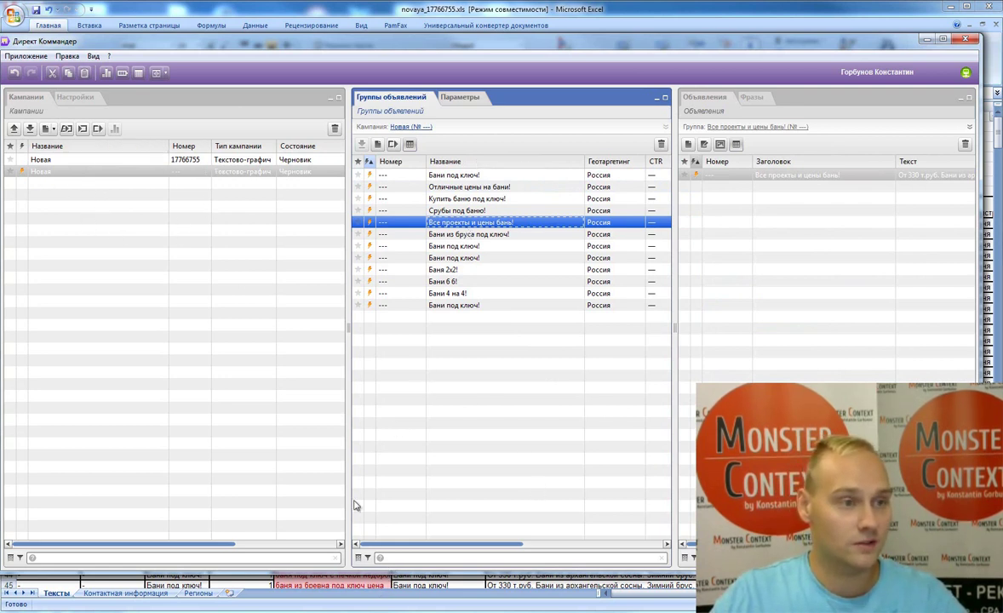
left_click(467, 176)
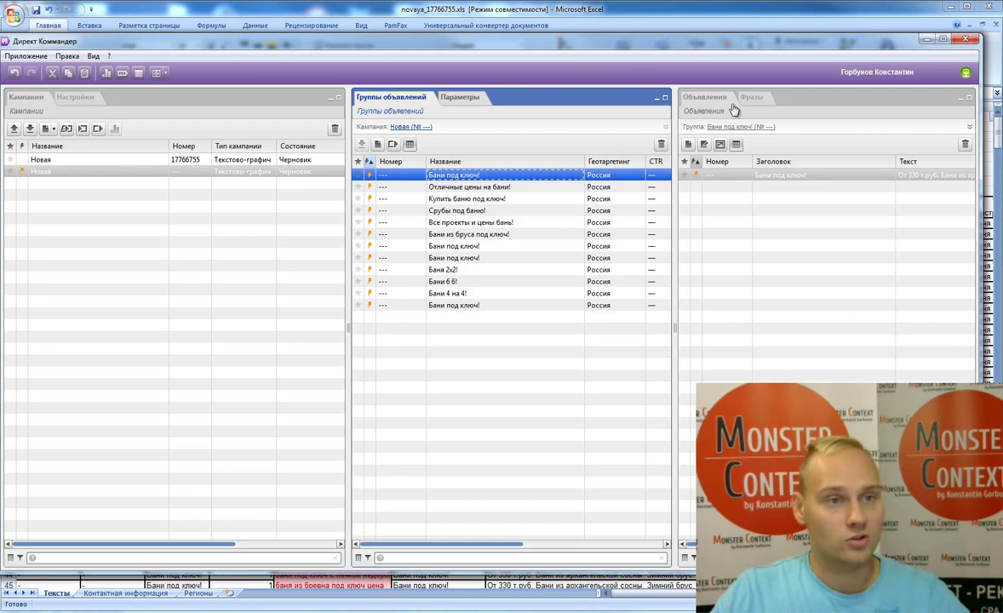
left_click(751, 98)
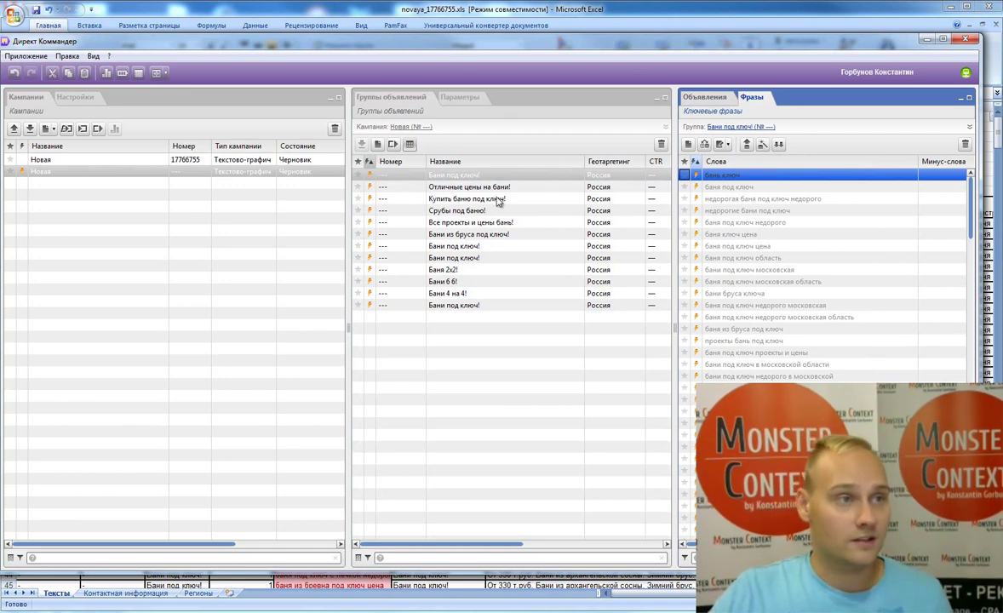
Switch to Excel and fill group number 1 from D11 down the whole Номер группы column.
left_click(452, 5)
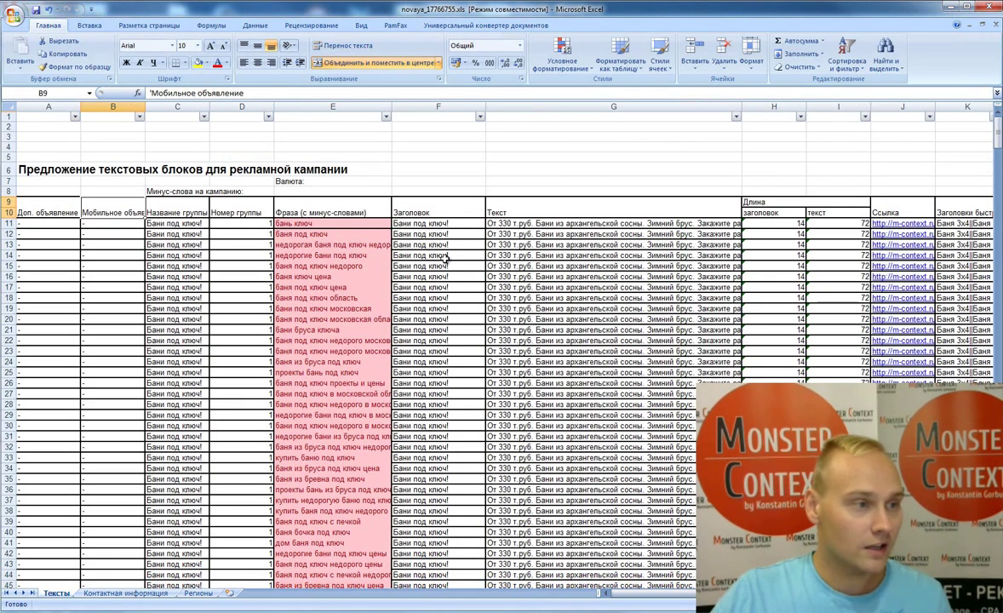
left_click(250, 223)
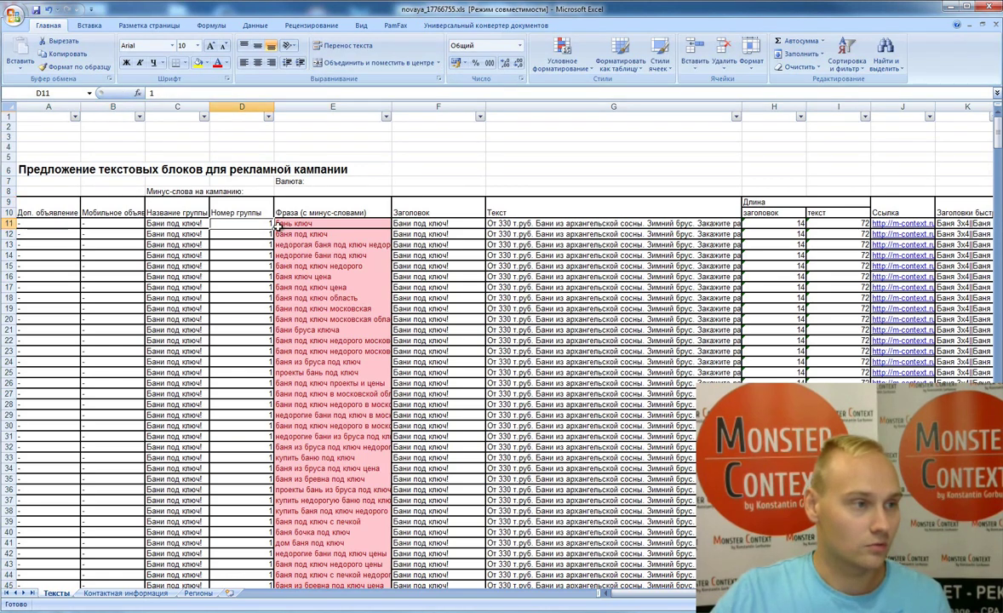
double_click(271, 228)
scroll(306, 293, "down", 20)
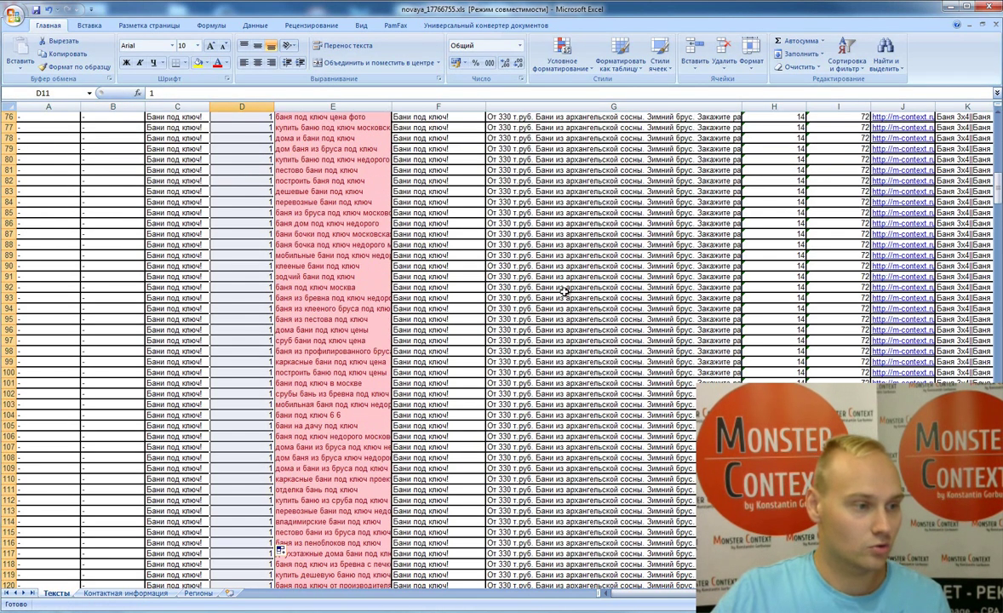
Select and copy the whole table on the Тексты sheet with the single group number.
mouse_move(999, 191)
left_mouse_down()
mouse_move(999, 213)
mouse_move(998, 185)
left_mouse_up()
left_click(402, 255)
key("ctrl+a")
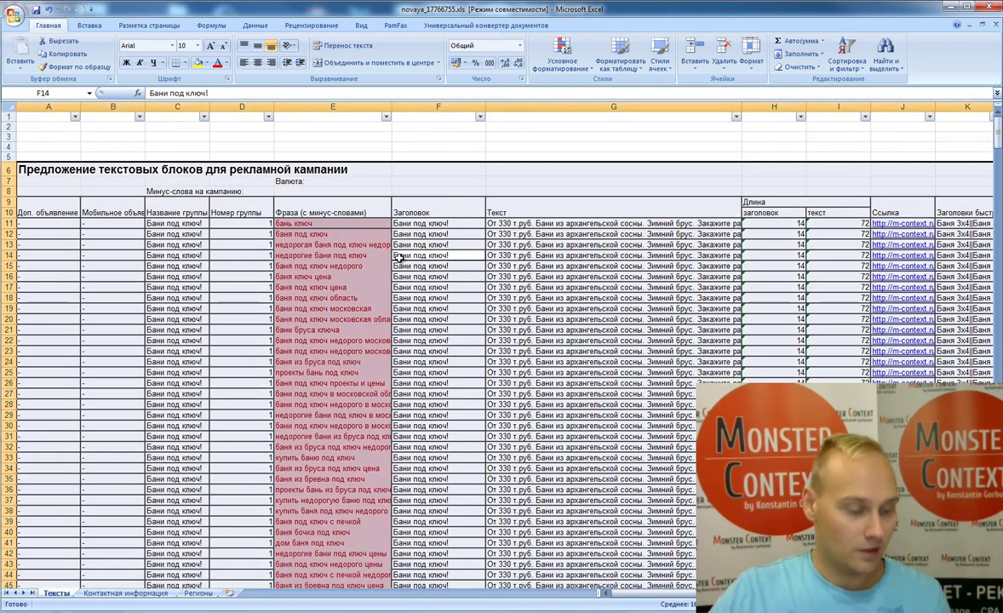
key("ctrl+c")
Switch to Direct Commander and import the copied table as another new campaign, closing the geotargeting notice.
key("alt+Tab")
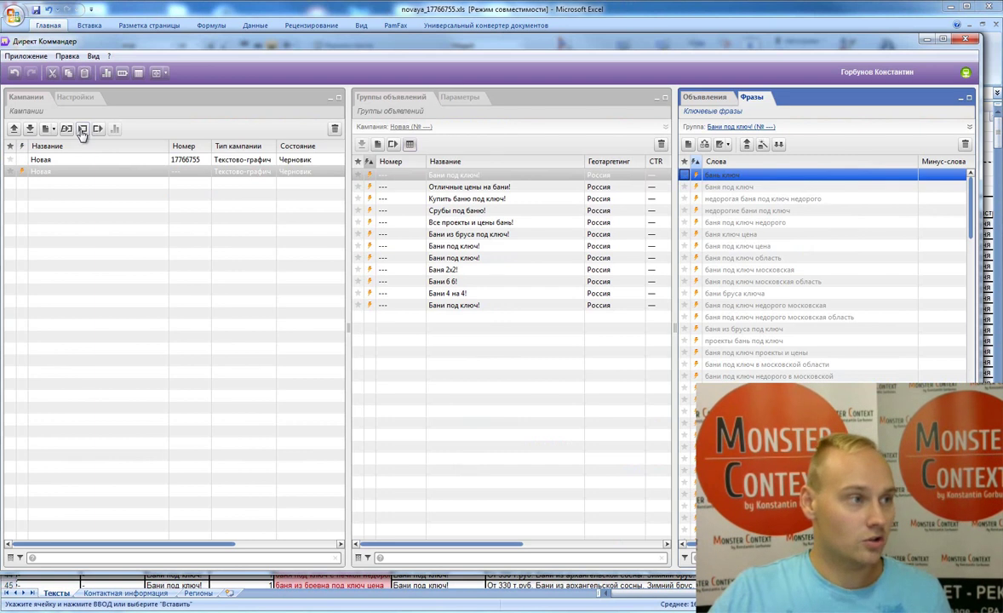
left_click(82, 128)
key("ctrl+v")
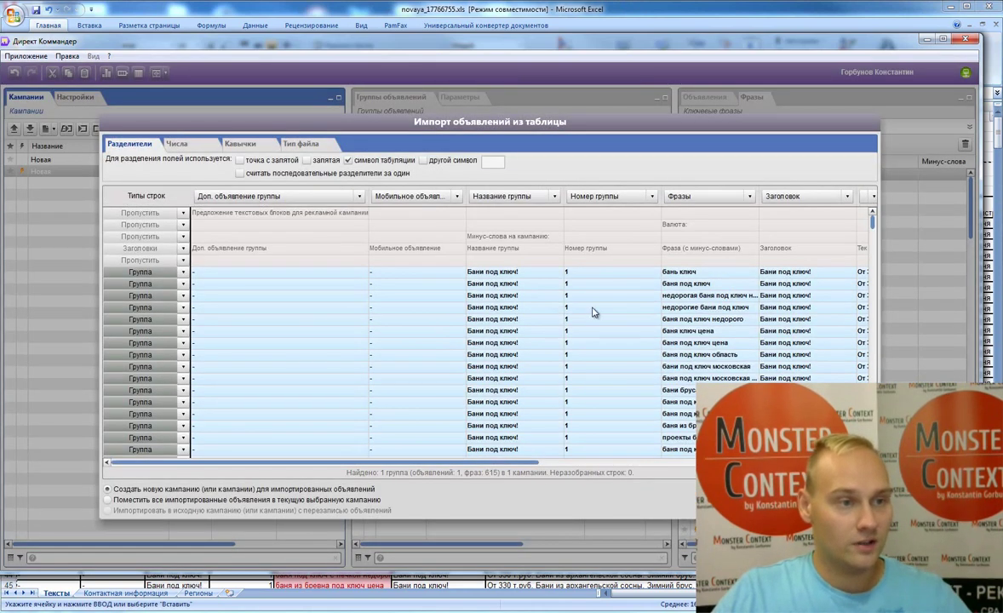
left_click_drag(872, 222, 873, 327)
key("Return")
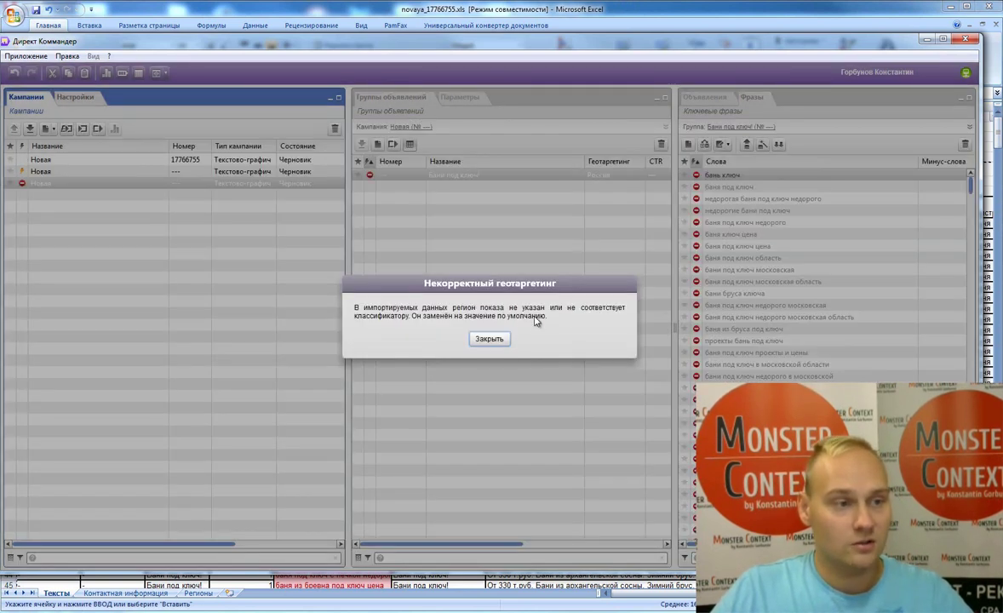
left_click(488, 340)
Check the single imported group's ad, then set a uniform bid of 1 for search and thematic sites on all its phrases.
left_click(704, 96)
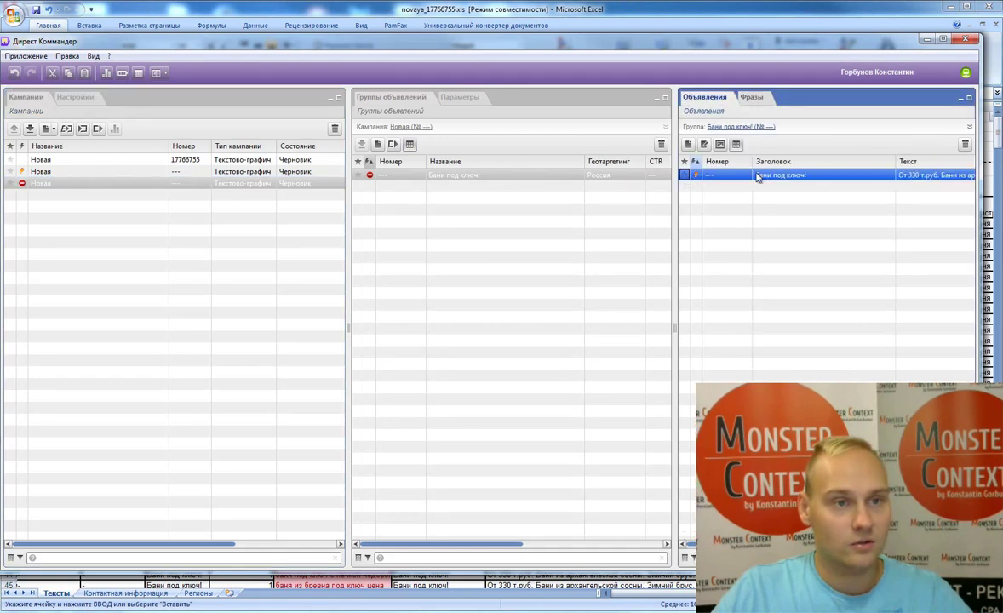
left_click(751, 96)
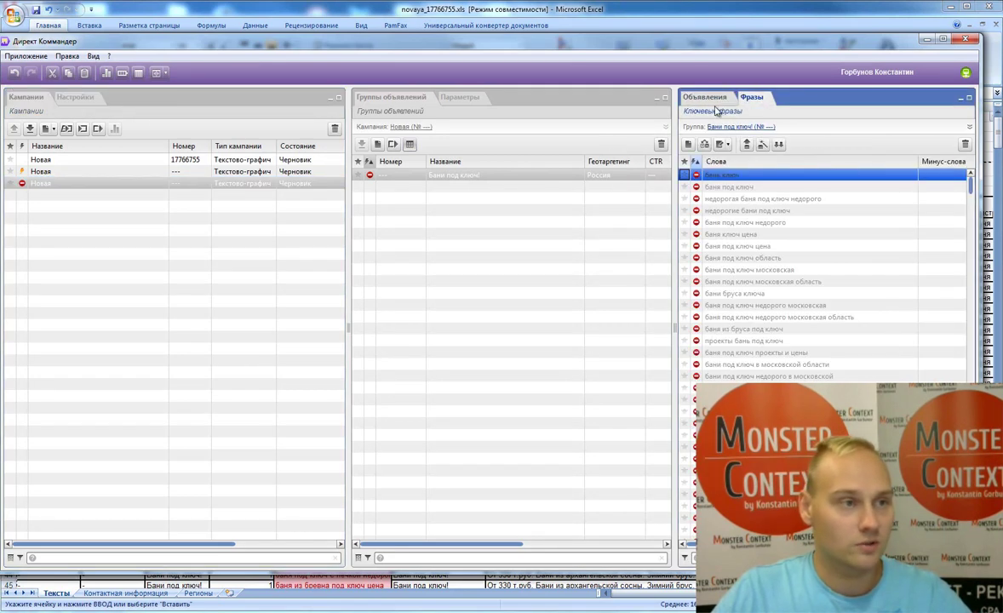
left_click(768, 222)
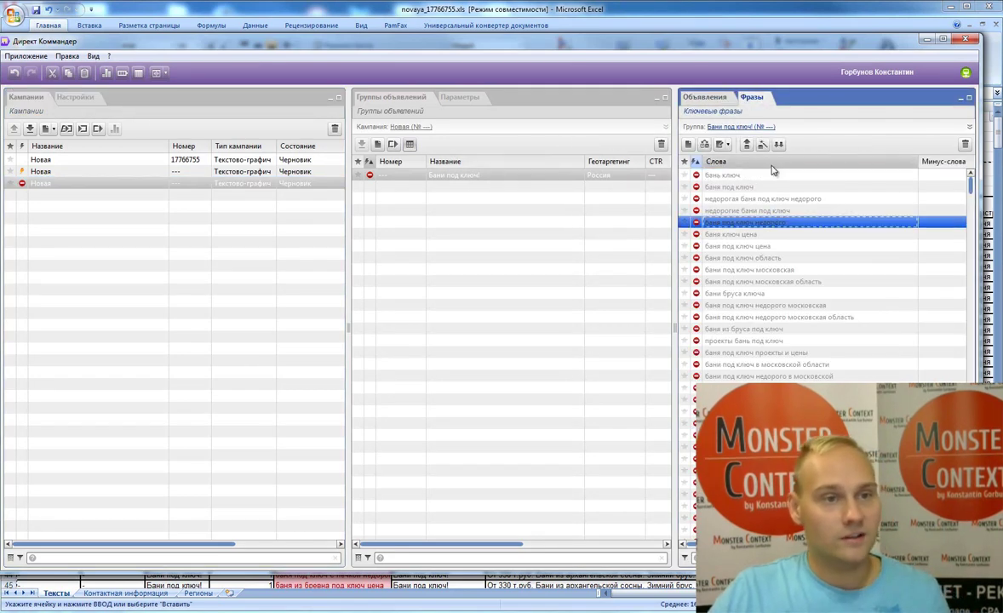
key("ctrl+a")
left_click(761, 146)
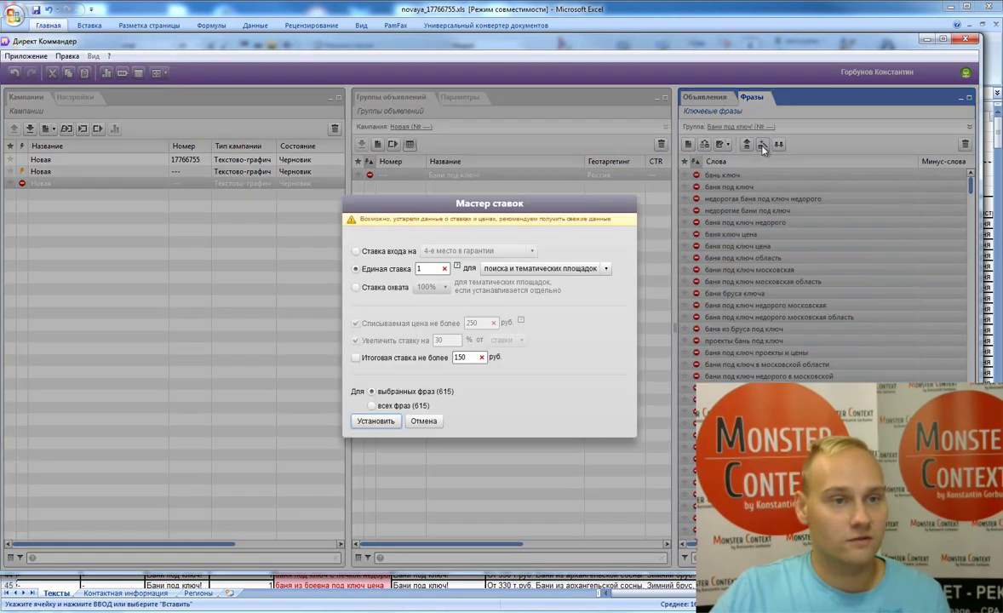
left_click(373, 423)
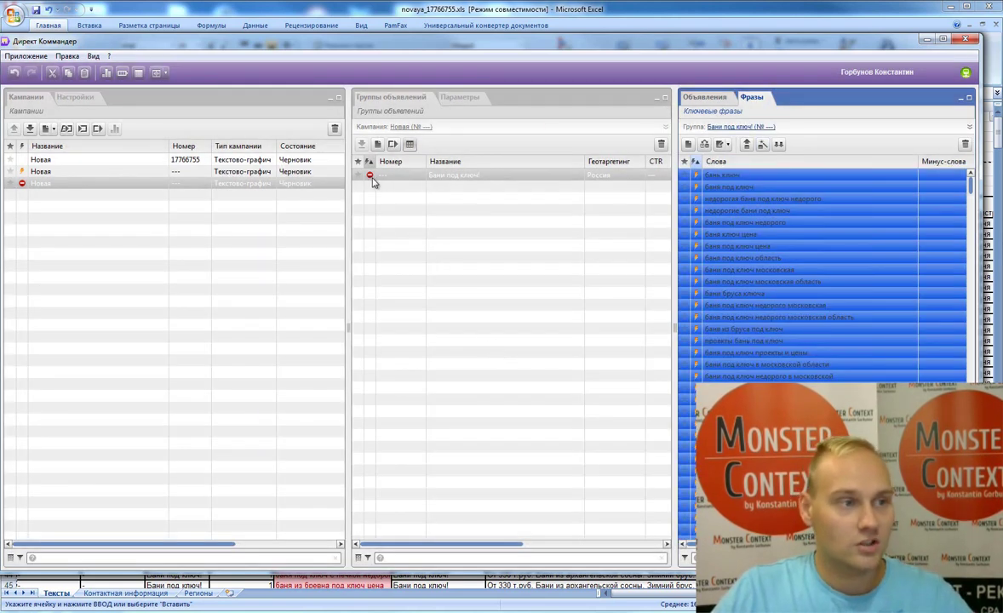
Split the oversized "Бани под ключ!" group, accepting the status reset, and view the first resulting group.
mouse_move(370, 177)
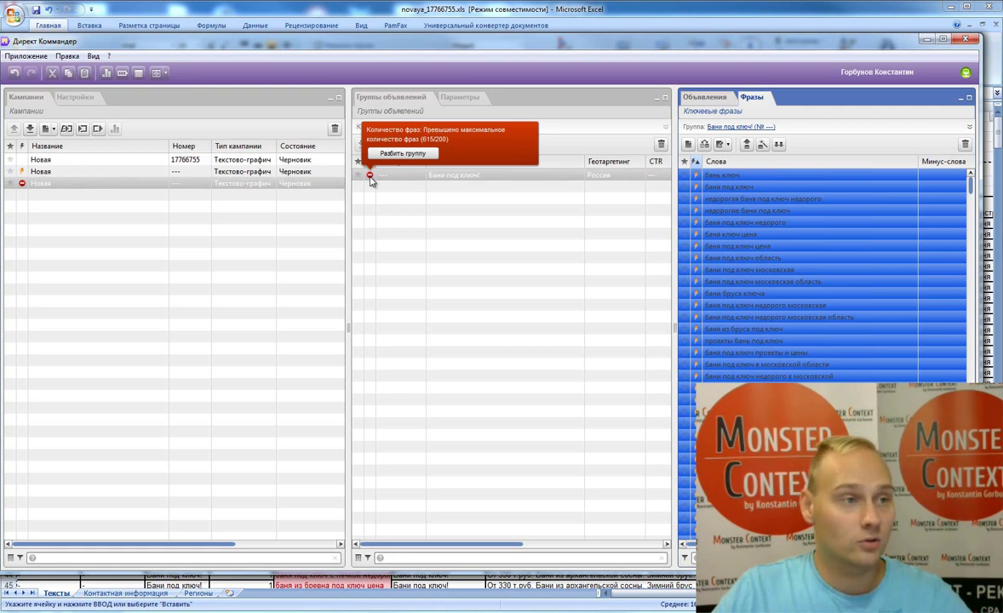
left_click(379, 153)
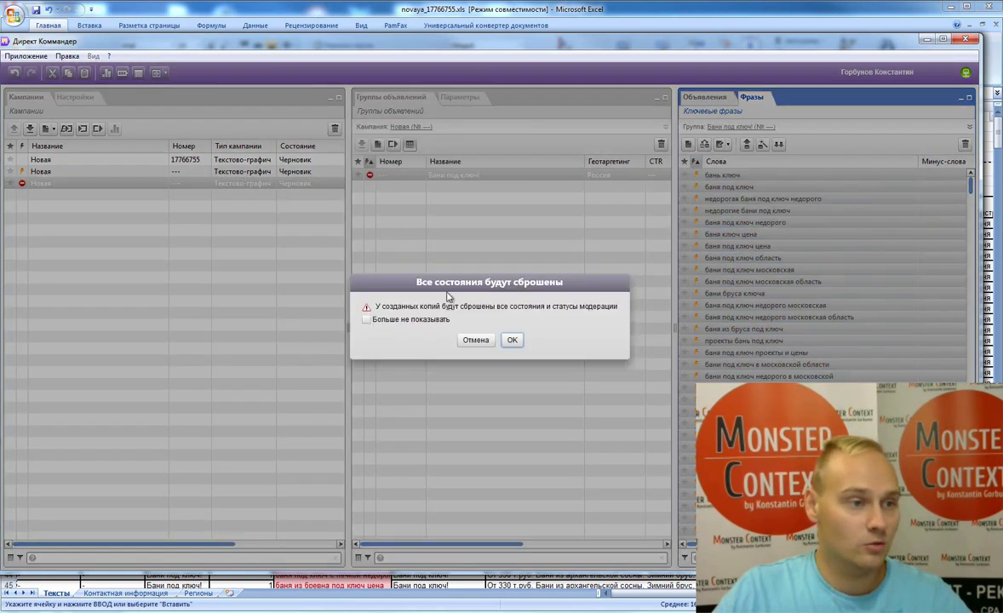
left_click(514, 341)
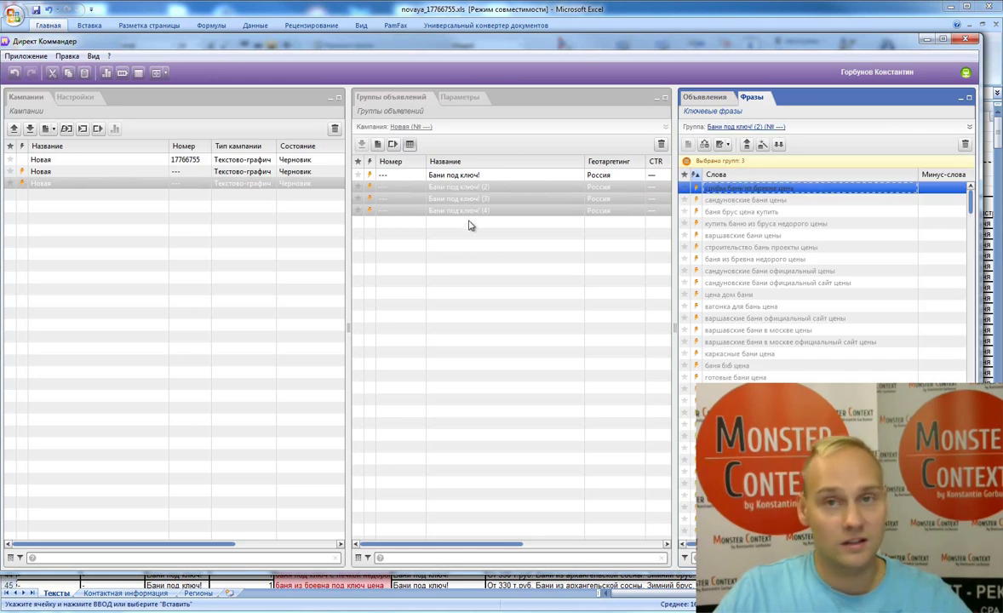
left_click(454, 176)
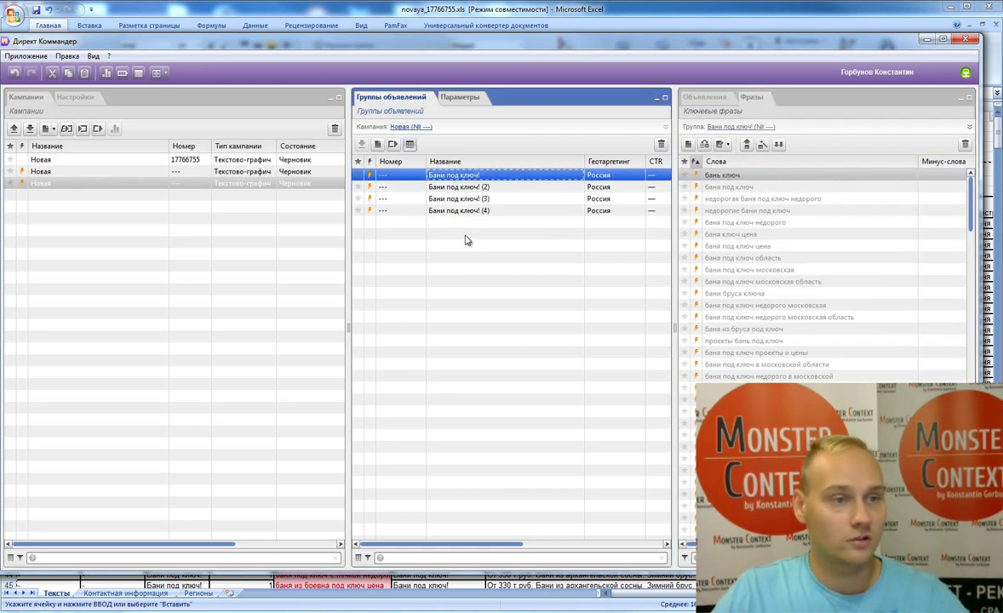
In the unnumbered campaign with separate groups, select all groups and all their ads, and open the image wizard for them.
left_click(95, 172)
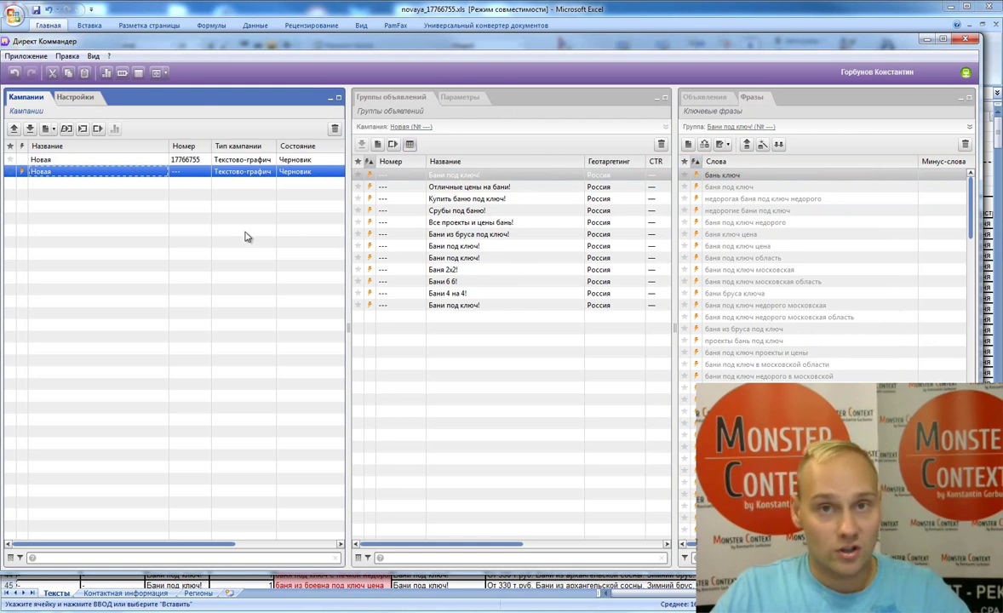
left_click(704, 96)
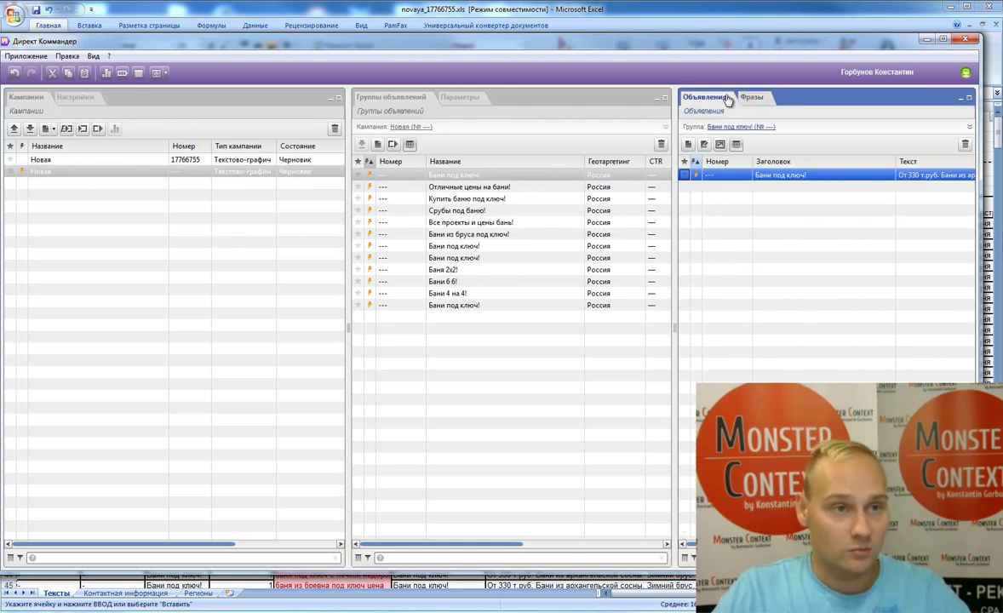
left_click(488, 200)
key("ctrl+a")
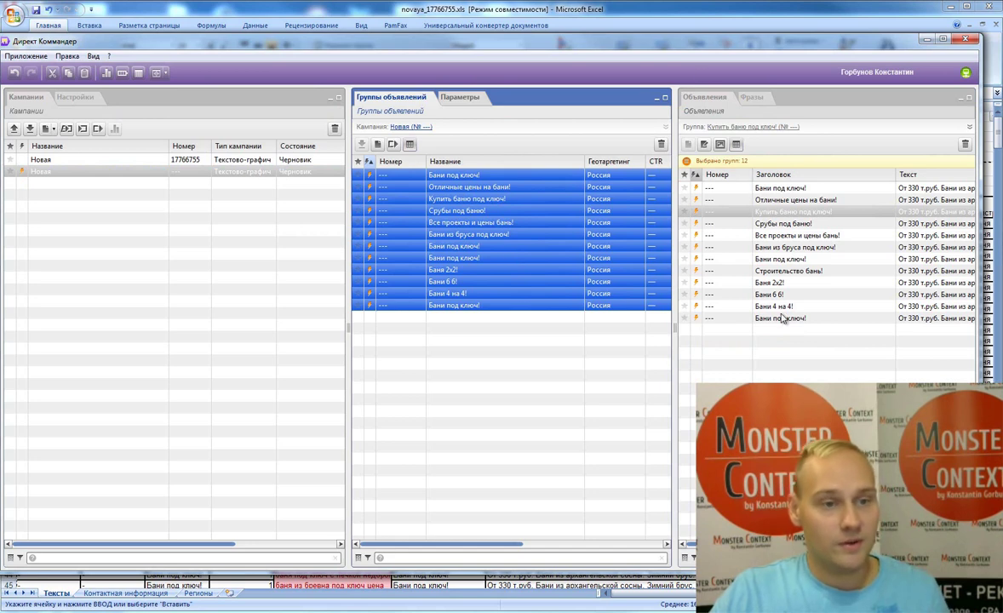
left_click(783, 261)
key("ctrl+a")
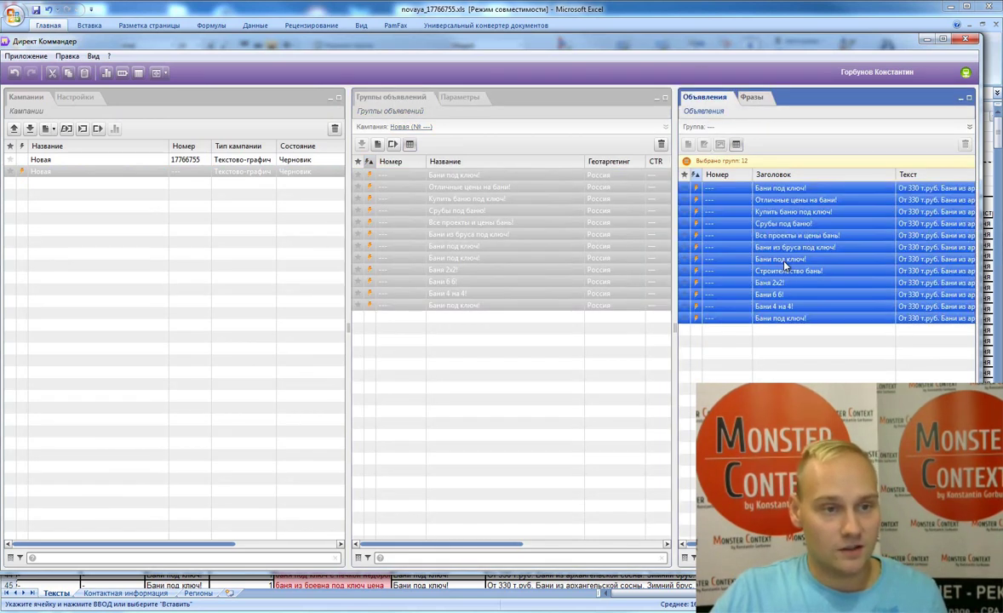
left_click(720, 145)
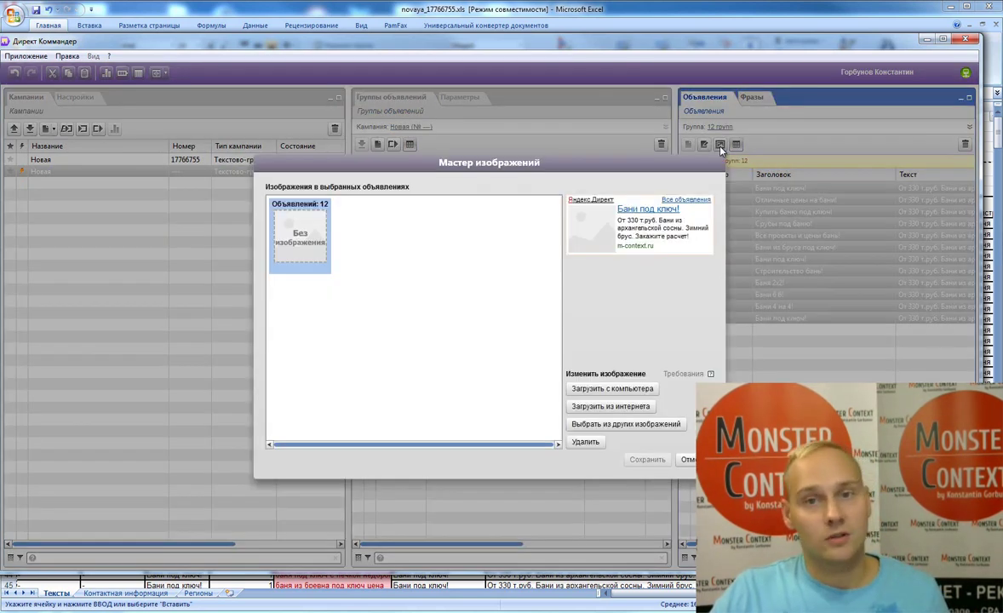
key("Escape")
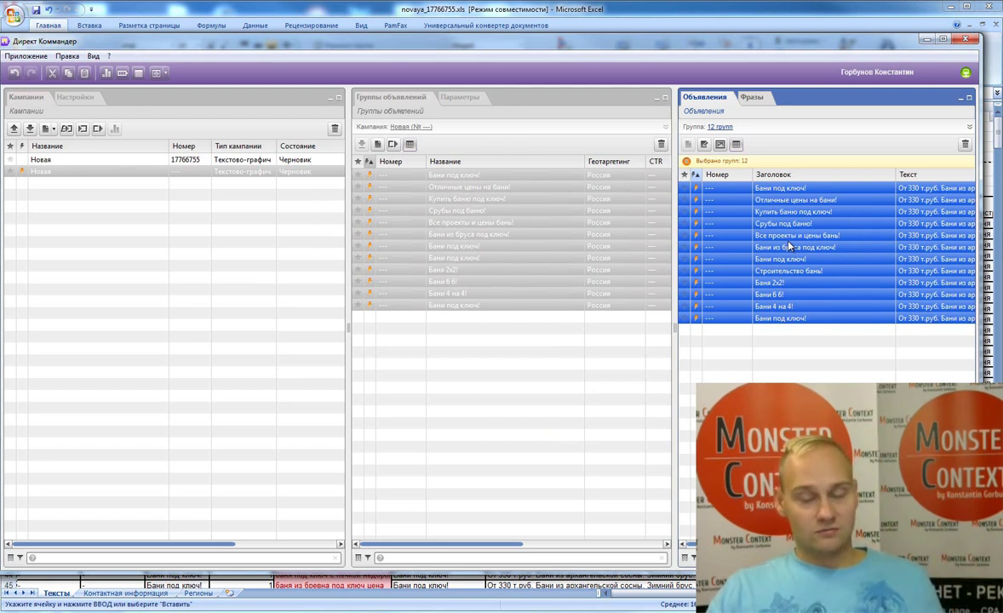
left_click(720, 146)
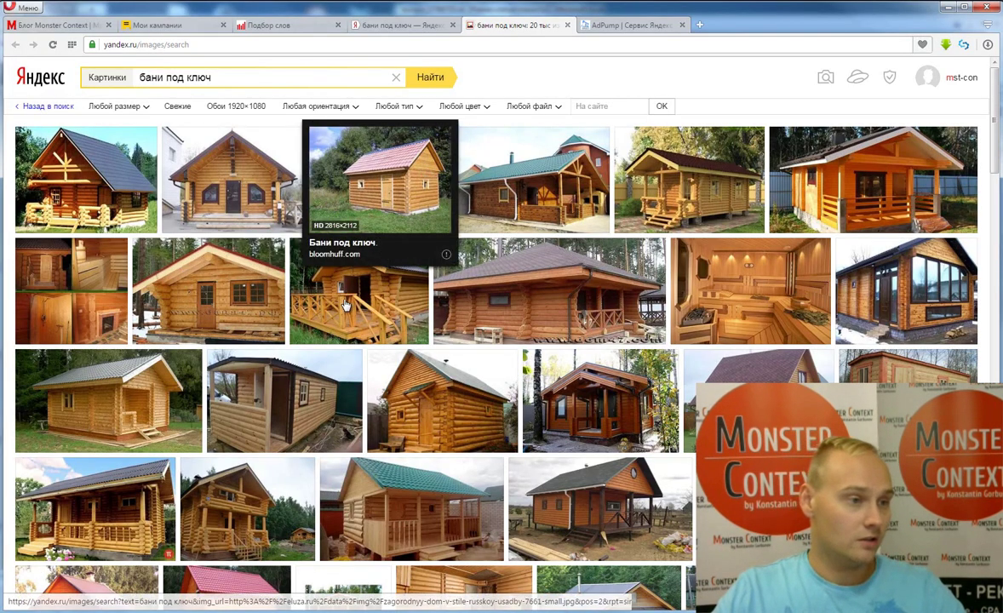
In the browser's Yandex image results for "бани под ключ", open the 1024×682 wooden bathhouse photo and copy its image address.
scroll(477, 281, "down", 3)
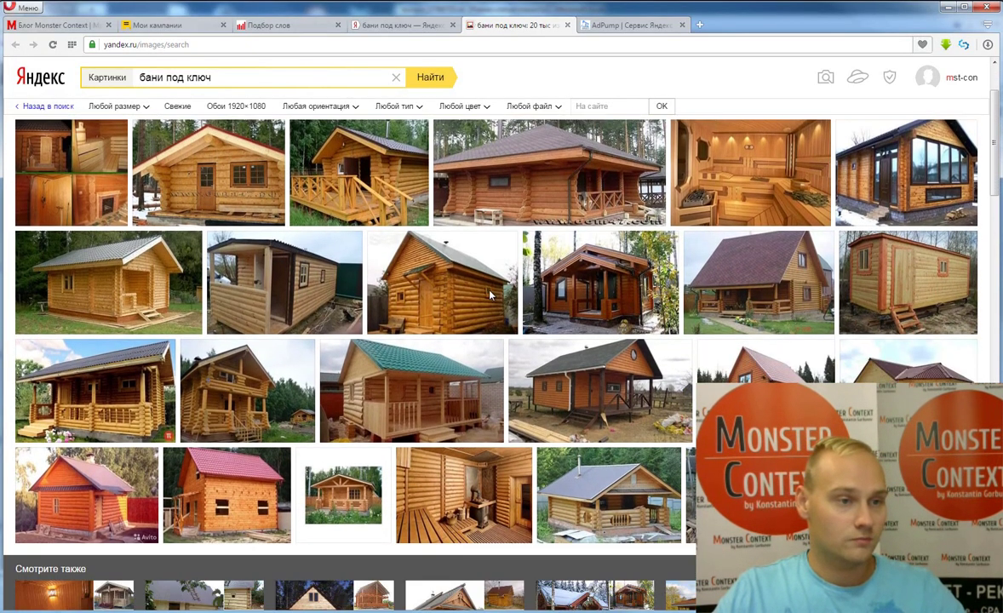
left_click(530, 302)
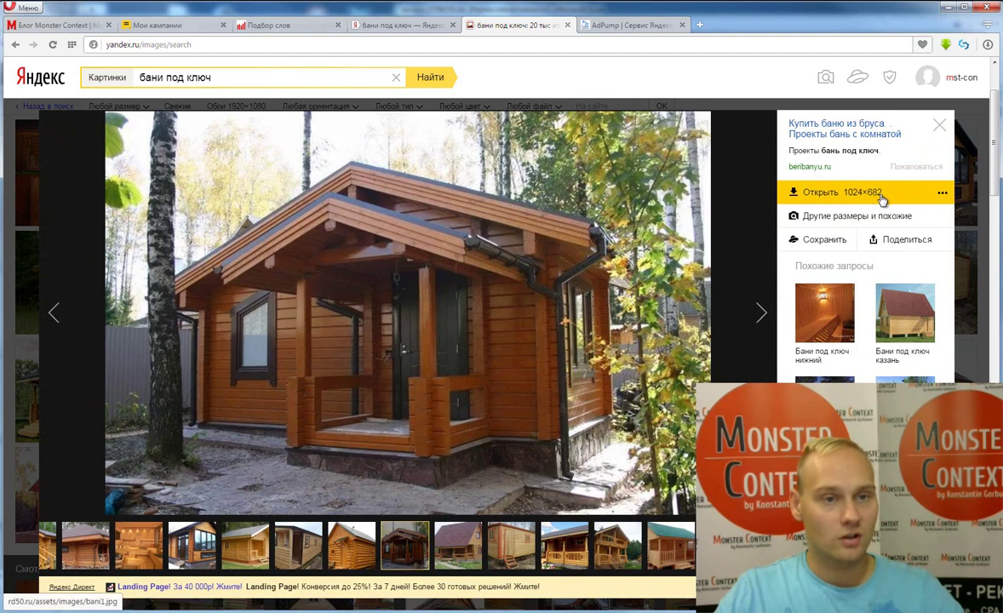
right_click(461, 242)
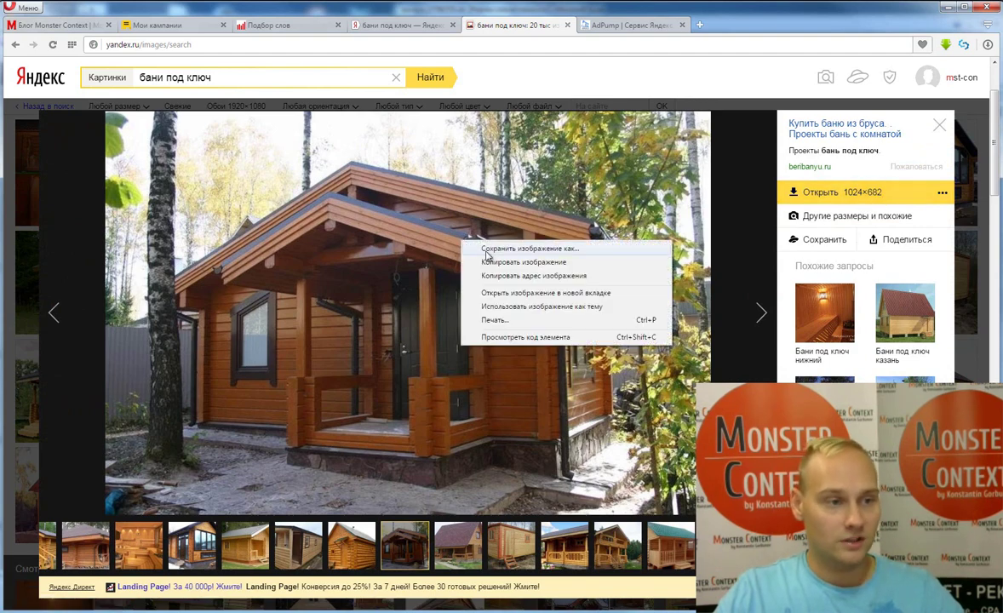
left_click(507, 276)
key("alt+Tab")
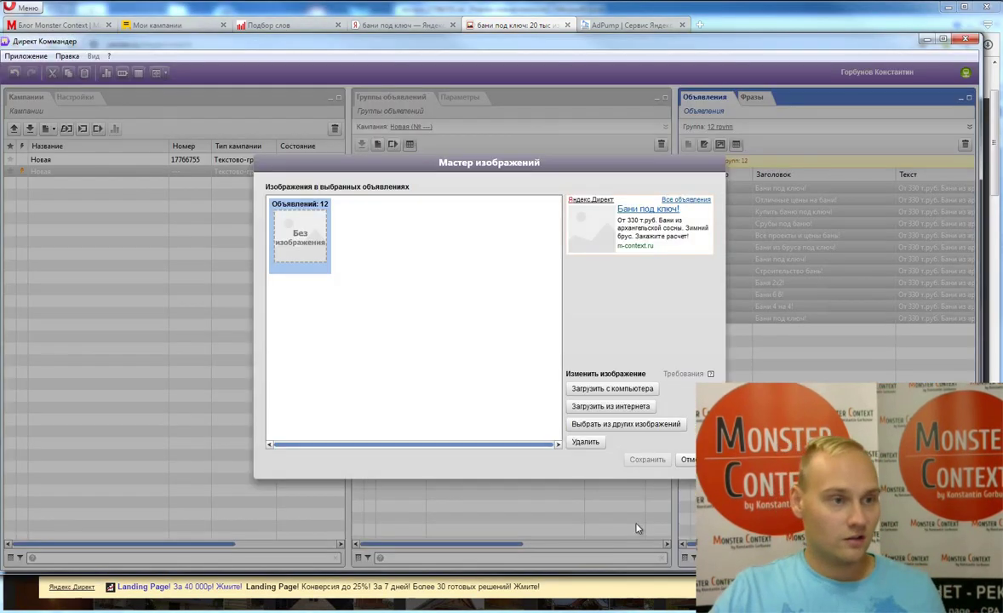
left_click(584, 407)
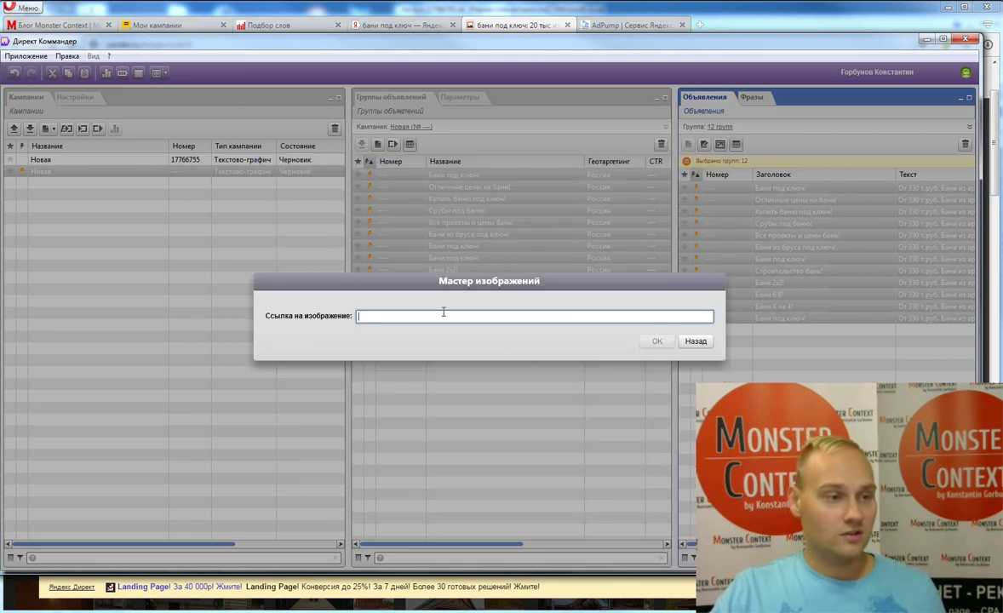
type("http://rd50.ru/assets/images/bani1.jpg")
left_click(663, 344)
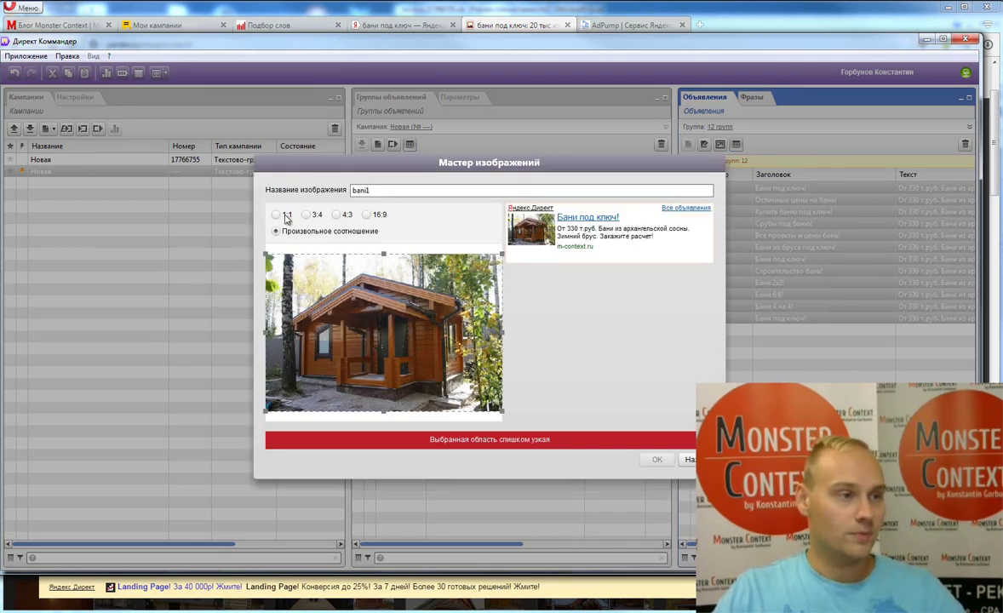
Try the preset aspect ratios, crop both sides of the bani1 image with an arbitrary ratio, and save it for the selected ads.
left_click(316, 217)
left_click(343, 216)
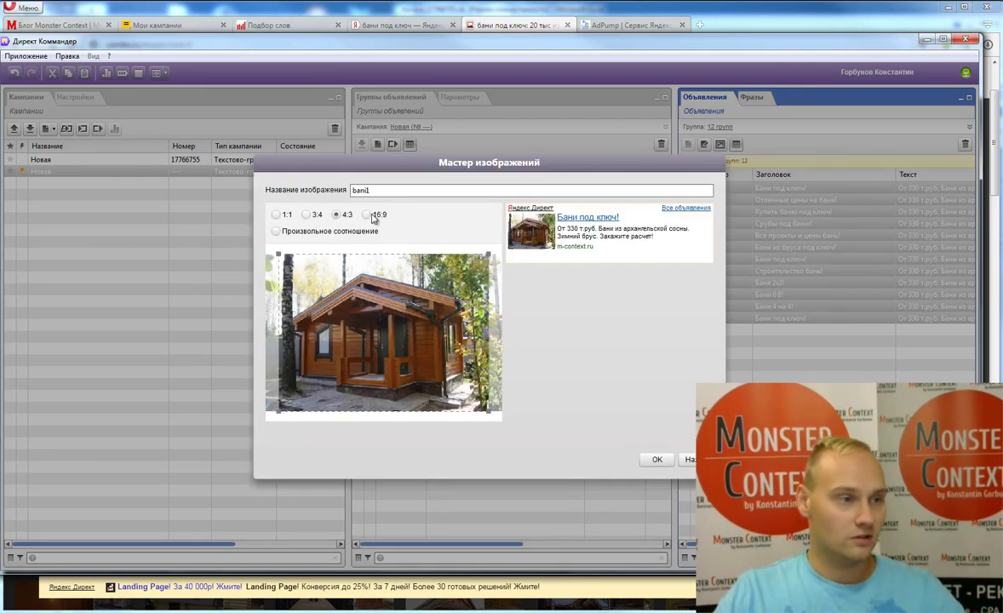
left_click(277, 218)
left_click(276, 230)
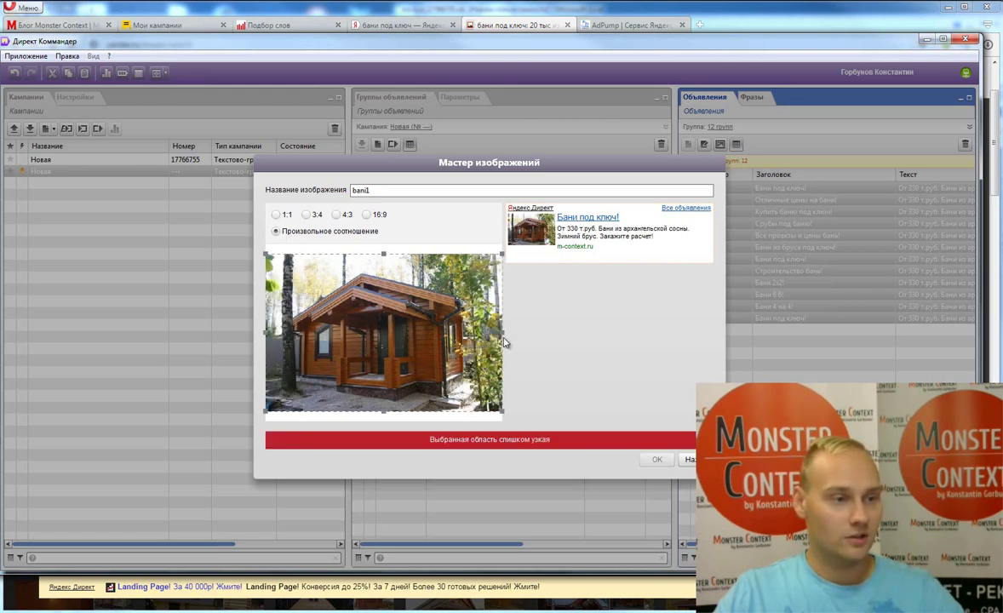
left_click_drag(488, 334, 477, 337)
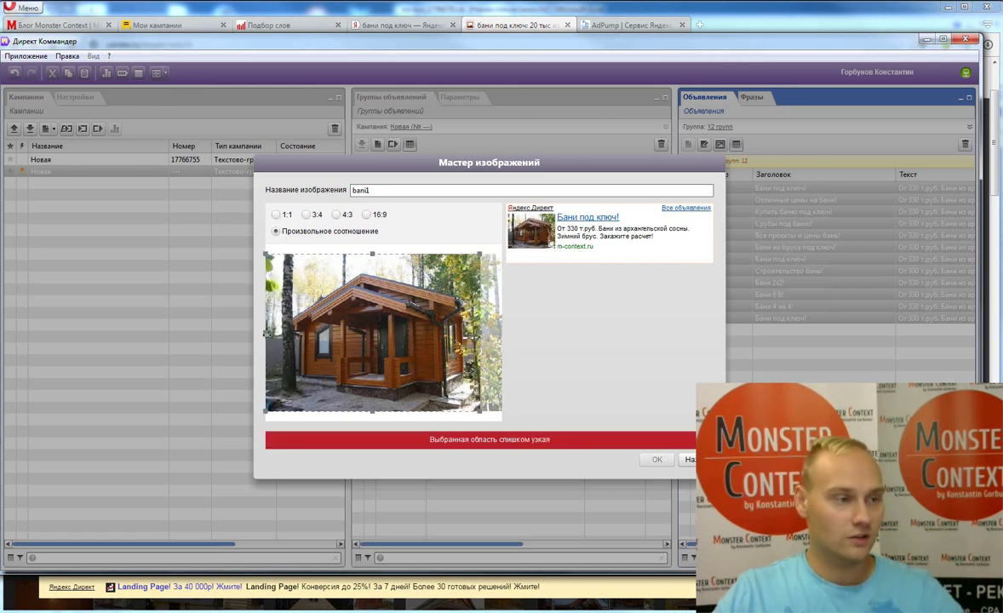
left_click_drag(267, 334, 282, 334)
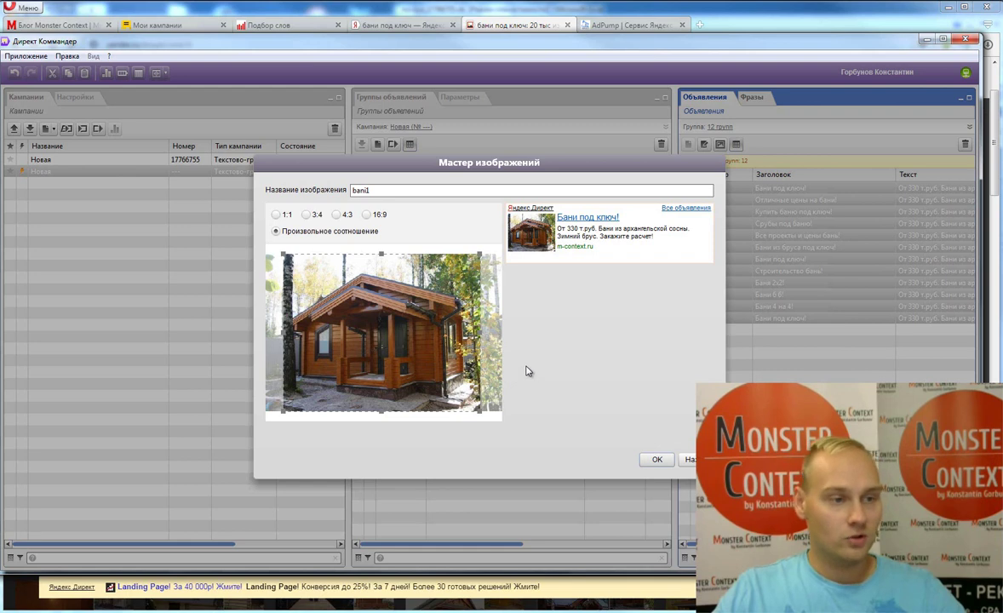
key("Return")
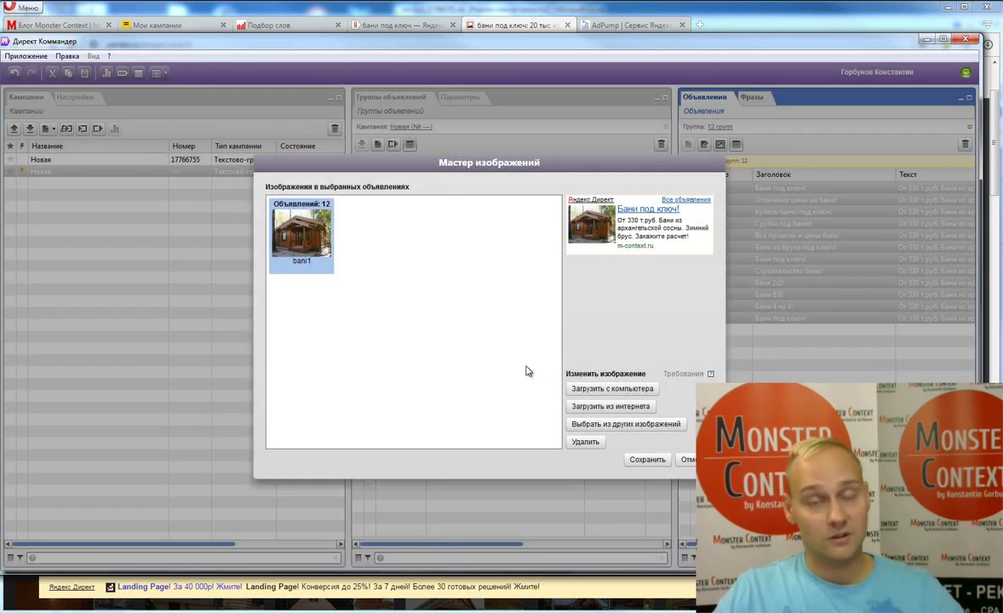
left_click(647, 459)
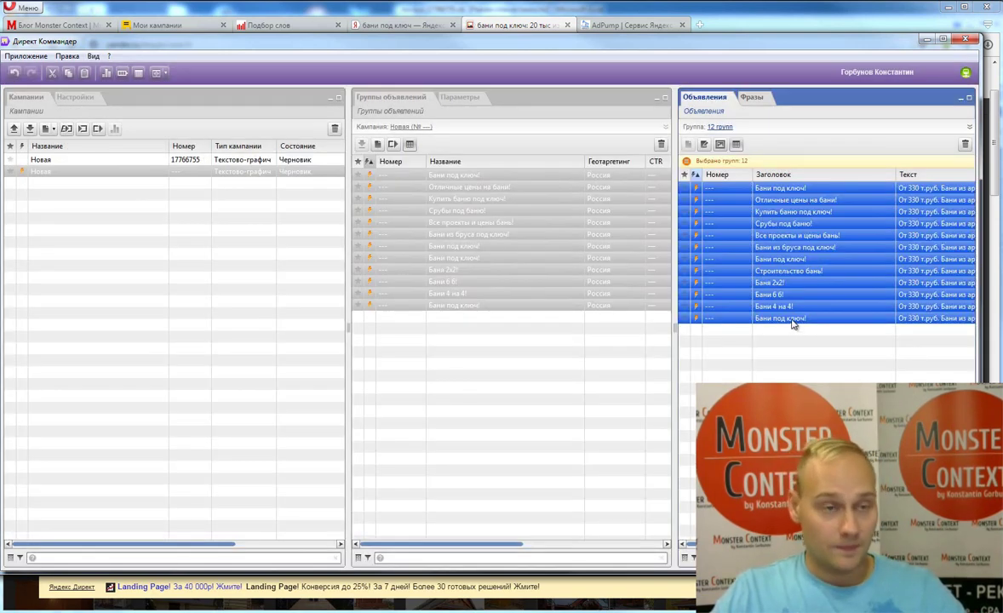
Open the campaign's parameters and look at its geotargeting setting without changing the region.
left_click(460, 97)
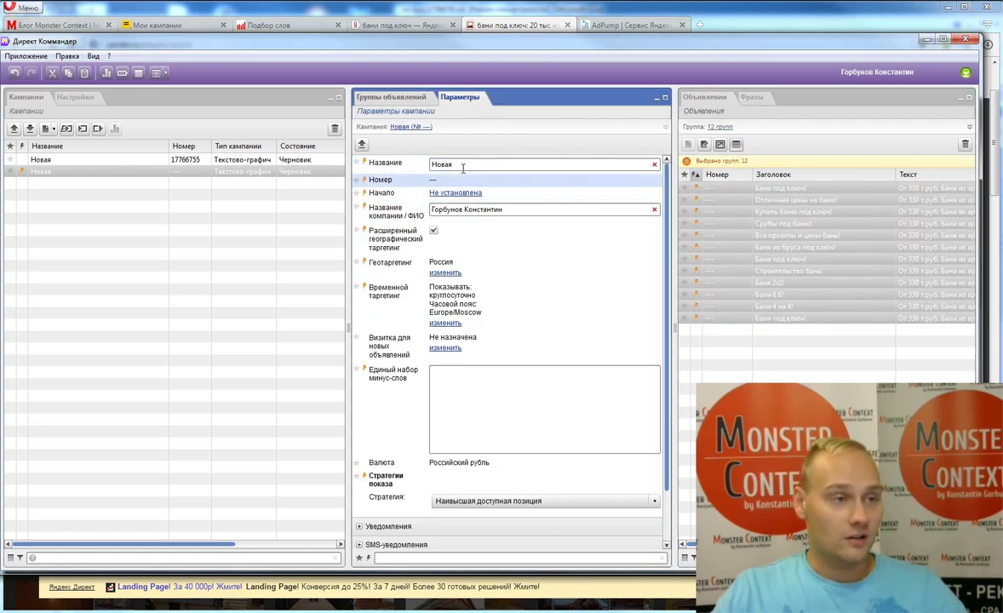
left_click(443, 273)
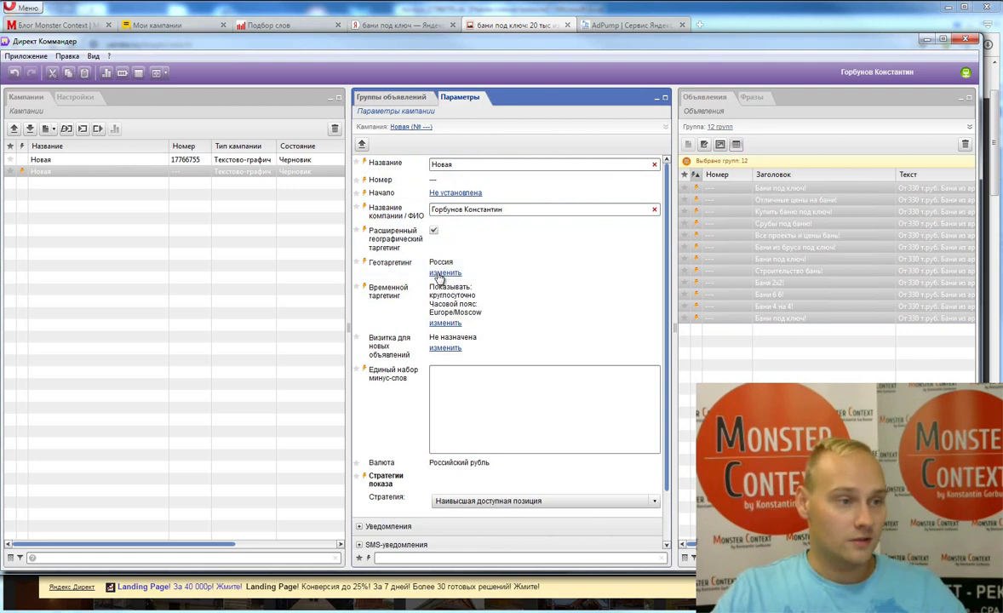
left_click(634, 444)
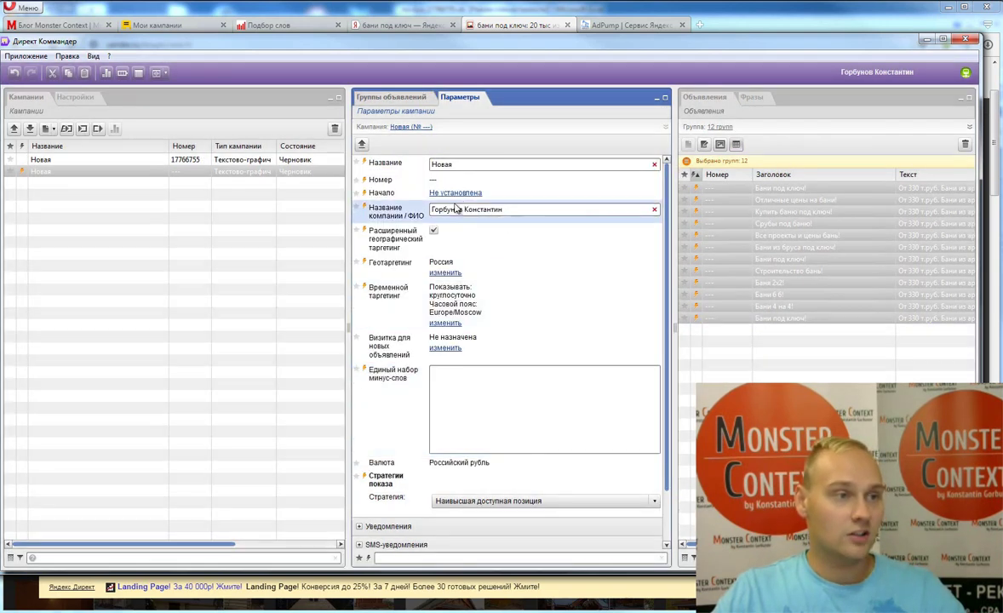
Rename the imported draft campaign without a number to "БАНИ | РСЯ | МиМО".
left_click(400, 165)
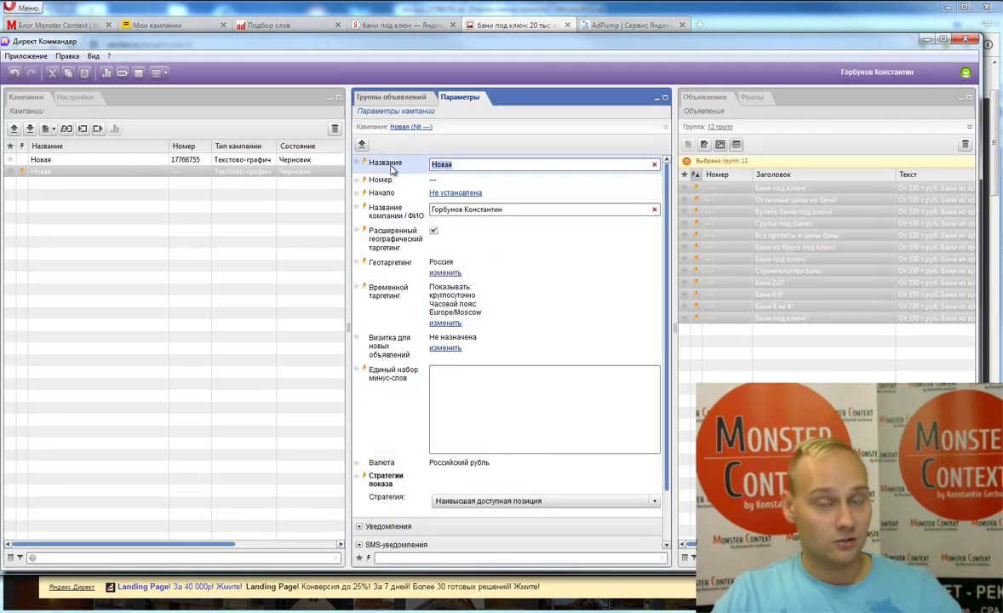
left_click(89, 174)
left_click(88, 174)
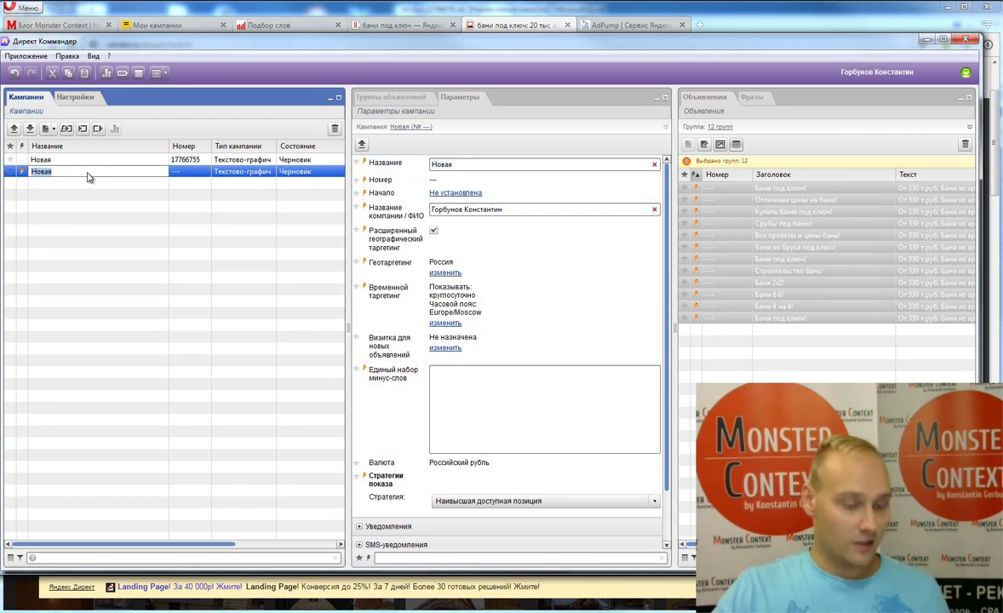
type("НС")
key("BackSpace")
key("BackSpace")
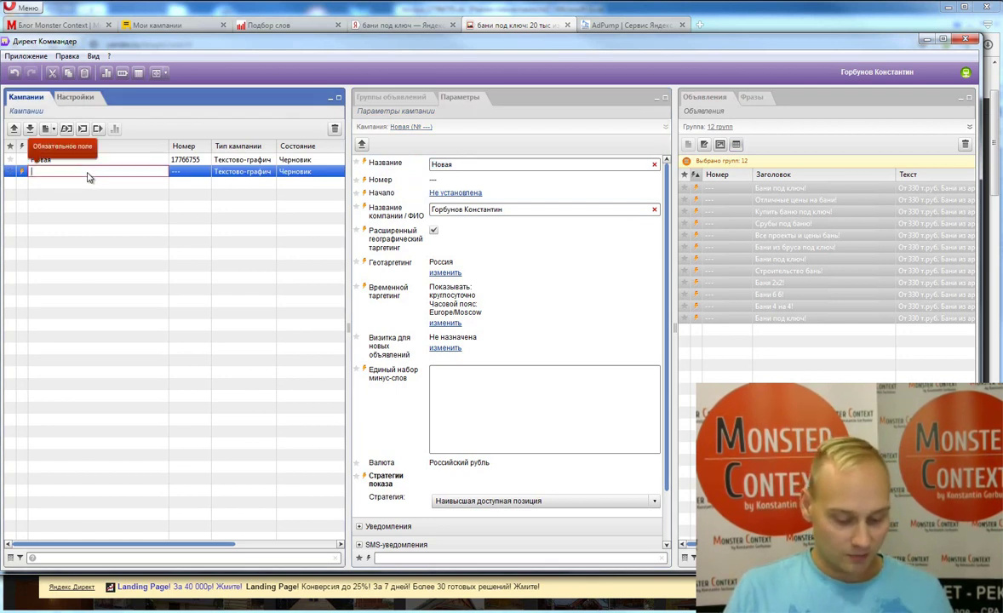
type("БАНИ")
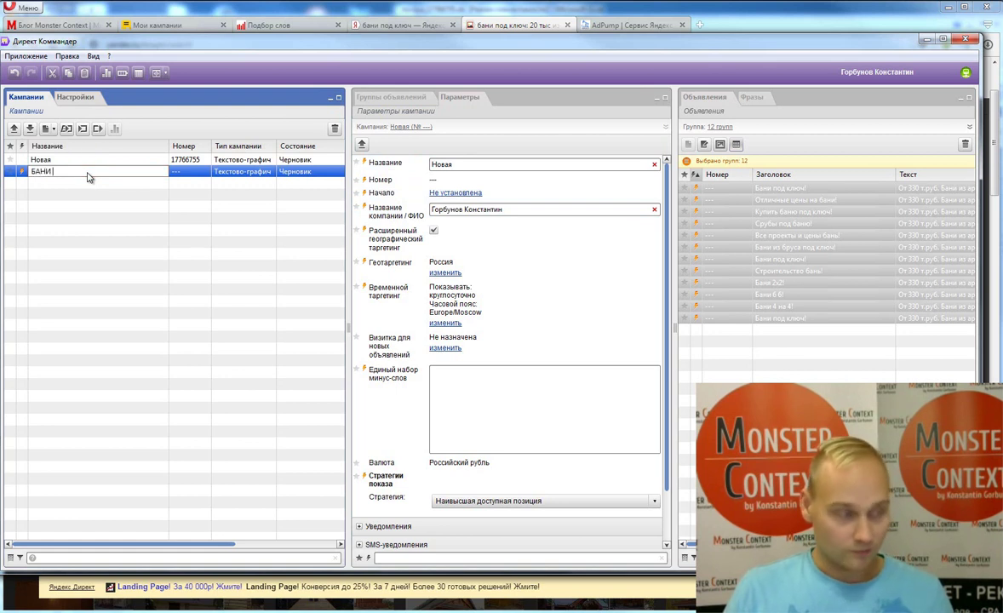
type(" | РСЯ ")
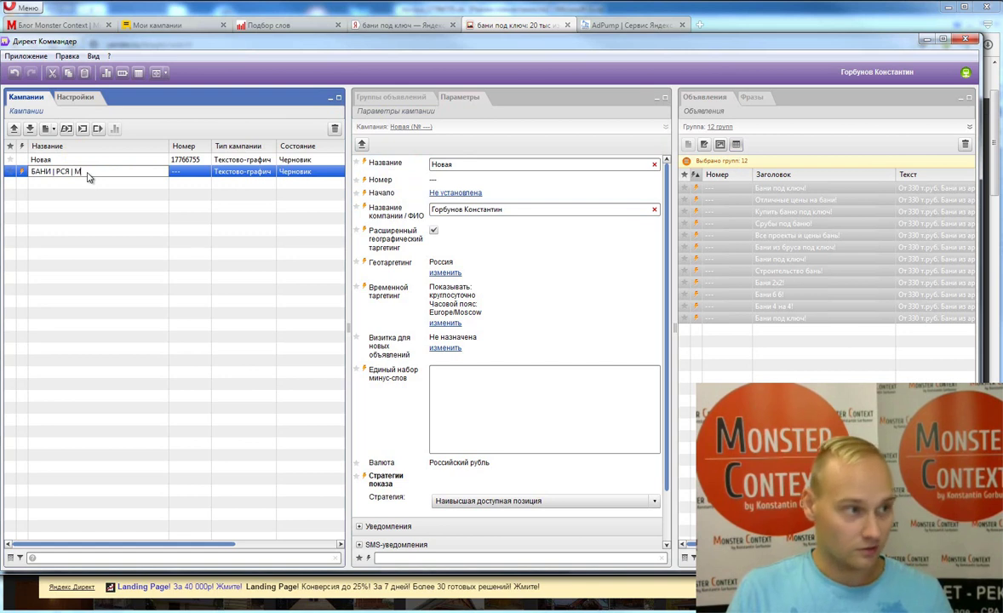
type("| МиМО")
key("Return")
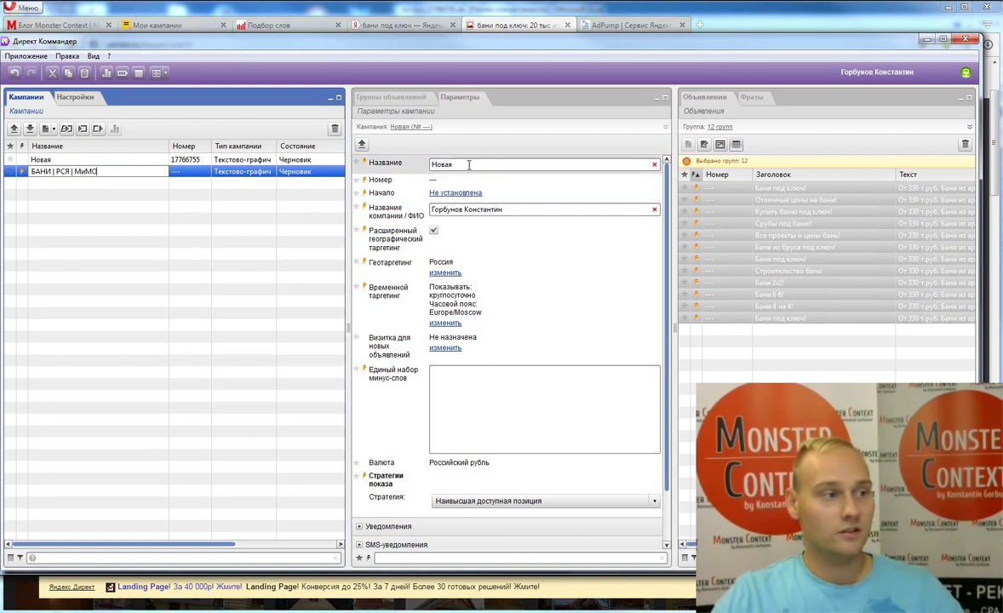
left_click(162, 171)
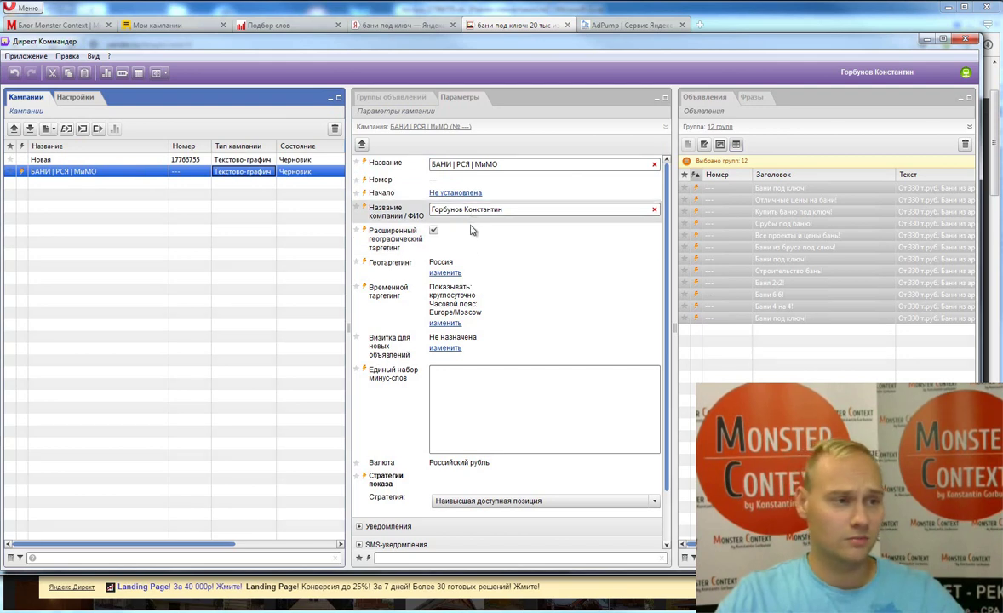
Change the campaign's geotargeting from all of Russia to only "Москва и область".
left_click(444, 273)
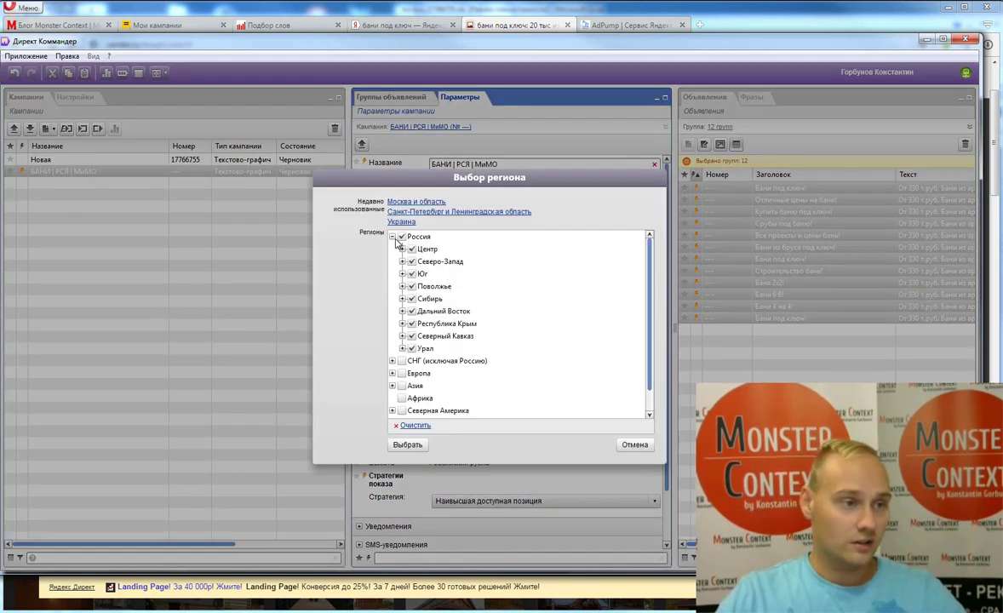
left_click(401, 237)
left_click(402, 248)
left_click(422, 261)
left_click(412, 261)
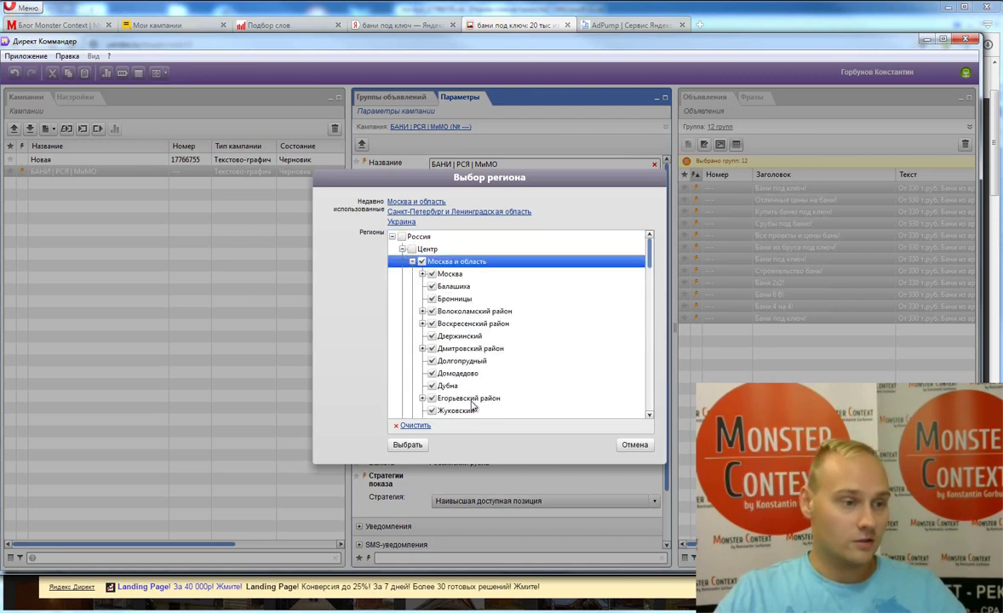
left_click(407, 445)
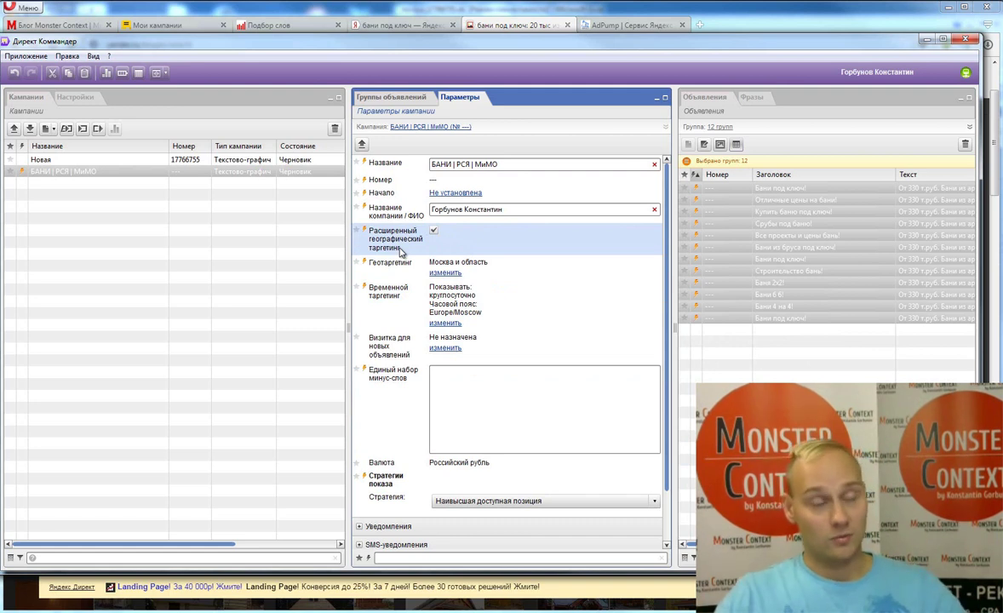
Look at the campaign's hourly time targeting schedule and close it without changing anything.
left_click(444, 324)
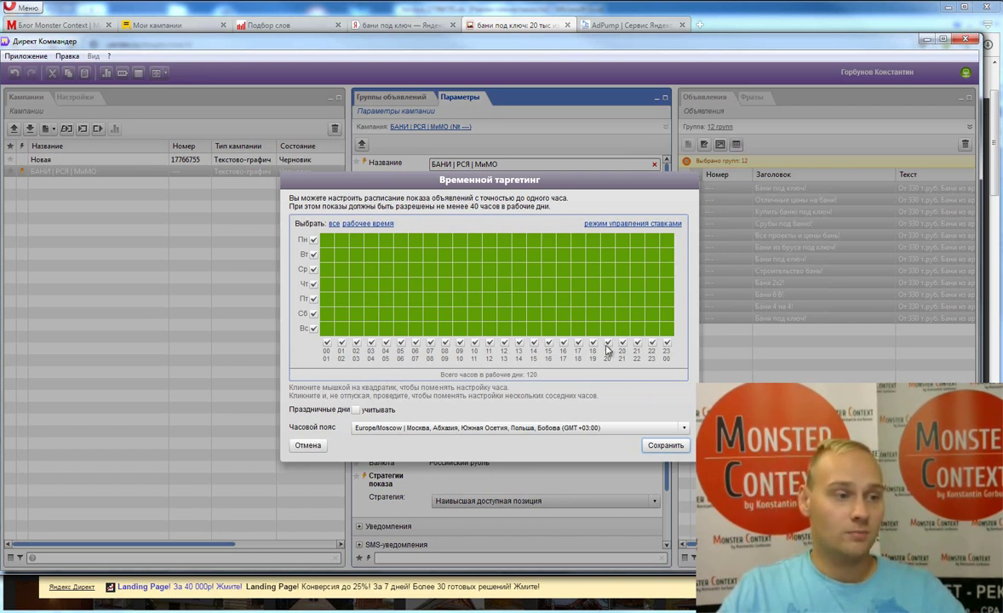
left_click(309, 445)
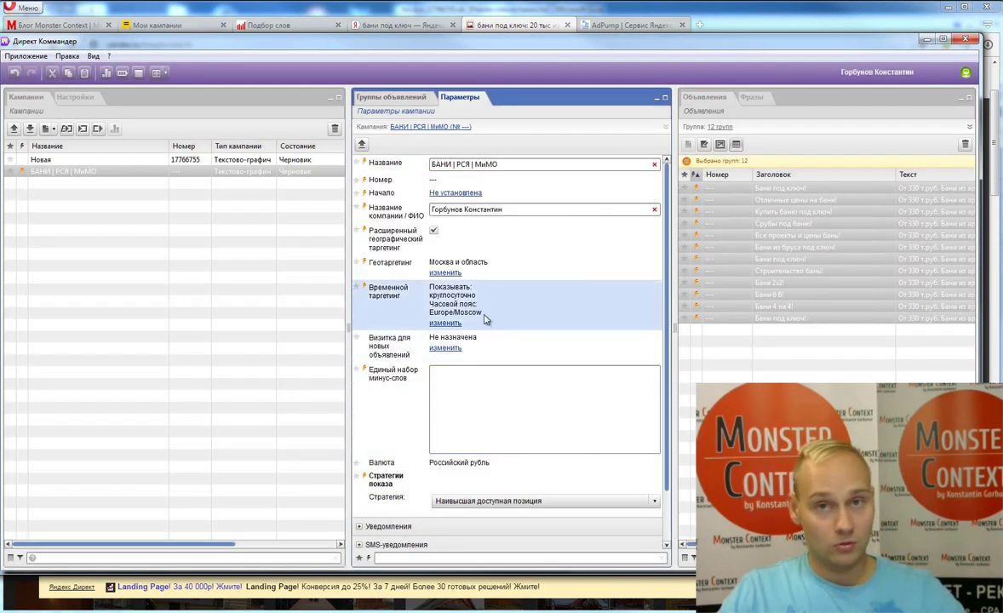
scroll(491, 319, "down", 1)
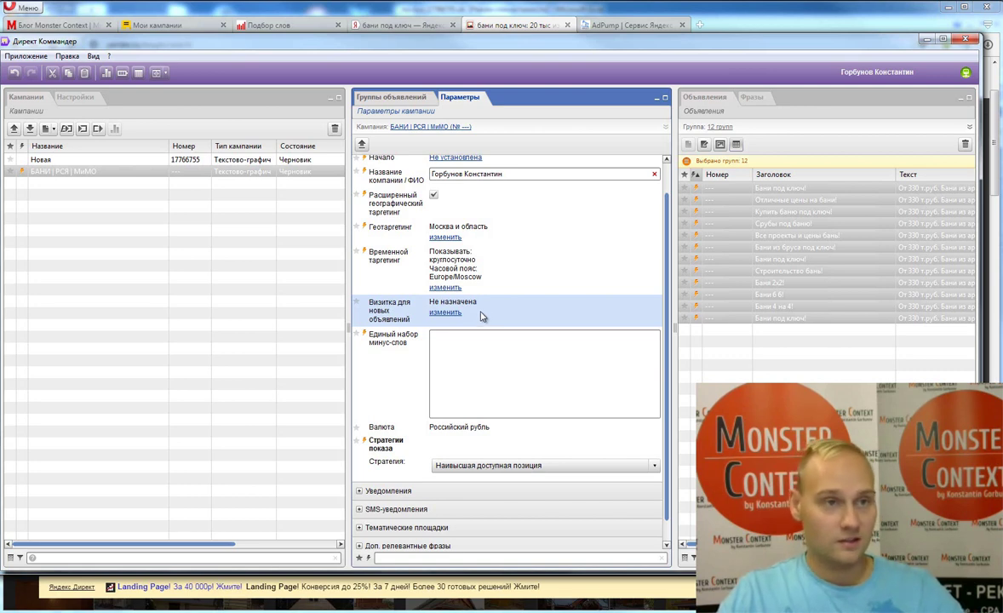
Open the virtual business card form for all the selected ads, look over its fields and close it without saving.
left_click(710, 101)
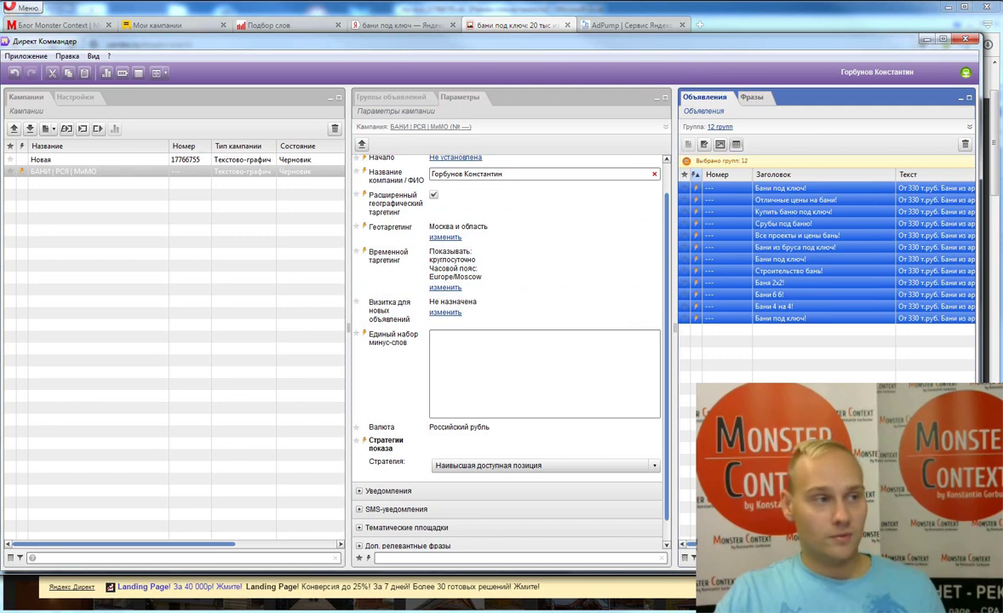
left_click(400, 102)
right_click(757, 209)
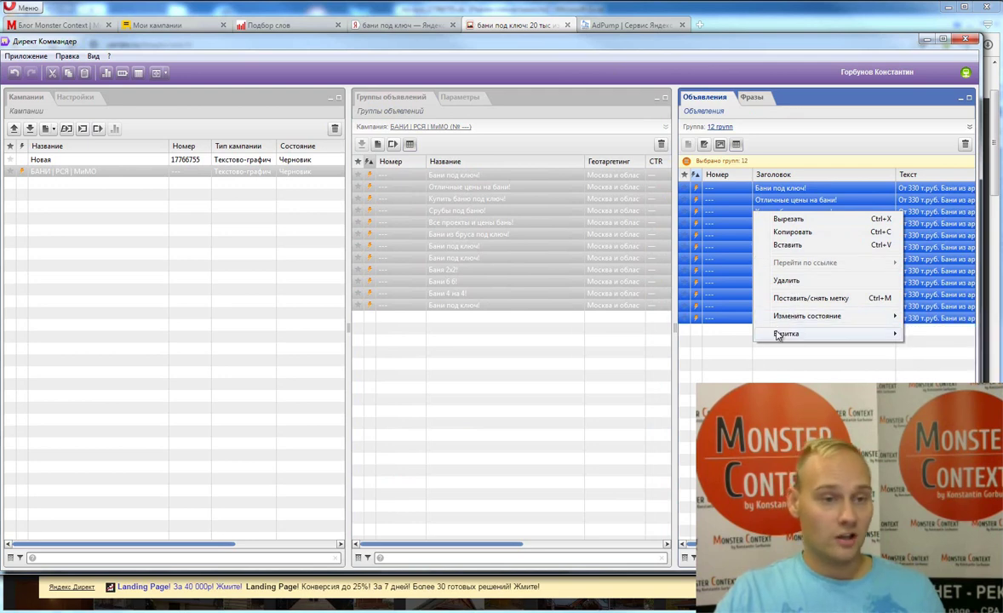
mouse_move(777, 335)
left_click(613, 331)
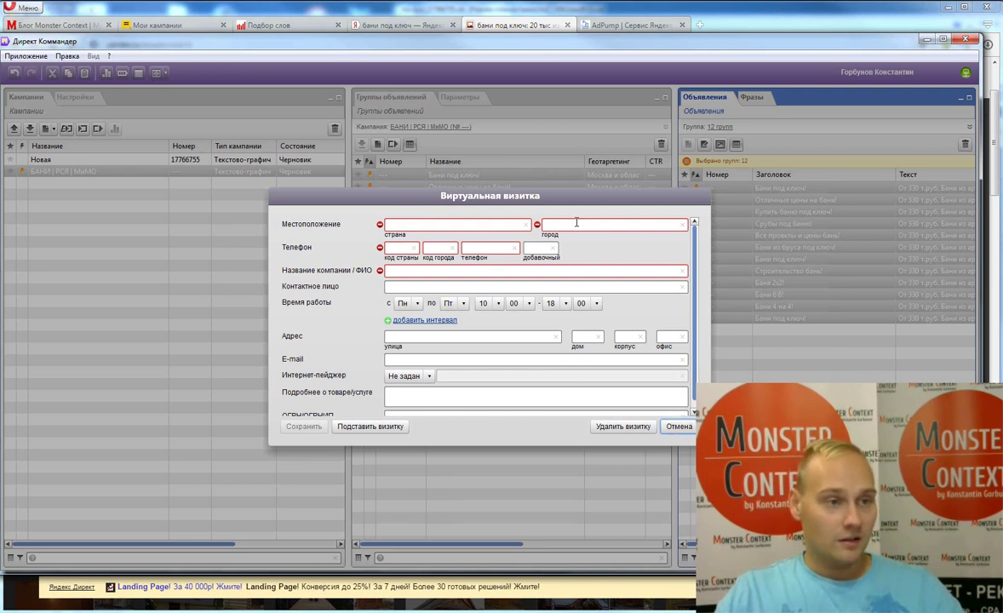
left_click(679, 430)
From the campaign's shared negative keywords field, switch to Key Collector to view its data collection tools, and return to Direct Commander.
left_click(460, 97)
left_click(472, 361)
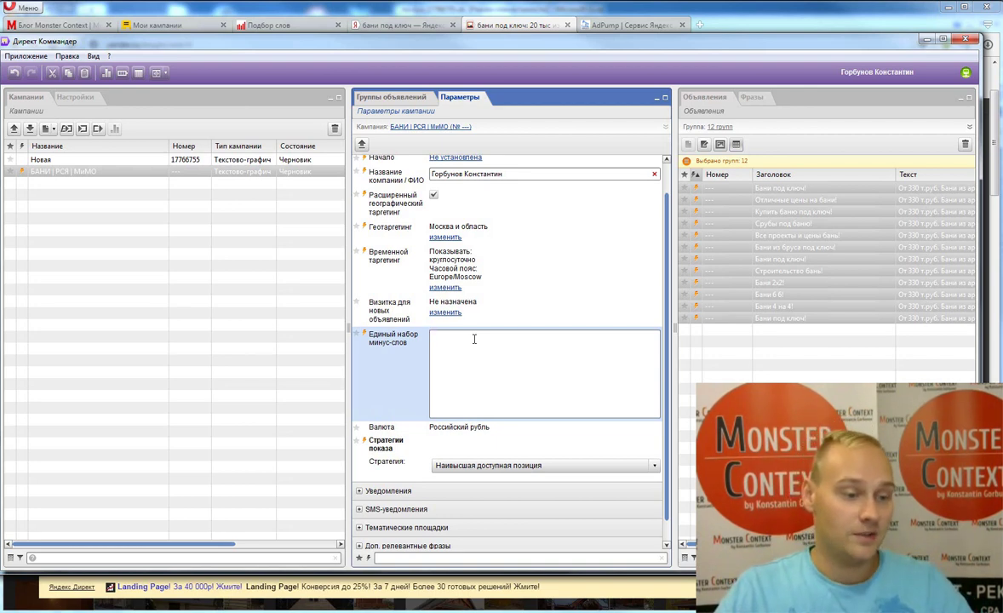
key("alt+Tab")
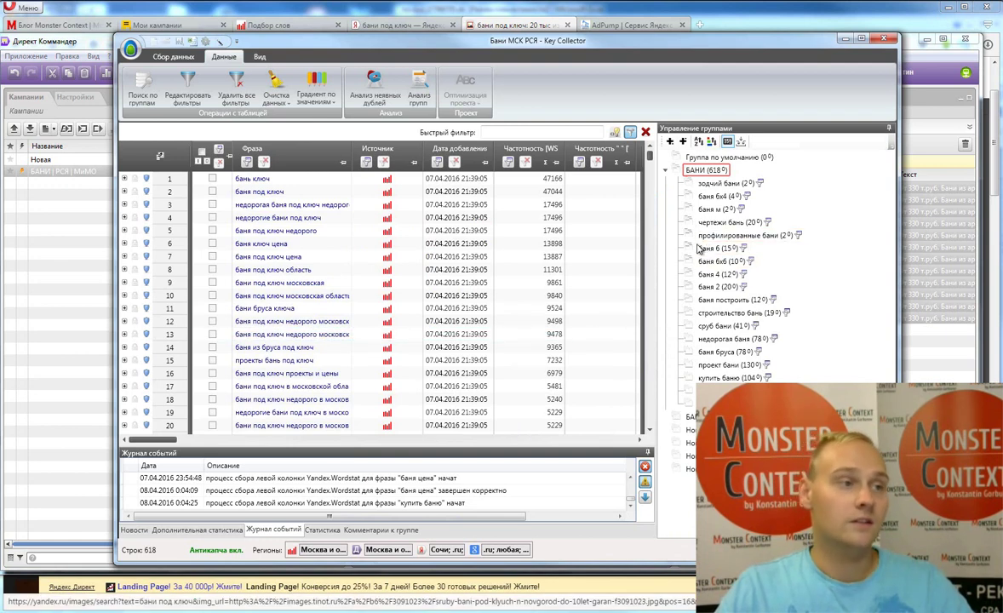
left_click(170, 59)
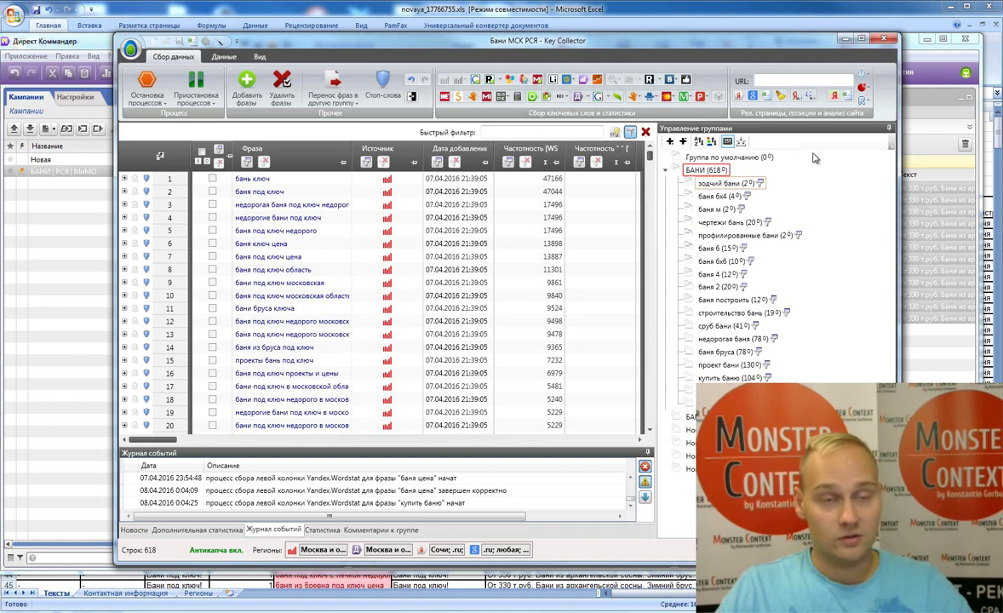
left_click(908, 45)
left_click(541, 347)
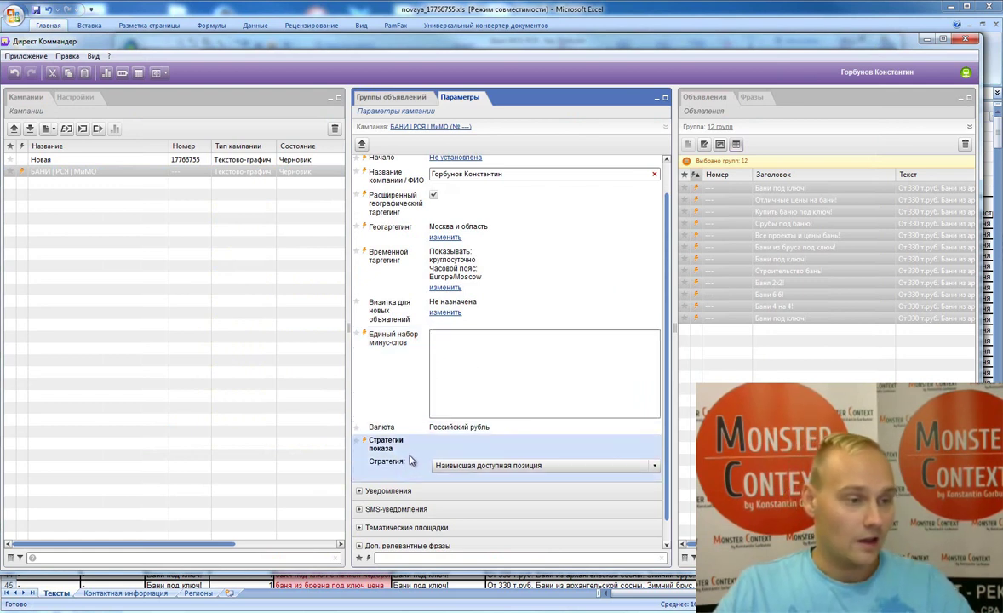
Set the display strategy to "Независимое управление для разных типов площадок" with search impressions set to "Отключены показы".
left_click(459, 465)
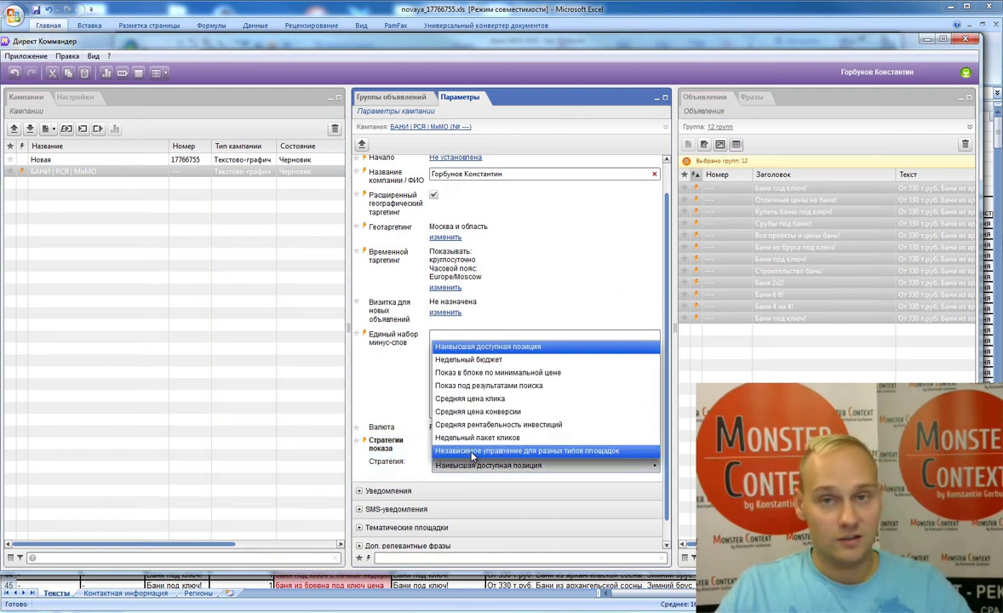
left_click(473, 452)
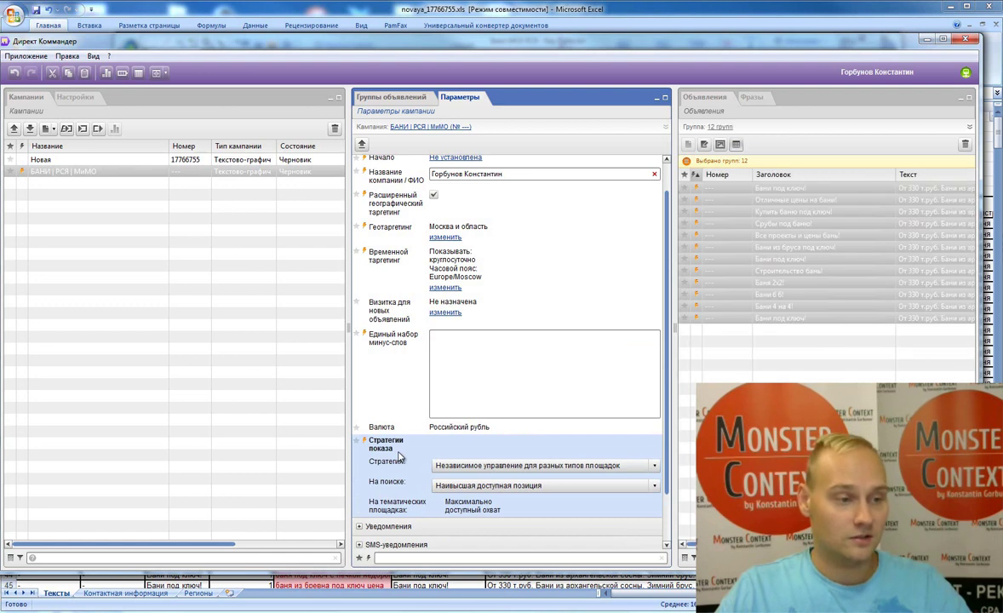
scroll(402, 455, "down", 1)
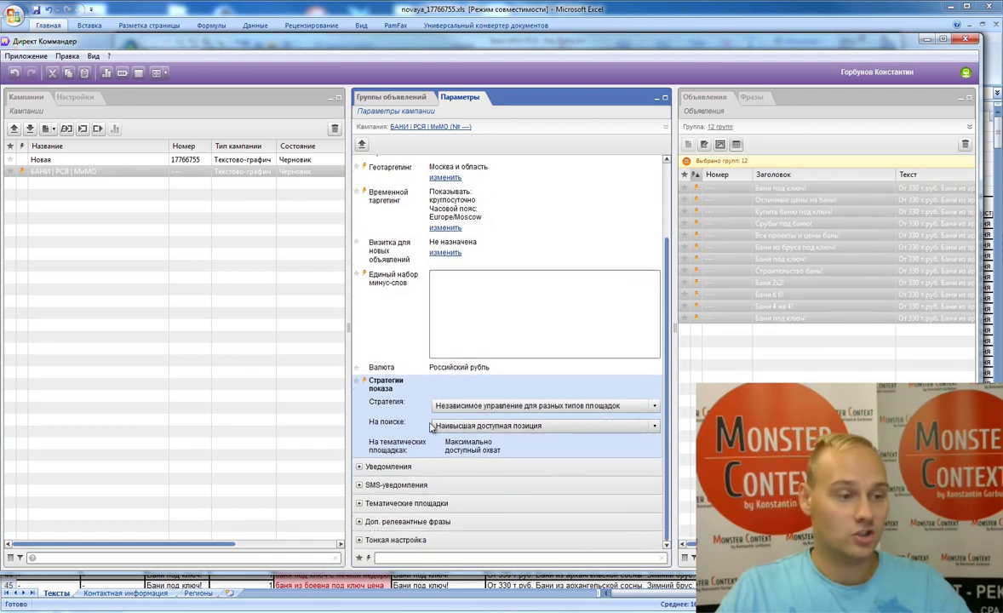
left_click(467, 427)
left_click(481, 480)
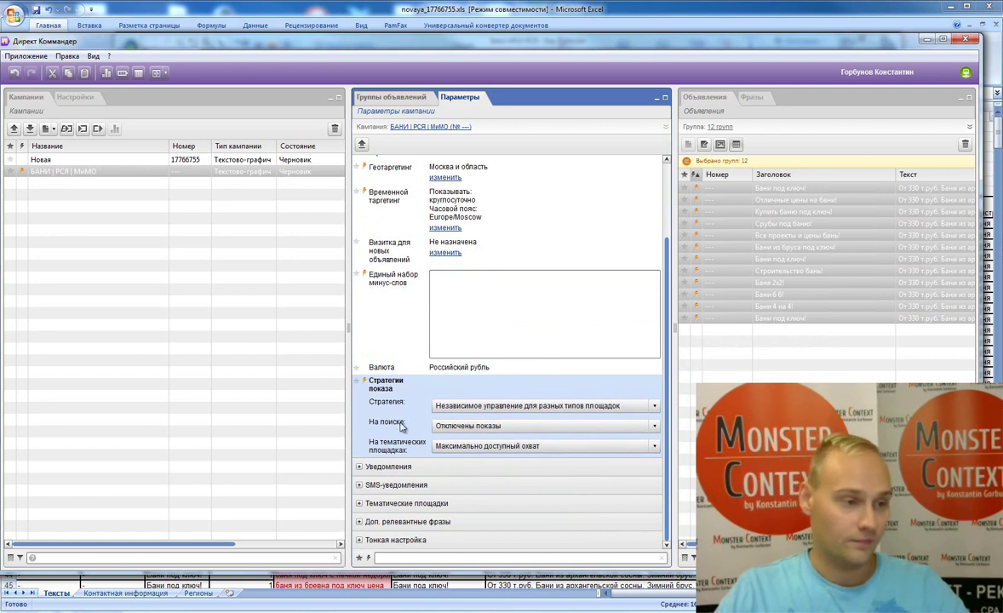
In the thematic sites settings, set the maximum bid to 100% and enable "Не учитывать предпочтения пользователей".
left_click(359, 503)
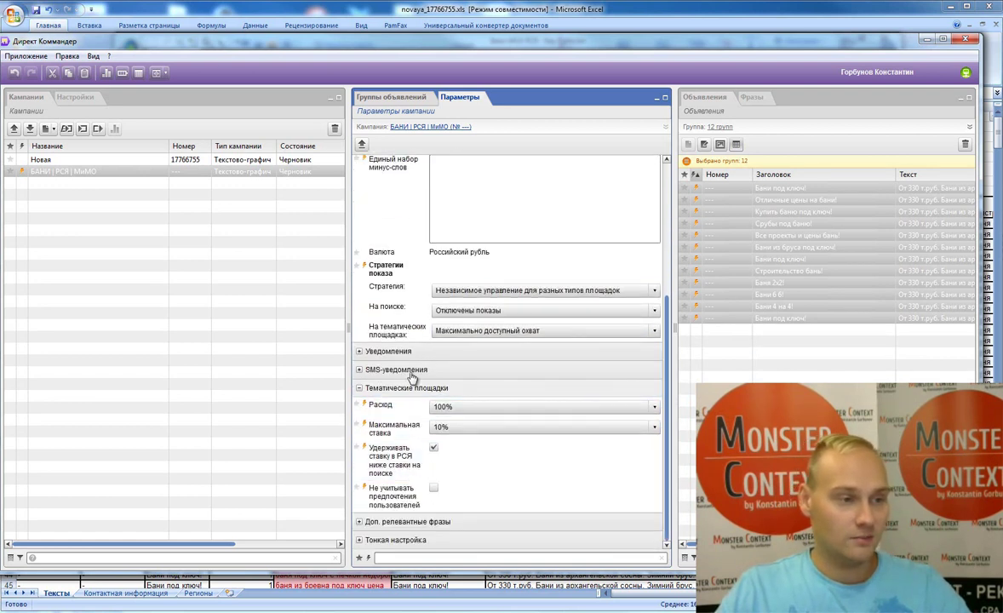
left_click(446, 428)
left_click(442, 440)
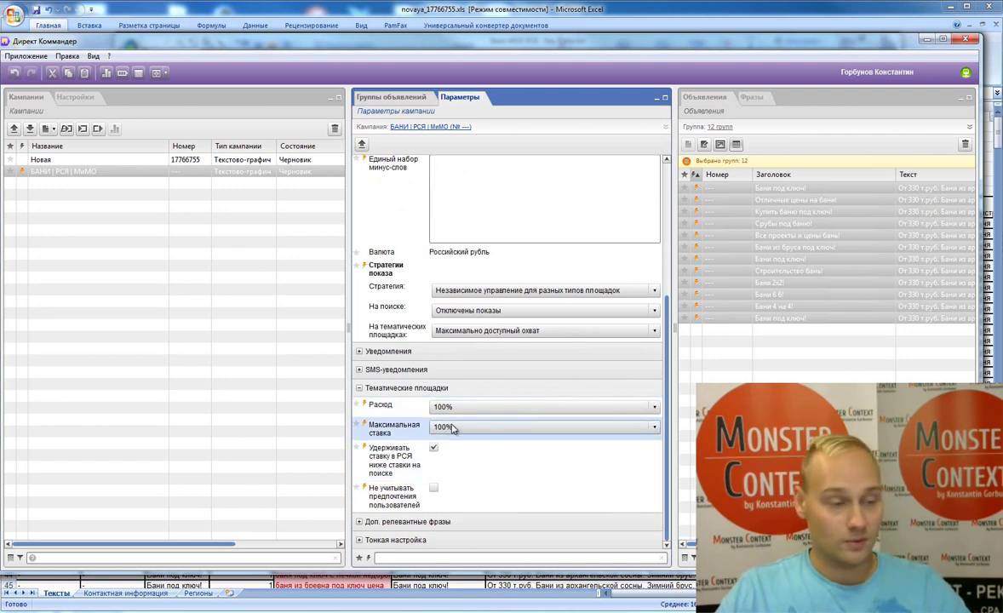
left_click(433, 489)
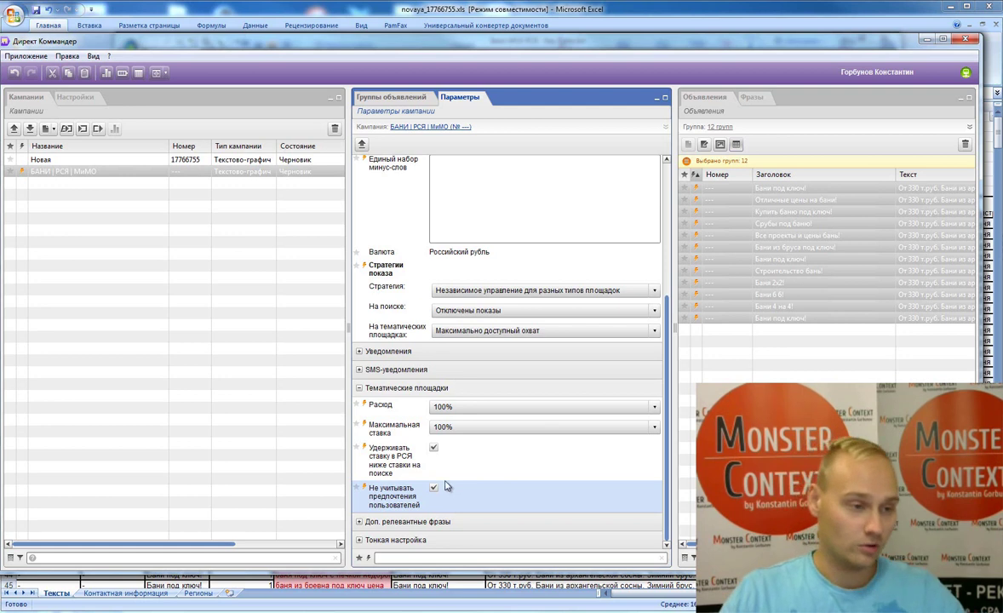
left_click(448, 464)
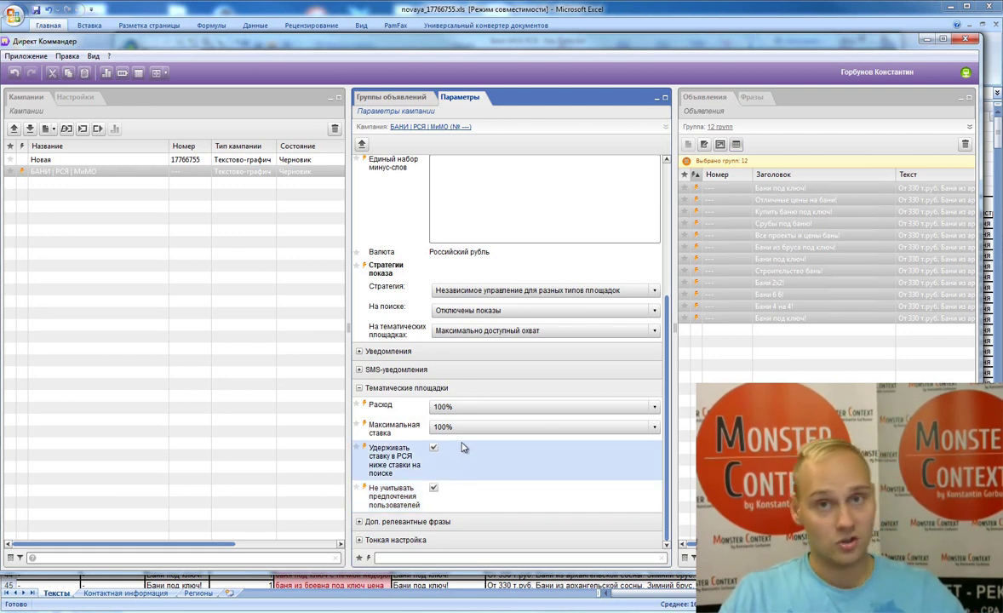
Enable additional relevant phrases for the campaign.
left_click(360, 522)
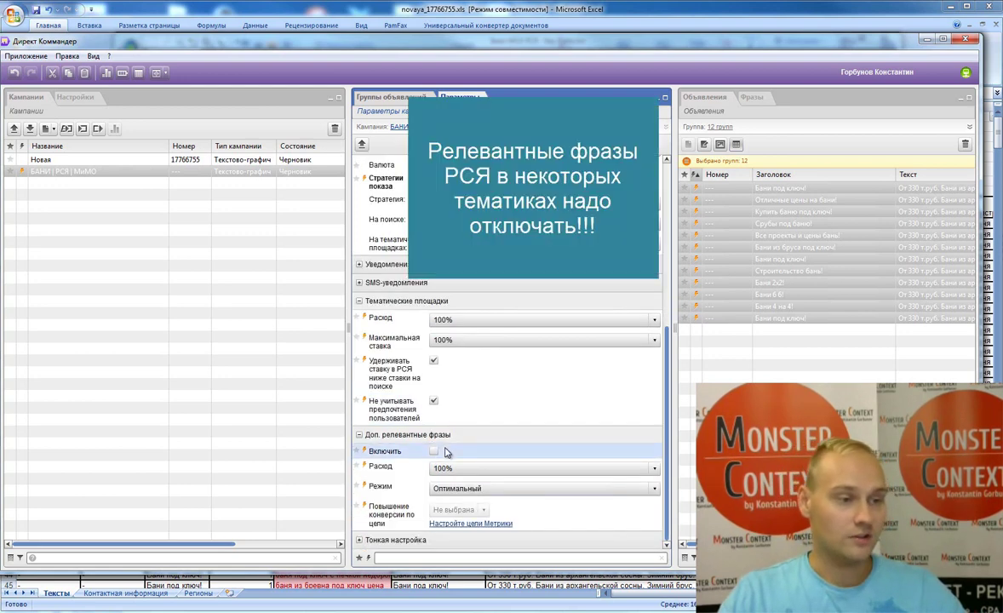
left_click(434, 451)
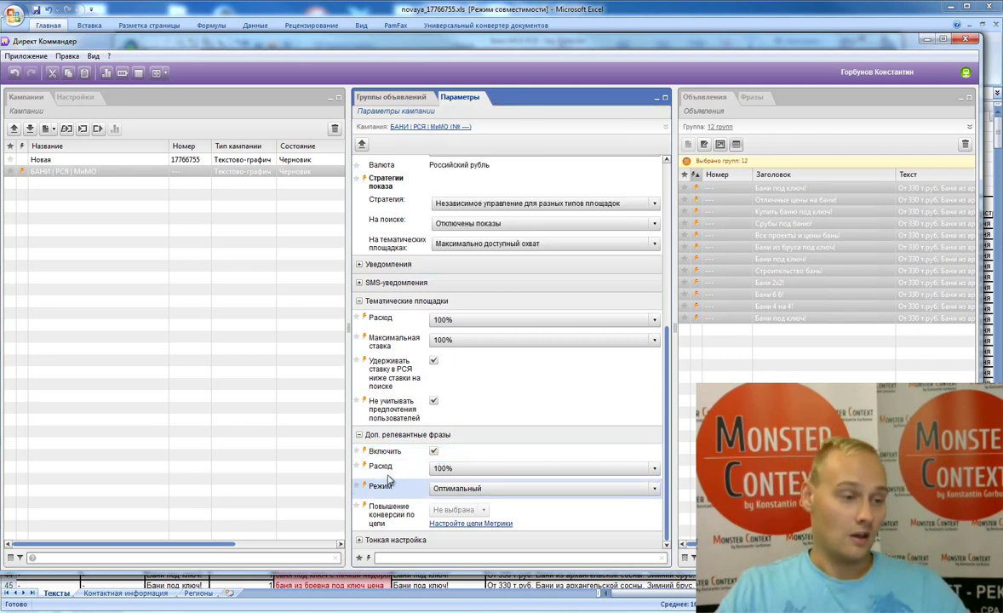
In the campaign's fine-tuning parameters, enable "Не учитывать остановленные" and place the cursor in the additional Metrica counters field.
left_click(360, 541)
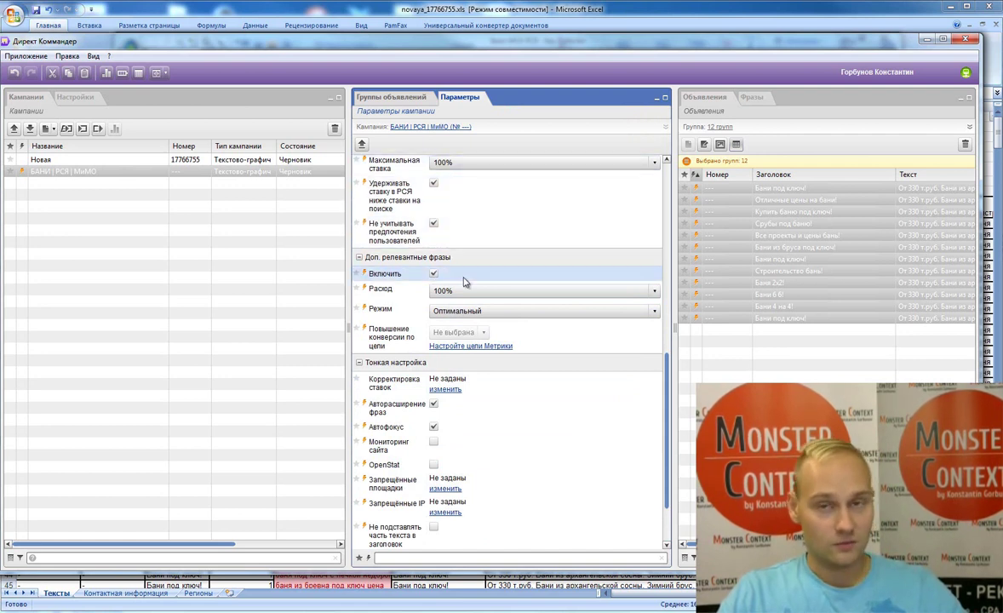
scroll(412, 349, "down", 3)
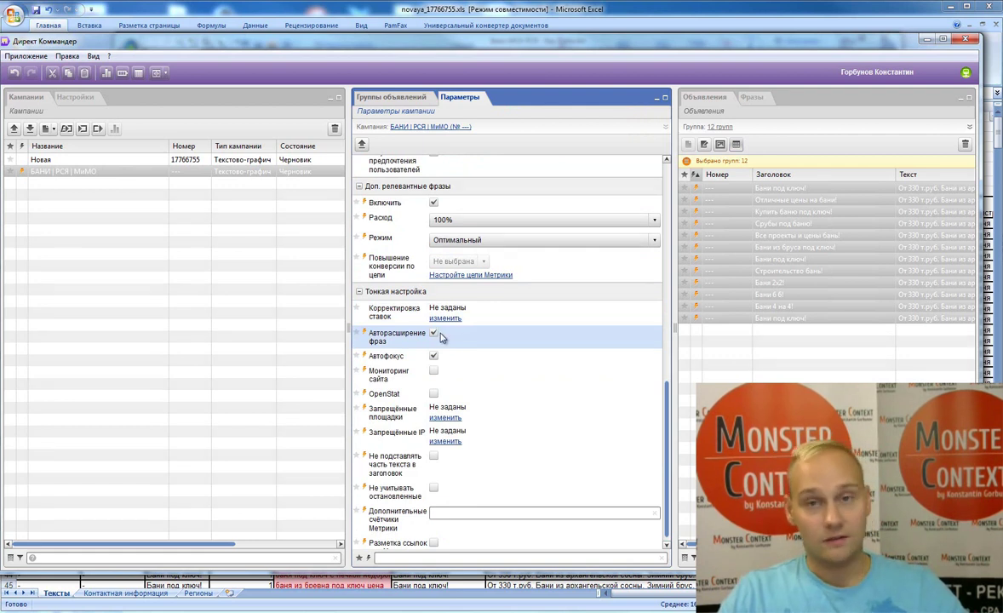
scroll(453, 481, "down", 1)
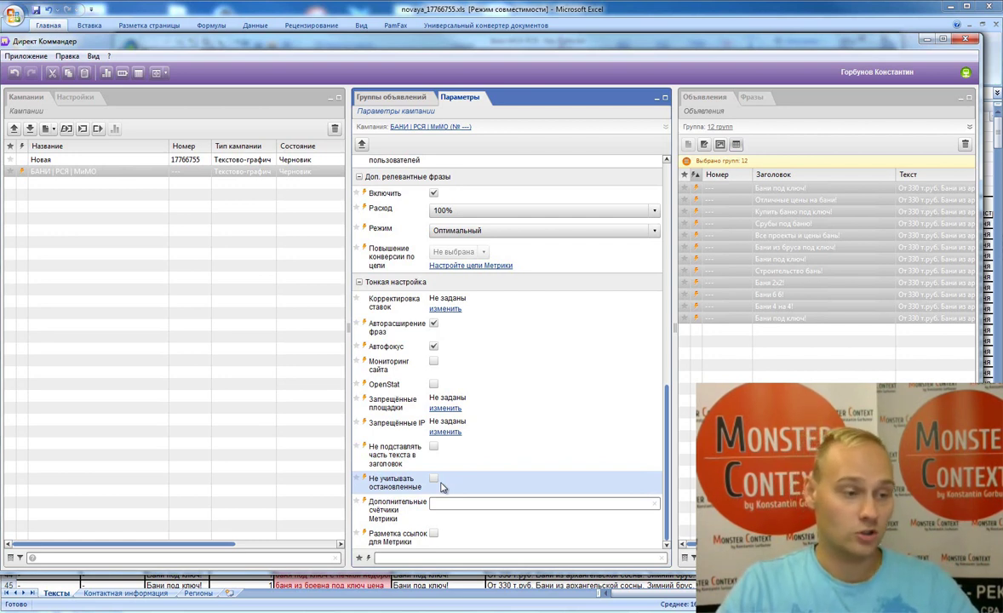
left_click(433, 480)
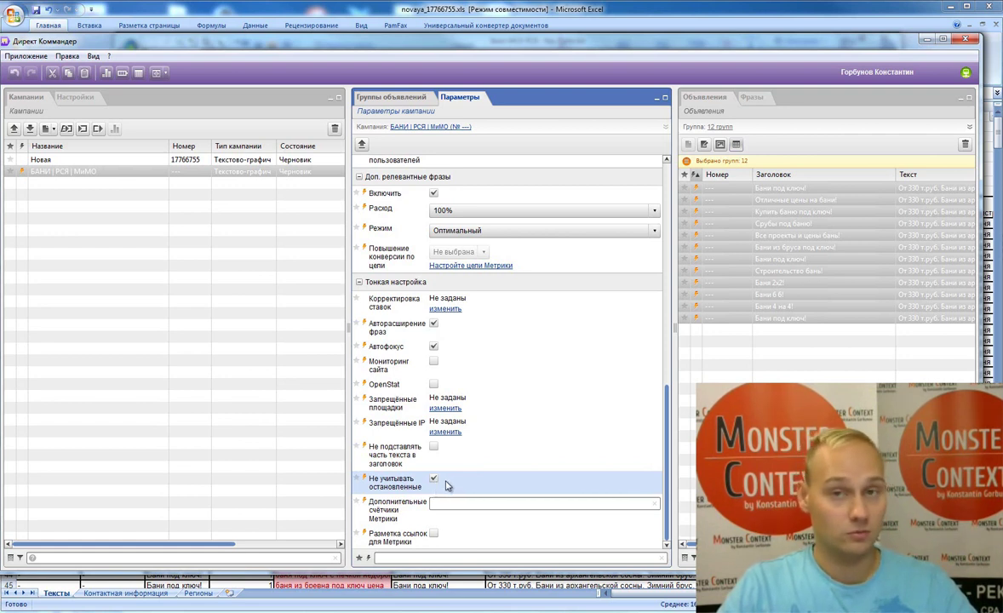
left_click(439, 504)
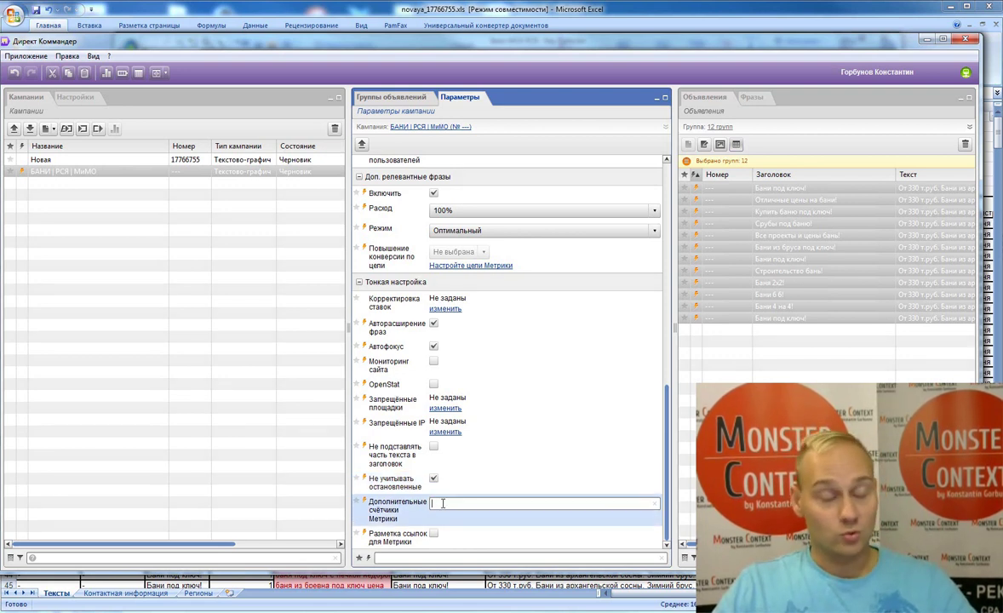
Run phrase correction on all key phrases of the campaign's ad groups, only correcting intersections ("Скорректировать пересечения") within the selected campaigns.
left_click(412, 99)
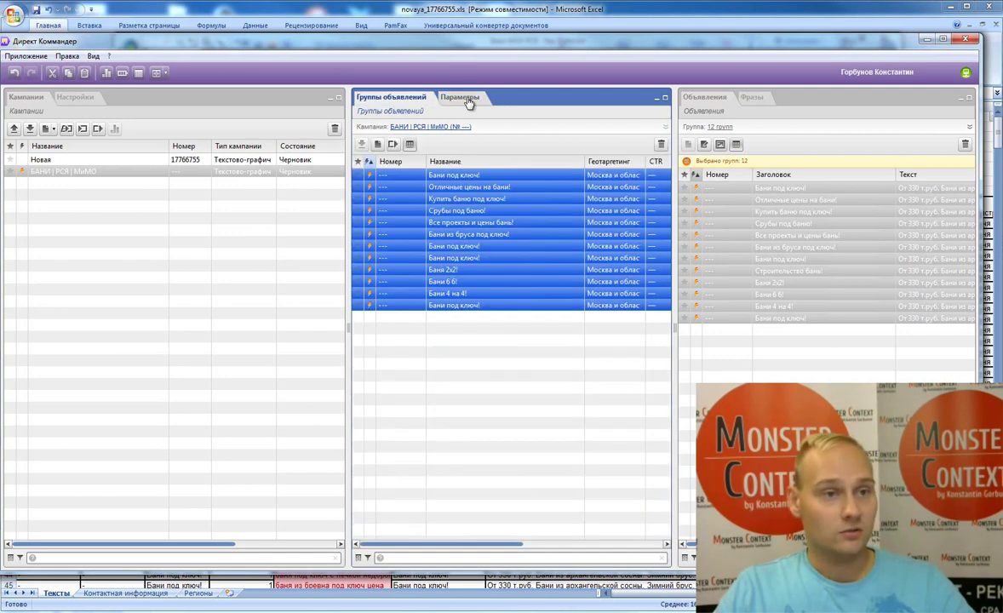
left_click(752, 96)
key("ctrl+a")
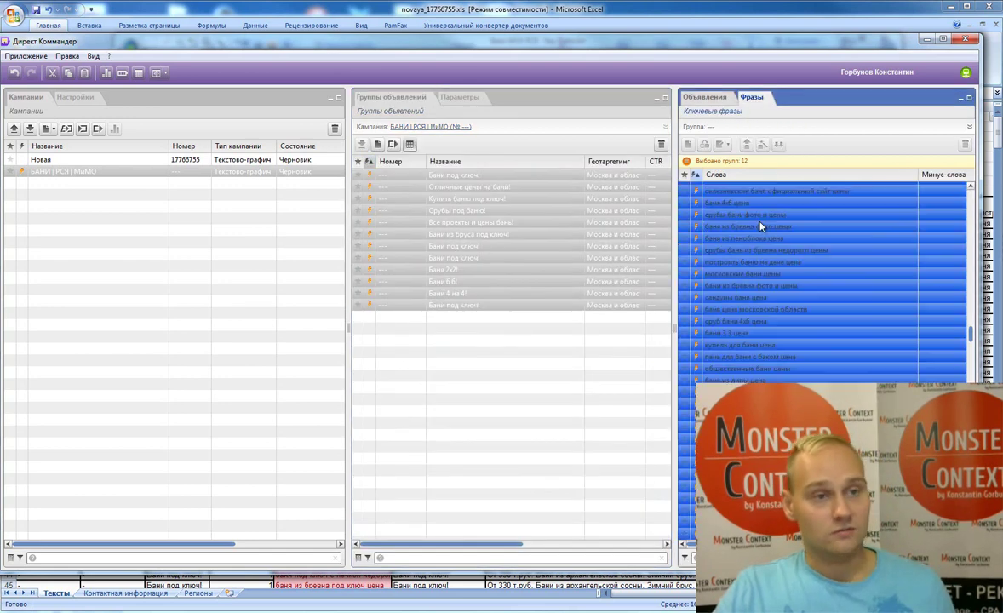
left_click(722, 144)
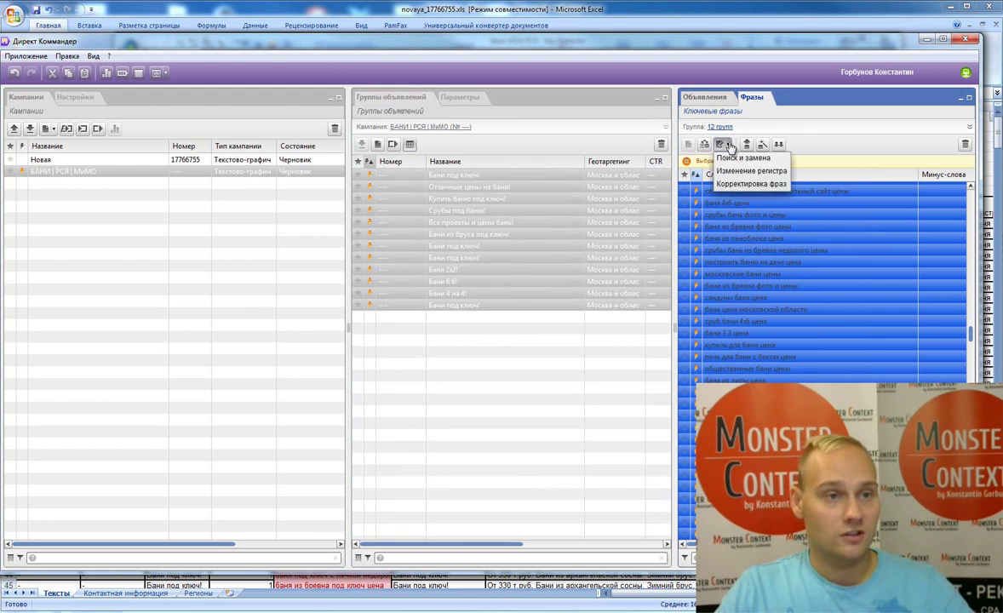
left_click(742, 184)
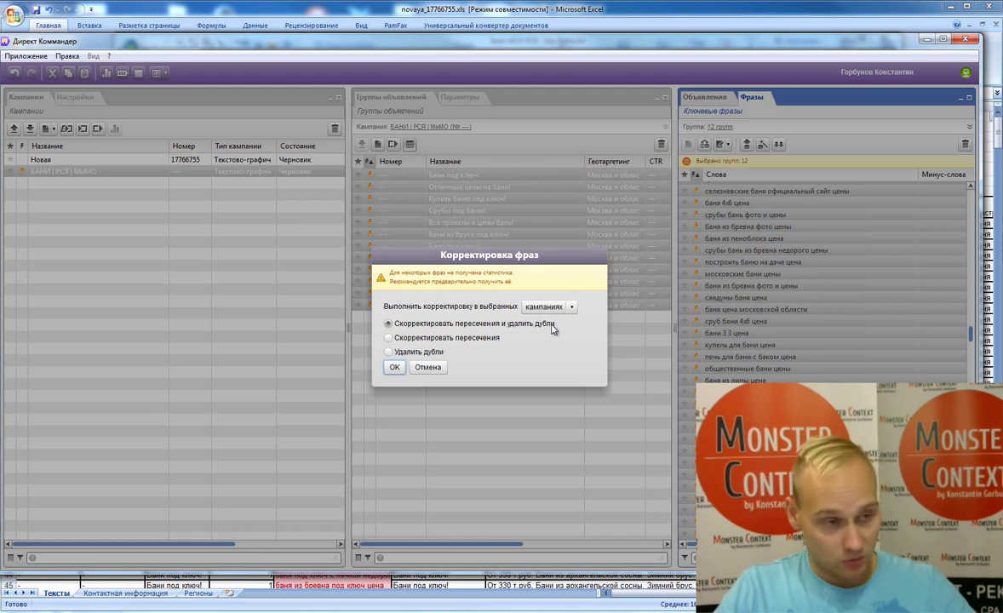
left_click(426, 342)
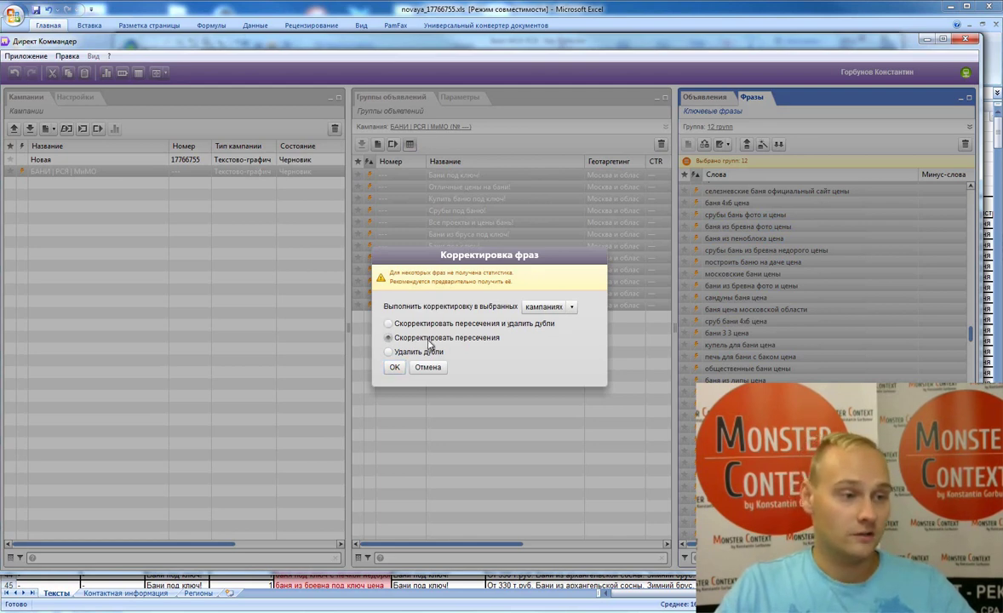
left_click(396, 367)
left_click(489, 394)
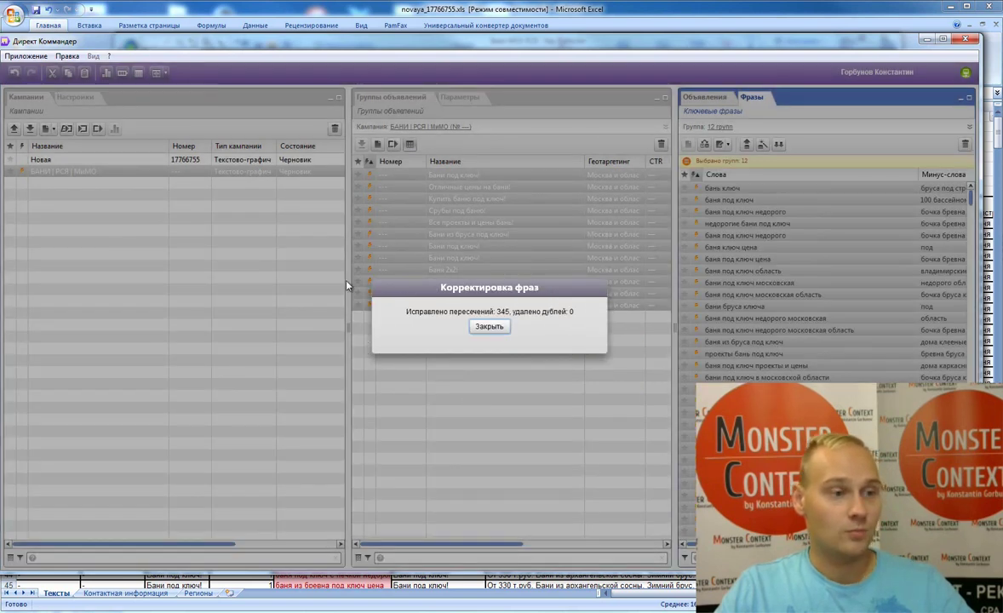
left_click(488, 326)
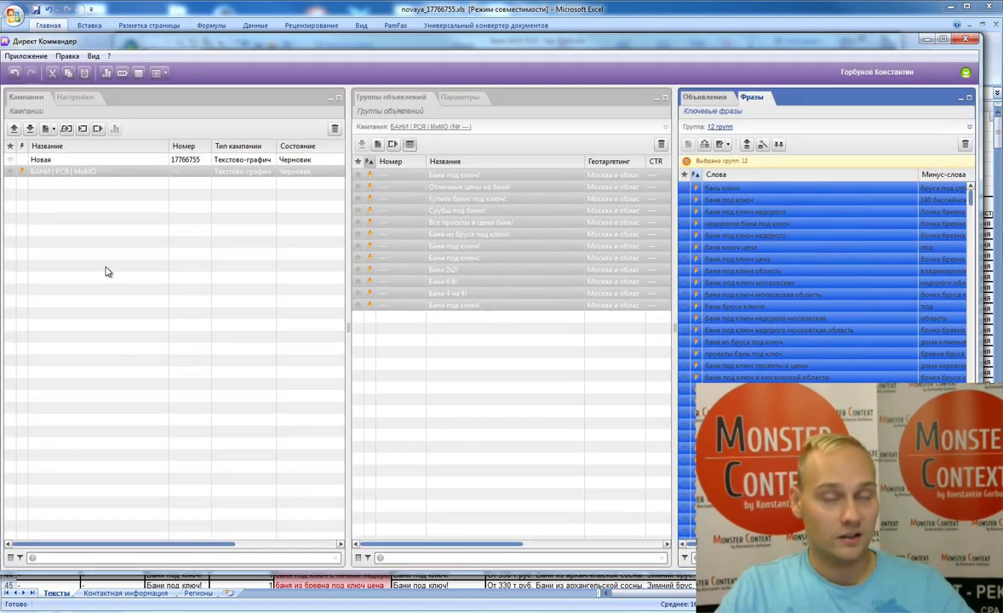
Send the БАНИ | РСЯ | МиМО campaign for moderation.
left_click(81, 160)
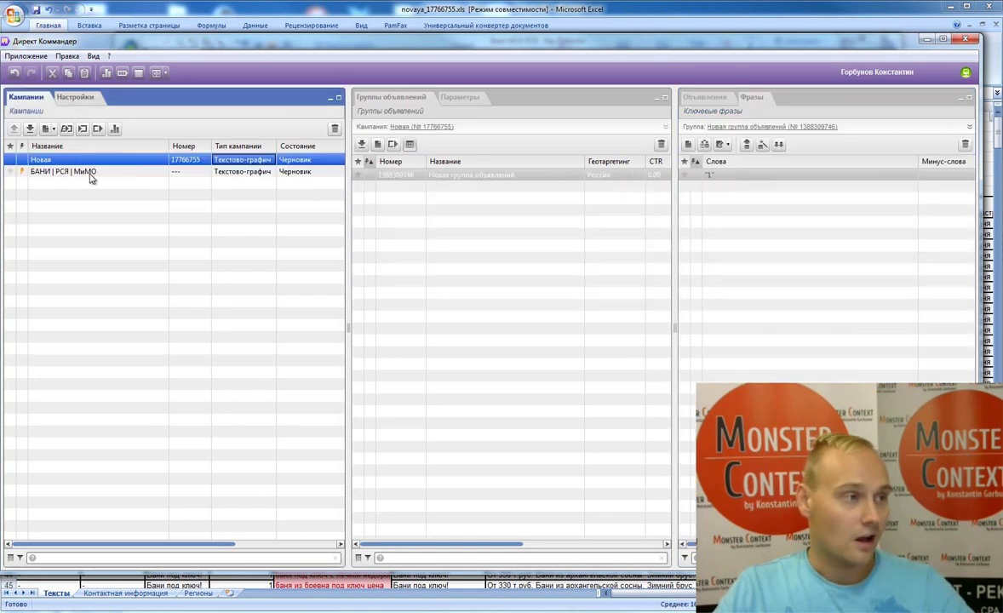
left_click(142, 174)
right_click(142, 173)
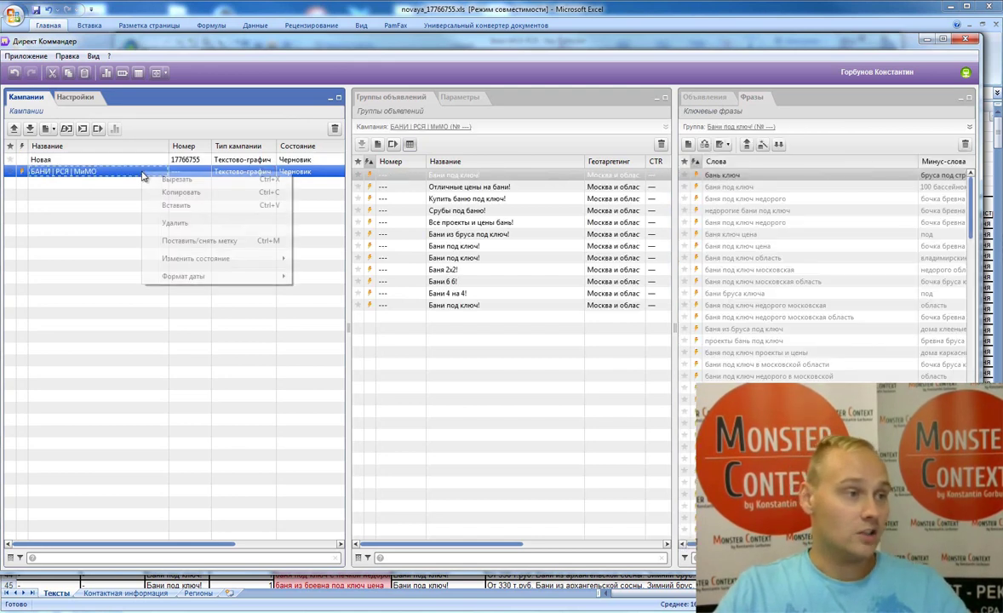
mouse_move(207, 264)
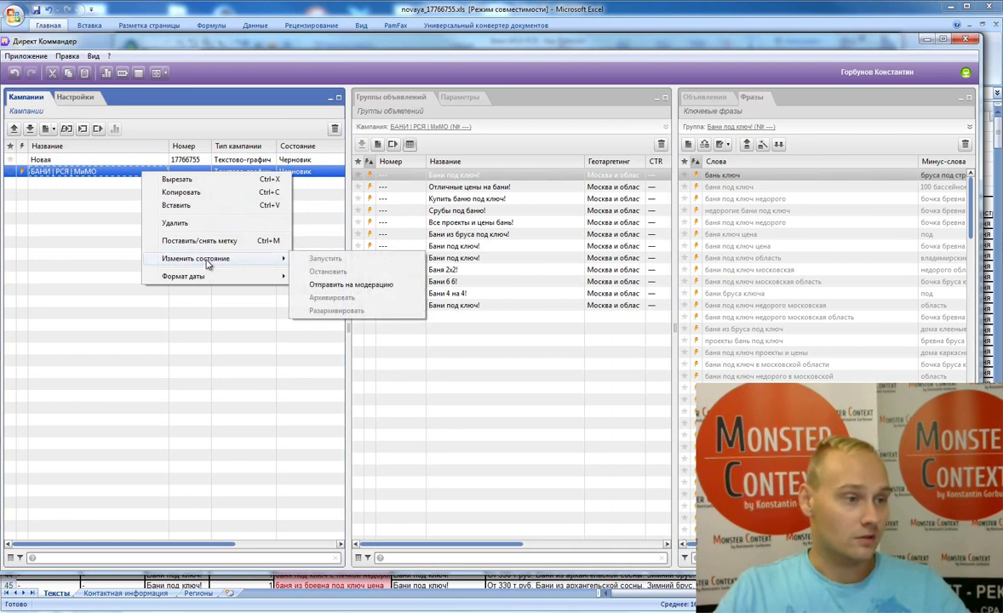
left_click(332, 287)
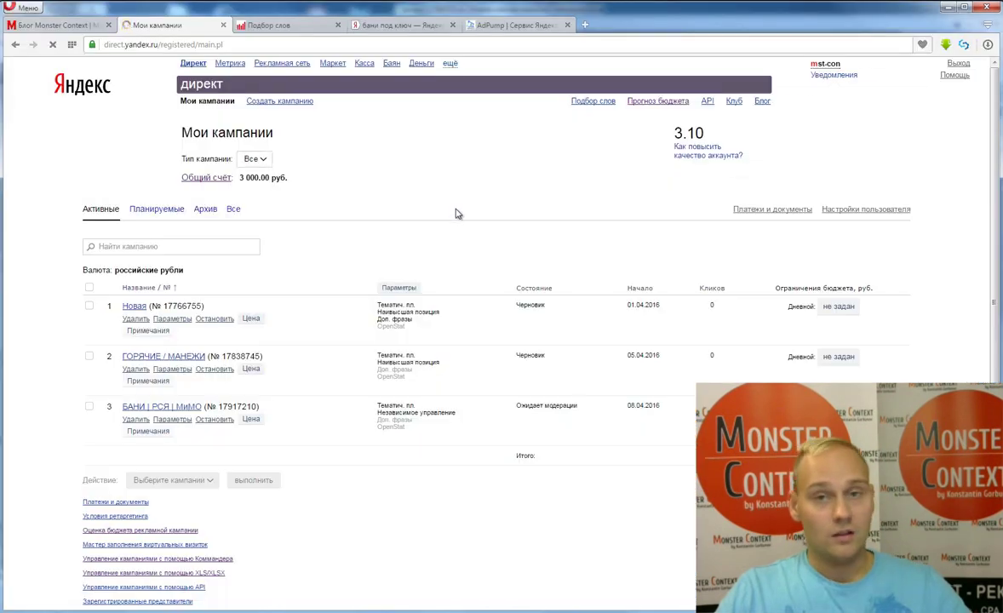
On the Yandex Direct site, limit the БАНИ | РСЯ | МиМО campaign to 300 rubles per day in standard display mode, and stop the campaign.
scroll(533, 242, "down", 1)
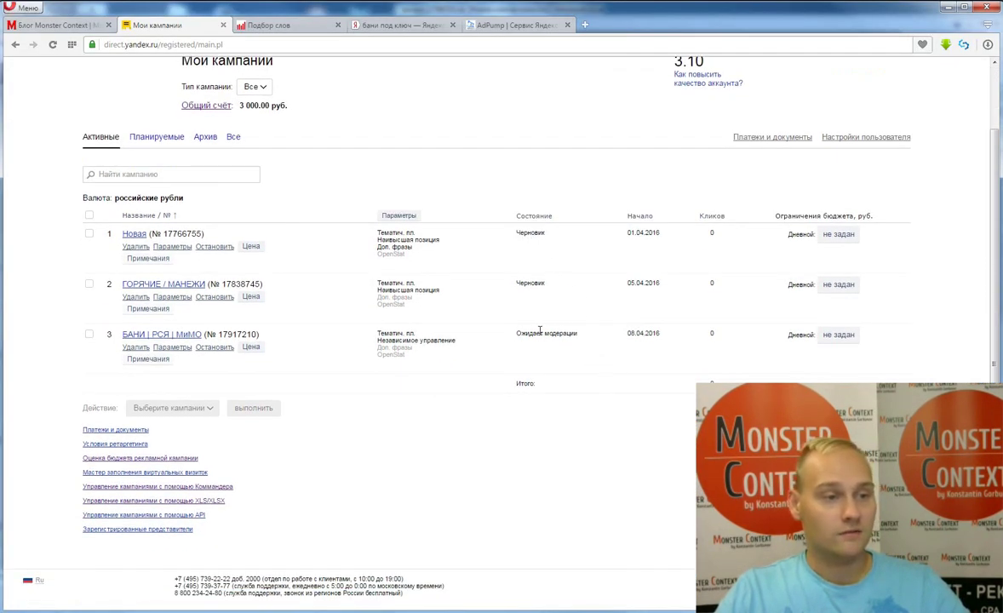
left_click(837, 335)
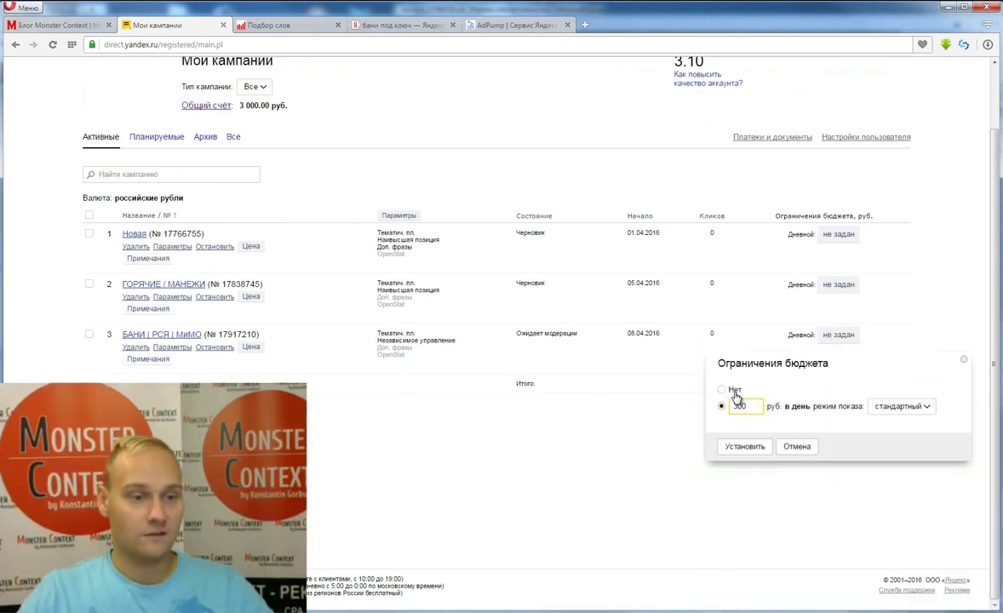
left_click(745, 448)
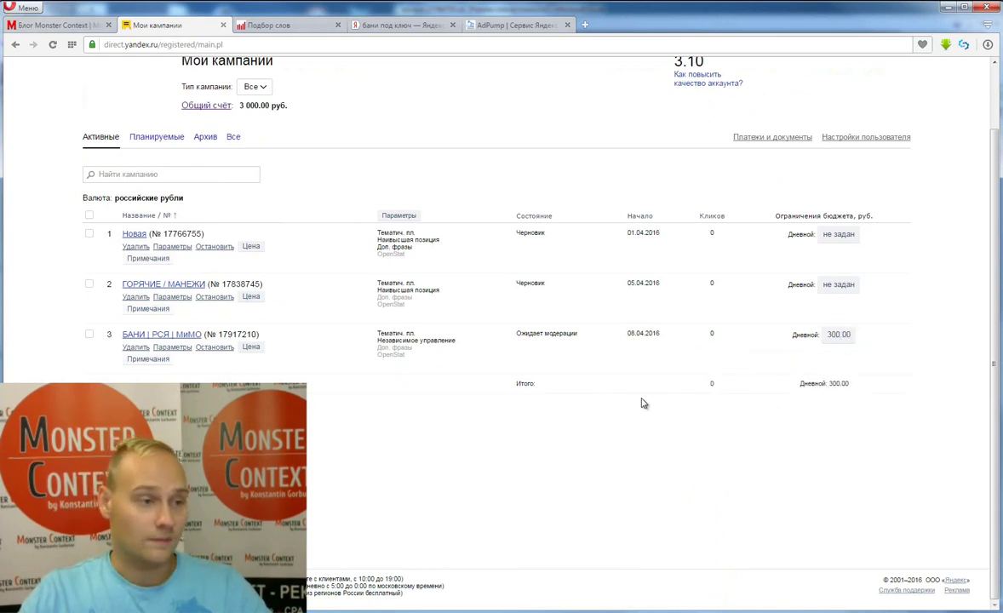
left_click(215, 347)
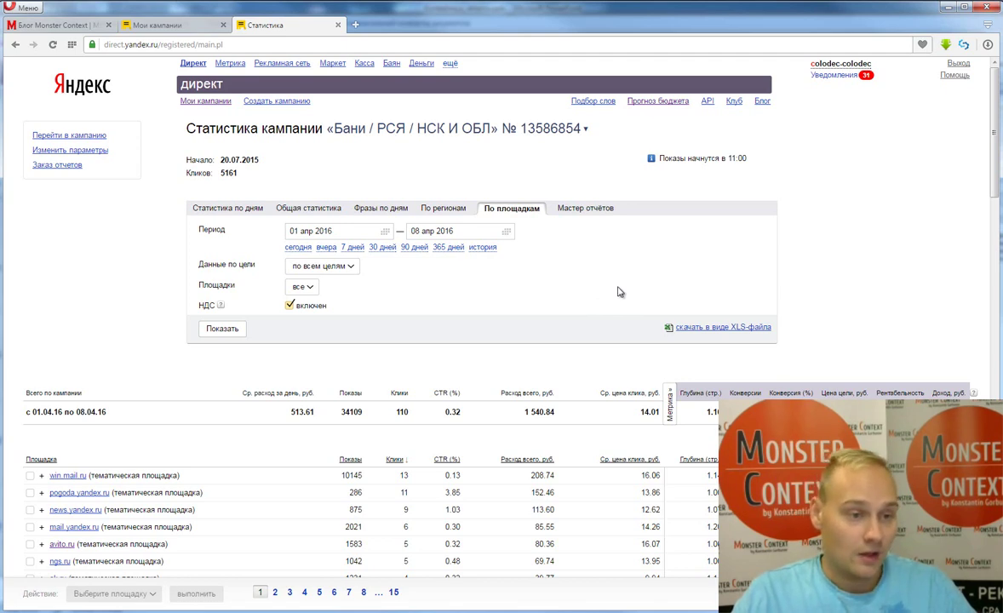
Switch from the site statistics to Direct Commander and set a unified bid of 15 for search and thematic sites on the first group's phrases.
scroll(600, 292, "down", 1)
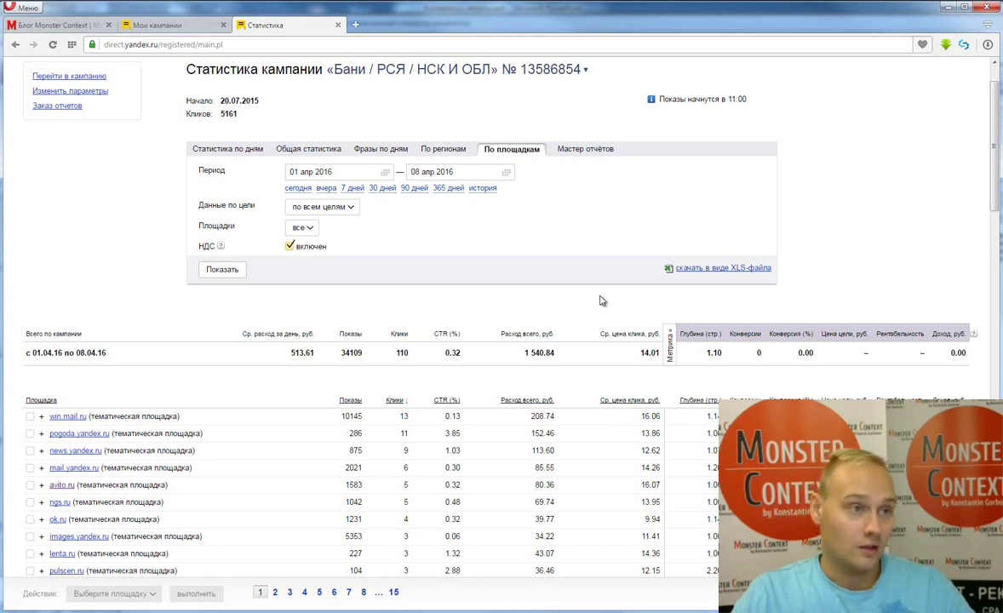
scroll(601, 300, "up", 2)
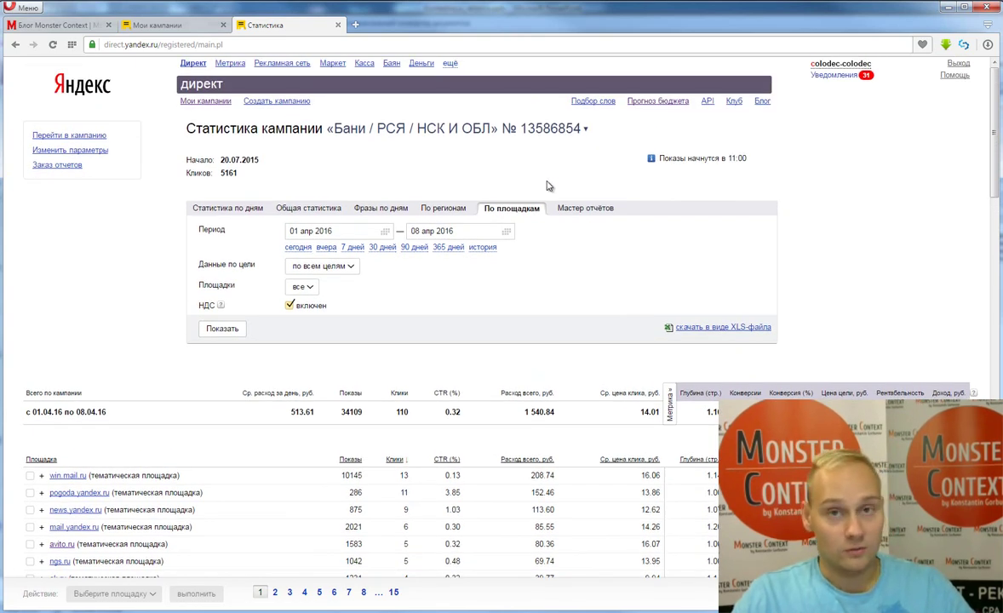
scroll(562, 184, "down", 2)
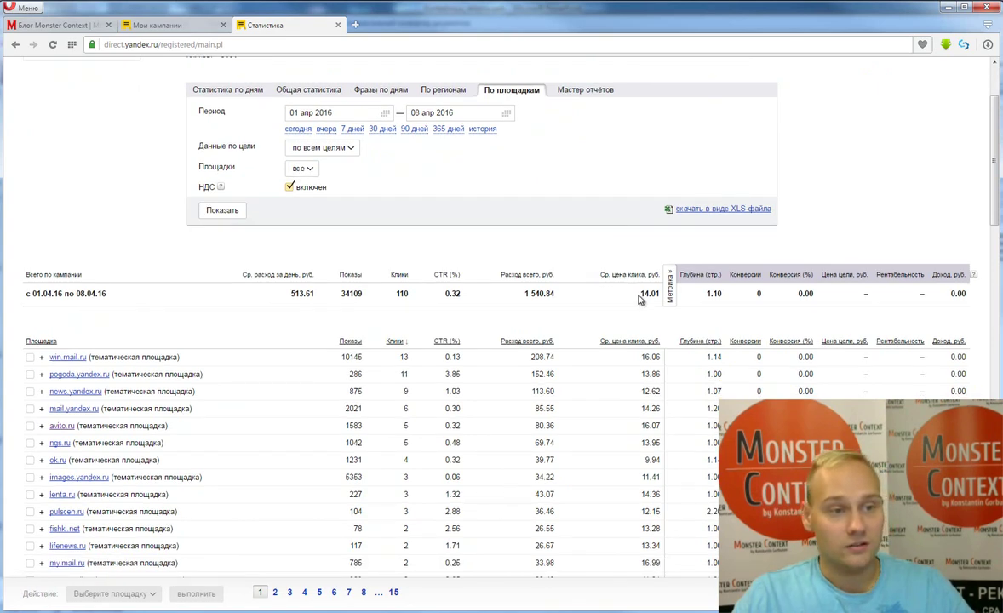
scroll(640, 299, "up", 2)
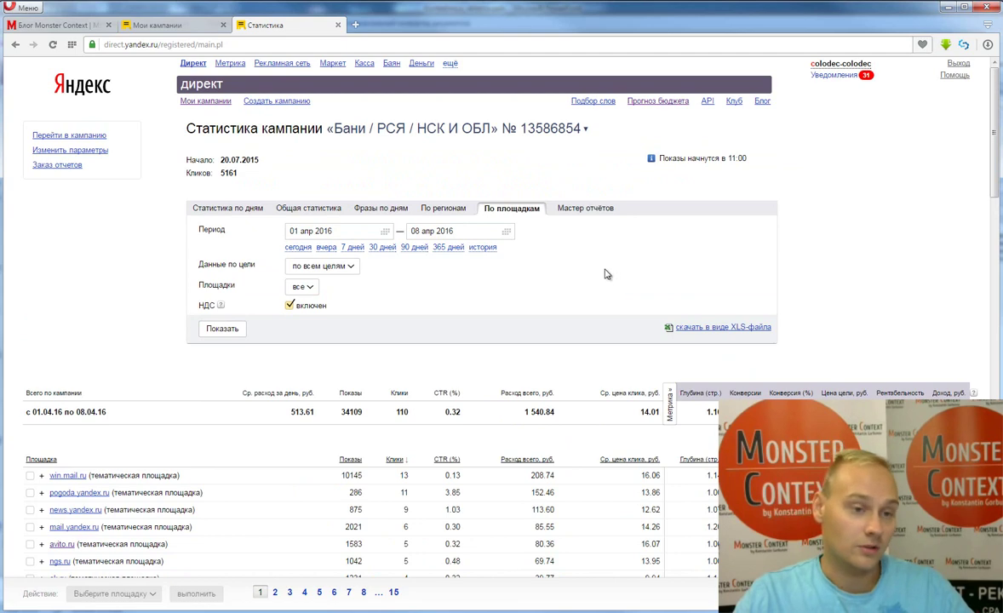
key("alt+Tab")
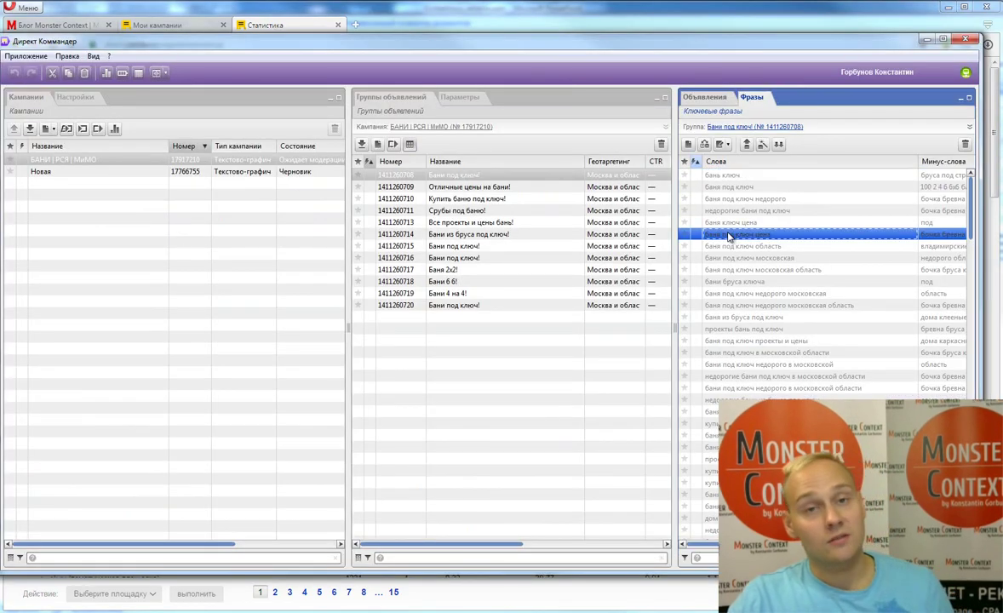
key("ctrl+a")
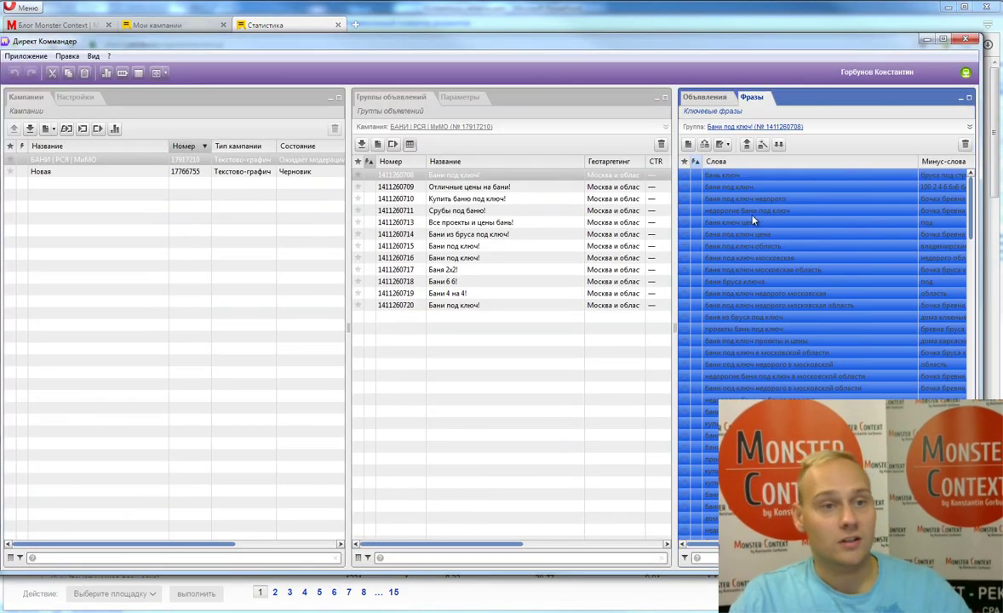
left_click(762, 145)
left_click(419, 268)
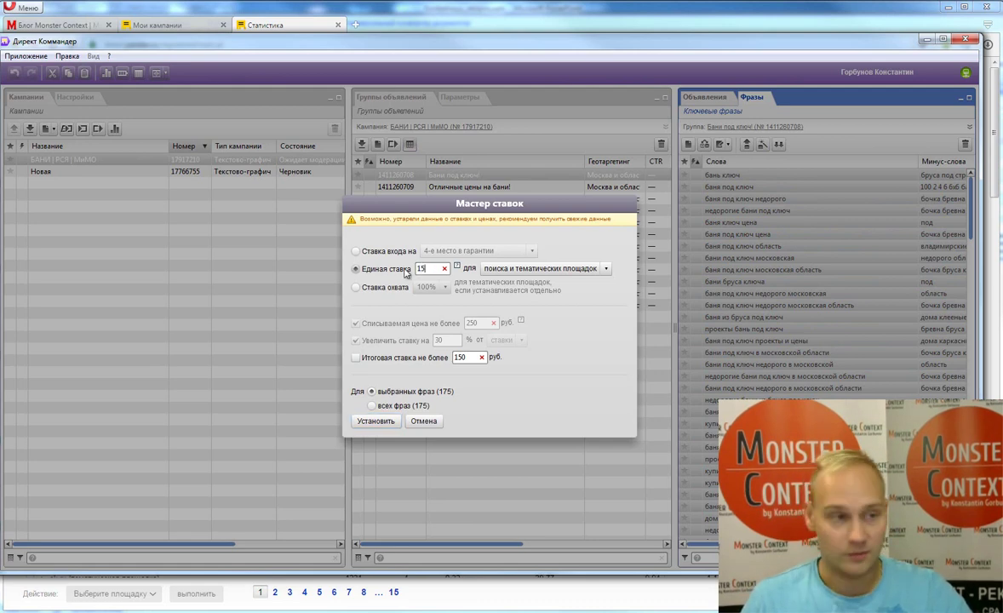
key("Return")
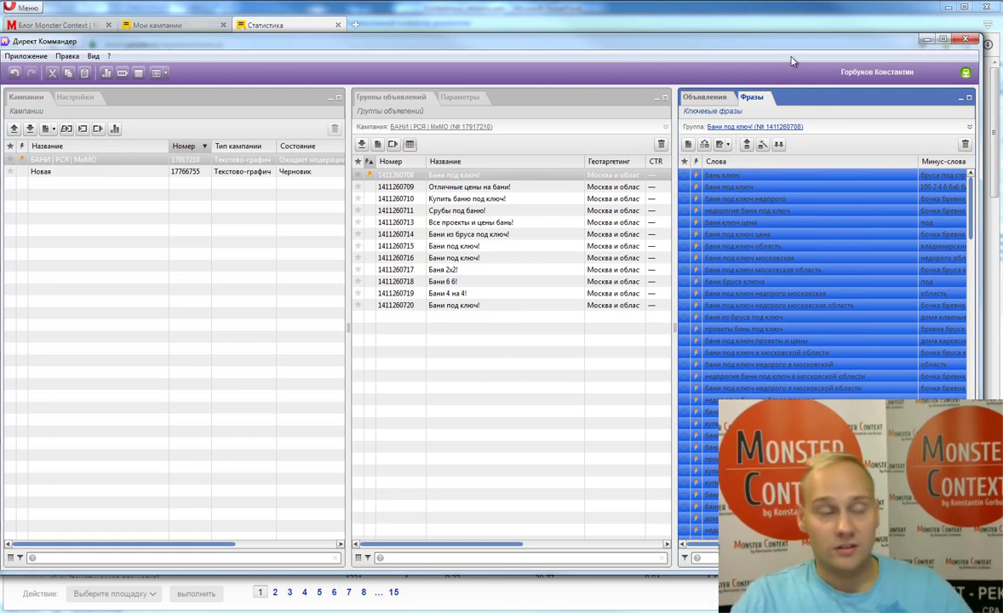
Select all ad groups of the БАНИ | РСЯ | МиМО campaign and fetch fresh bid and price data for their phrases.
left_click(42, 159)
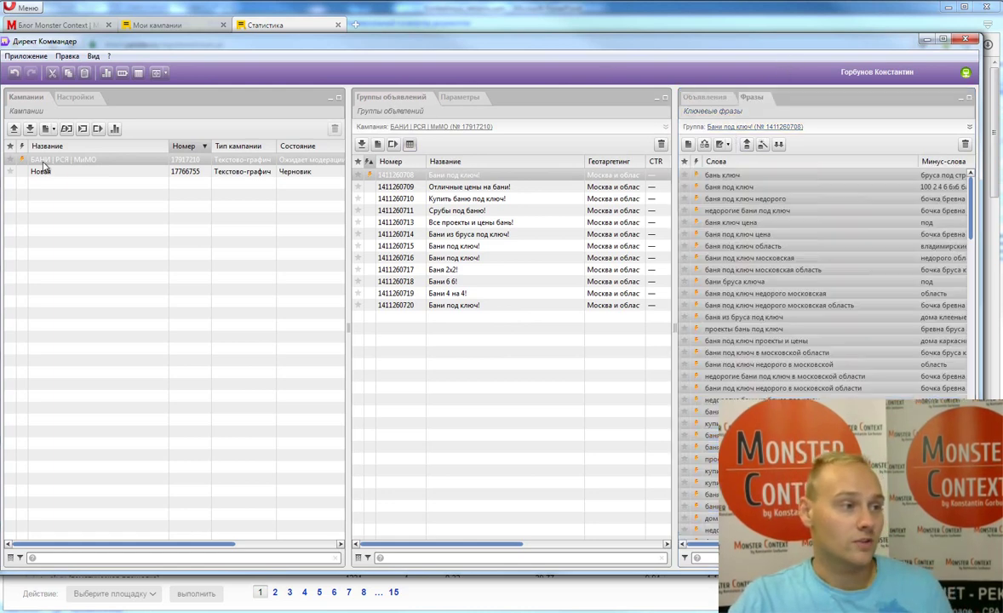
left_click(377, 210)
key("ctrl+a")
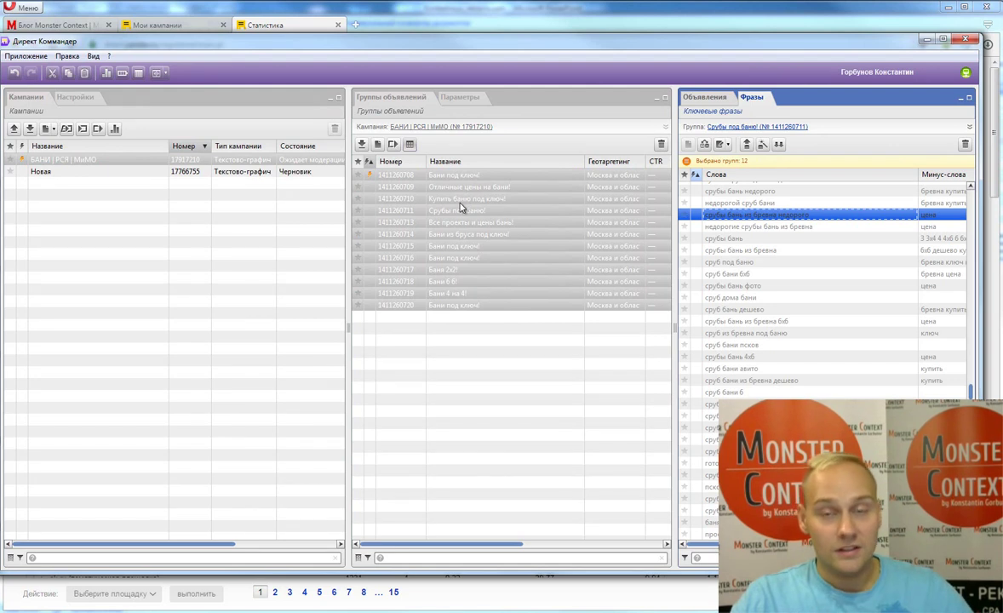
left_click(779, 146)
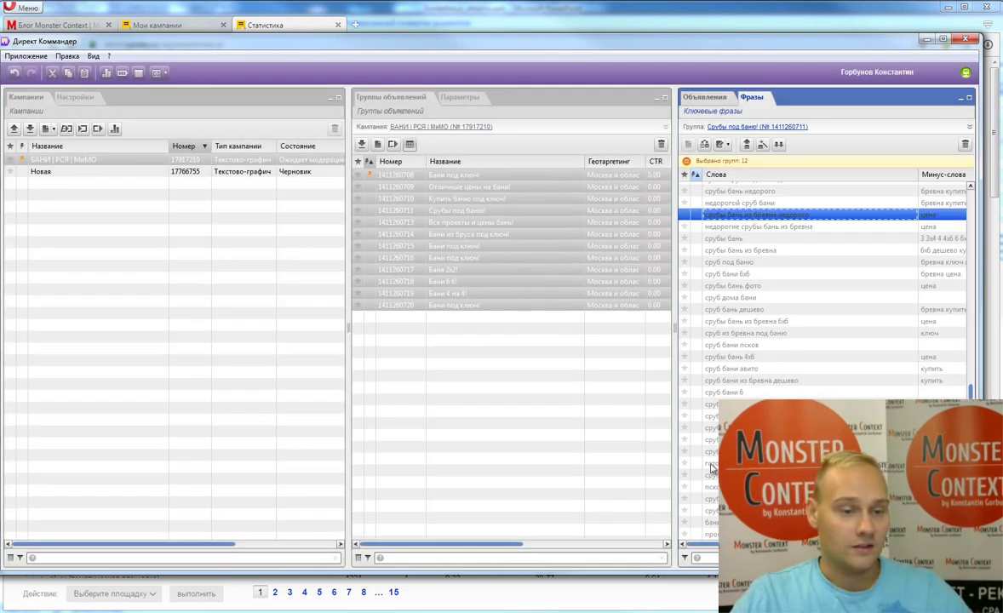
Set a unified bid of 15 for thematic sites on all phrases of the twelve selected ad groups.
left_click_drag(674, 326, 433, 327)
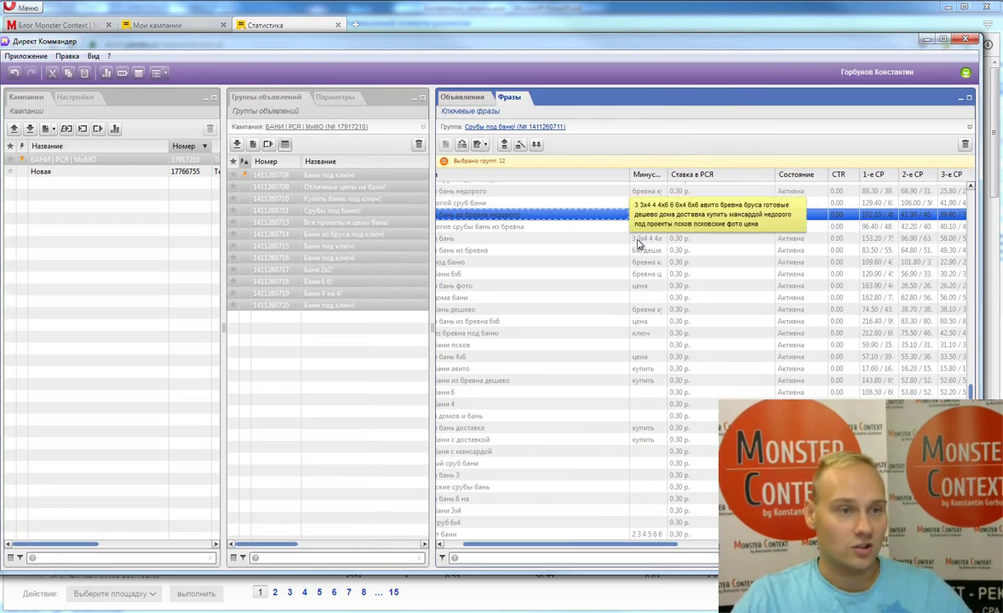
left_click(587, 235)
key("ctrl+a")
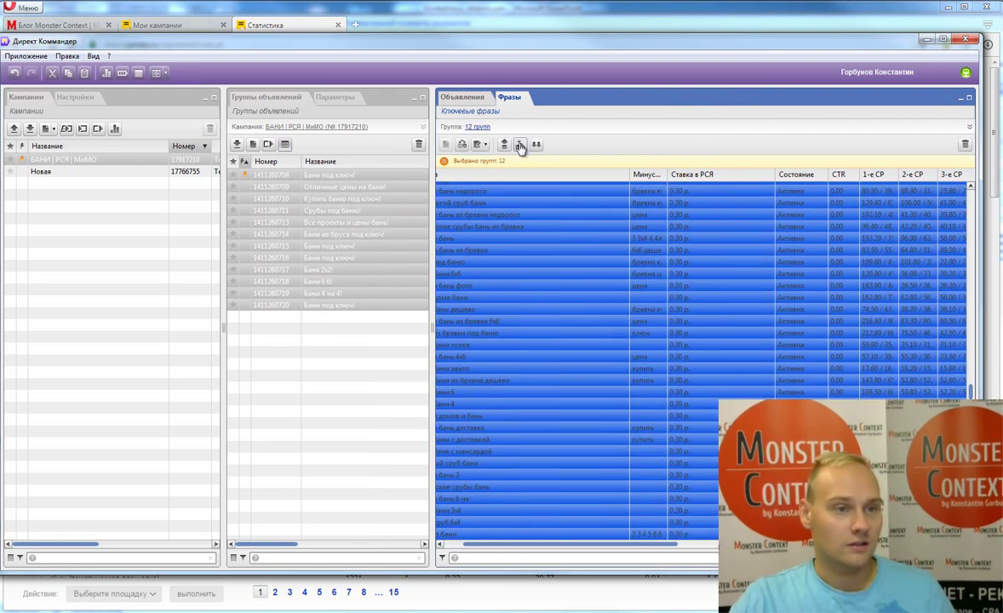
left_click(520, 144)
left_click(502, 260)
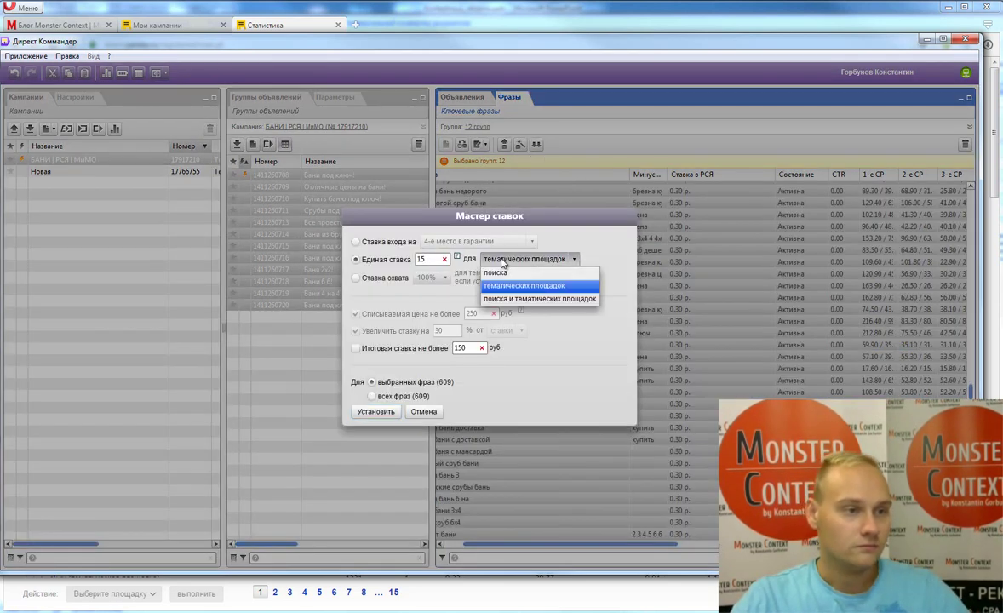
left_click(419, 261)
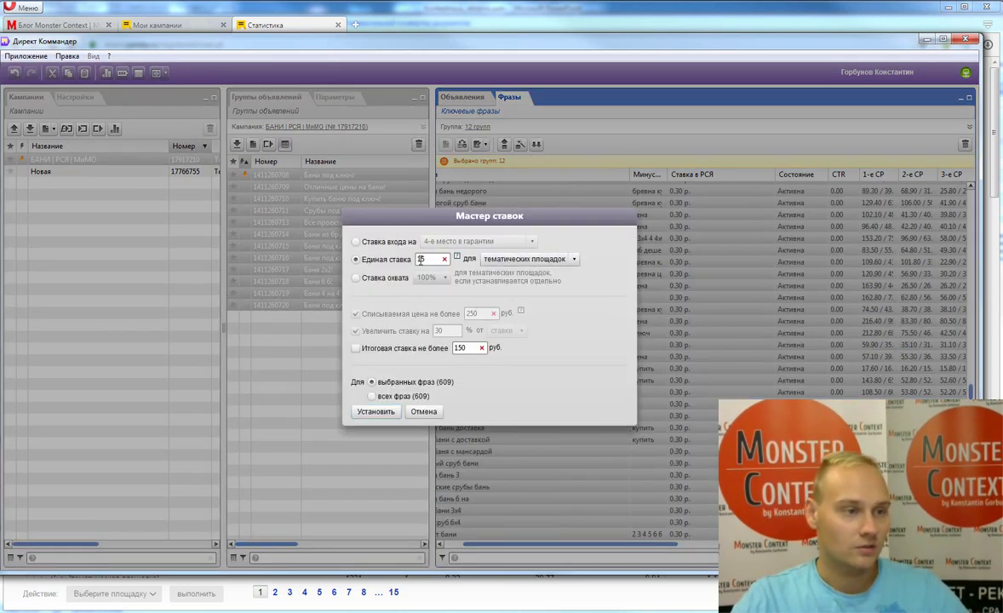
left_click(376, 412)
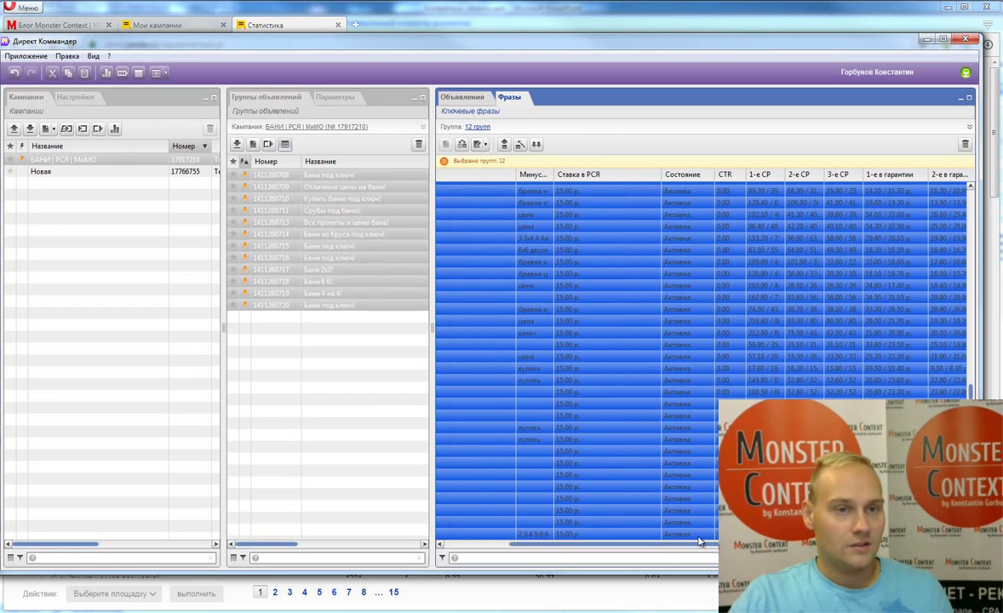
Move the Охват в РСЯ, % column directly after the Ставка в РСЯ column in the phrase list.
left_click_drag(698, 542, 793, 542)
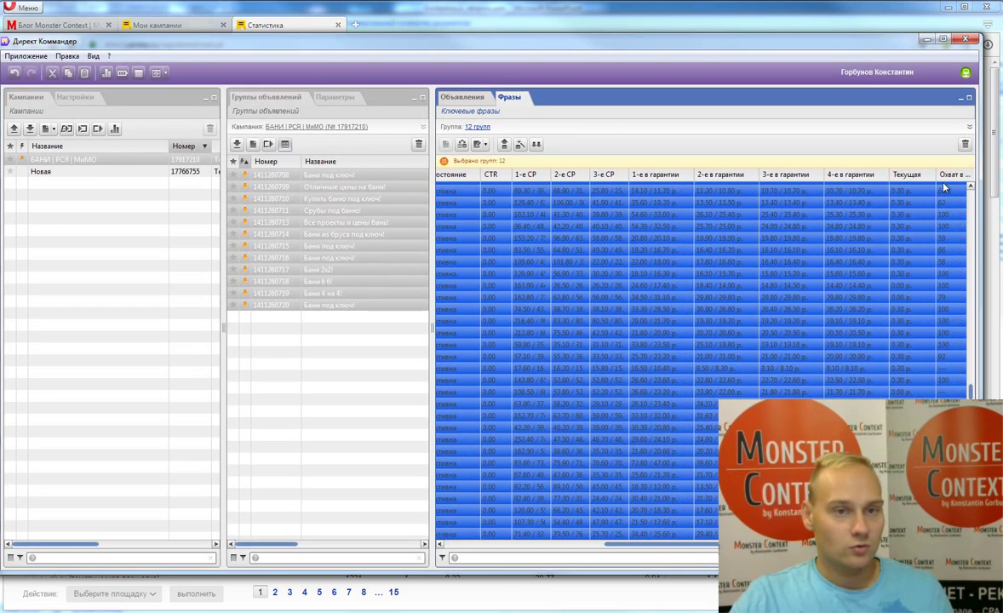
left_click_drag(947, 176, 481, 174)
left_click_drag(698, 549, 596, 547)
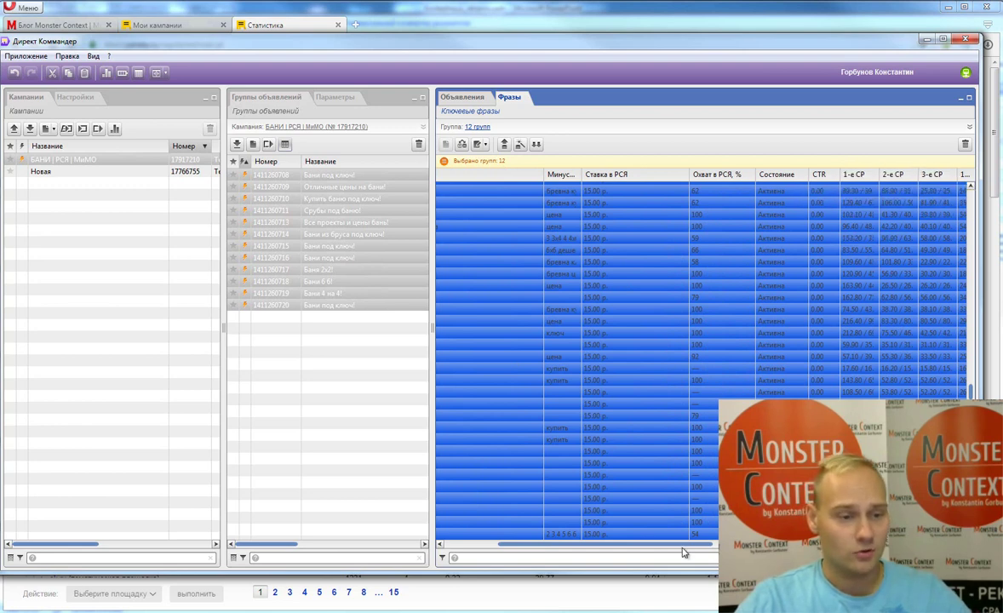
left_click_drag(676, 548, 645, 547)
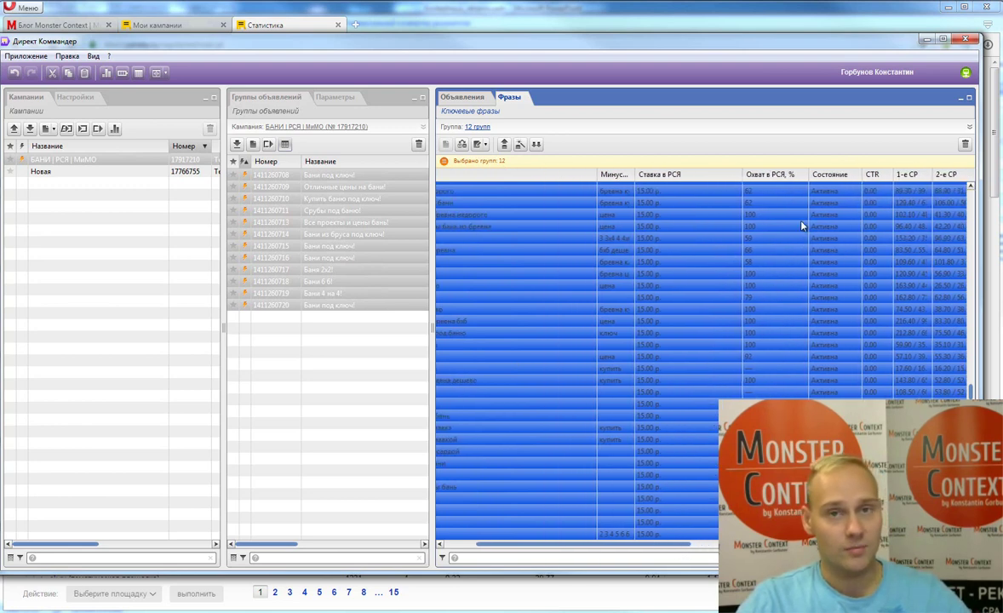
mouse_move(554, 548)
left_mouse_down()
mouse_move(528, 549)
mouse_move(540, 549)
left_mouse_up()
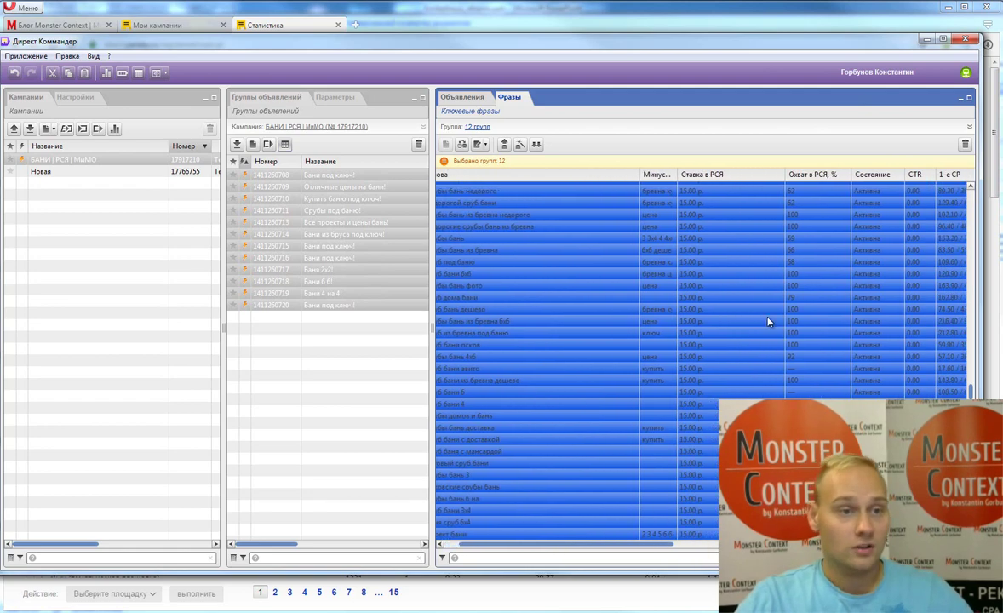
Examine the Охват в РСЯ, % values and bids across the phrases of all selected groups.
left_click(730, 236)
scroll(755, 277, "up", 5)
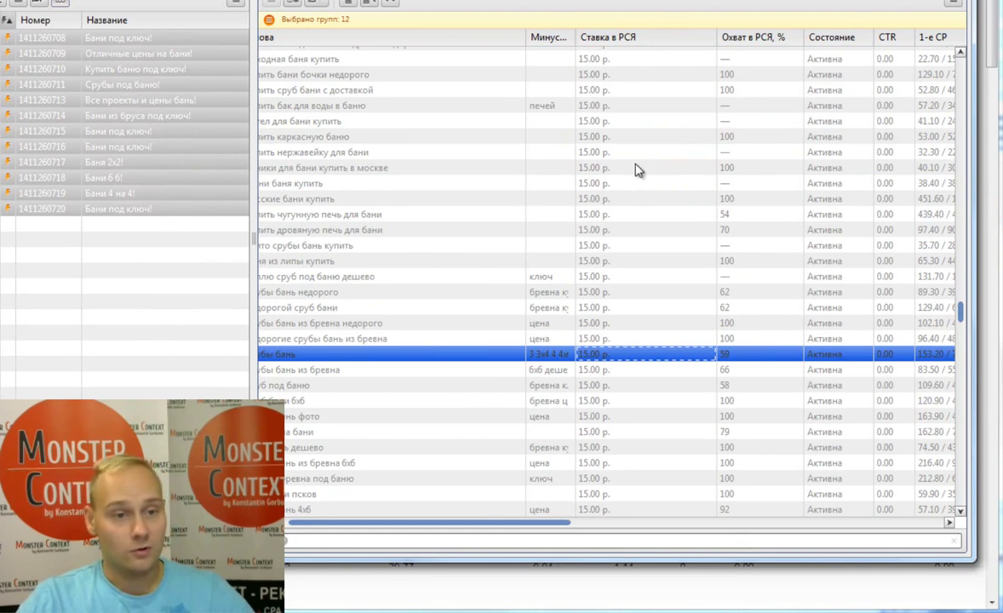
scroll(656, 204, "down", 10)
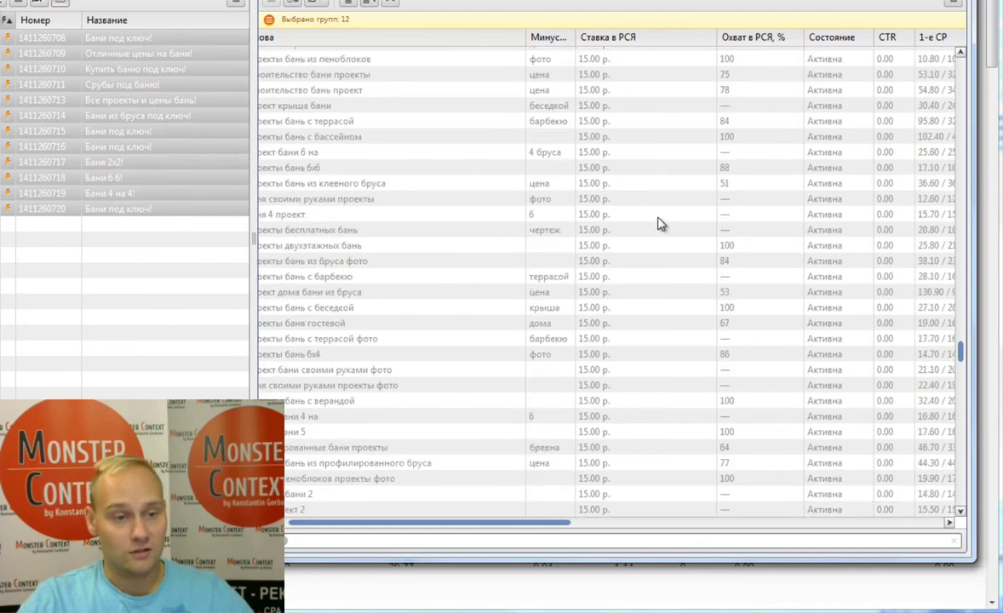
scroll(661, 223, "down", 12)
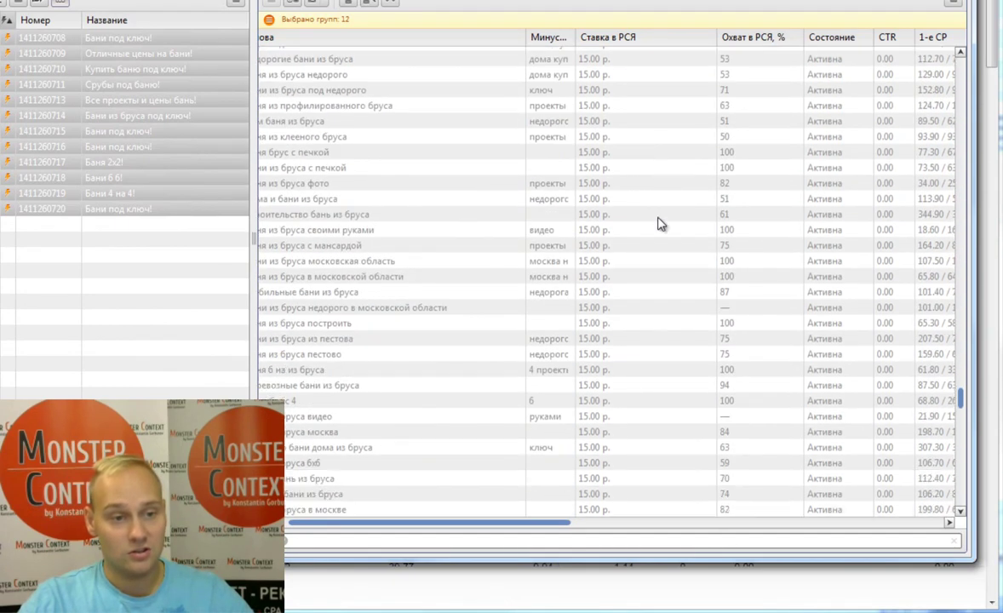
scroll(657, 223, "up", 4)
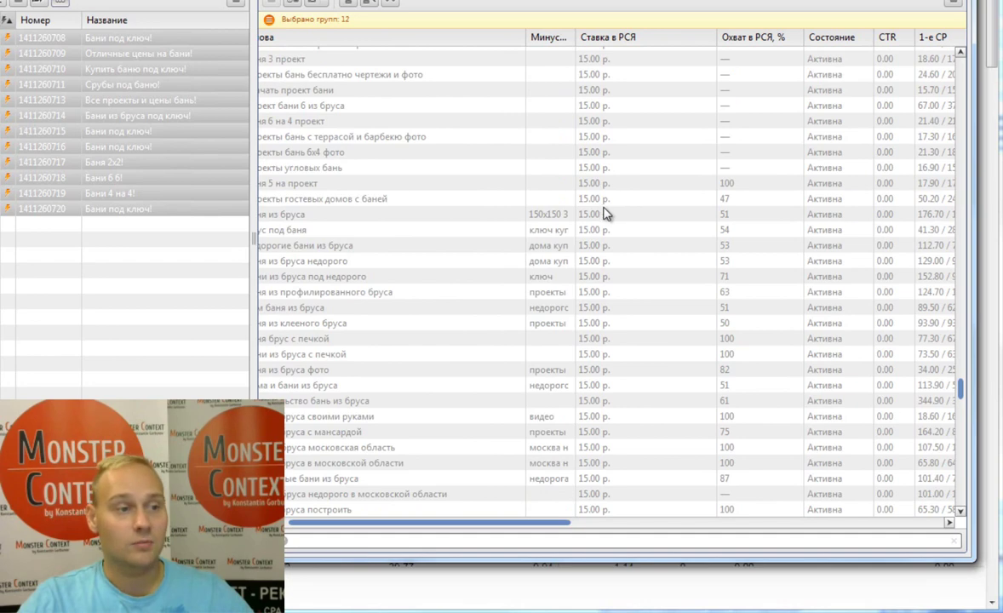
scroll(604, 213, "up", 1)
scroll(536, 524, "right", 5)
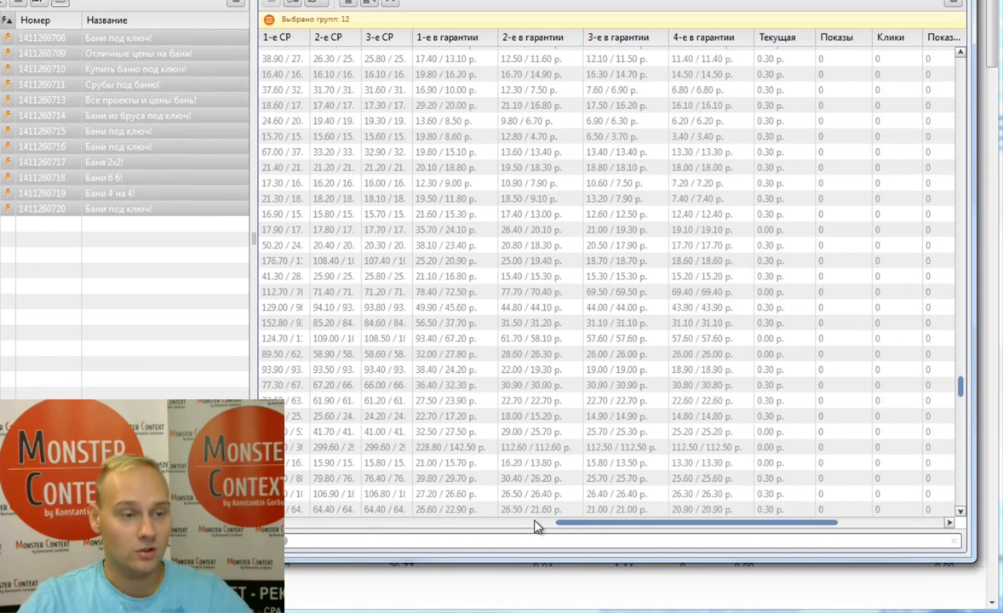
left_click_drag(615, 522, 347, 524)
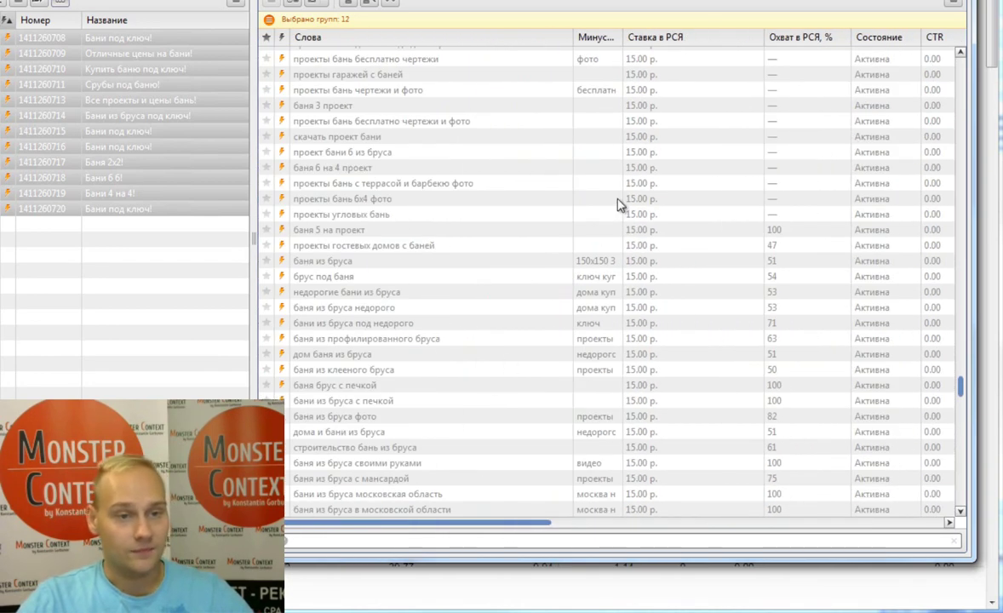
scroll(936, 326, "up", 10)
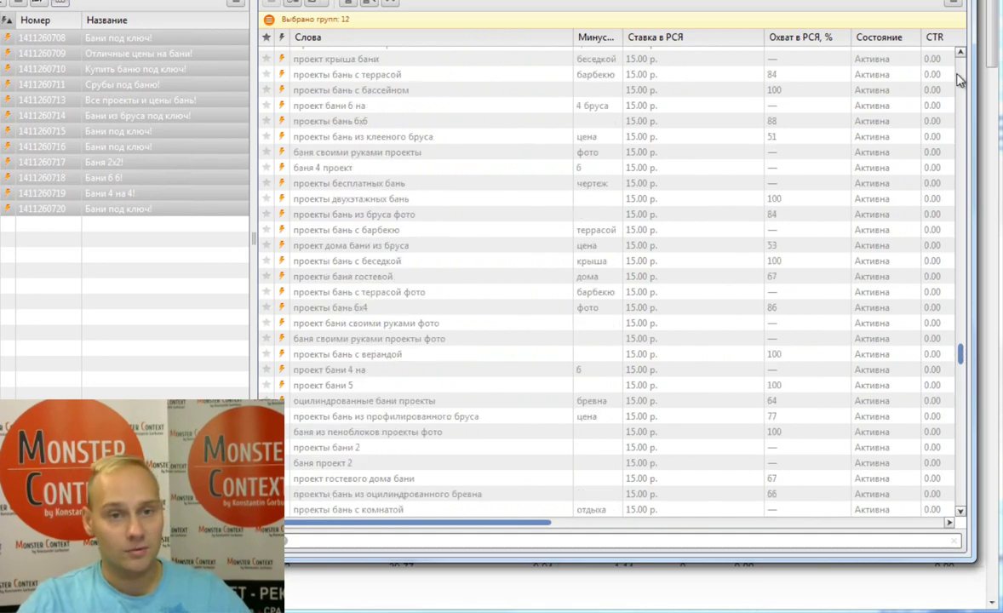
left_click(775, 59)
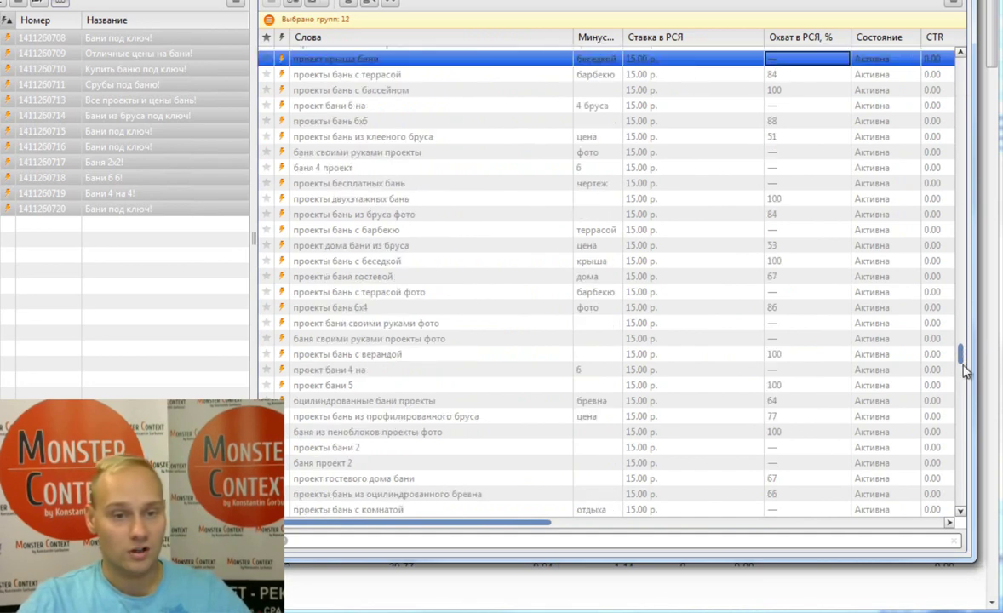
left_click_drag(963, 353, 959, 59)
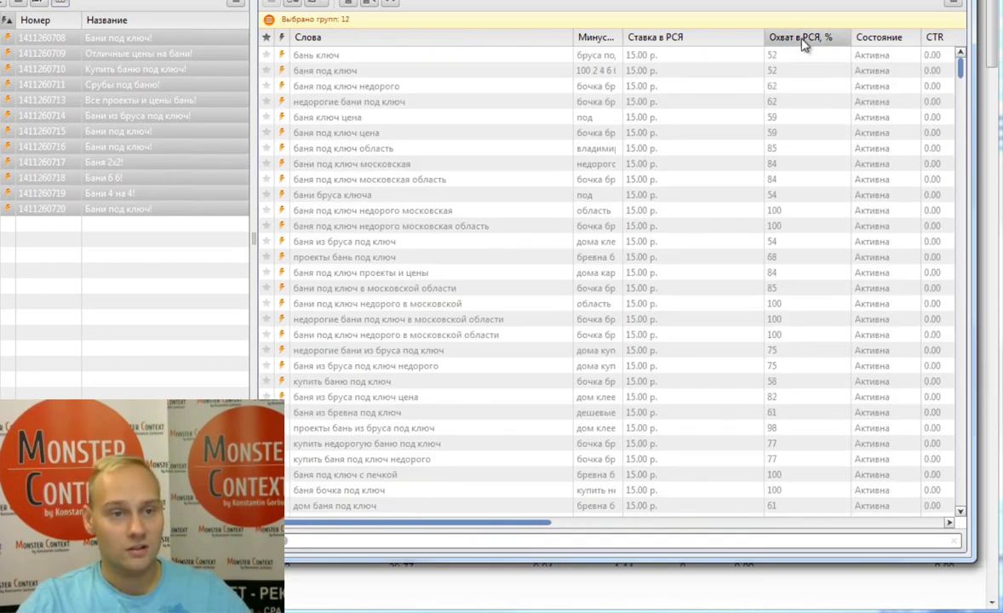
Sort the phrases by Охват в РСЯ, %, select all those without a reach value, and mark them with a star.
left_click(800, 37)
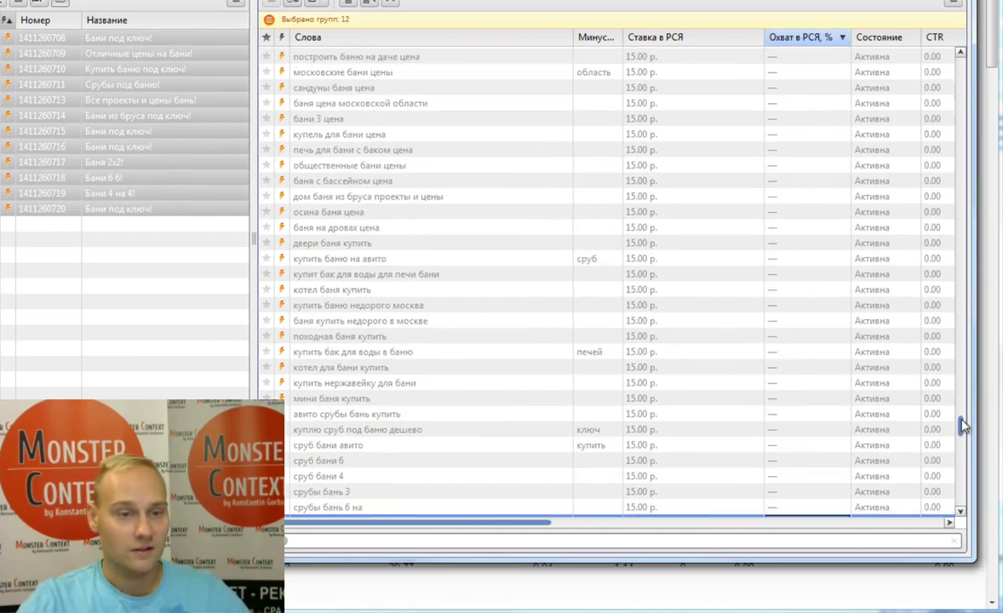
left_click_drag(963, 425, 963, 367)
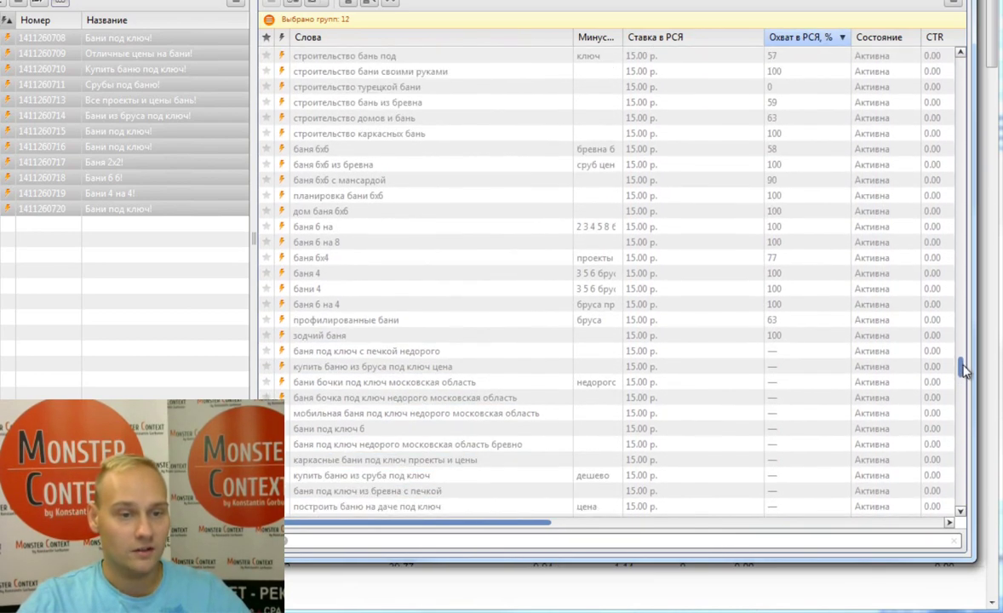
left_click(405, 356)
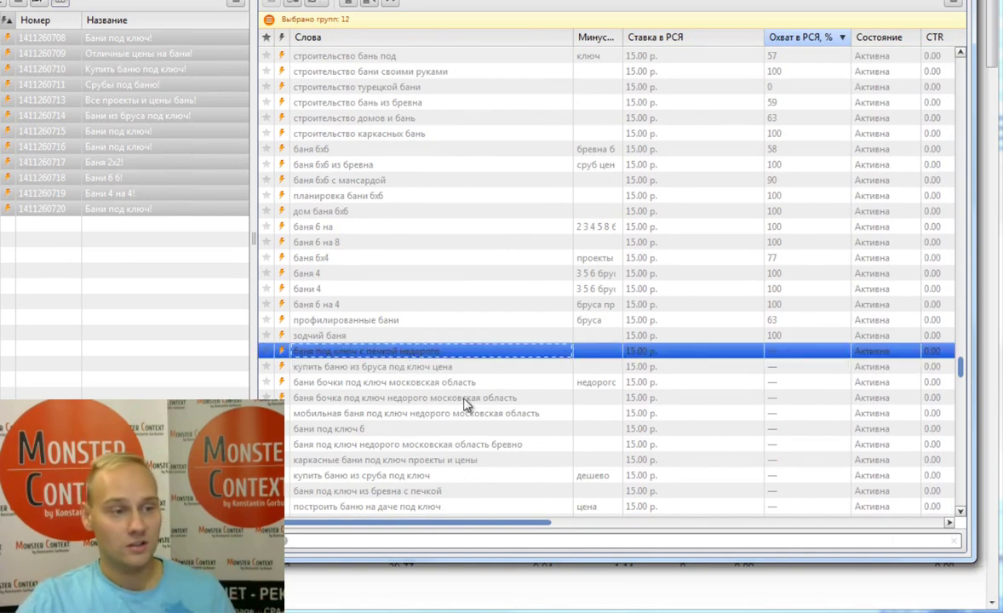
left_click_drag(960, 368, 966, 510)
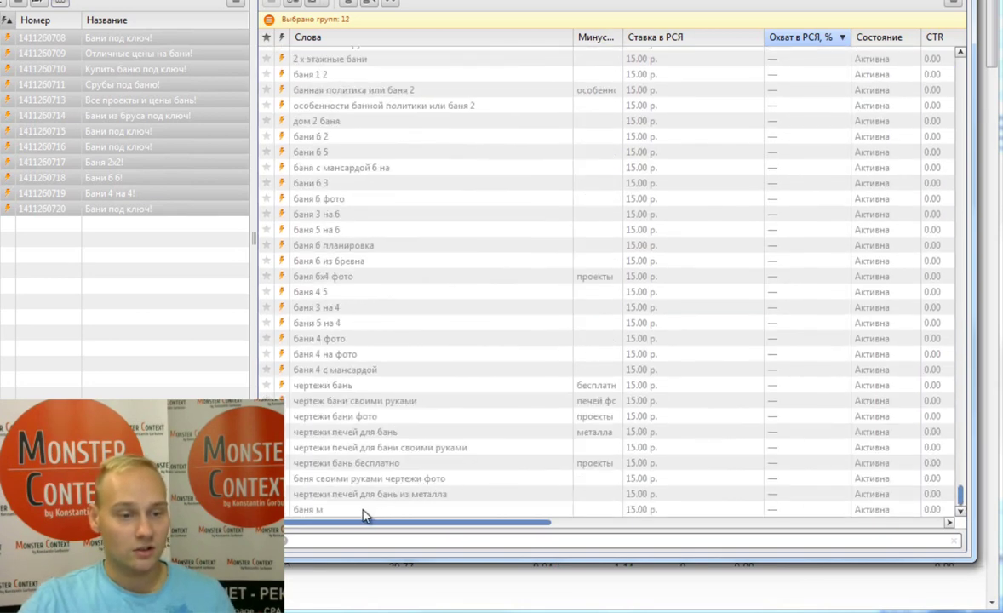
key("ctrl+a")
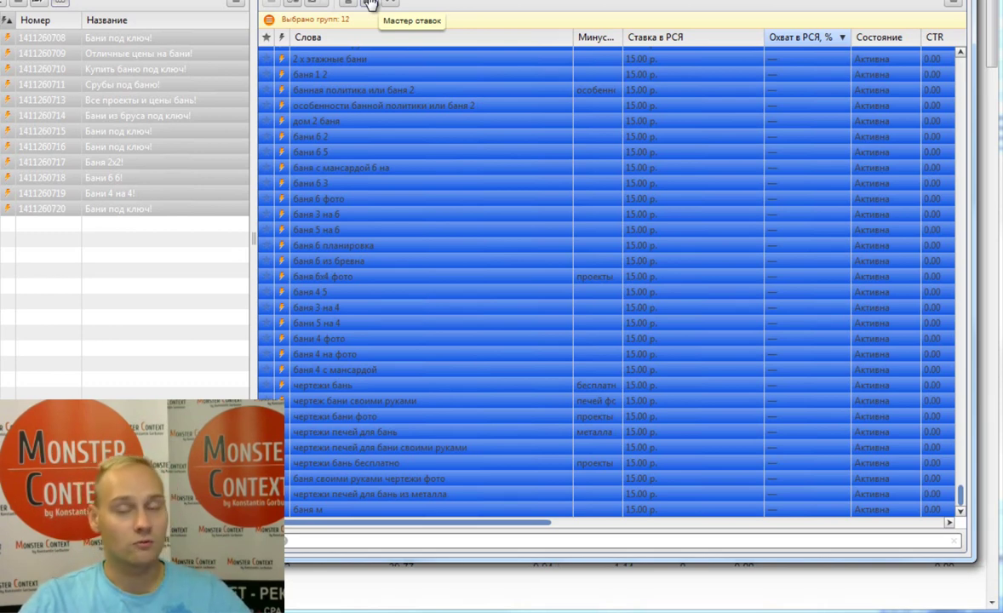
left_click(264, 37)
right_click(333, 54)
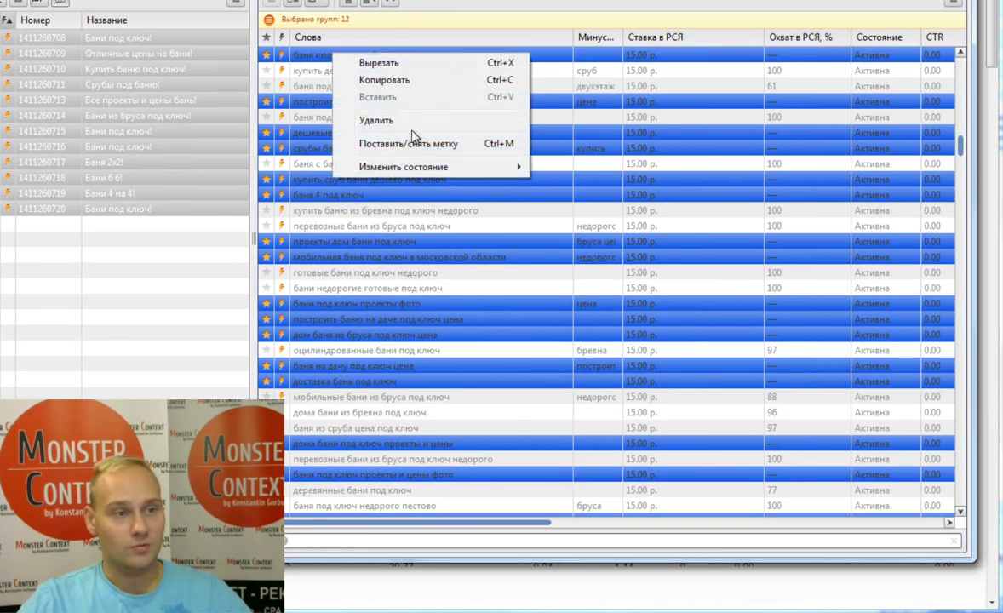
left_click(387, 12)
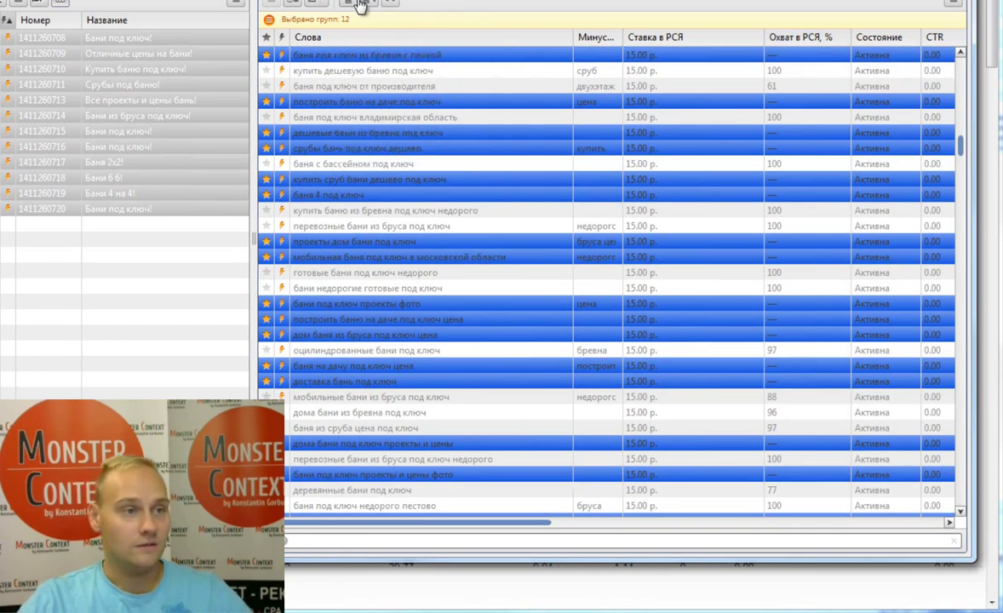
Set a unified bid of 30 for thematic sites on the selected phrases without a reach value.
left_click(369, 4)
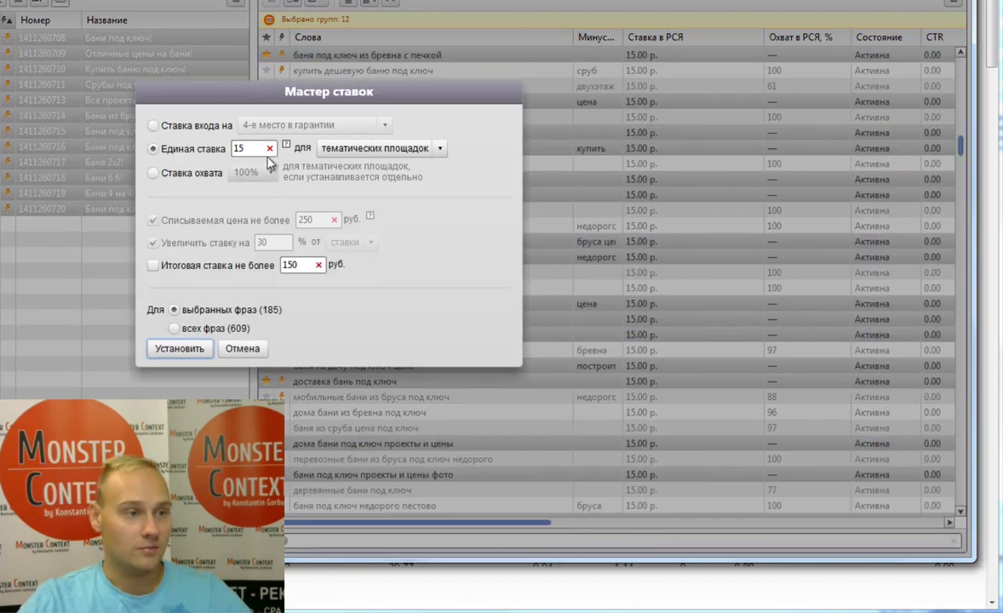
double_click(239, 148)
type("30")
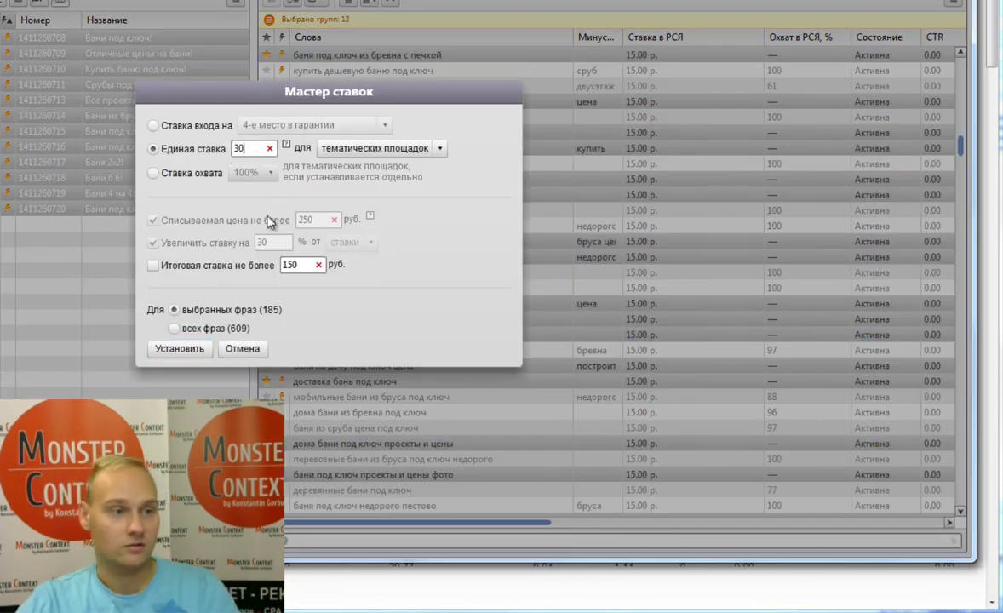
left_click(197, 347)
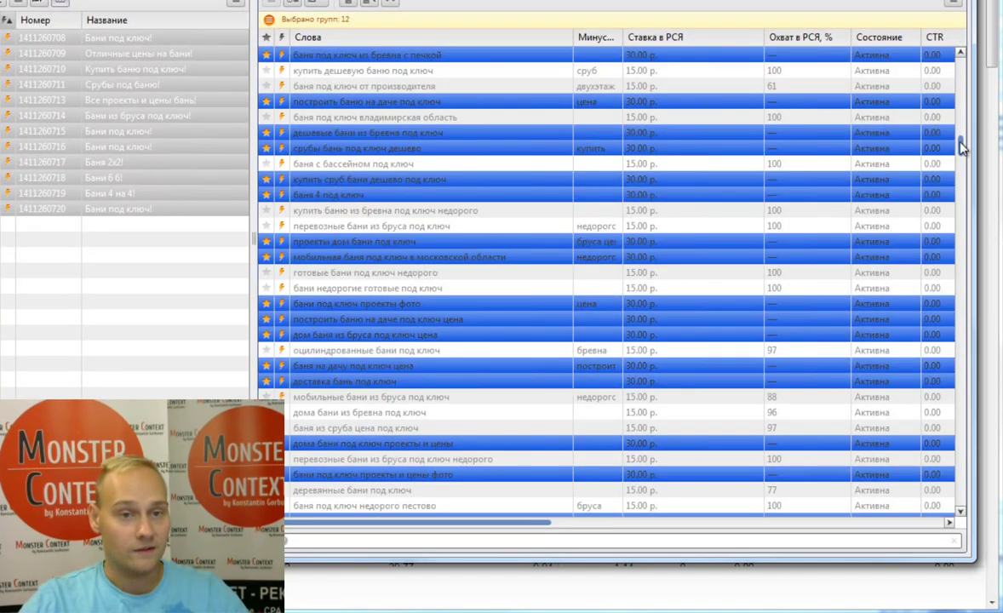
Sort the phrases by Охват в РСЯ, % with missing values first, and delete the selected starred phrases.
left_click_drag(962, 147, 962, 110)
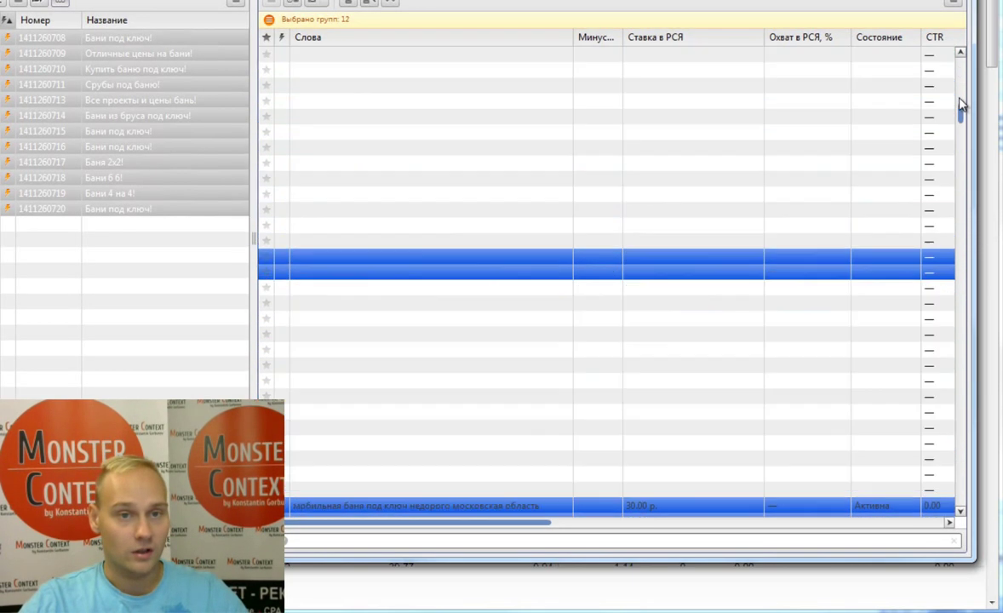
left_click(779, 38)
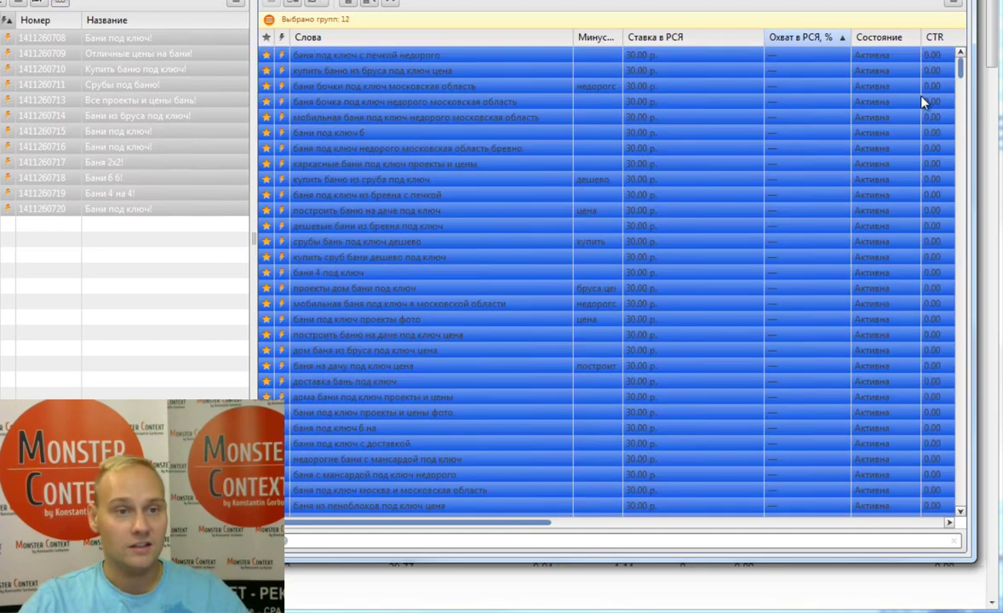
left_click_drag(965, 73, 970, 194)
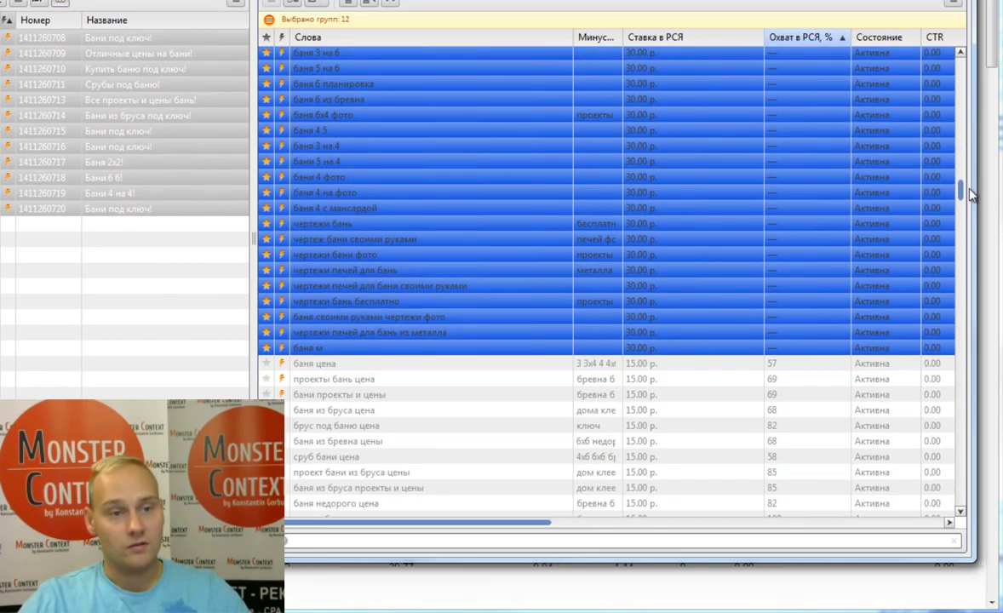
left_click_drag(970, 194, 963, 58)
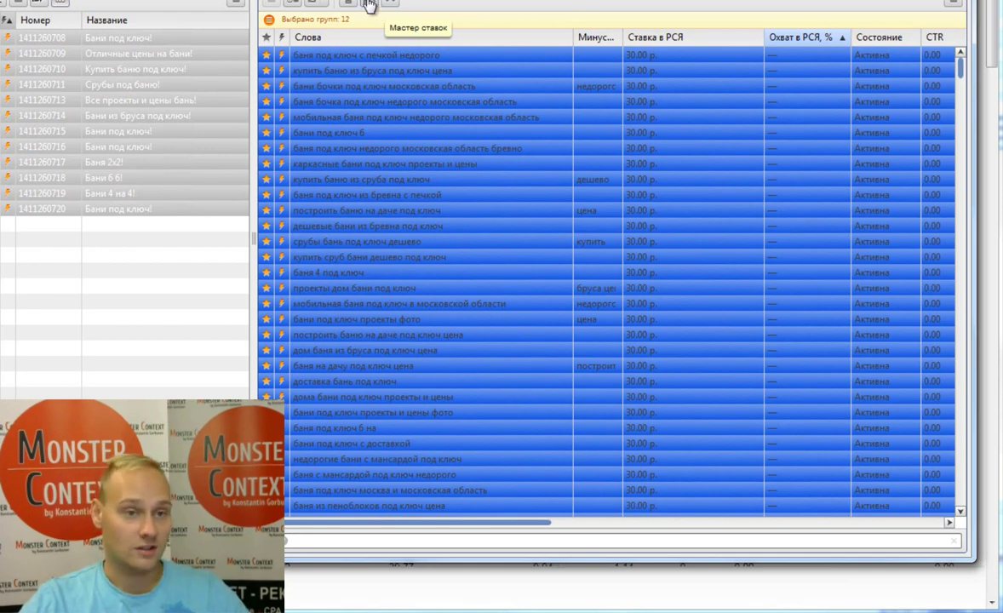
mouse_move(962, 62)
left_mouse_down()
mouse_move(964, 504)
mouse_move(962, 63)
left_mouse_up()
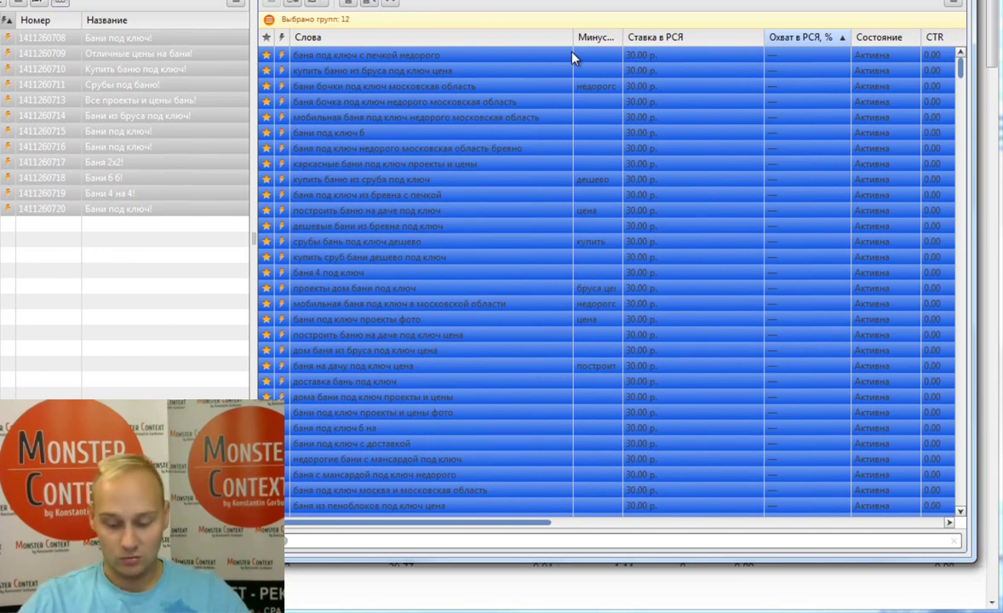
key("Delete")
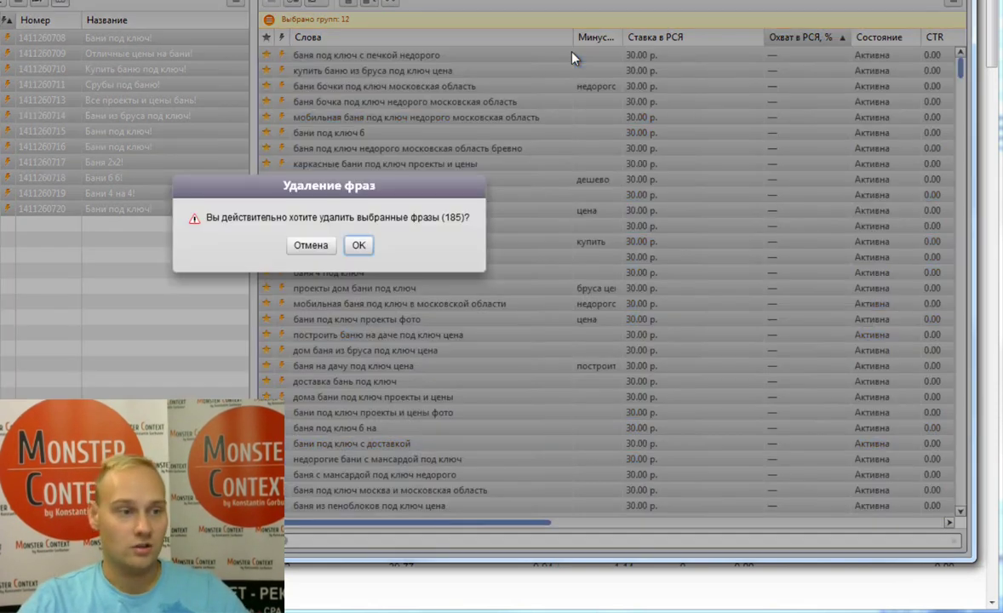
left_click(359, 245)
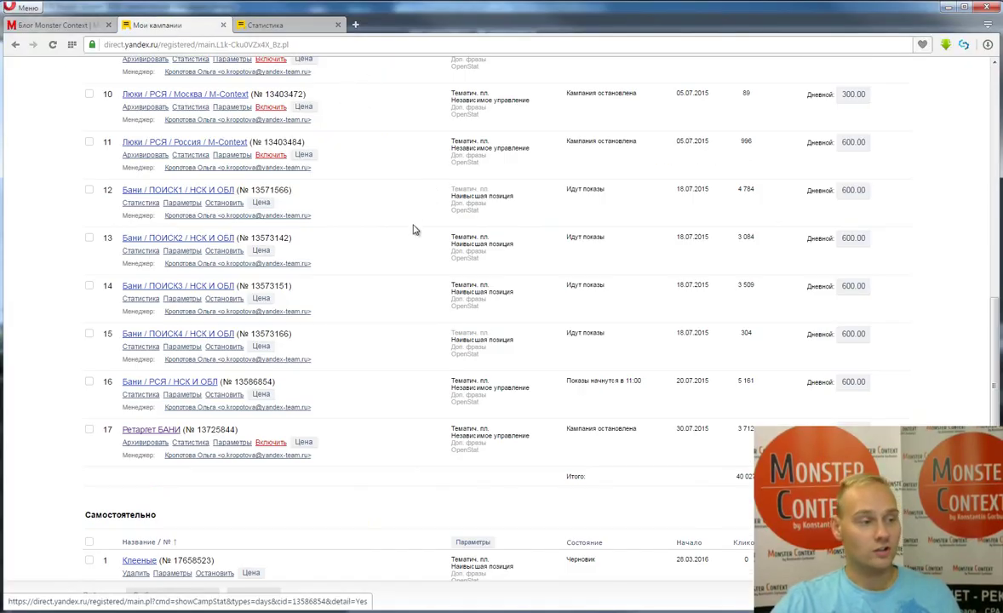
Open the statistics of the campaign «Бани / РСЯ / НСК И ОБЛ» broken down by site and check the total spend.
middle_click(141, 395)
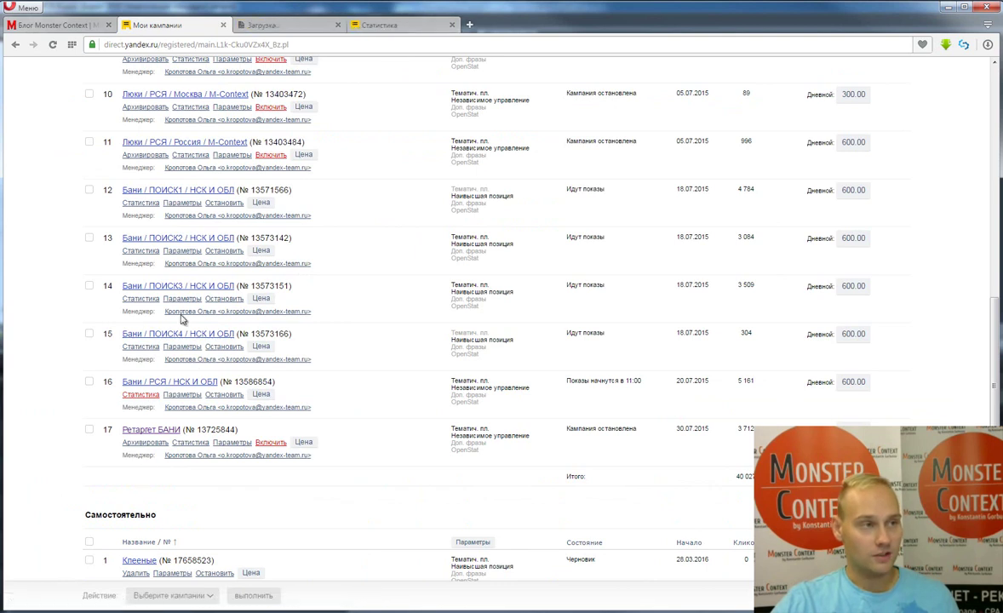
left_click(296, 25)
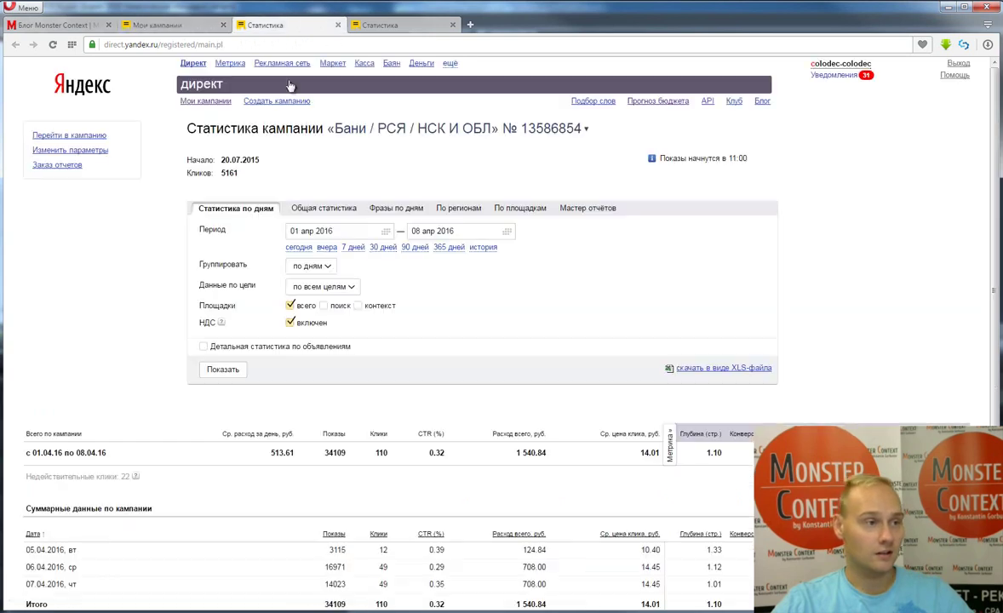
left_click(516, 212)
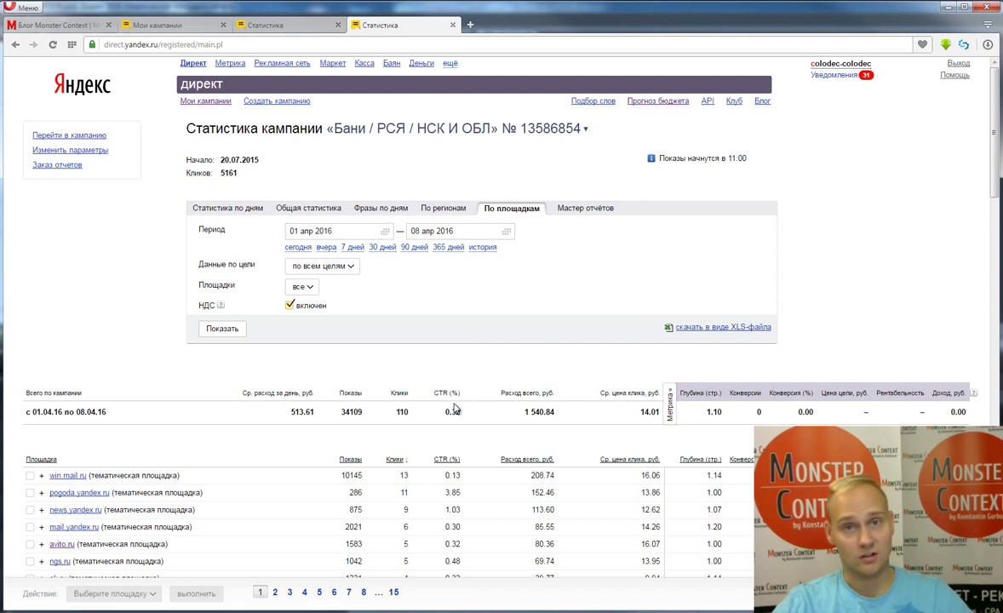
left_click_drag(528, 413, 554, 412)
left_click(558, 411)
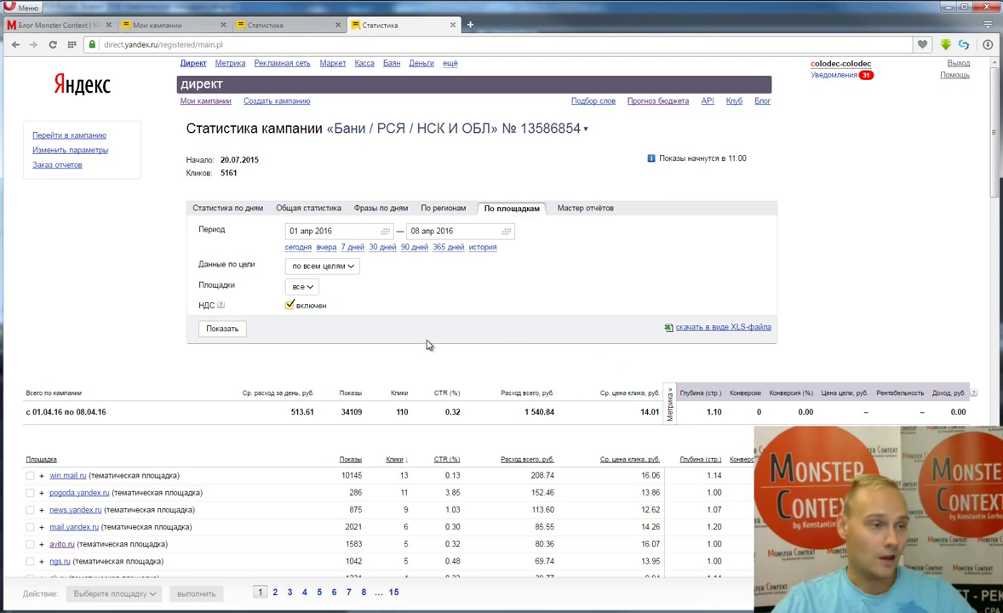
Examine the clicks, CTR and costs of the individual sites, and sort the list by Показы in descending order.
scroll(246, 320, "down", 12)
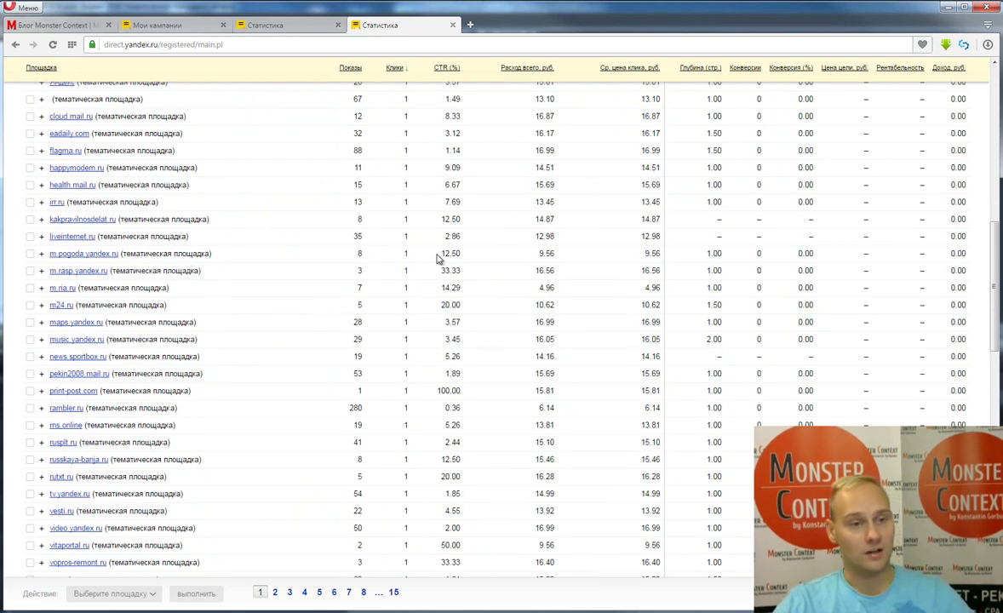
scroll(263, 338, "down", 3)
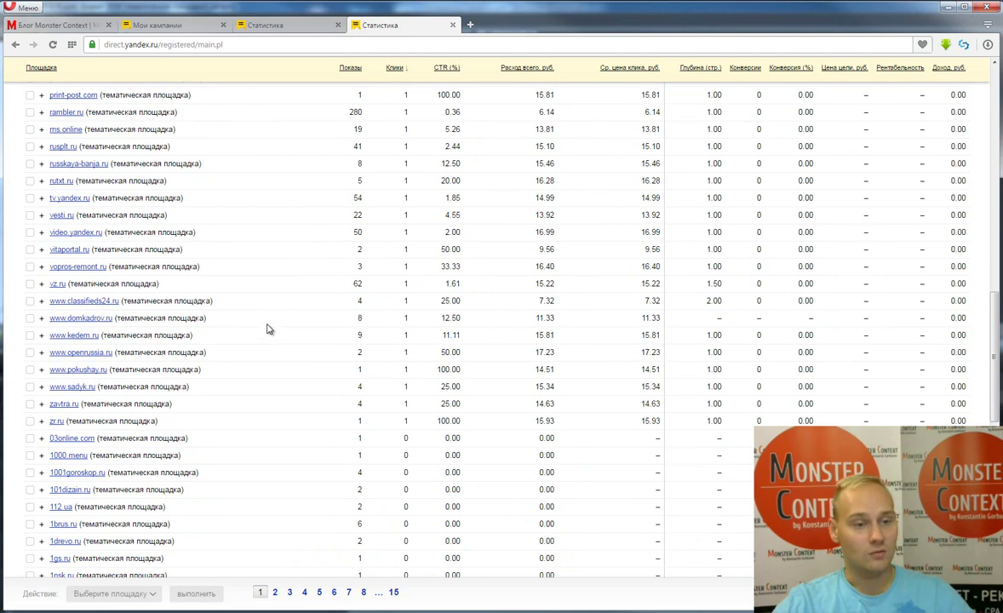
scroll(248, 302, "down", 1)
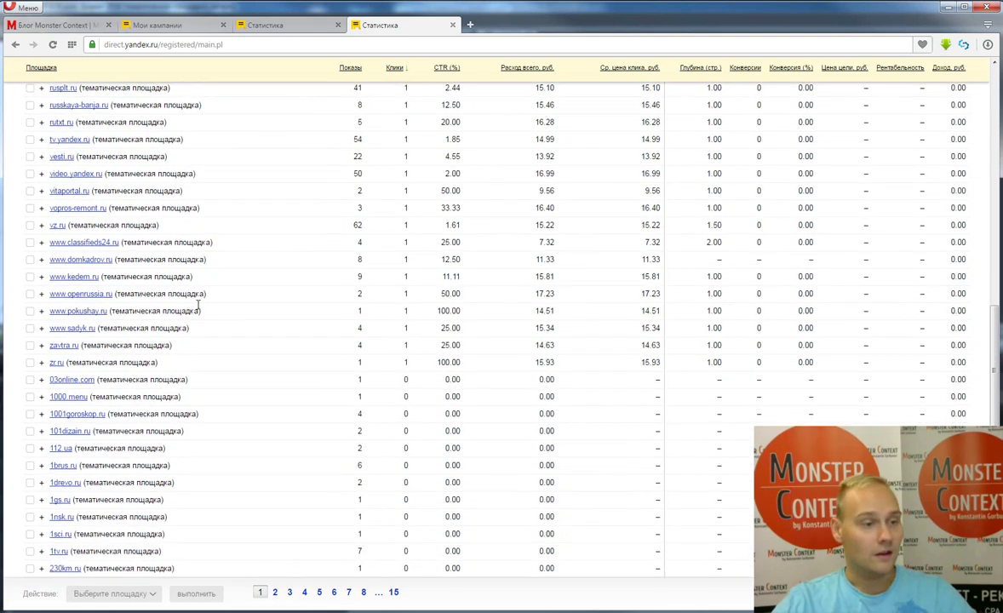
scroll(191, 326, "up", 15)
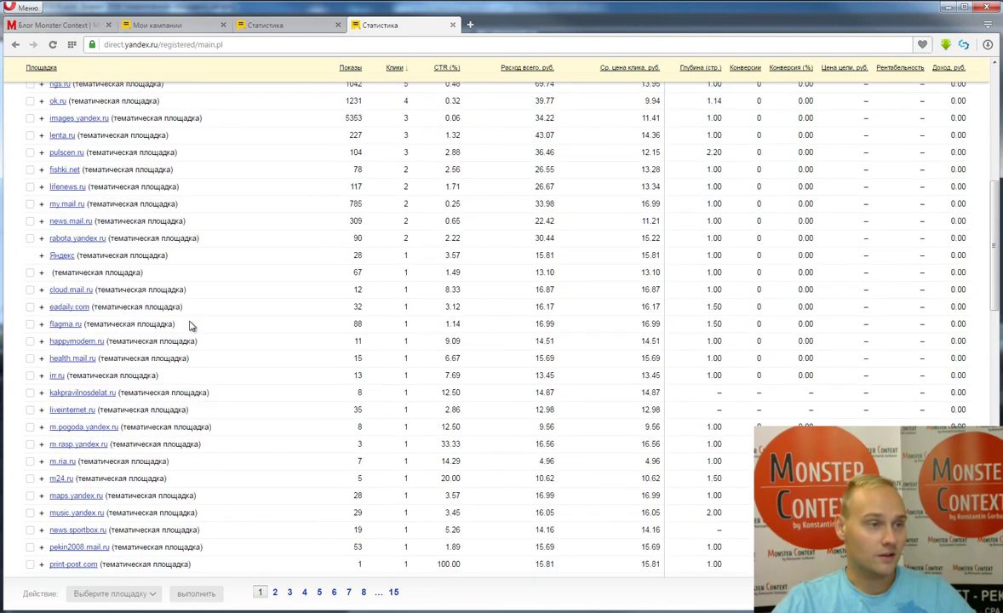
scroll(341, 331, "down", 1)
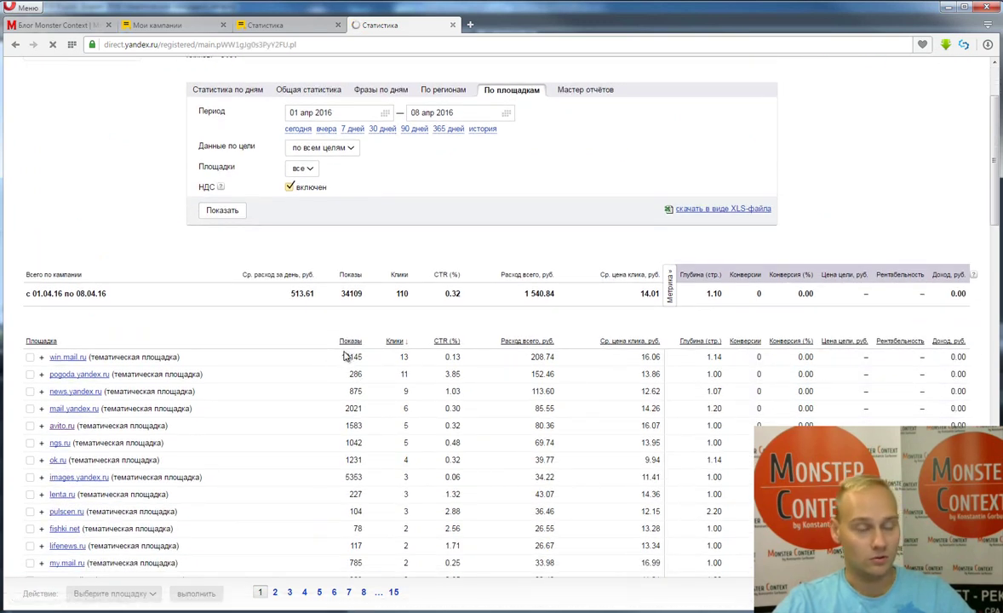
scroll(347, 358, "down", 3)
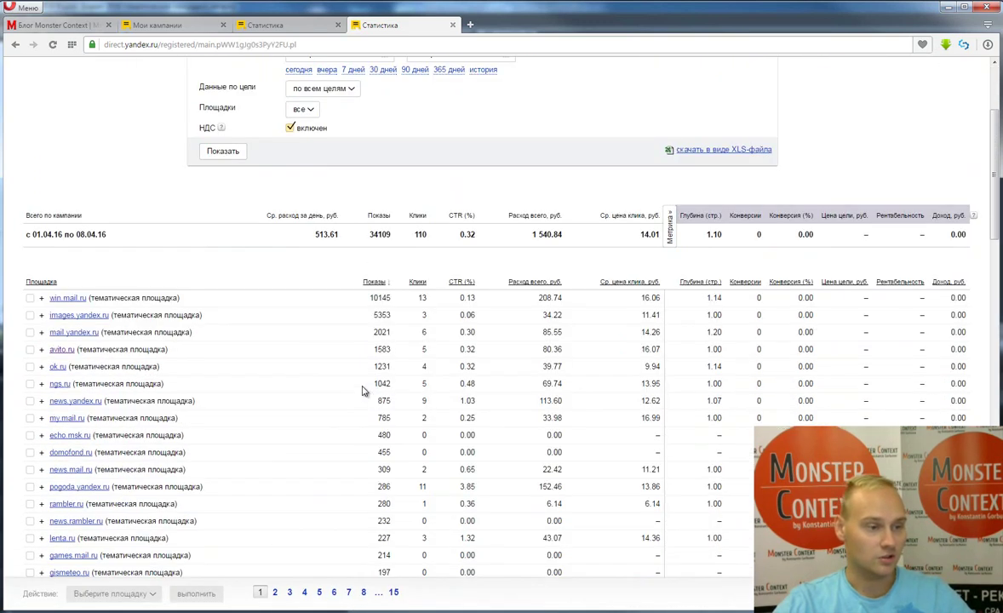
left_click_drag(375, 435, 430, 437)
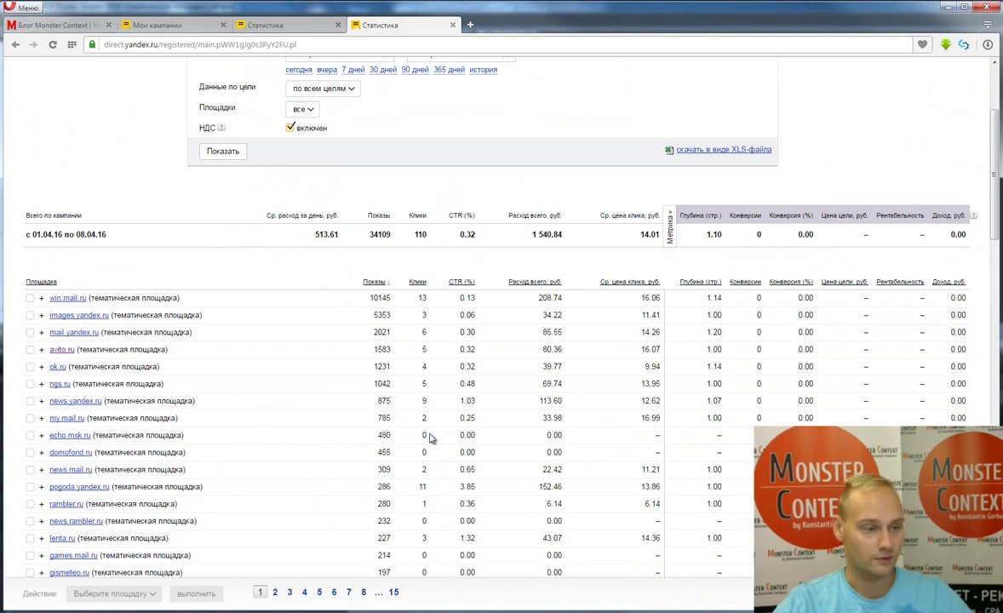
scroll(243, 417, "down", 1)
scroll(242, 417, "down", 1)
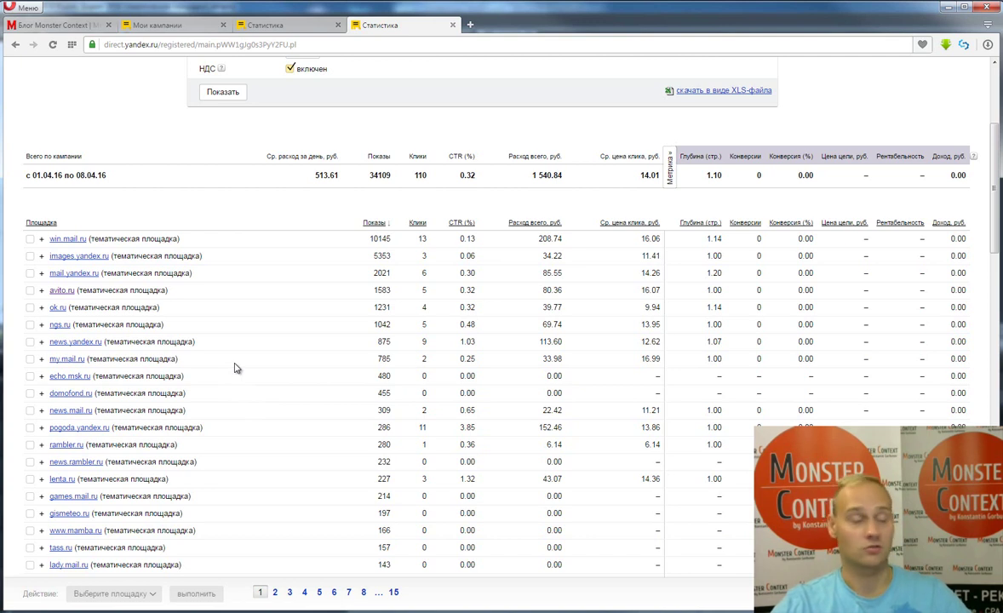
left_click(31, 375)
left_click(30, 392)
left_click(31, 426)
scroll(168, 423, "down", 3)
left_click(30, 377)
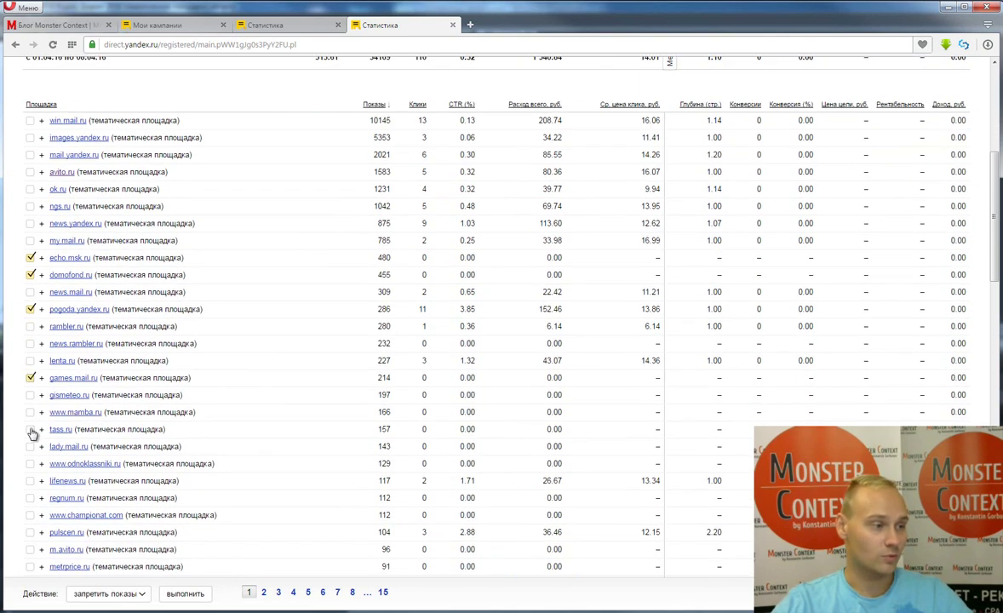
left_click(31, 430)
left_click(31, 464)
scroll(195, 449, "down", 2)
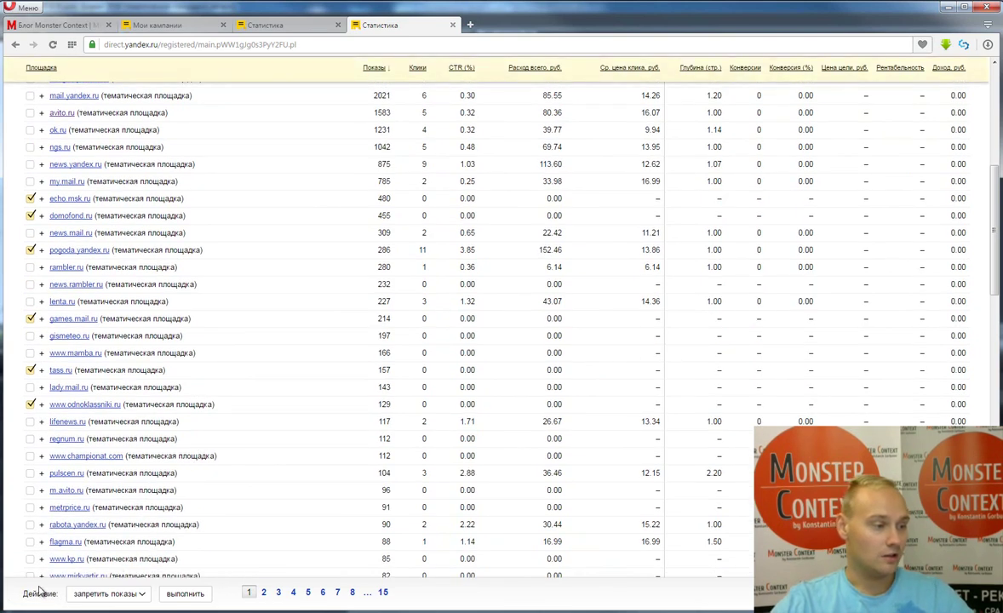
left_click(94, 595)
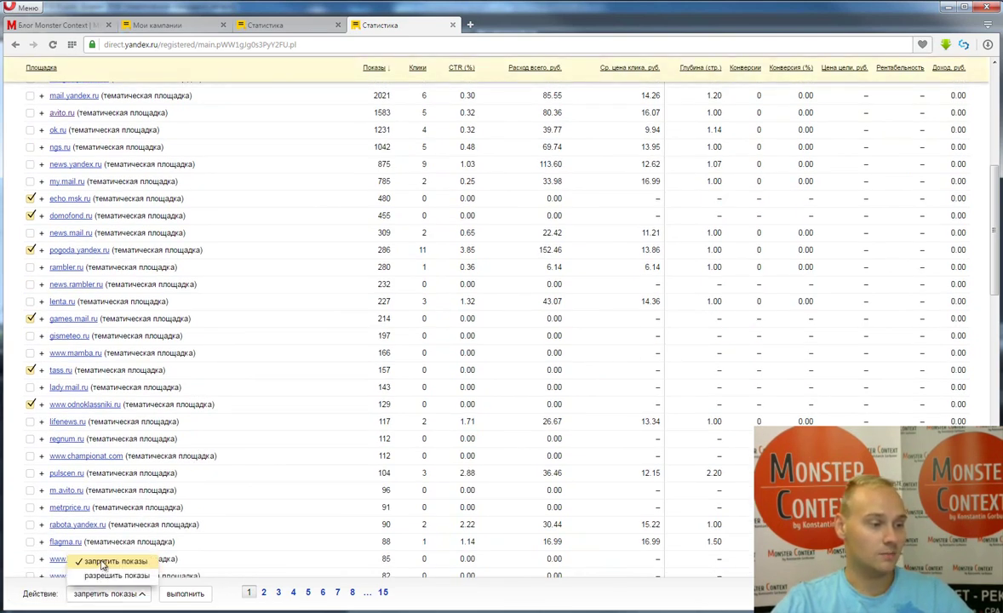
left_click(212, 594)
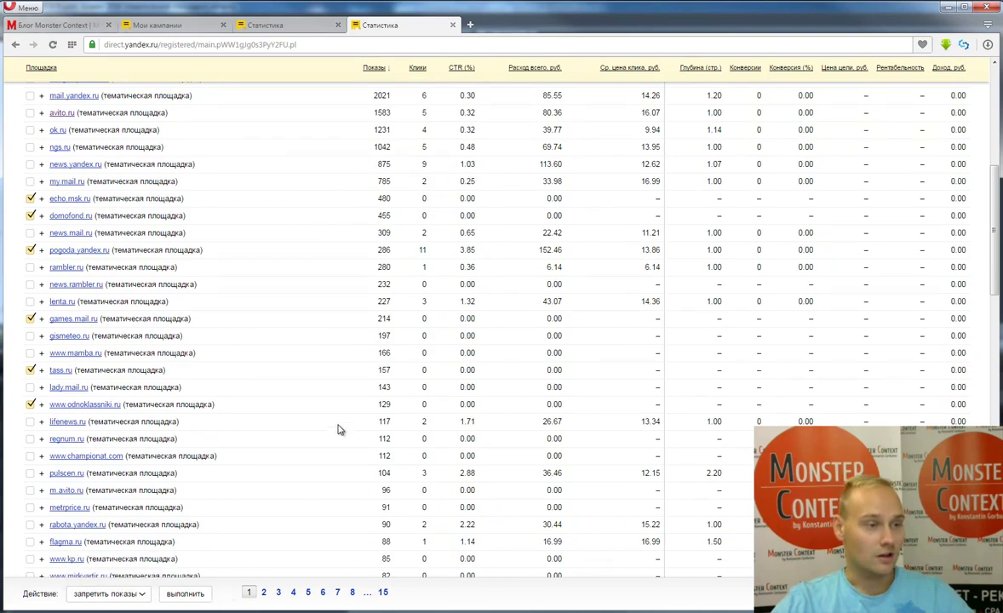
Look through the rest of the site list and unmark echo.msk.ru, domofond.ru, pogoda.yandex.ru and games.mail.ru.
scroll(364, 412, "down", 7)
scroll(362, 420, "down", 15)
scroll(296, 428, "down", 2)
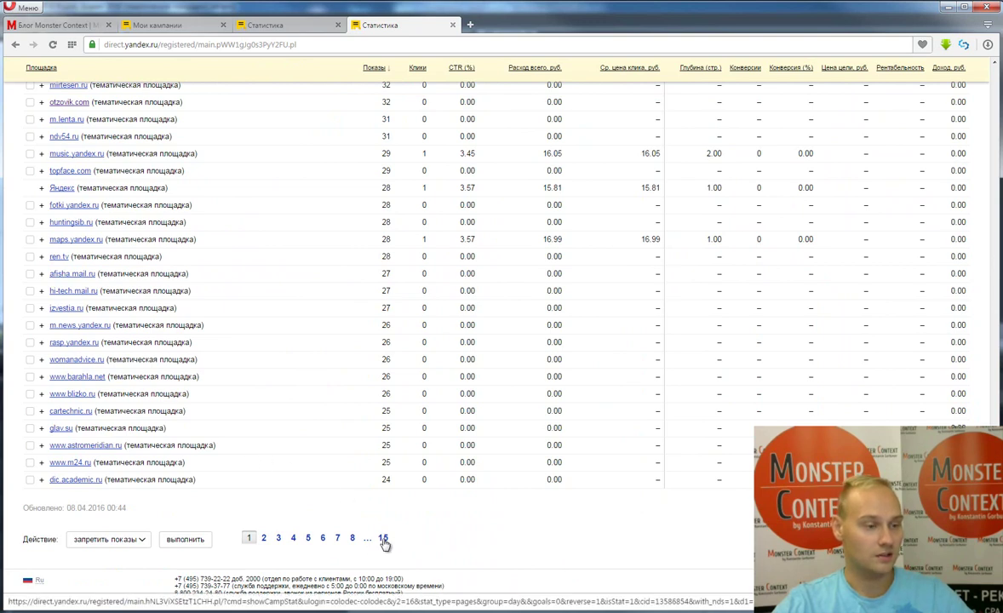
scroll(343, 434, "up", 8)
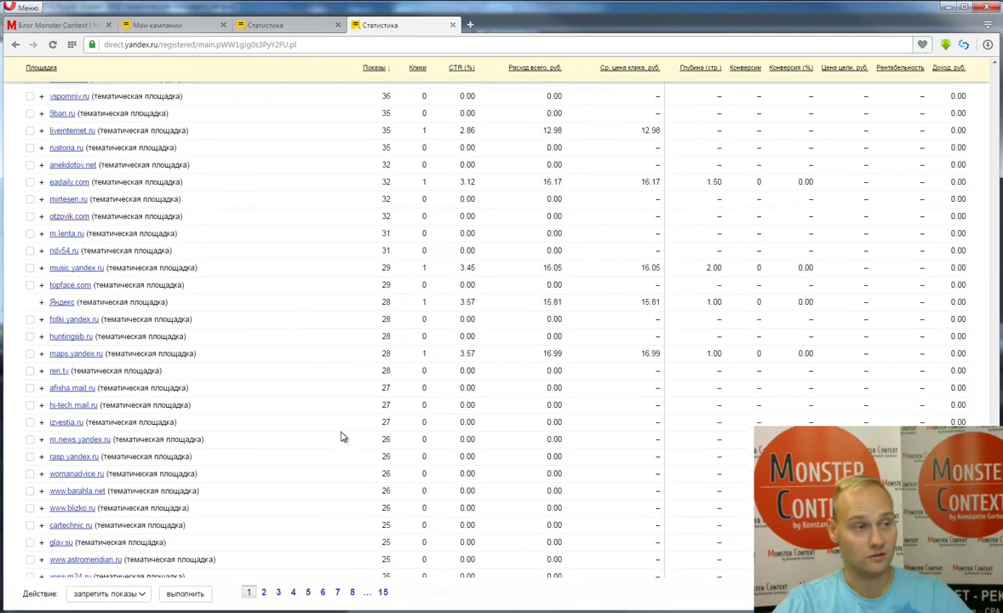
scroll(319, 448, "up", 10)
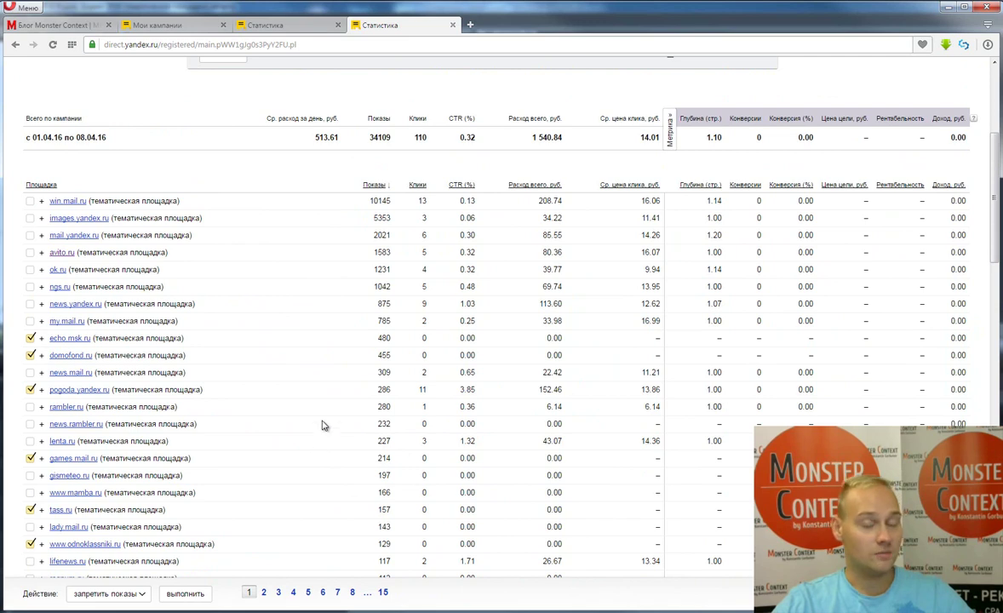
scroll(316, 390, "down", 2)
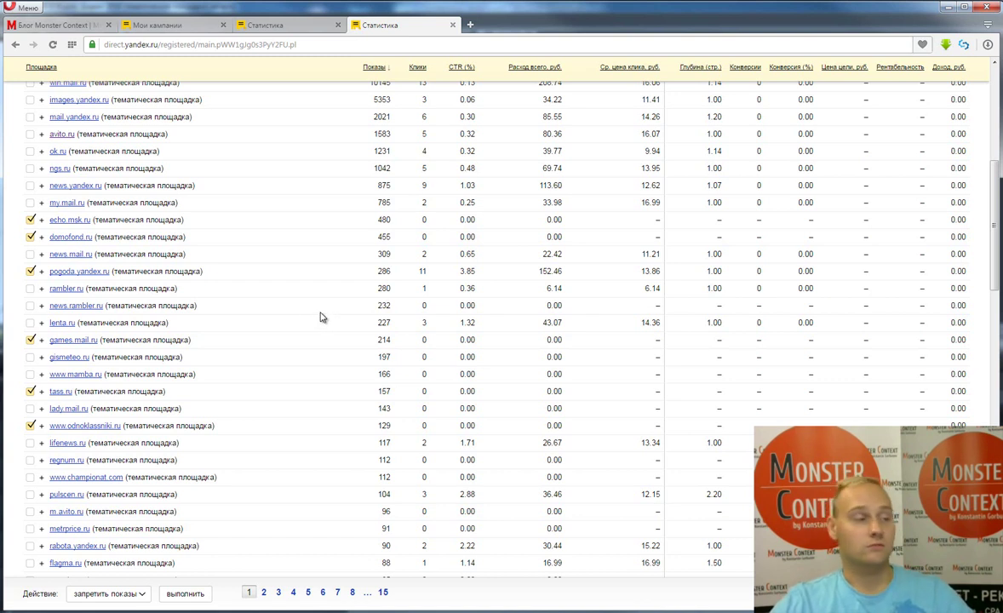
left_click(30, 220)
left_click(31, 237)
left_click(31, 271)
left_click(31, 339)
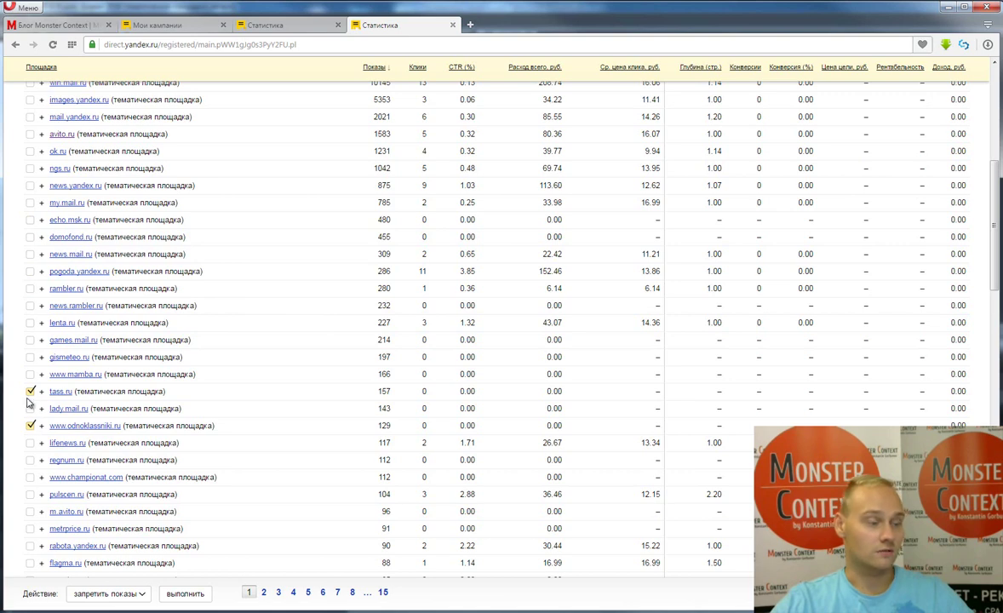